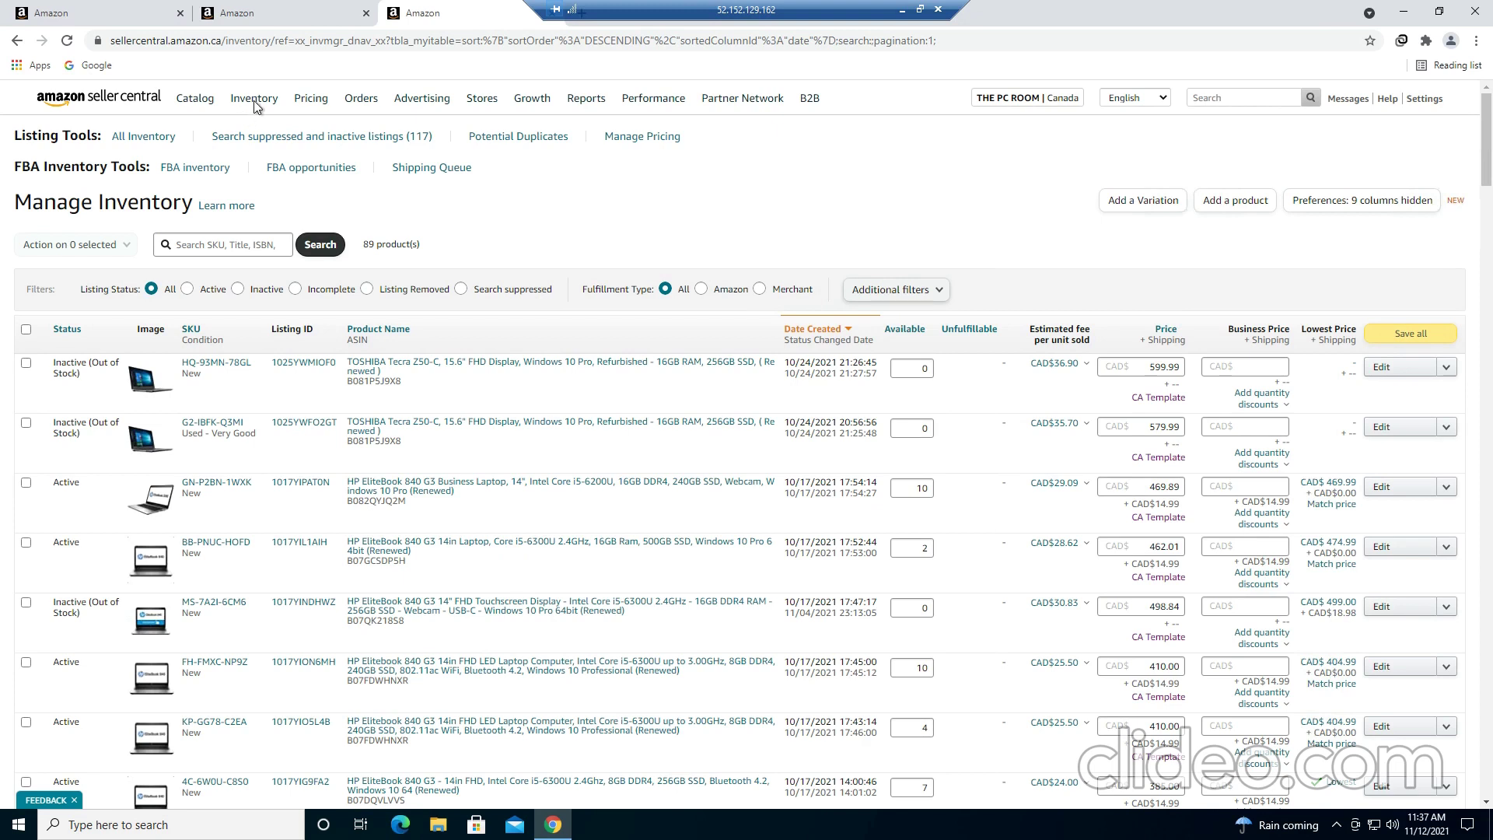
Step: Start adding a new product that is not sold on Amazon
{"action": "mouse_move", "coordinate": [252, 101]}
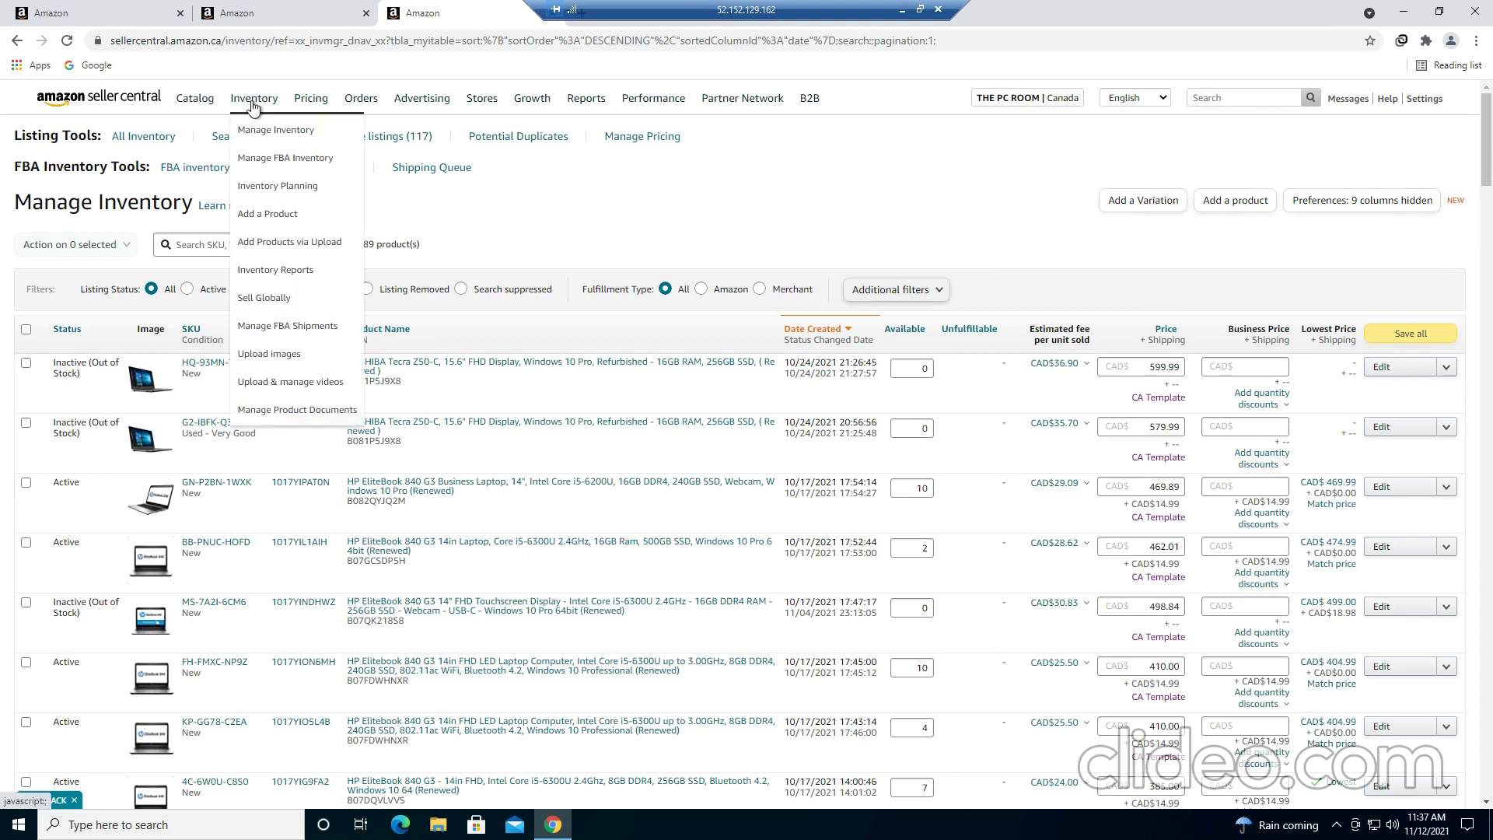
{"action": "left_click", "coordinate": [264, 216]}
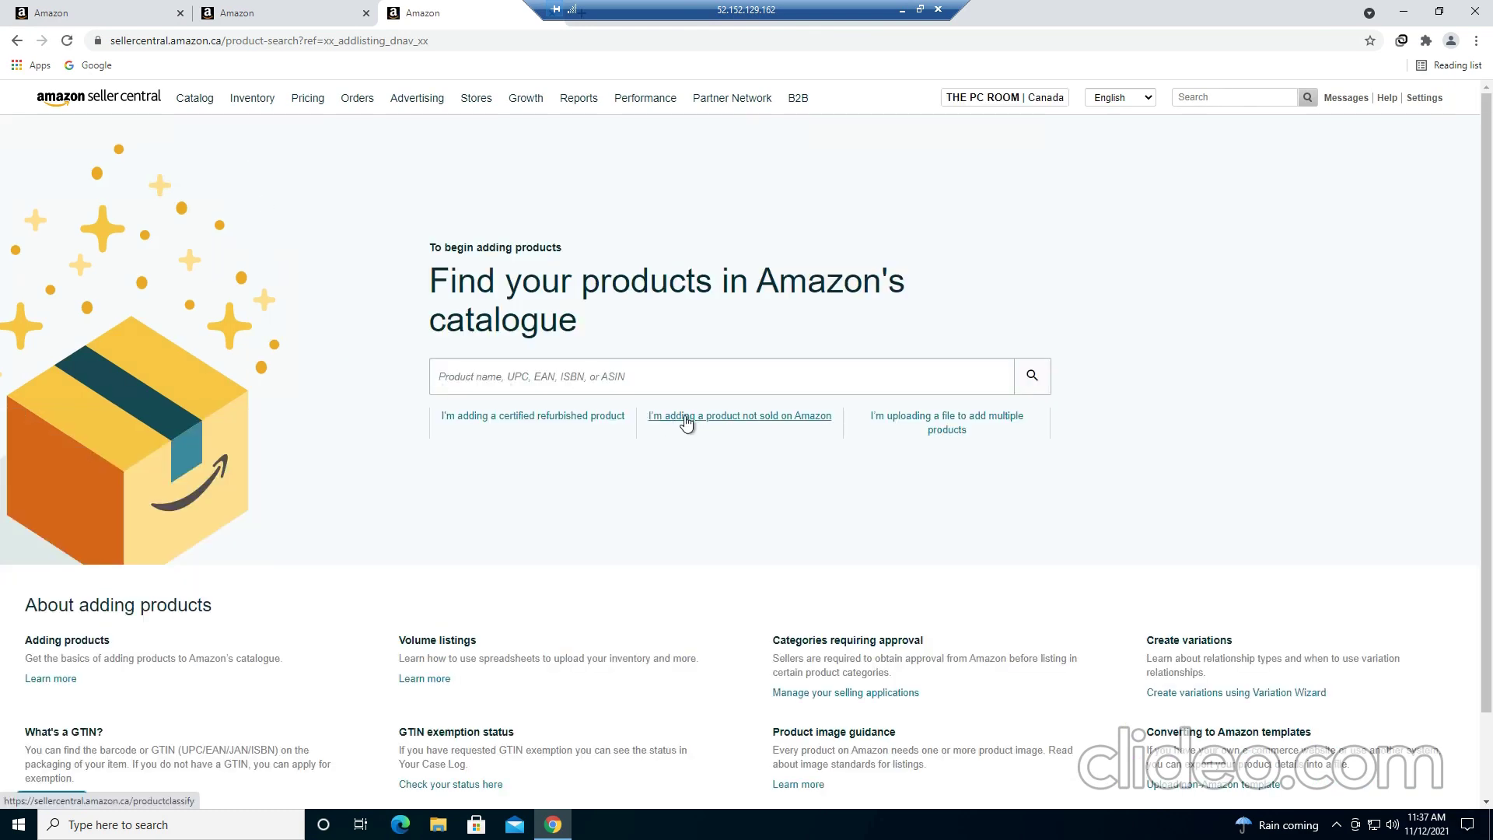
{"action": "left_click", "coordinate": [733, 420]}
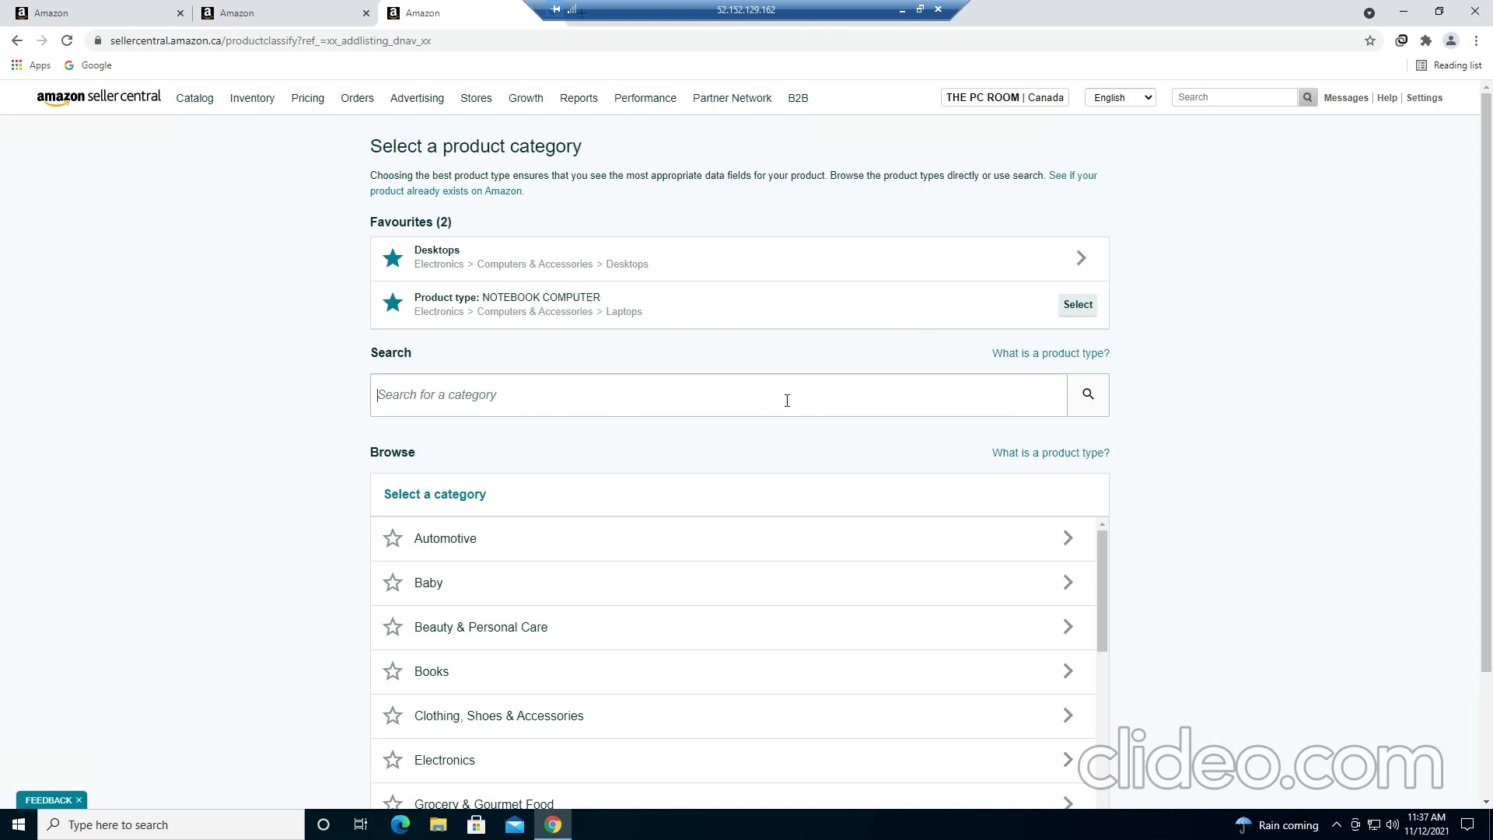
Step: Search the product categories for "Notebook computer" and select the NOTEBOOK COMPUTER product type under Laptops
{"action": "type", "text": "NoteB"}
{"action": "key", "text": "BackSpace"}
{"action": "type", "text": "book computer"}
{"action": "left_click", "coordinate": [1085, 401]}
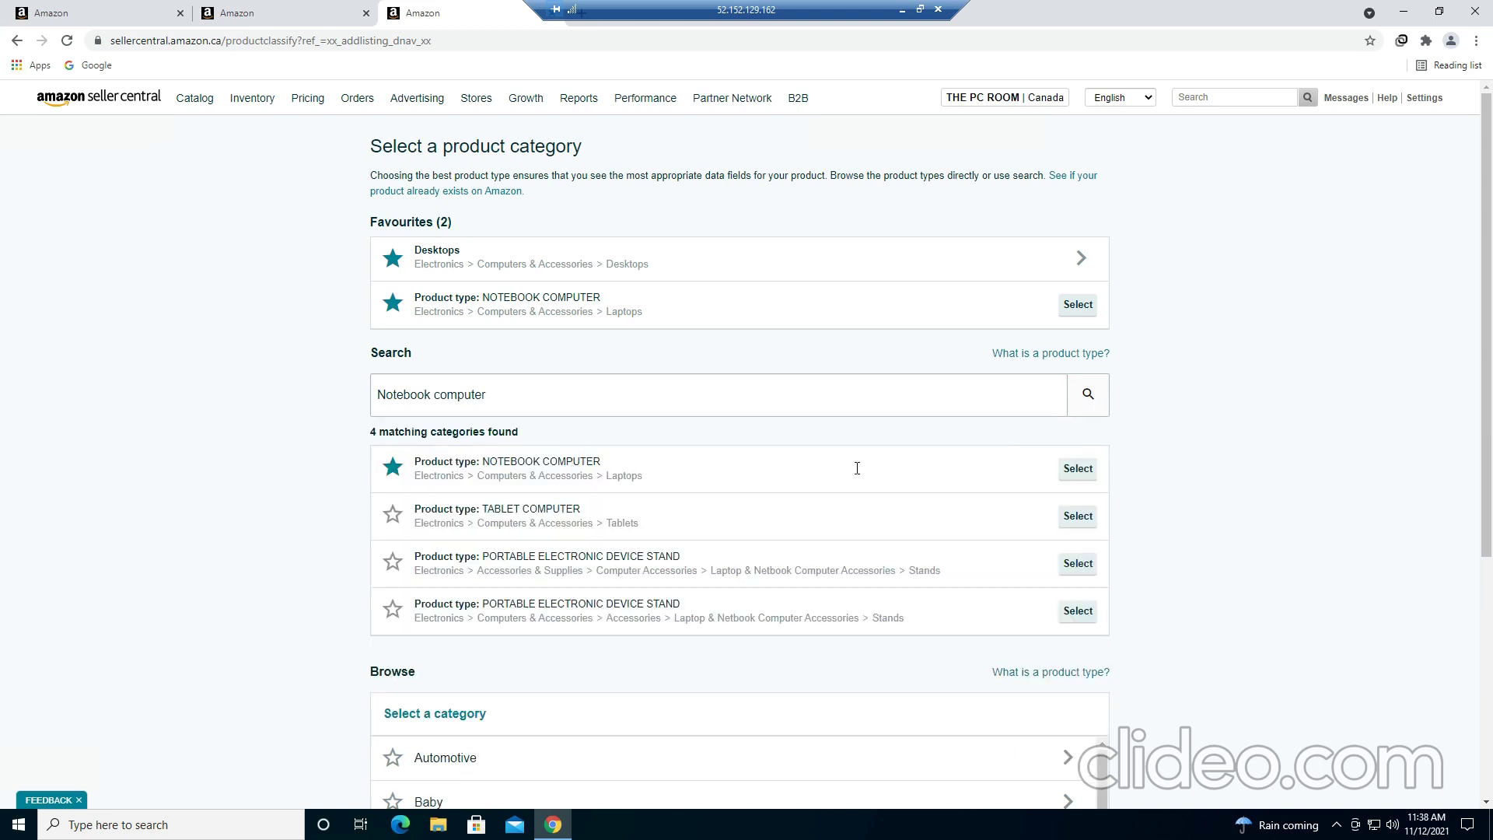
{"action": "left_click", "coordinate": [1076, 469]}
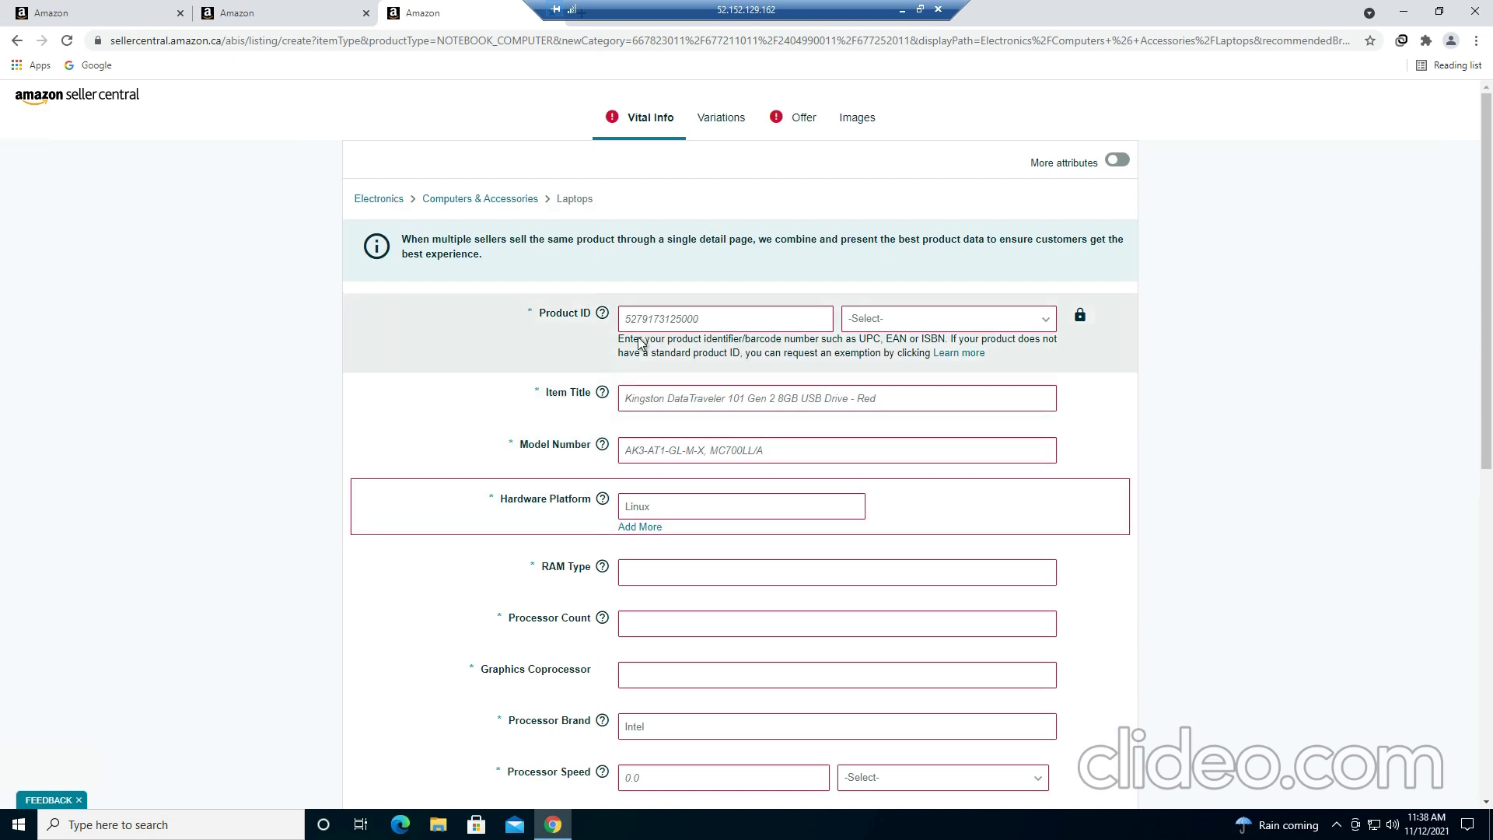
{"action": "scroll", "coordinate": [915, 509], "scroll_direction": "down", "scroll_amount": 2}
{"action": "scroll", "coordinate": [894, 559], "scroll_direction": "down", "scroll_amount": 1}
{"action": "scroll", "coordinate": [545, 249], "scroll_direction": "up", "scroll_amount": 3}
{"action": "scroll", "coordinate": [634, 599], "scroll_direction": "down", "scroll_amount": 5}
{"action": "scroll", "coordinate": [634, 598], "scroll_direction": "up", "scroll_amount": 5}
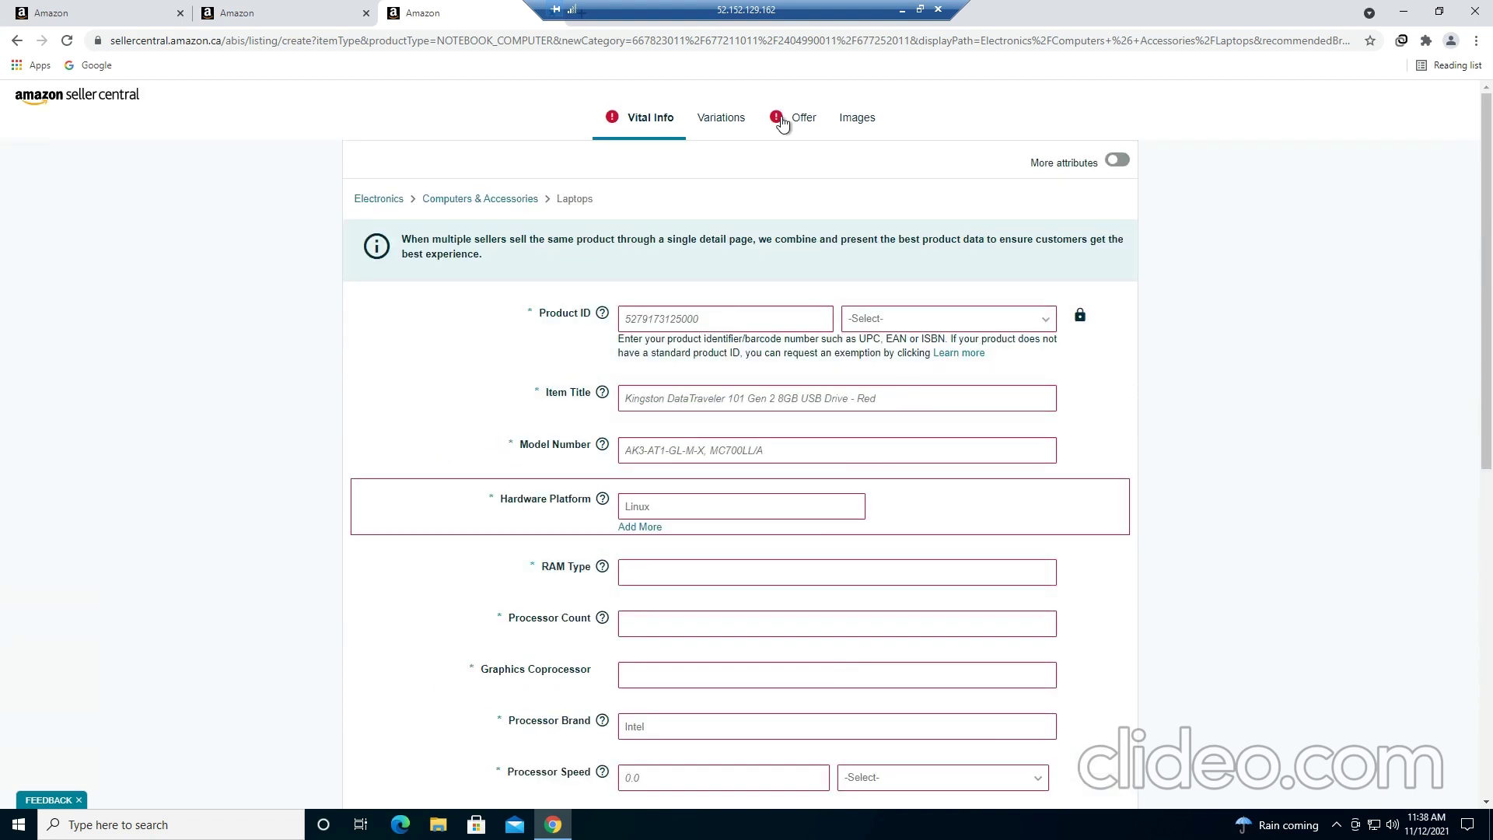
{"action": "left_click", "coordinate": [696, 324]}
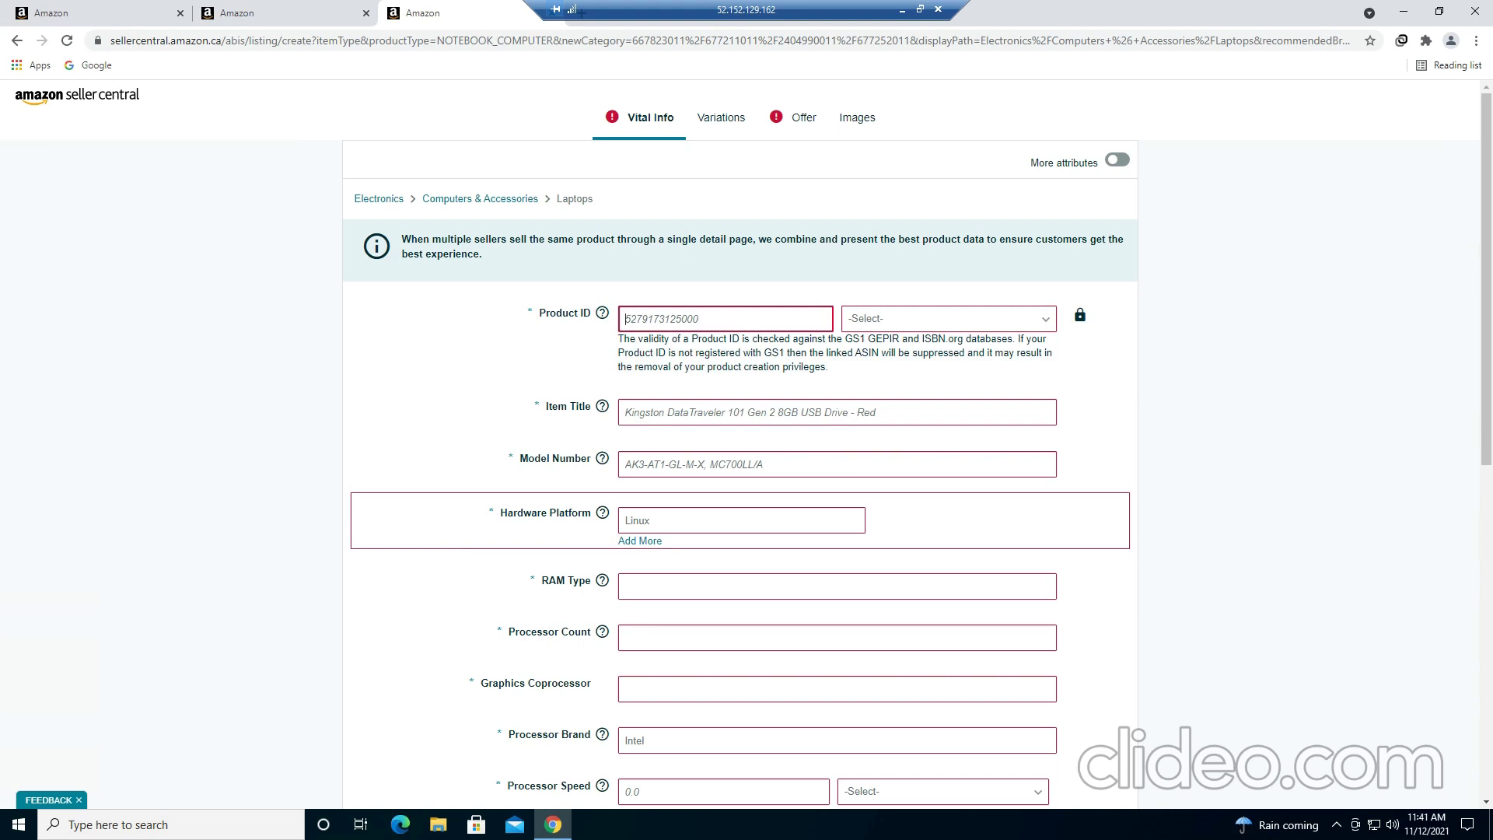
{"action": "key", "text": "alt+Tab"}
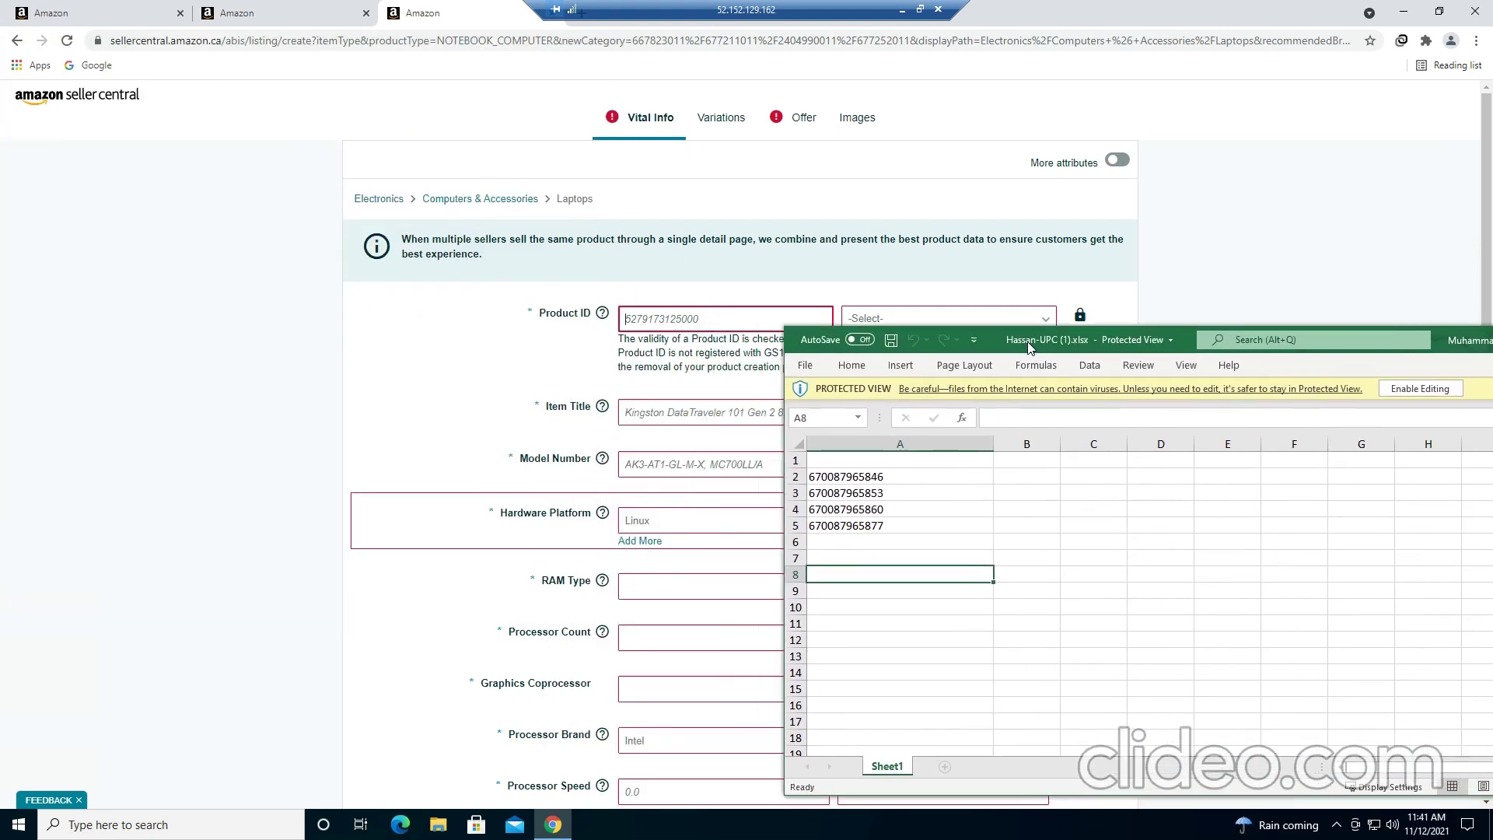
{"action": "left_click", "coordinate": [887, 495]}
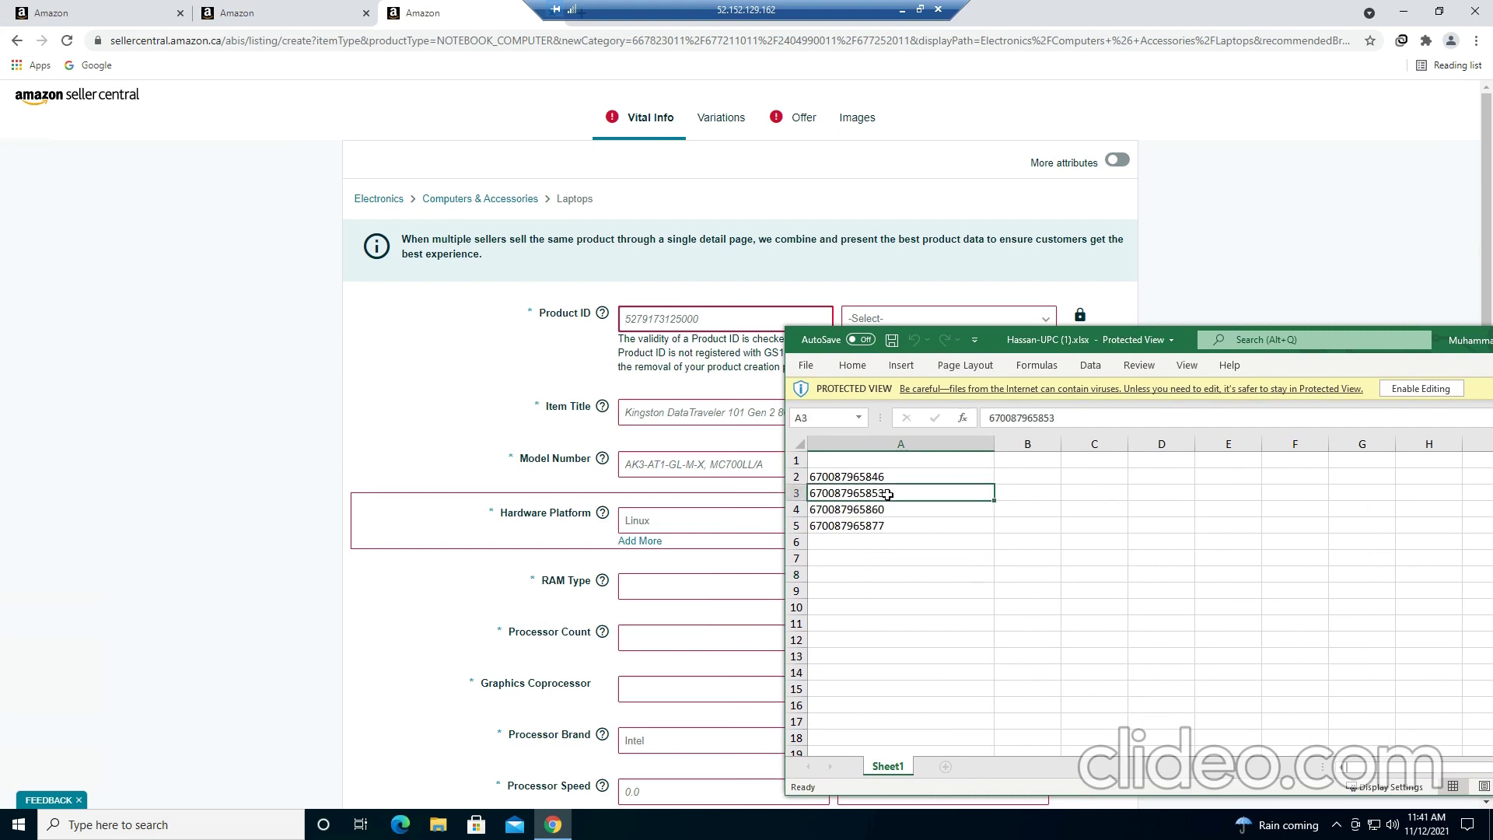
{"action": "key", "text": "ctrl+c"}
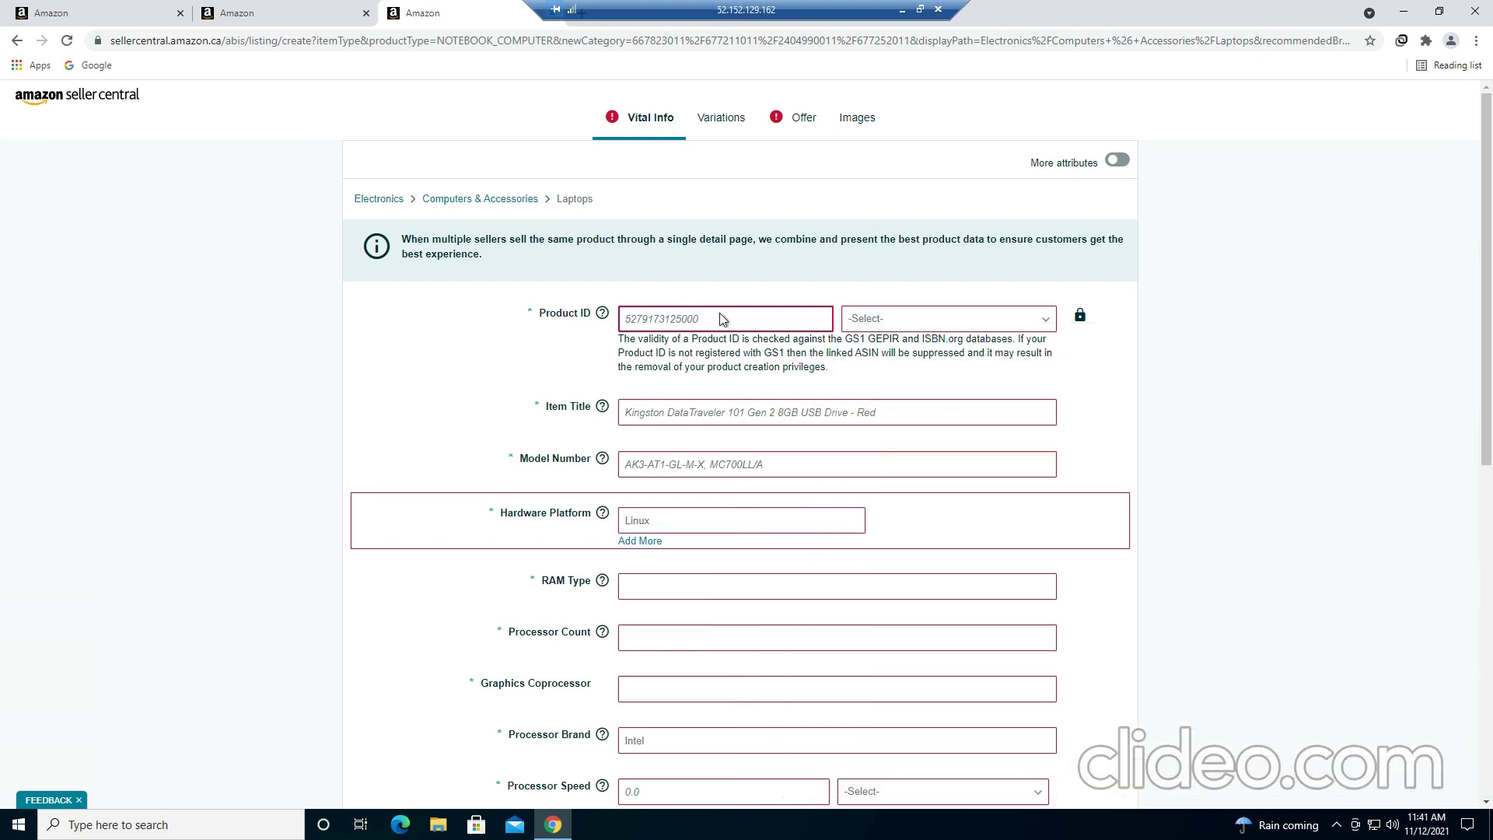
{"action": "left_click", "coordinate": [704, 319]}
{"action": "key", "text": "ctrl+v"}
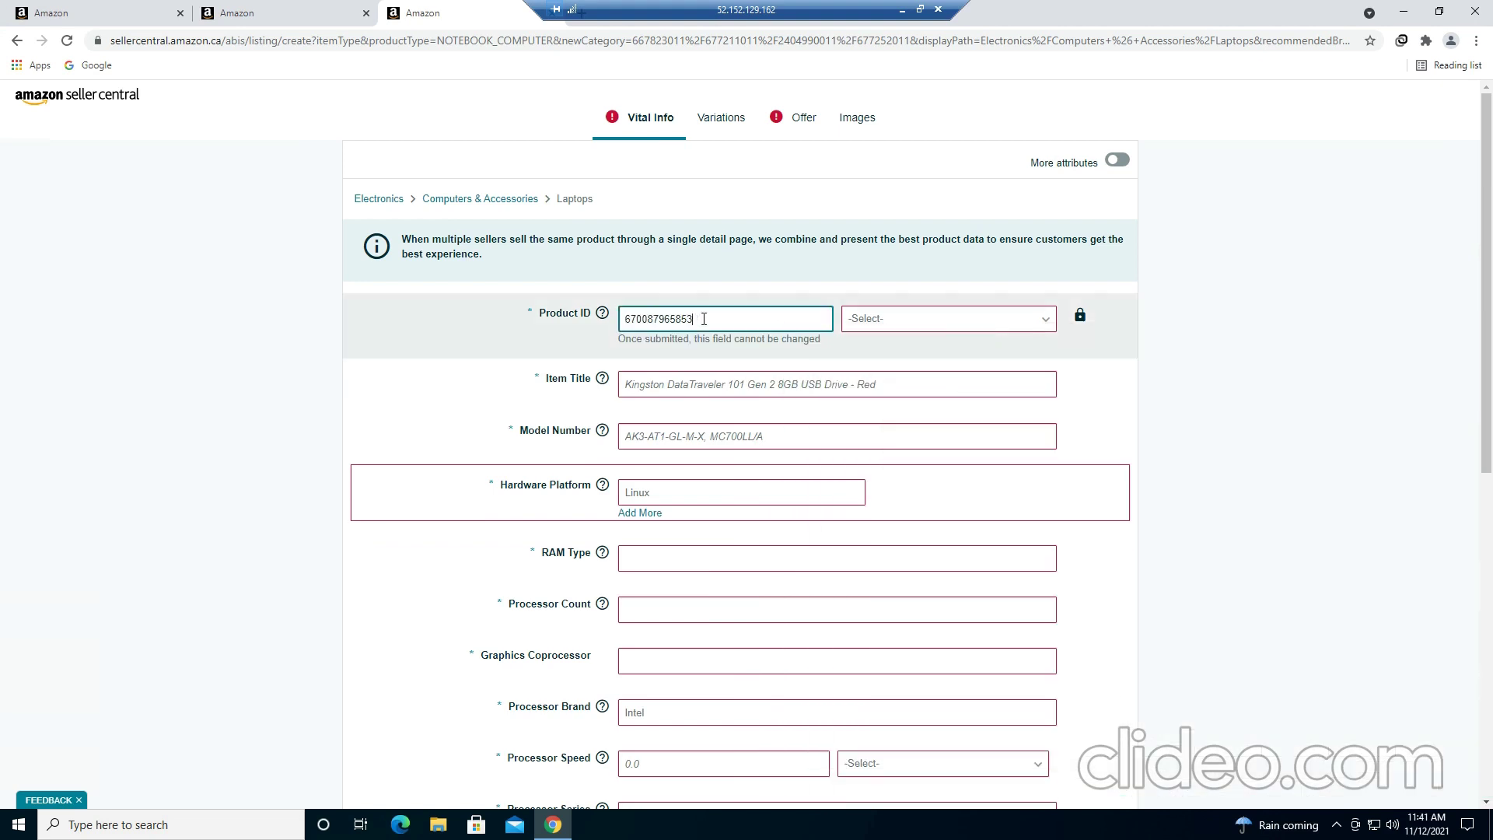
{"action": "left_click", "coordinate": [882, 320]}
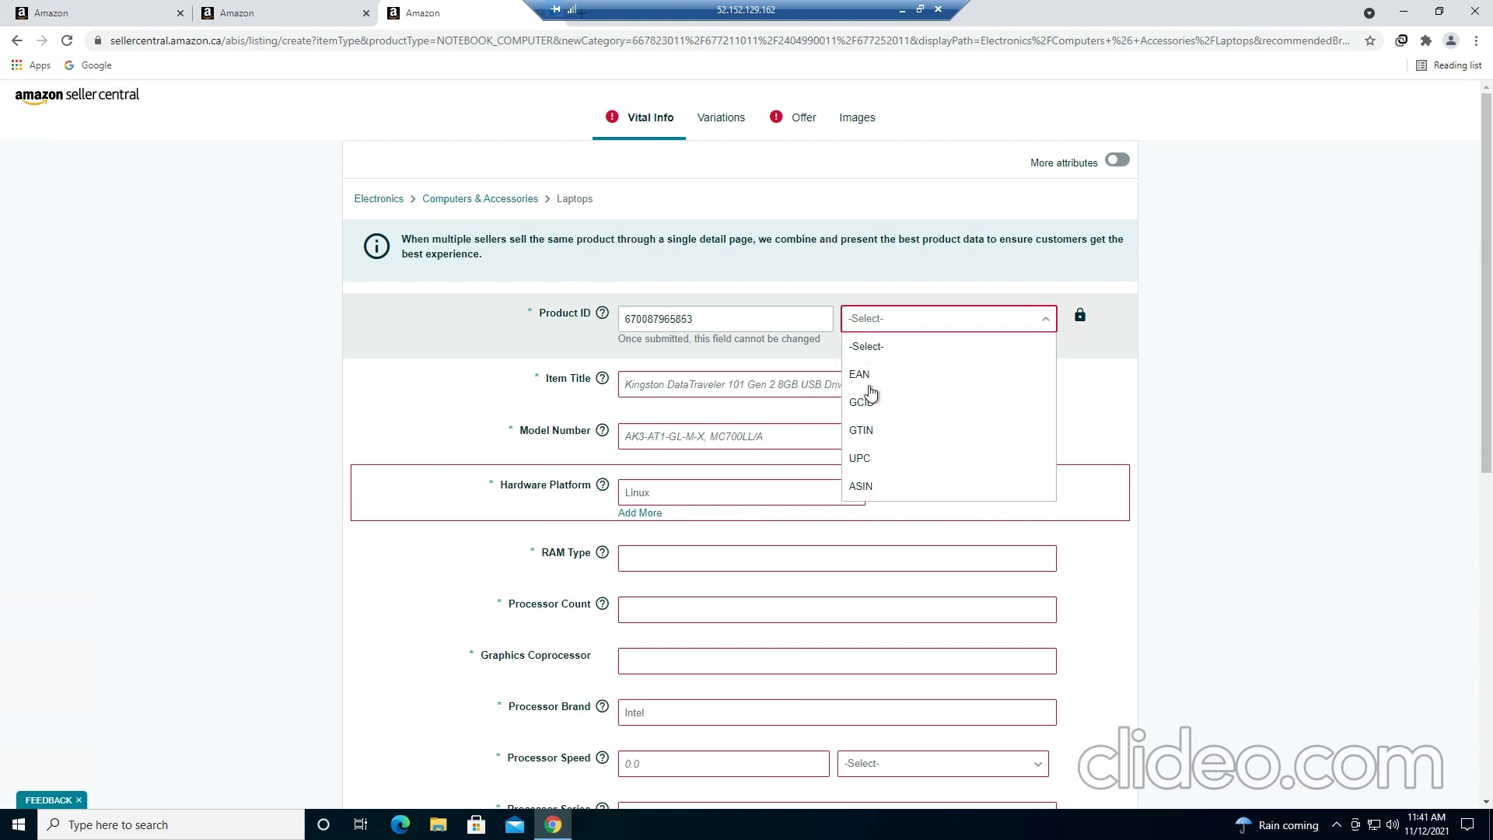
{"action": "left_click", "coordinate": [861, 460]}
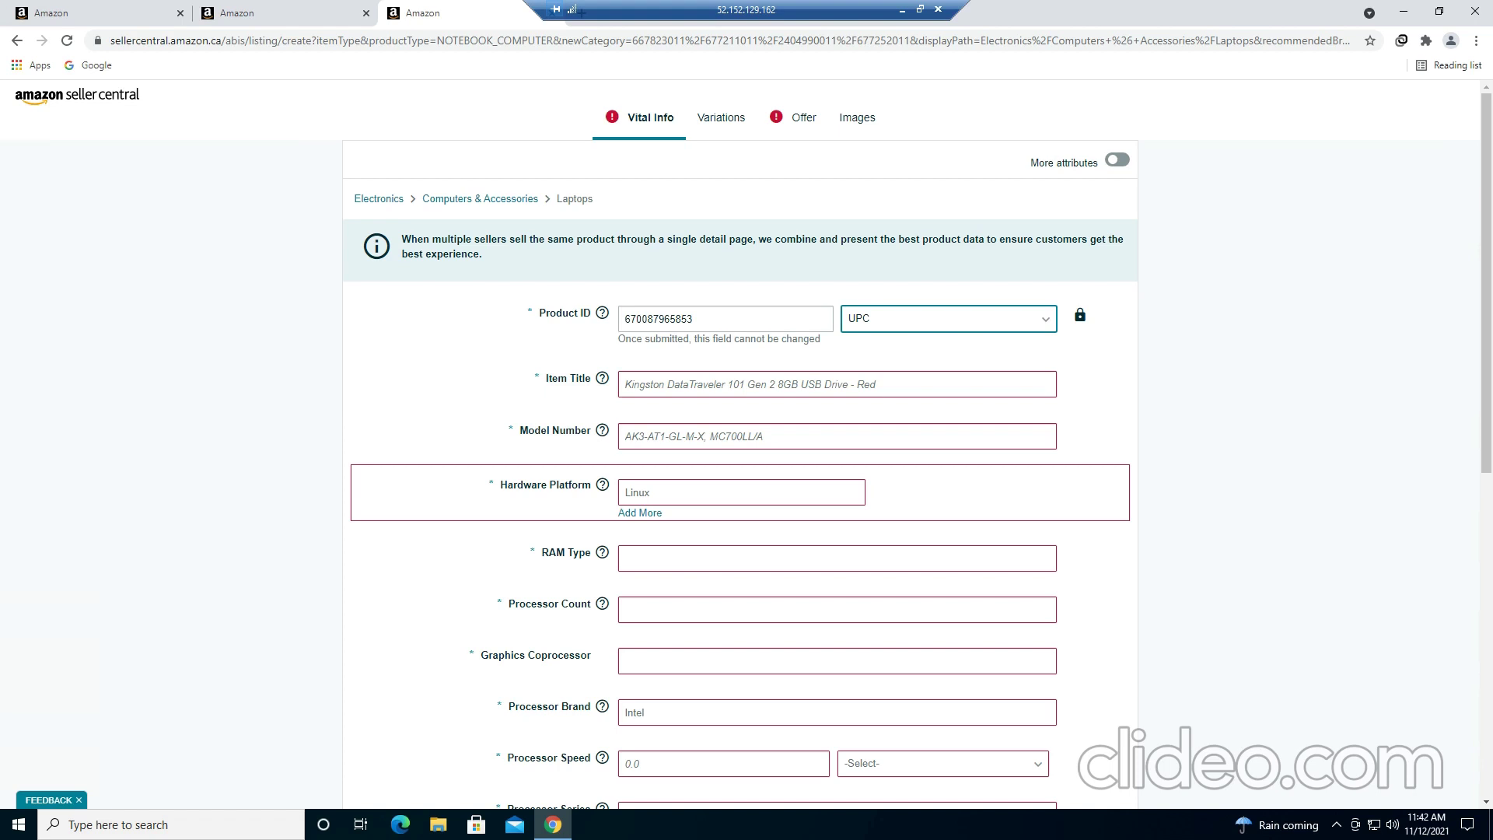
Step: Paste the item title "Lenovo ThinkPad X1 Carbon (4th Gen), Intel Core i5-6300U, 8GB RAM, 256GB SSD, Windows 10 Pro, REFURBISHED" and enter model number mi-2-123
{"action": "left_click", "coordinate": [704, 386]}
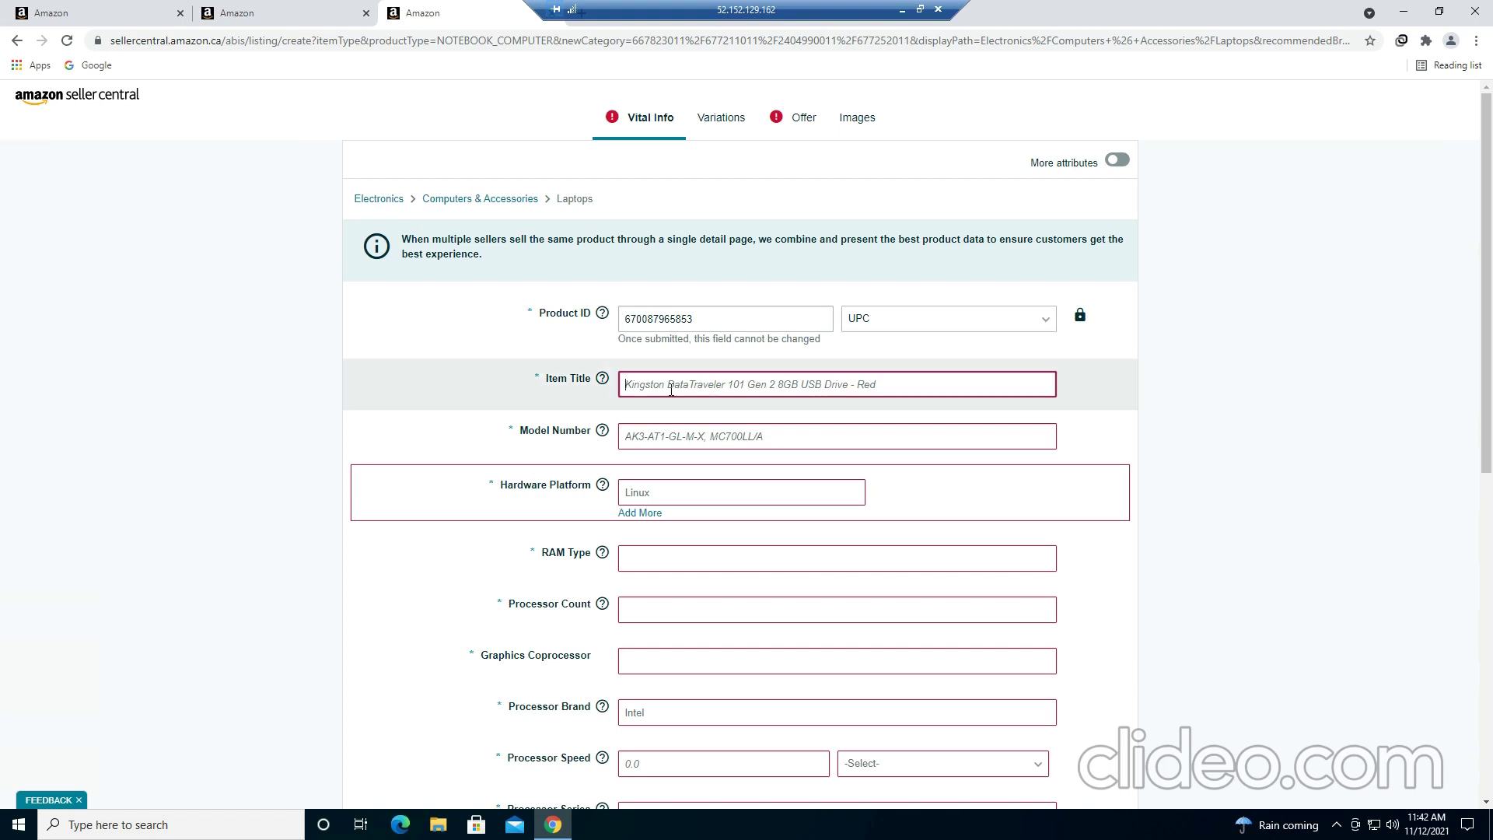
{"action": "key", "text": "ctrl+v"}
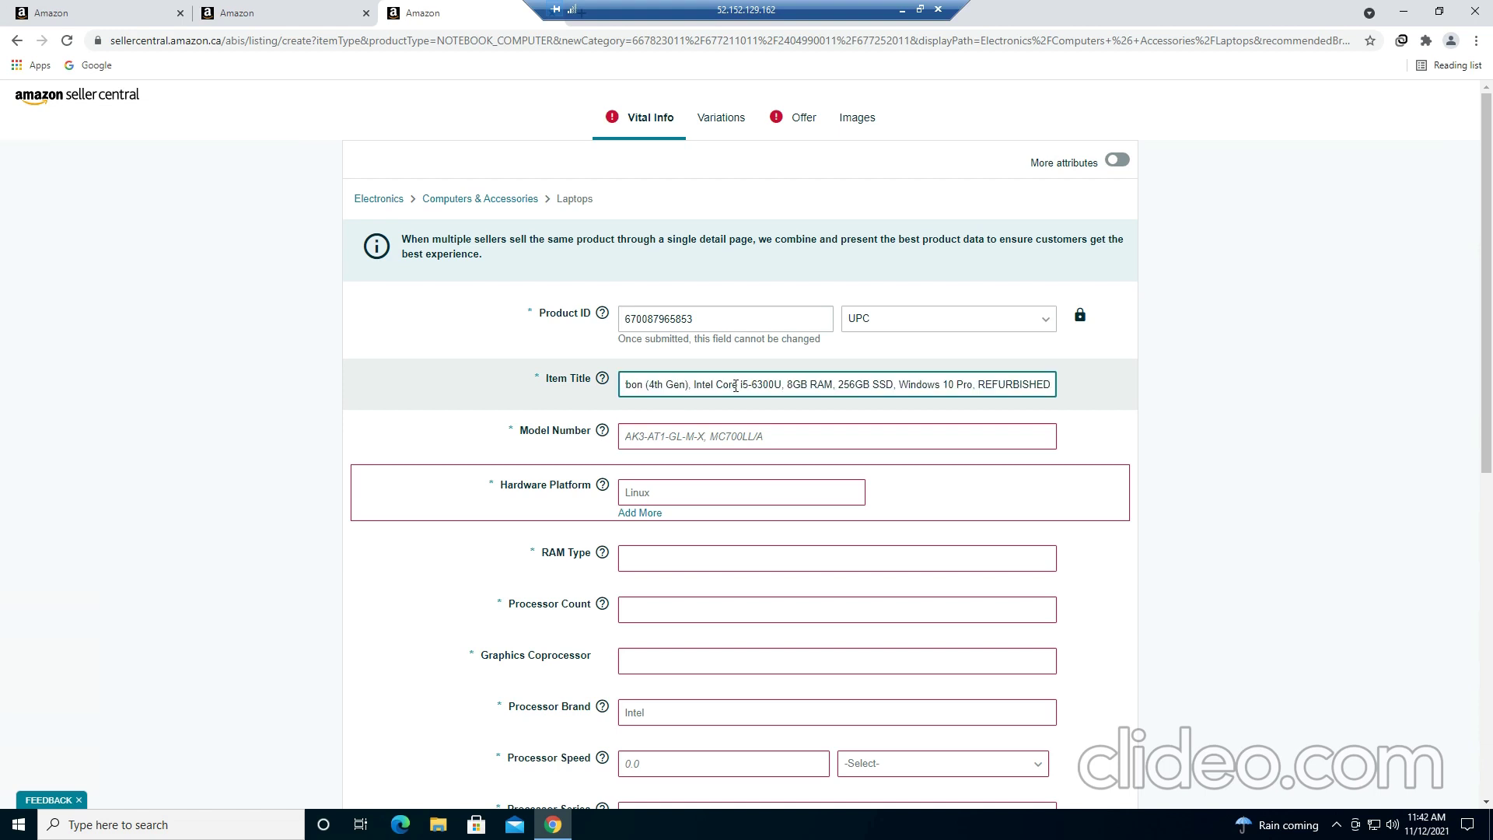
{"action": "key", "text": "Home"}
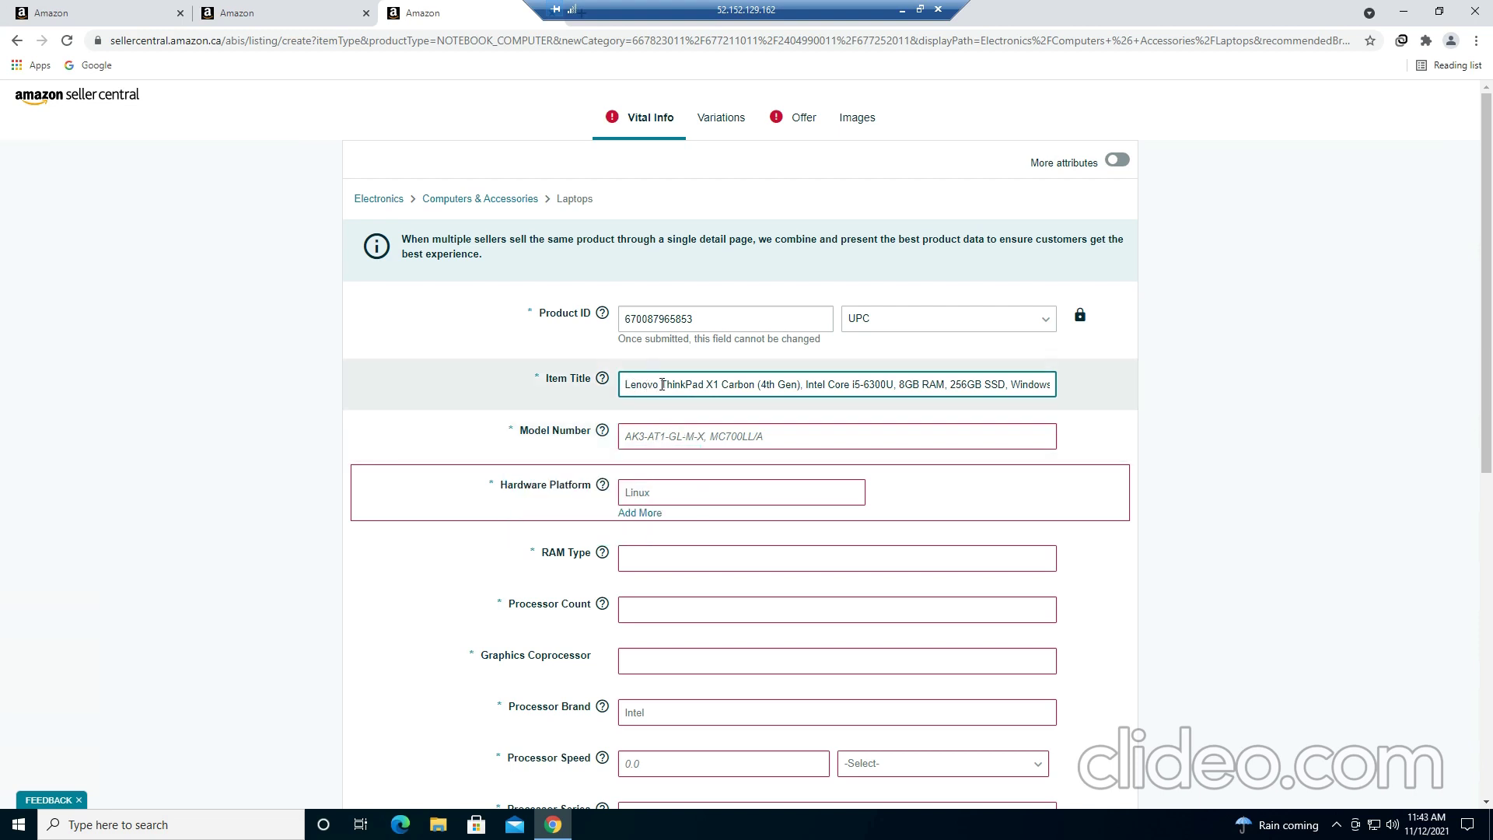
{"action": "left_click", "coordinate": [653, 435]}
{"action": "type", "text": "mi-2-1"}
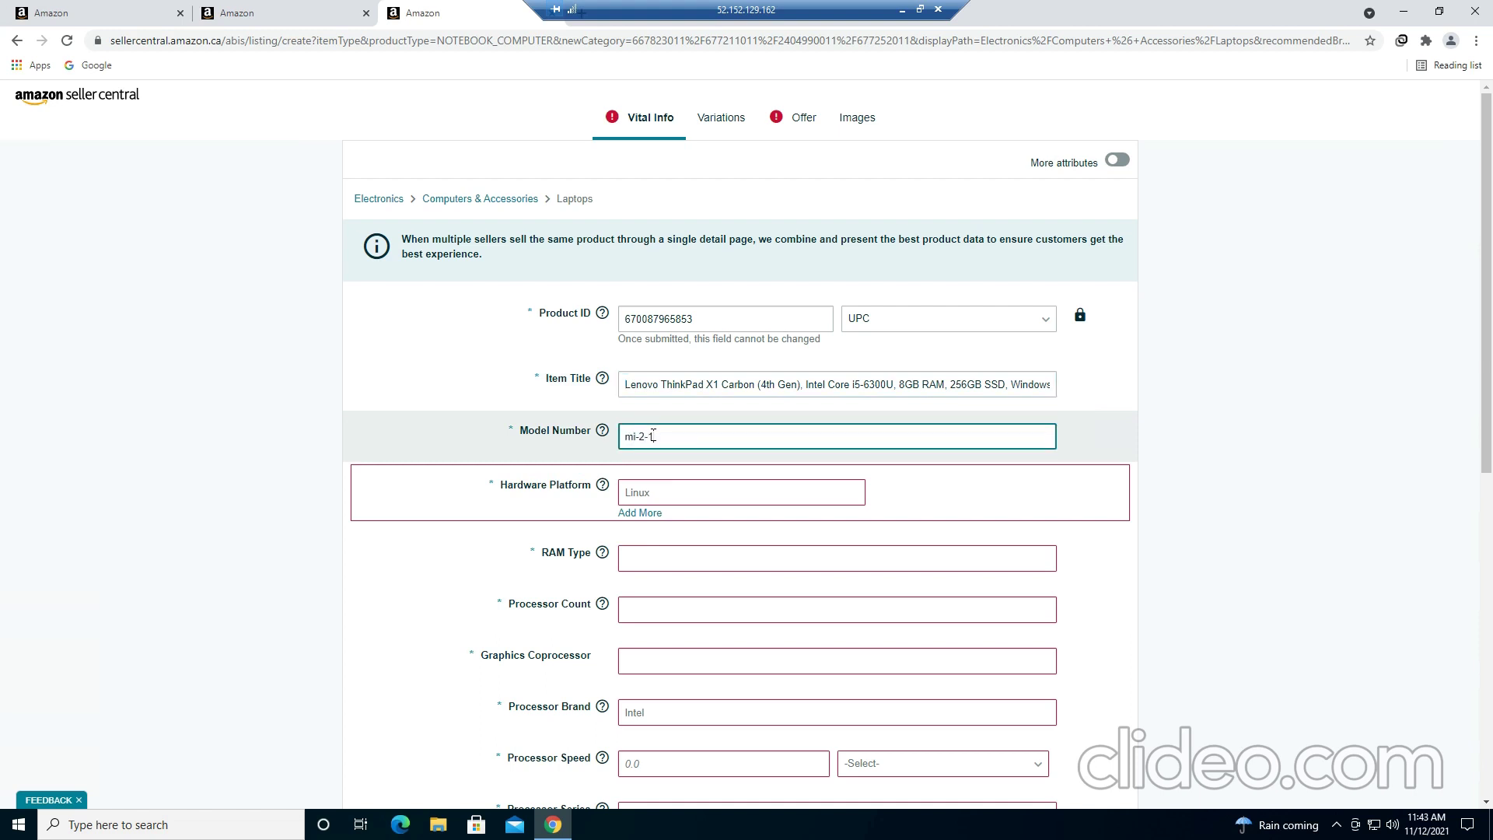
{"action": "type", "text": "23"}
Step: Set the hardware platform to Linux and the RAM type to DDR-2 SDRAM
{"action": "left_click", "coordinate": [669, 492]}
{"action": "left_click", "coordinate": [647, 518]}
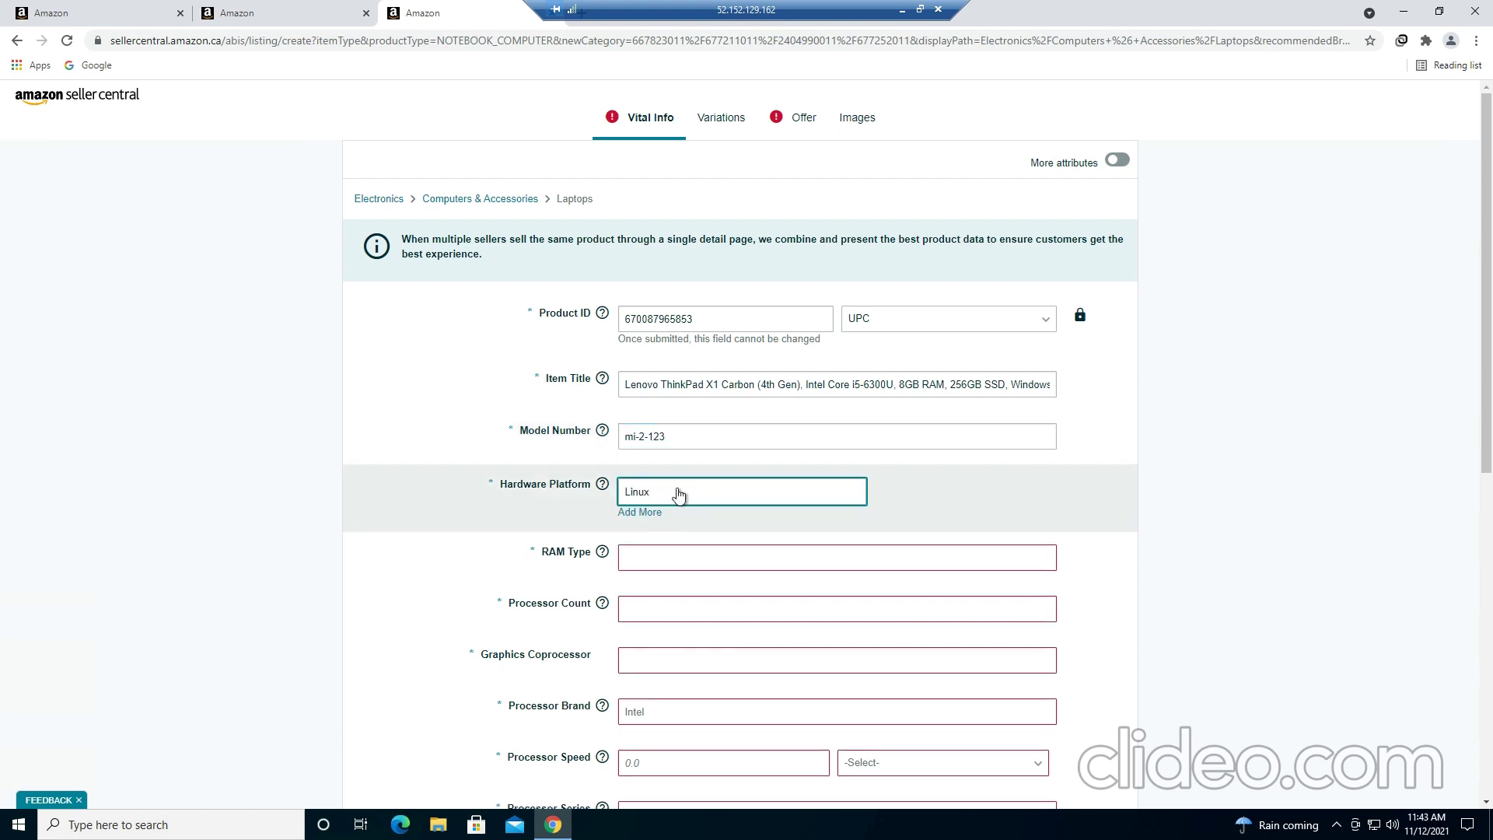
{"action": "left_click", "coordinate": [647, 559]}
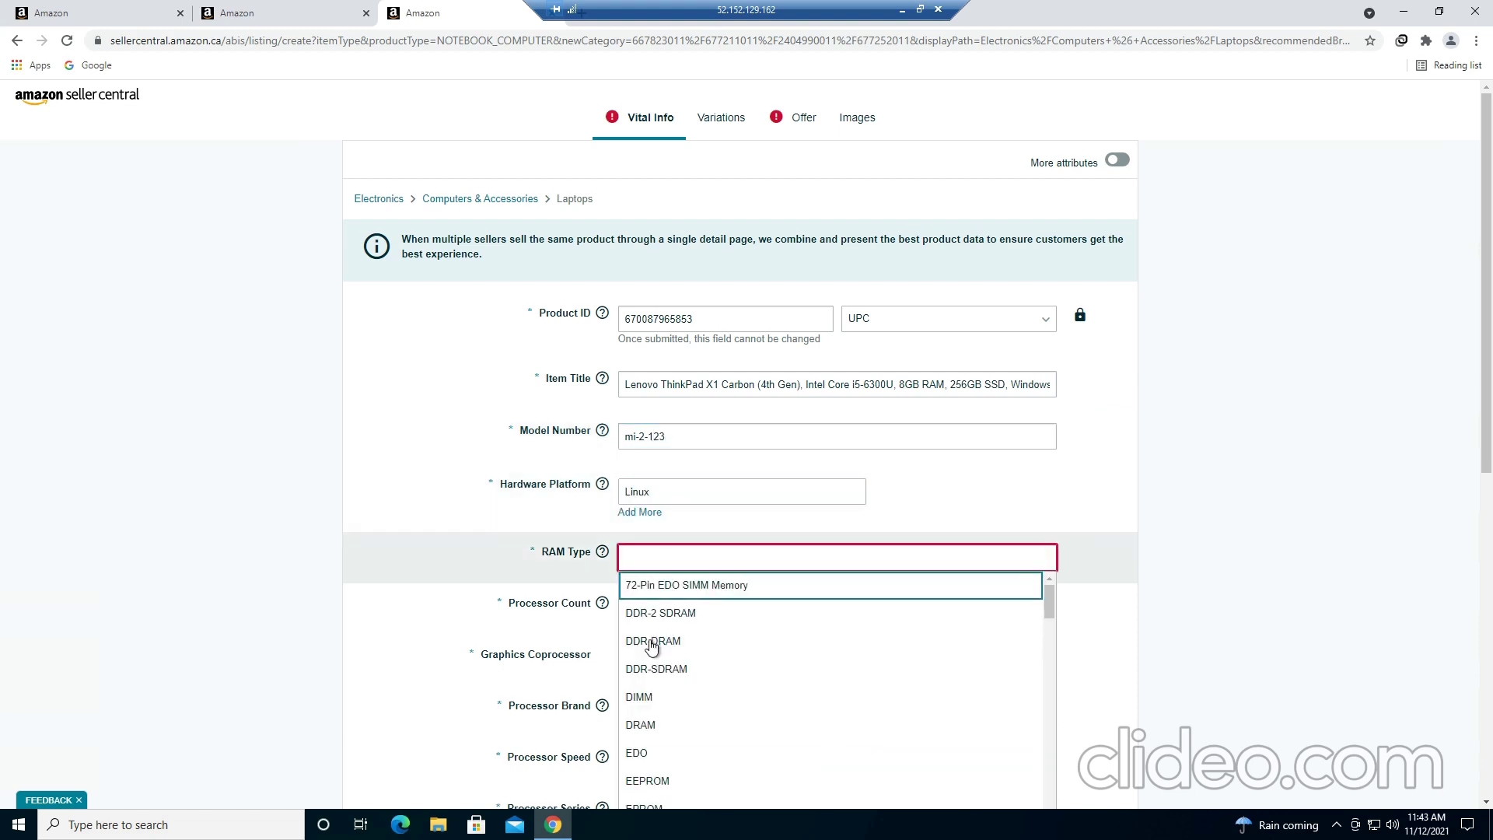
{"action": "left_click", "coordinate": [631, 615]}
Step: Set the processor count to 1 and enter Nvidia as the graphics coprocessor
{"action": "left_click", "coordinate": [636, 617]}
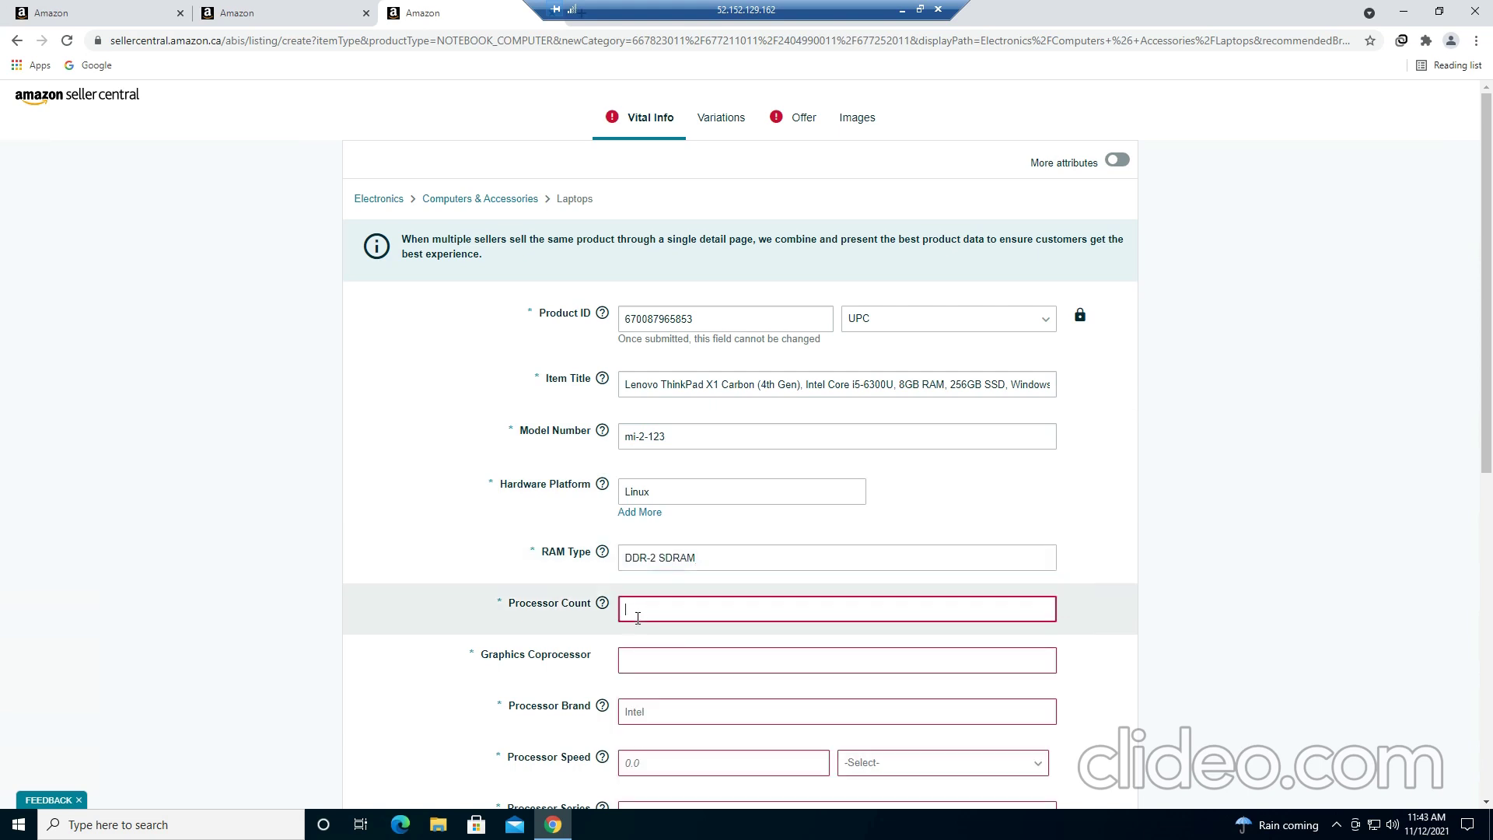
{"action": "type", "text": "1"}
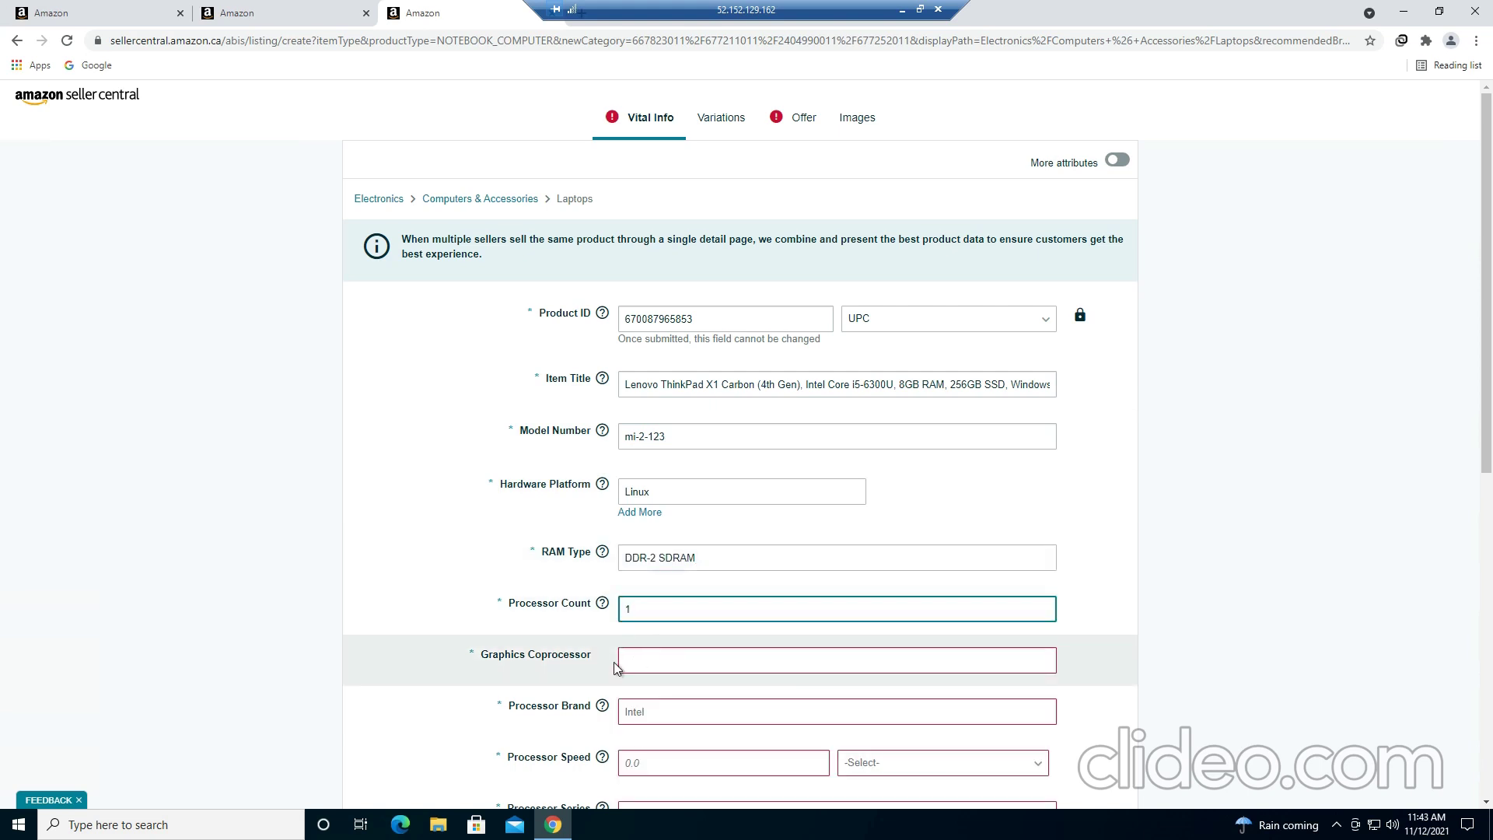
{"action": "scroll", "coordinate": [542, 605], "scroll_direction": "down", "scroll_amount": 1}
{"action": "left_click", "coordinate": [644, 555]}
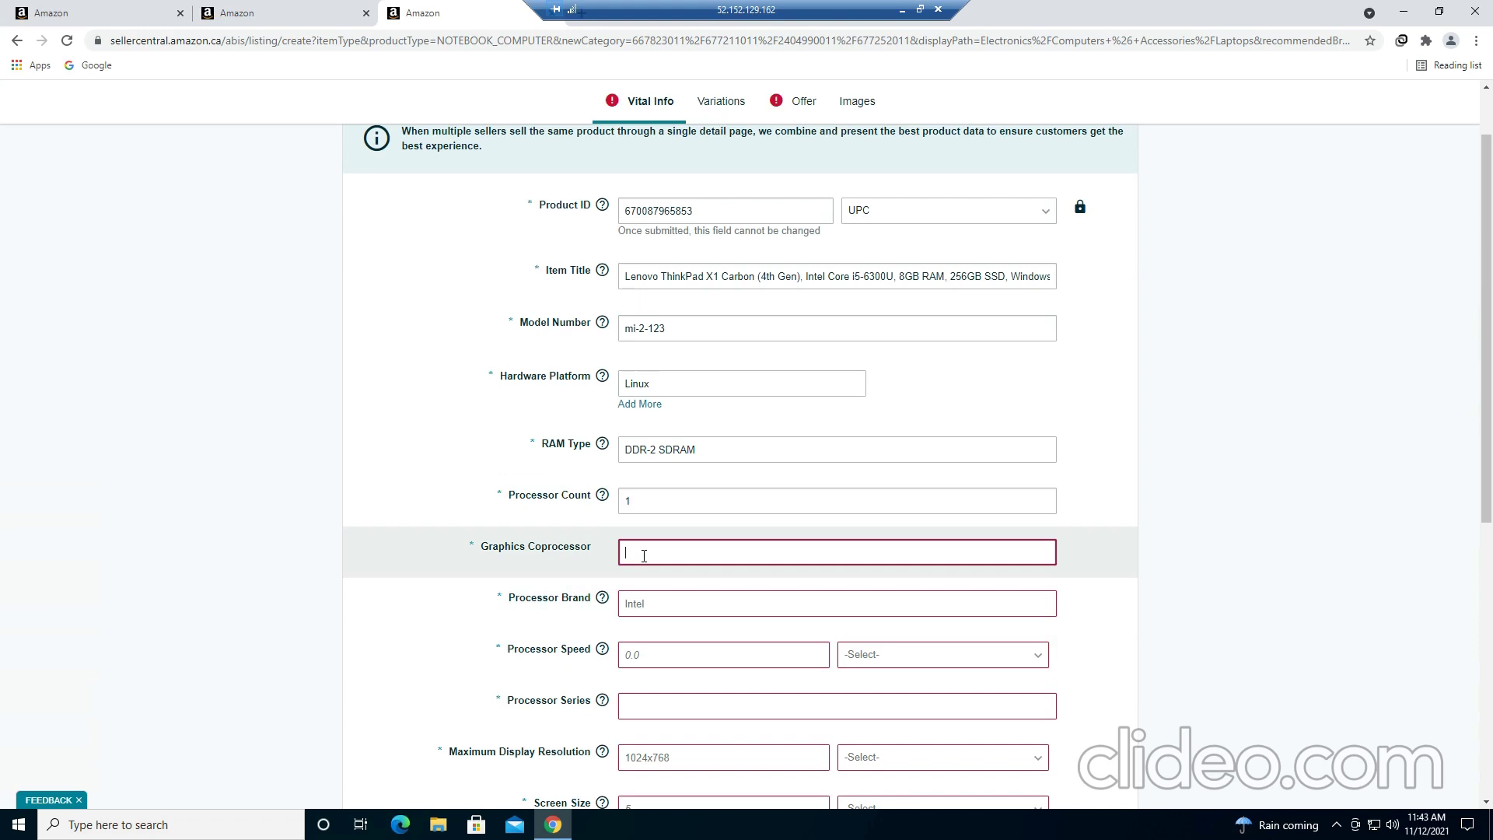
{"action": "type", "text": "Nividia"}
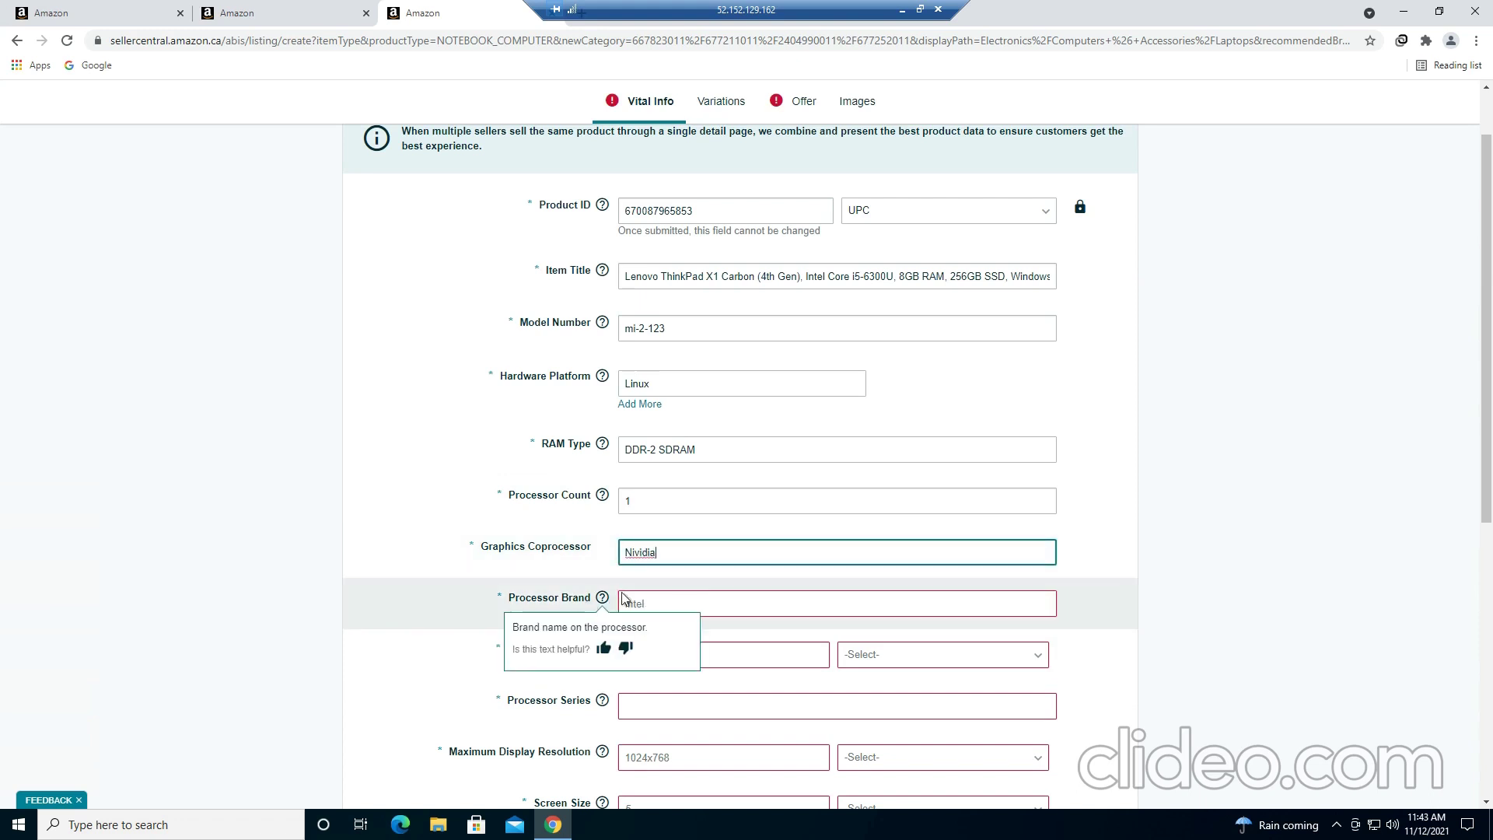
{"action": "left_click", "coordinate": [634, 553]}
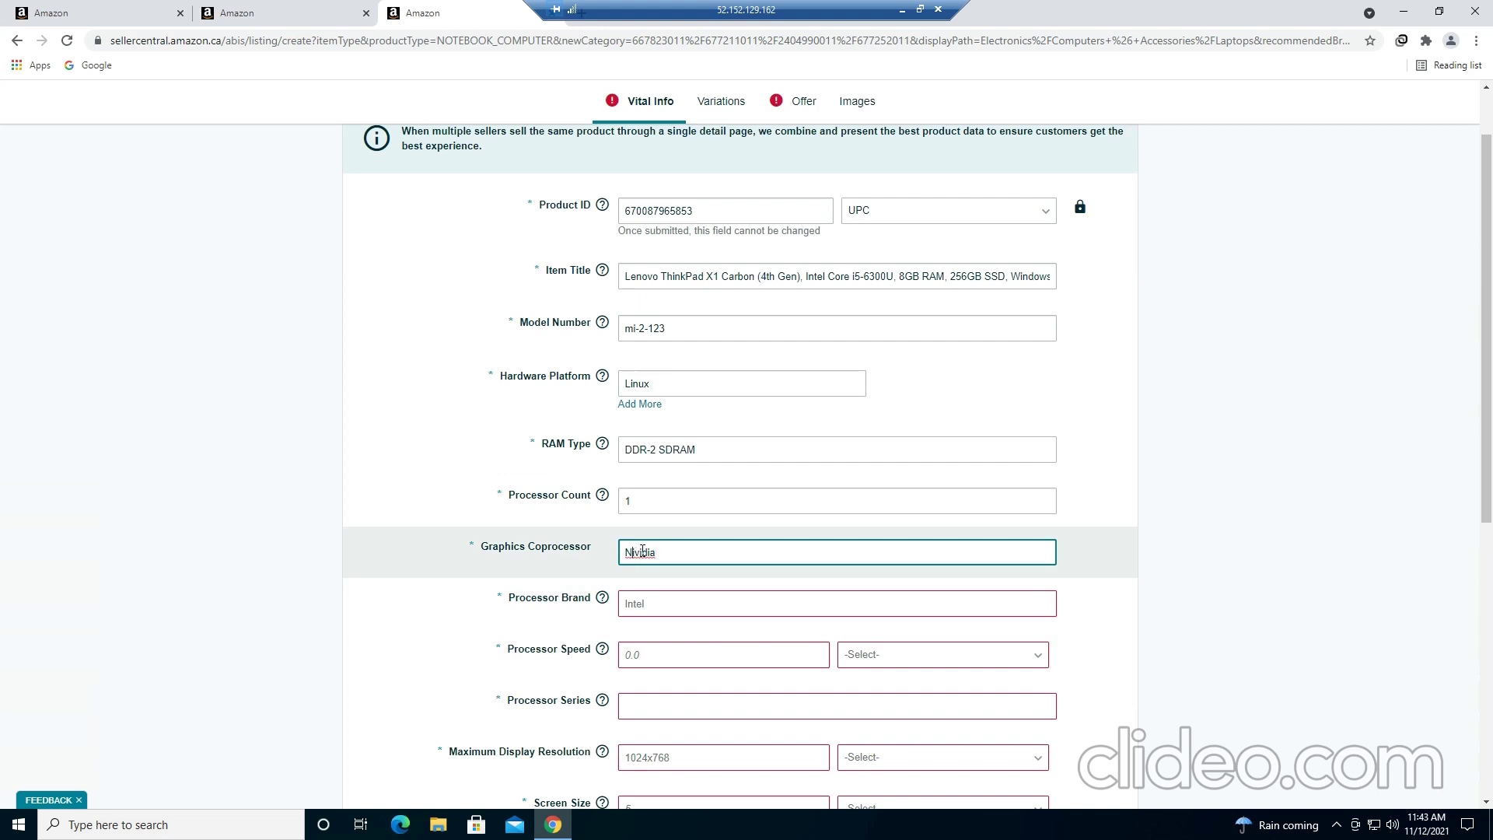
{"action": "key", "text": "BackSpace"}
Step: Choose Intel as the processor brand and set the processor speed to 2.4 GigaHertz
{"action": "left_click", "coordinate": [632, 604]}
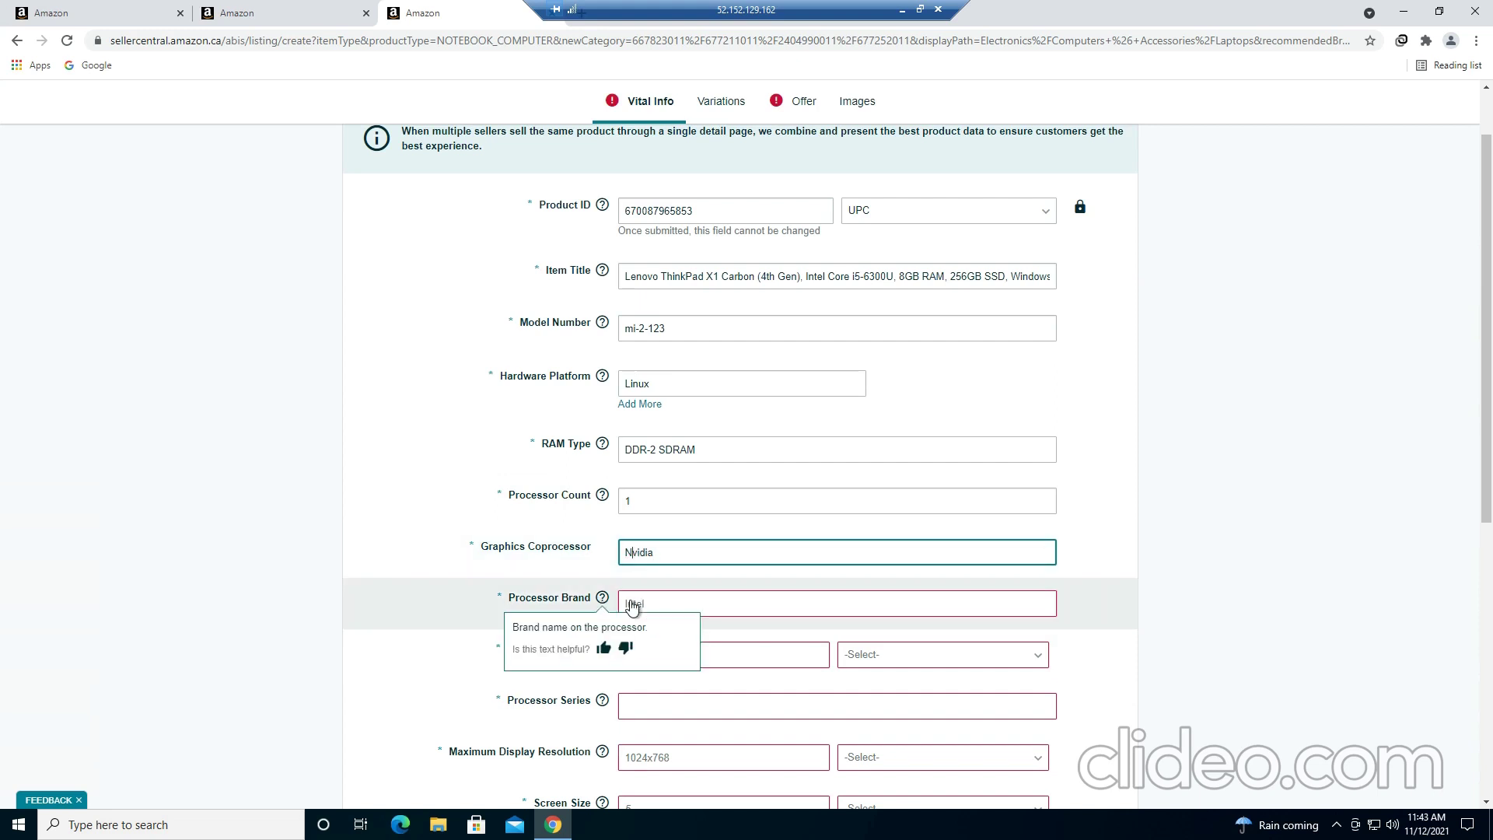
{"action": "left_click", "coordinate": [634, 687]}
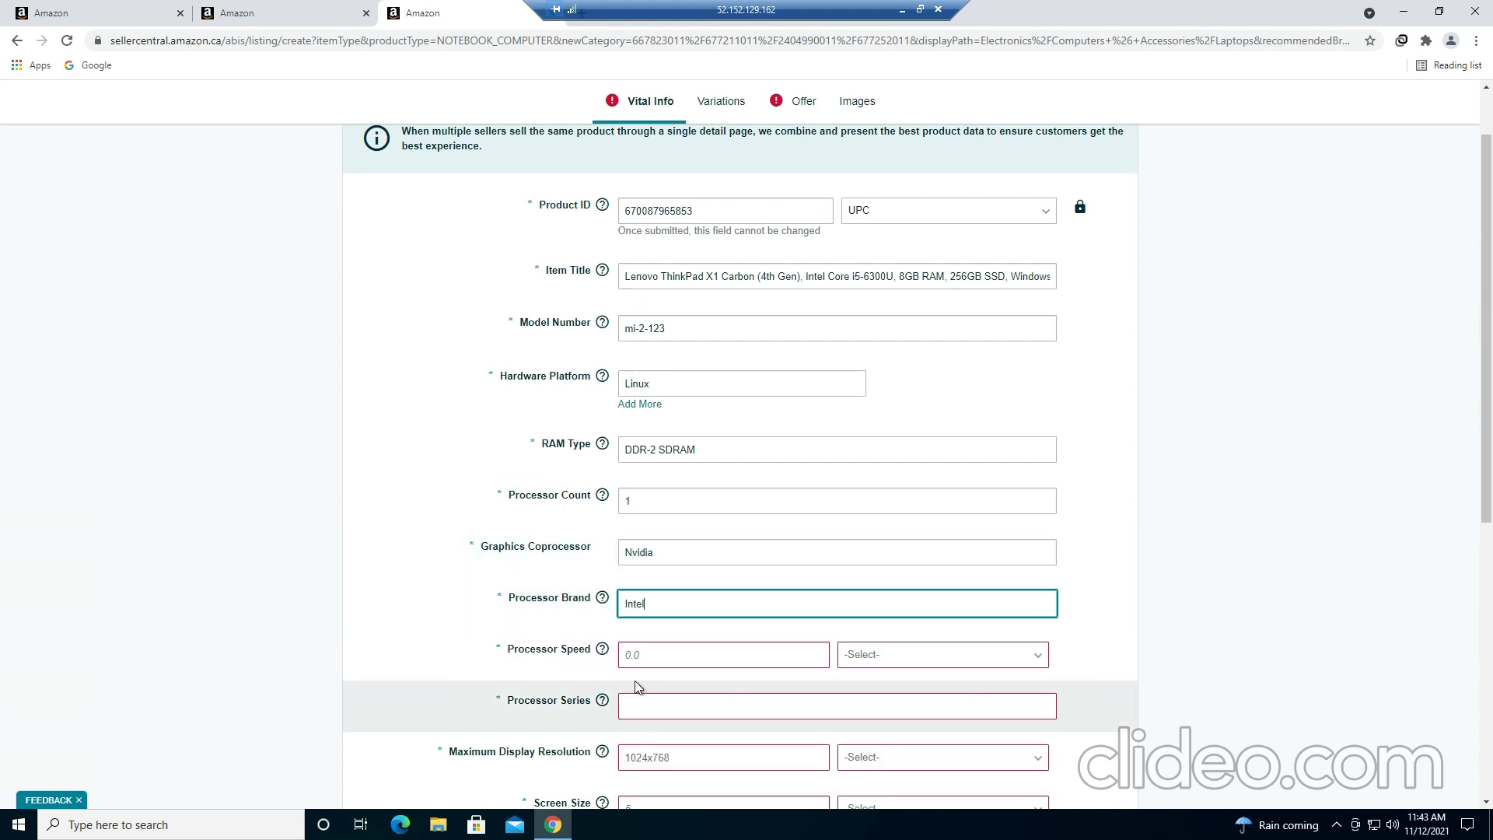
{"action": "scroll", "coordinate": [645, 584], "scroll_direction": "down", "scroll_amount": 2}
{"action": "left_click", "coordinate": [639, 496]}
{"action": "type", "text": "2.4"}
{"action": "left_click", "coordinate": [906, 507]}
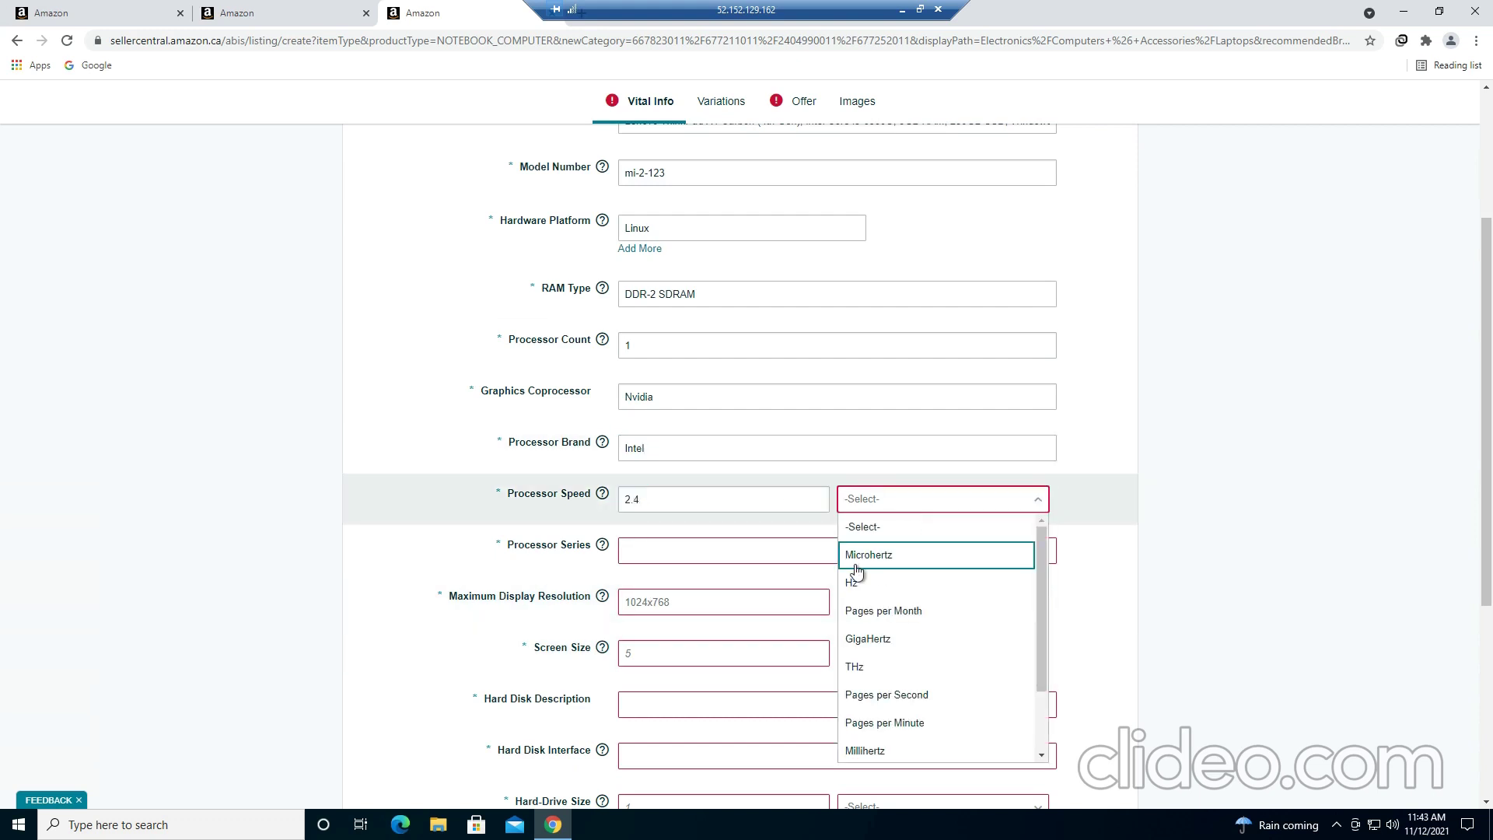
{"action": "left_click", "coordinate": [864, 639]}
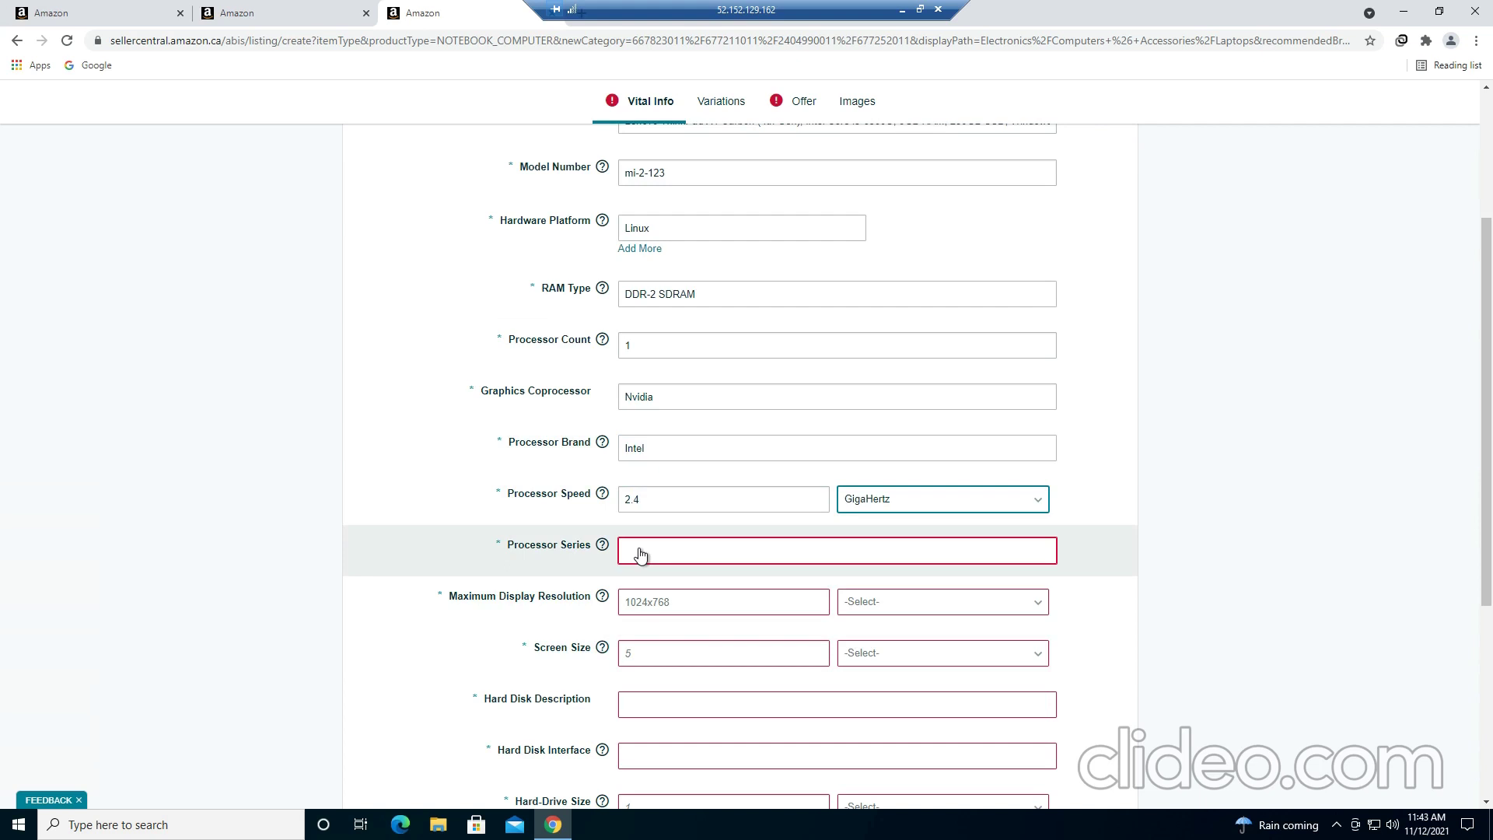
{"action": "left_click", "coordinate": [639, 553]}
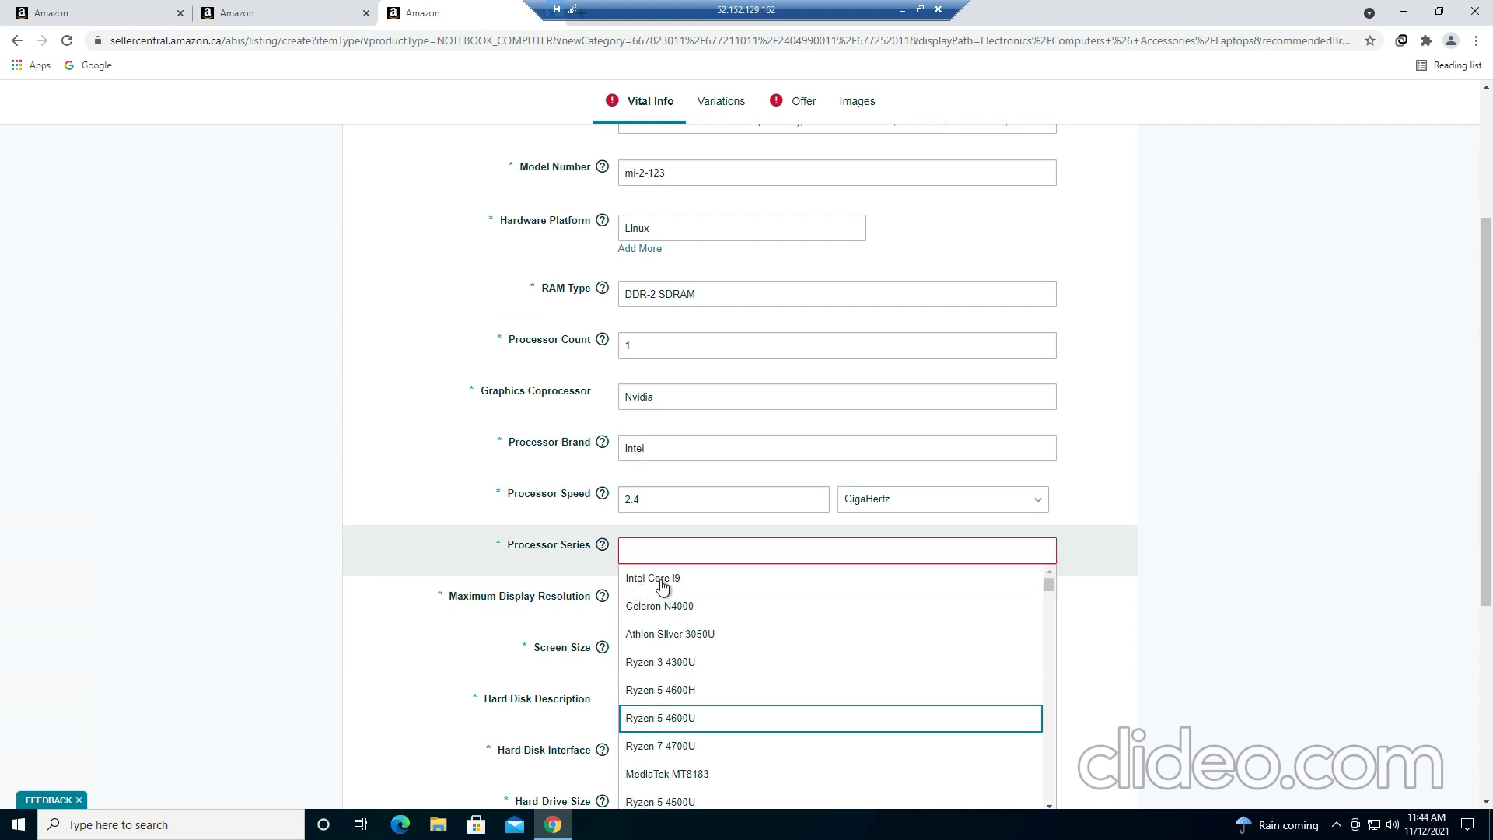
{"action": "key", "text": "Return"}
{"action": "left_click", "coordinate": [713, 549]}
{"action": "triple_click", "coordinate": [626, 550]}
{"action": "key", "text": "BackSpace"}
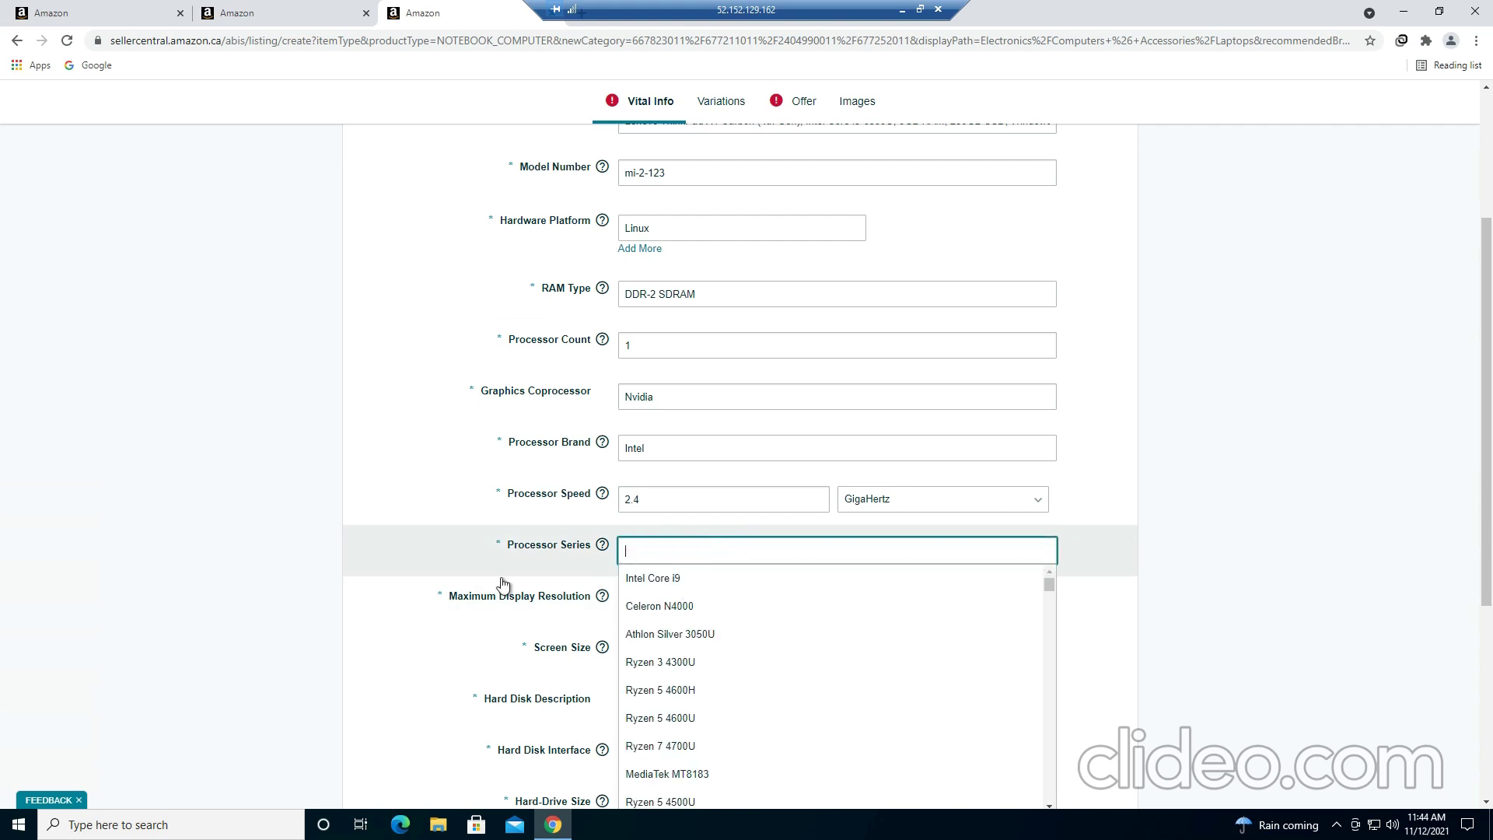
Step: Set the processor series to Core i3-10110Y
{"action": "scroll", "coordinate": [675, 716], "scroll_direction": "down", "scroll_amount": 10}
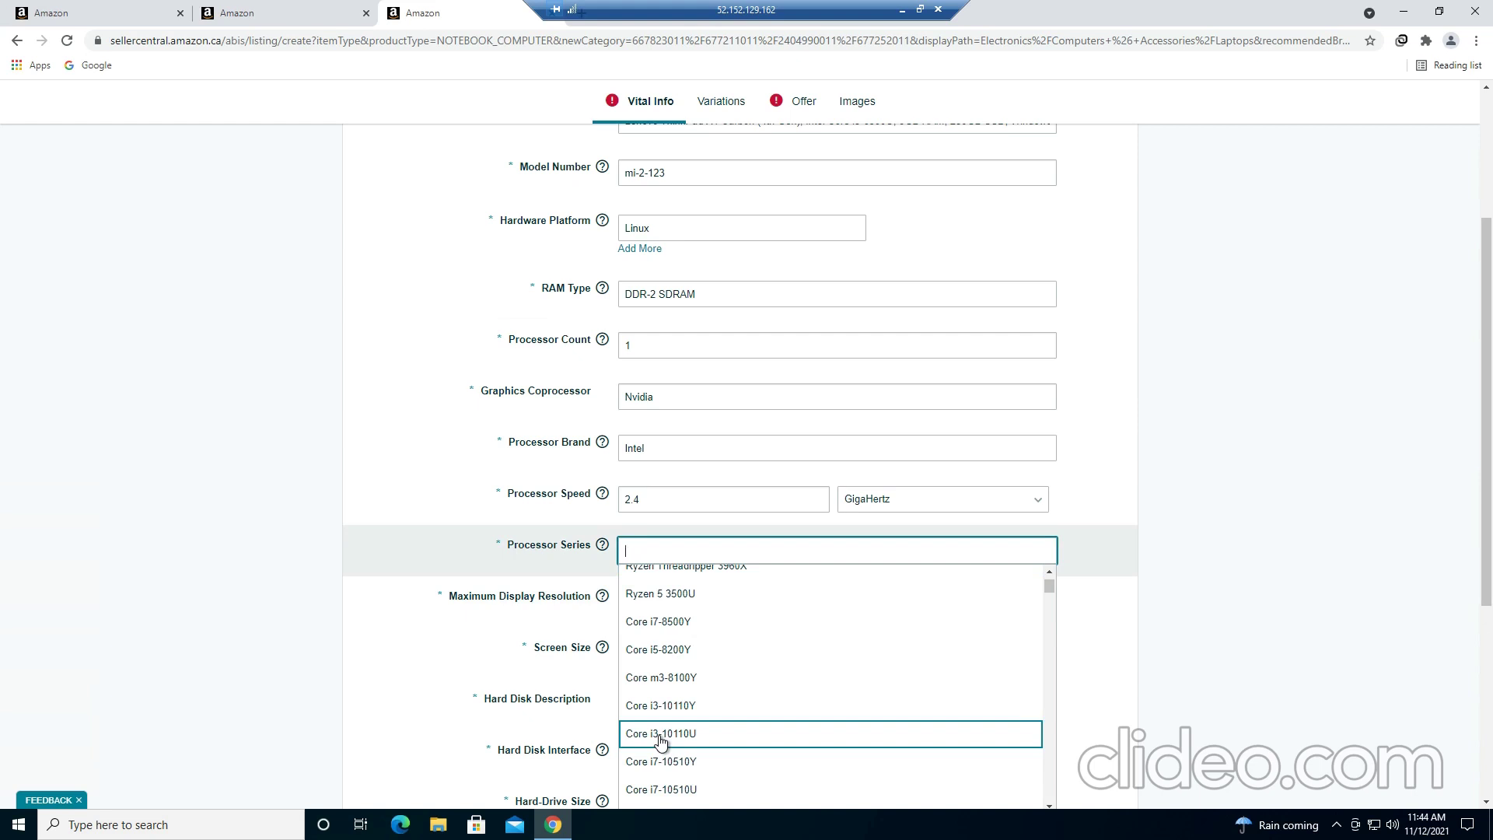
{"action": "left_click", "coordinate": [656, 708]}
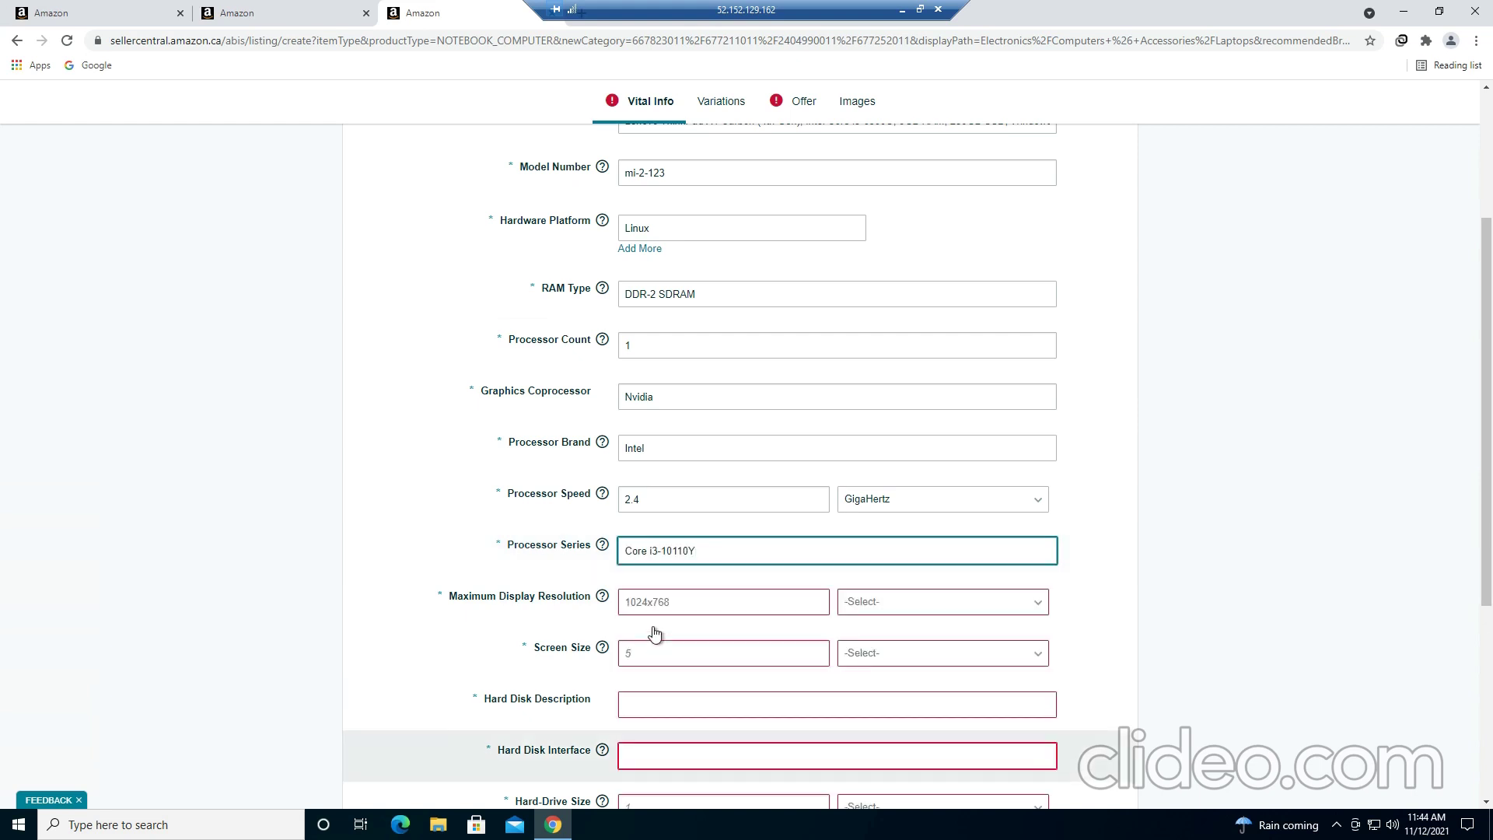
Step: Set the maximum display resolution to 1280 x 800 with megapixels as the unit
{"action": "left_click", "coordinate": [653, 604]}
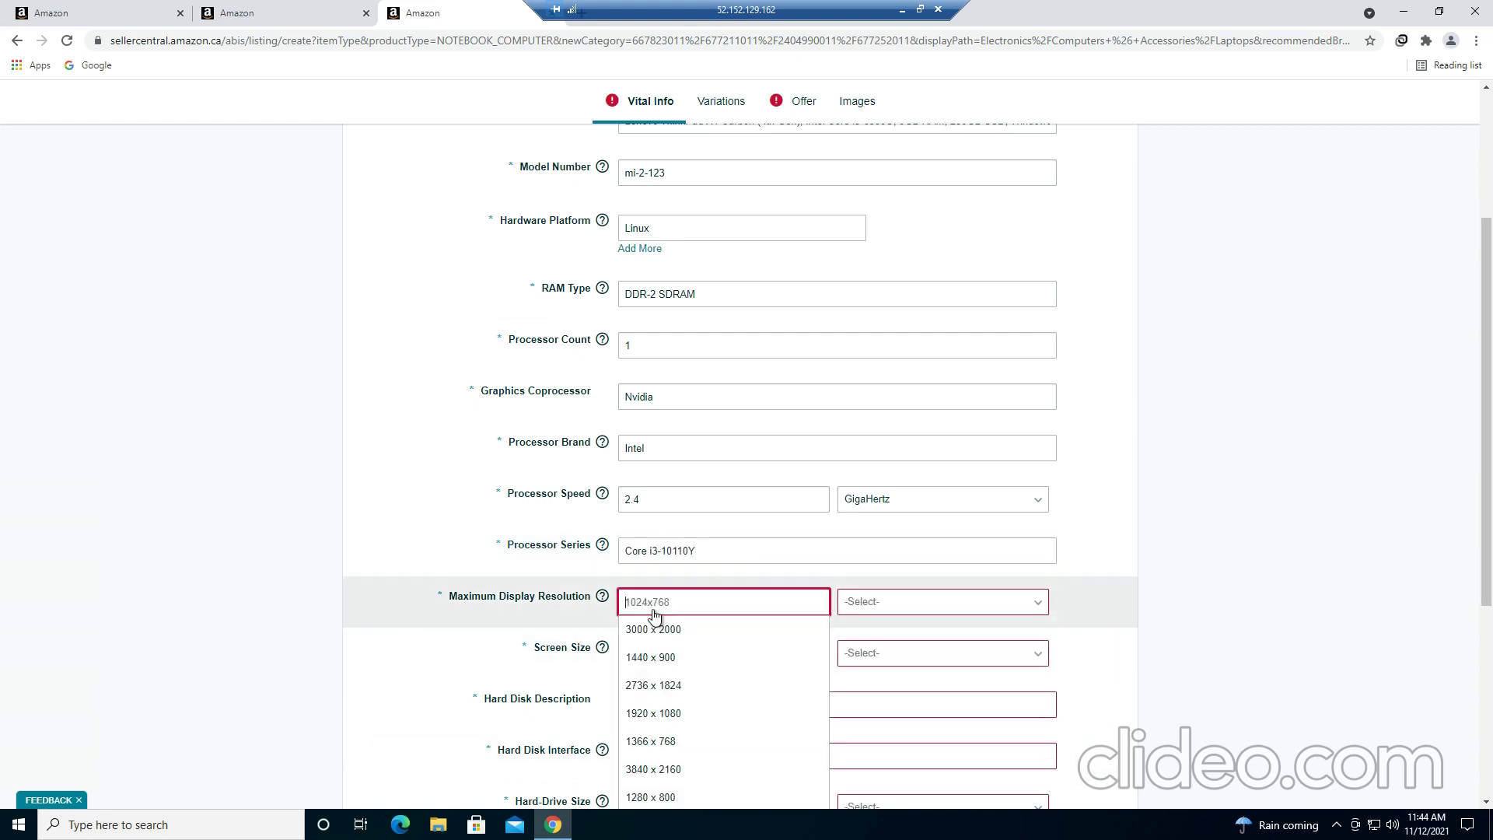
{"action": "left_click", "coordinate": [653, 794]}
{"action": "left_click", "coordinate": [894, 605]}
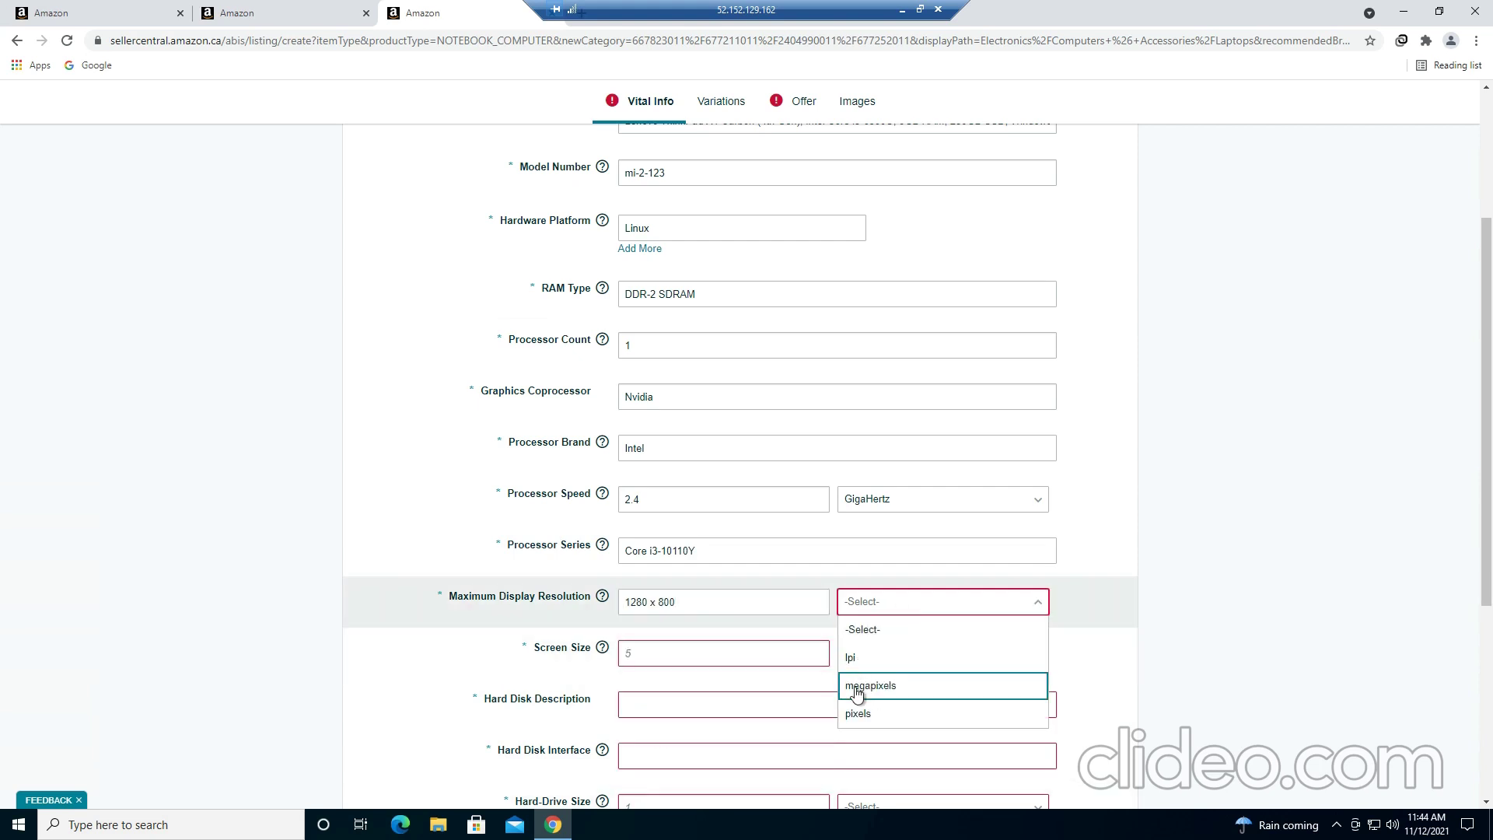
{"action": "left_click", "coordinate": [856, 686]}
Step: Set the screen size to 13 IN
{"action": "left_click", "coordinate": [663, 650]}
{"action": "type", "text": "13"}
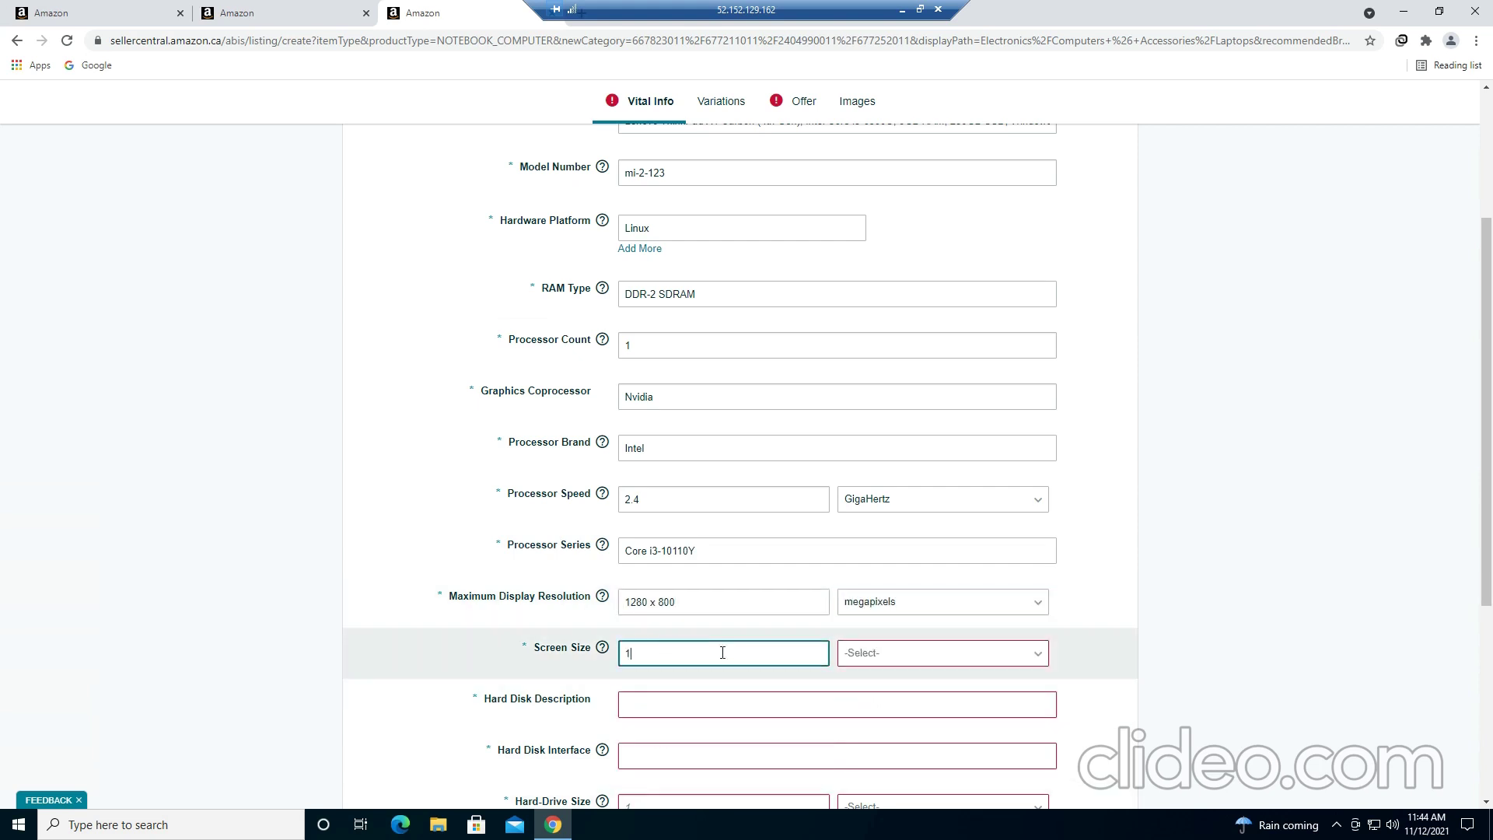
{"action": "left_click", "coordinate": [858, 663]}
{"action": "scroll", "coordinate": [865, 561], "scroll_direction": "down", "scroll_amount": 3}
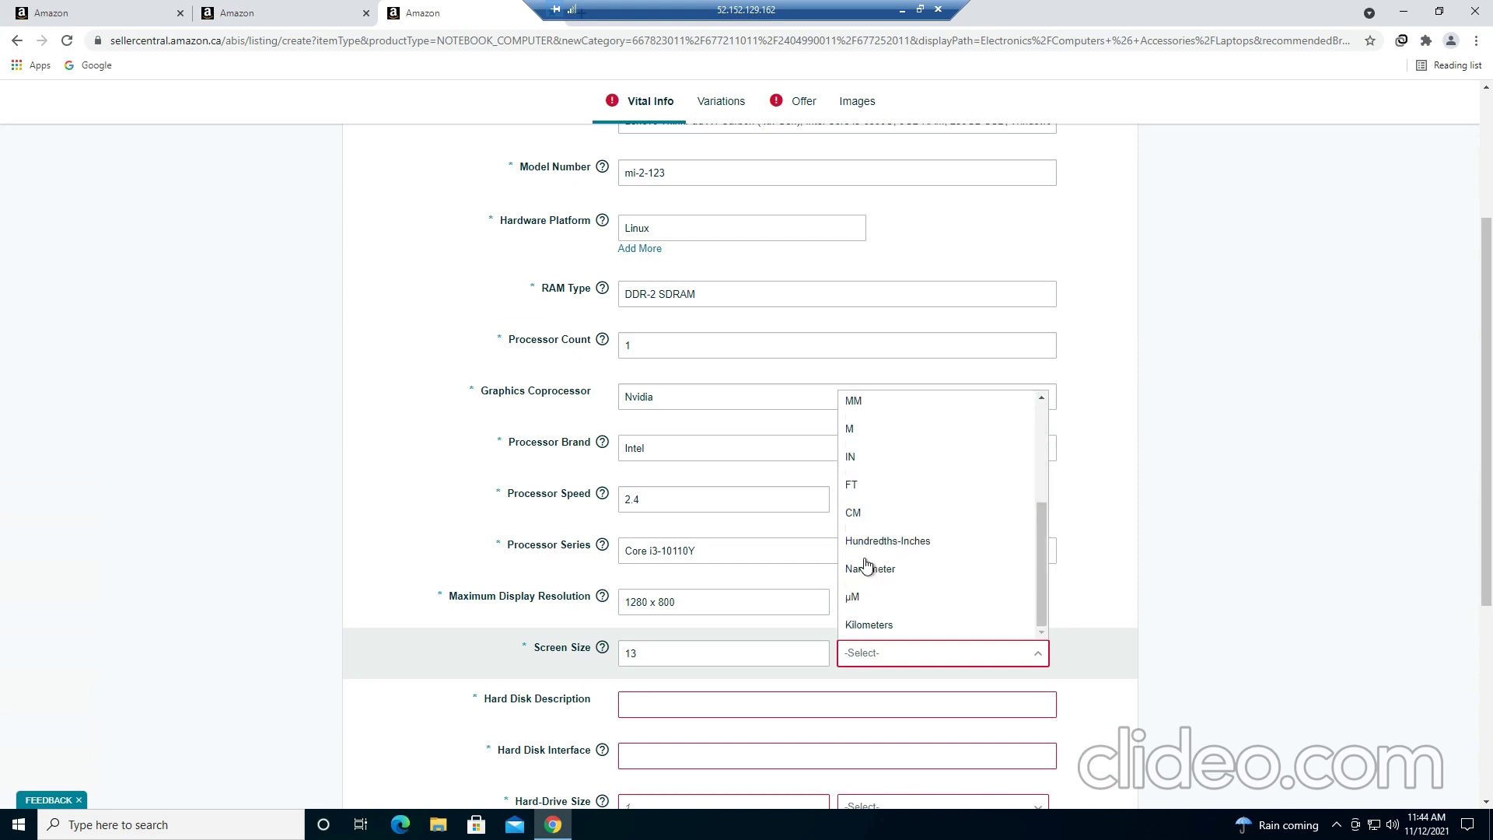
{"action": "left_click", "coordinate": [859, 461]}
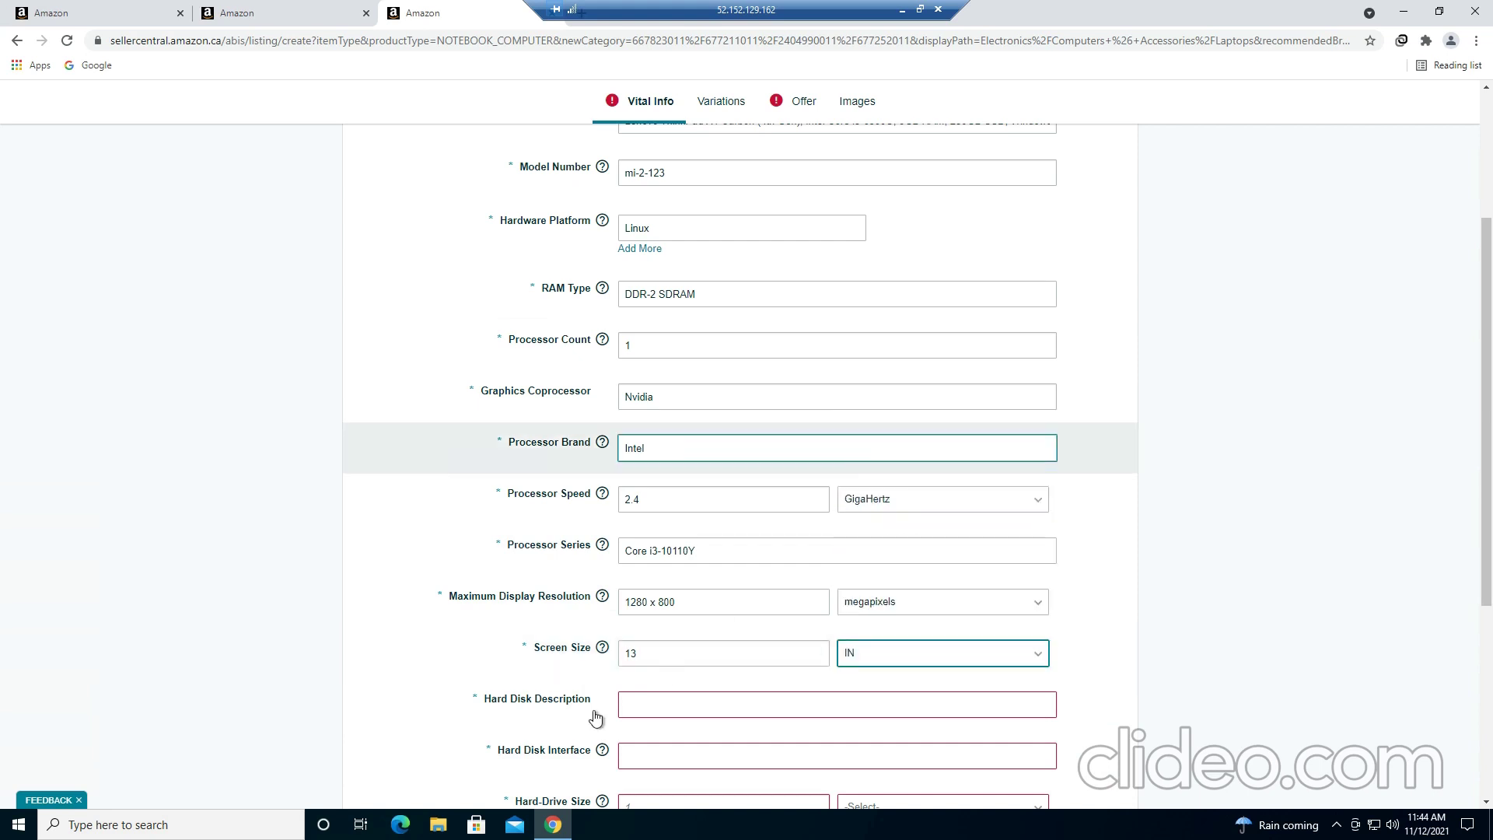
Step: Set the hard disk description to HDD 4200 rpm and the hard disk interface to ATA100
{"action": "scroll", "coordinate": [657, 678], "scroll_direction": "down", "scroll_amount": 1}
{"action": "left_click", "coordinate": [665, 633]}
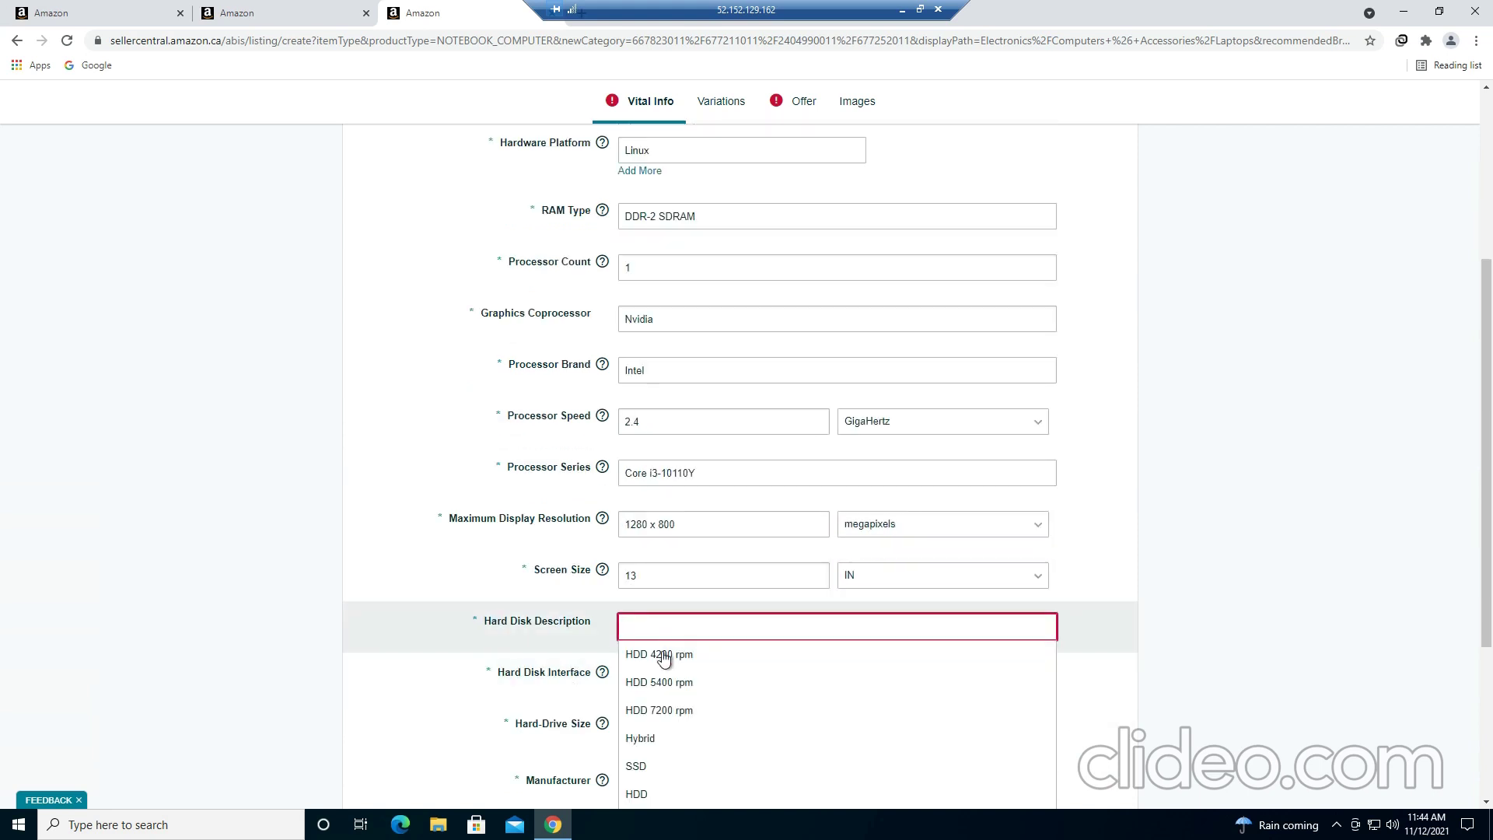
{"action": "left_click", "coordinate": [663, 655]}
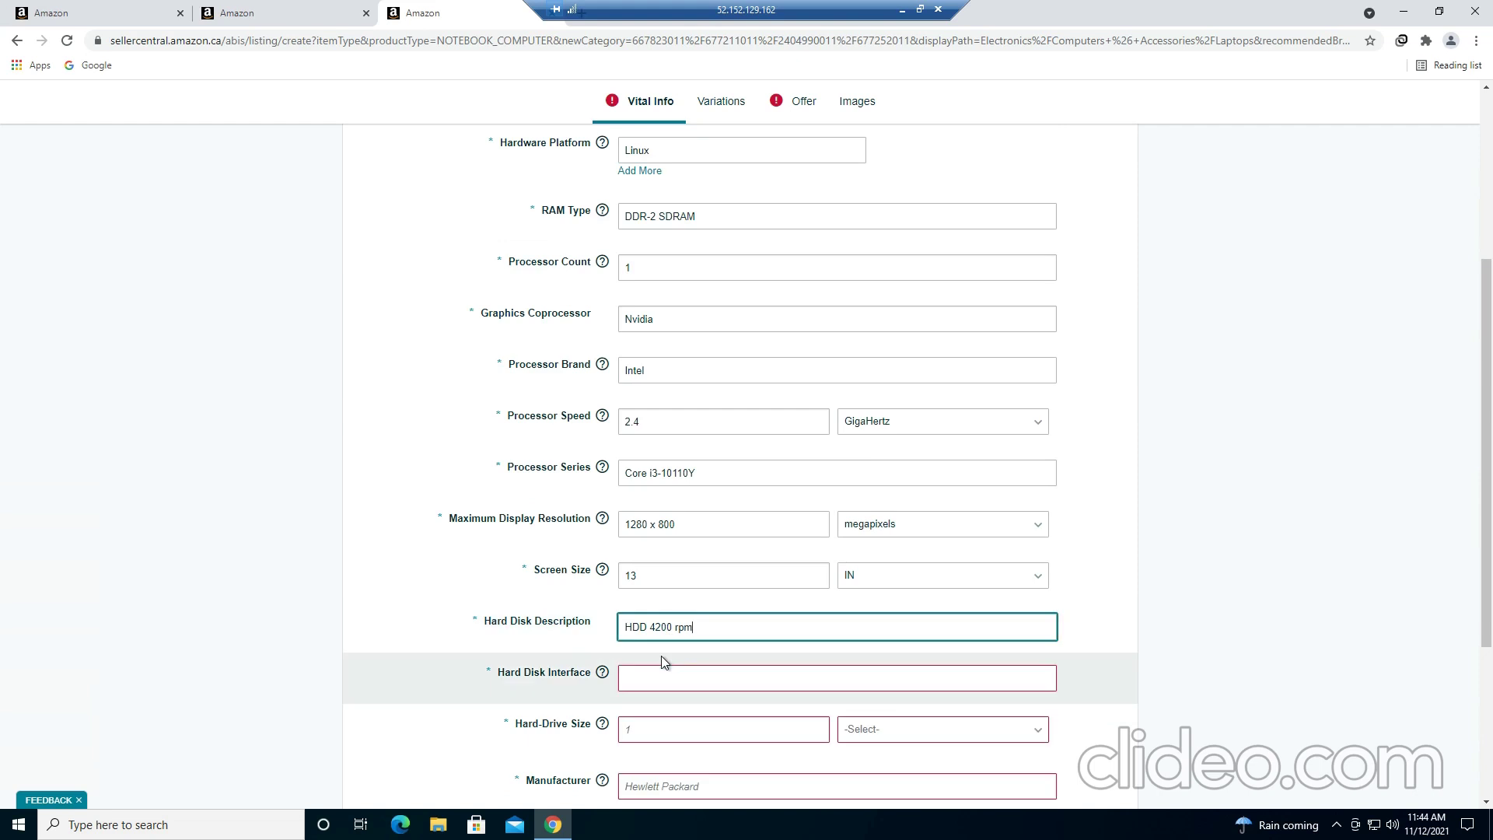
{"action": "left_click", "coordinate": [680, 688]}
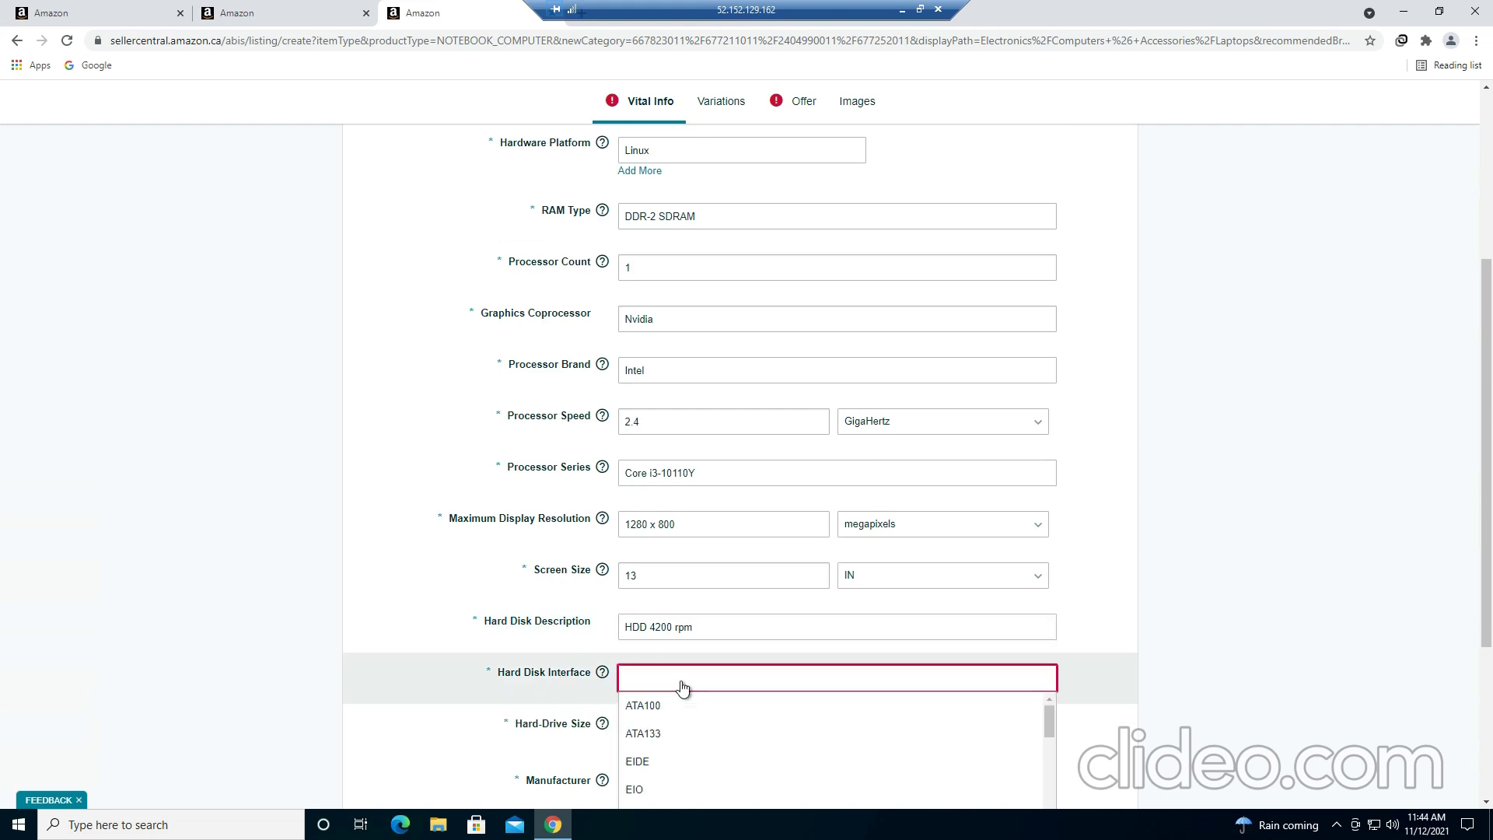
{"action": "scroll", "coordinate": [645, 653], "scroll_direction": "down", "scroll_amount": 1}
{"action": "left_click", "coordinate": [647, 628]}
Step: Set the hard-drive size to 256 GB and enter Pc room as the manufacturer
{"action": "left_click", "coordinate": [656, 654]}
{"action": "type", "text": "2"}
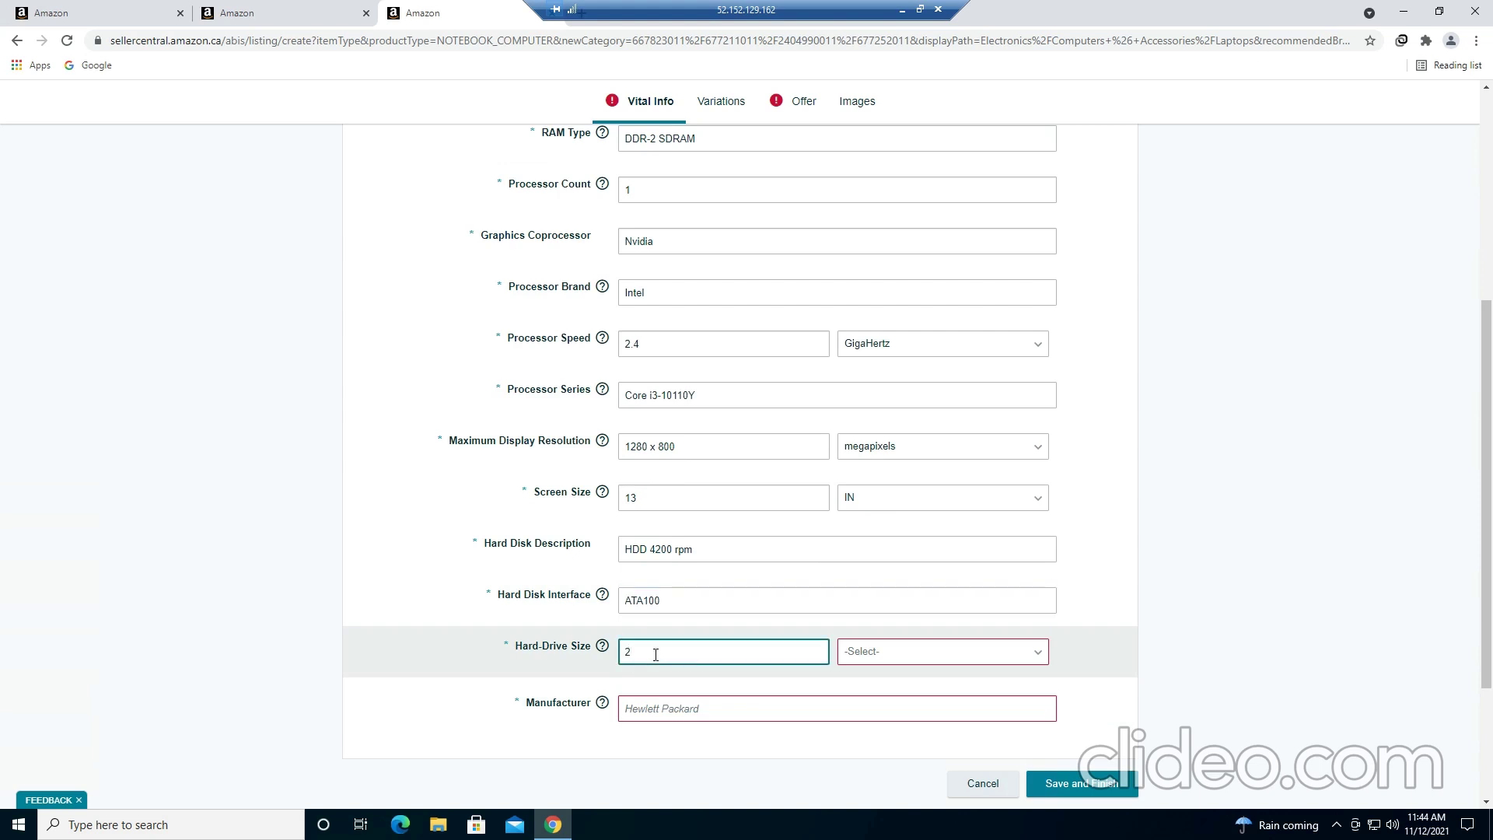
{"action": "type", "text": "56"}
{"action": "left_click", "coordinate": [894, 653]}
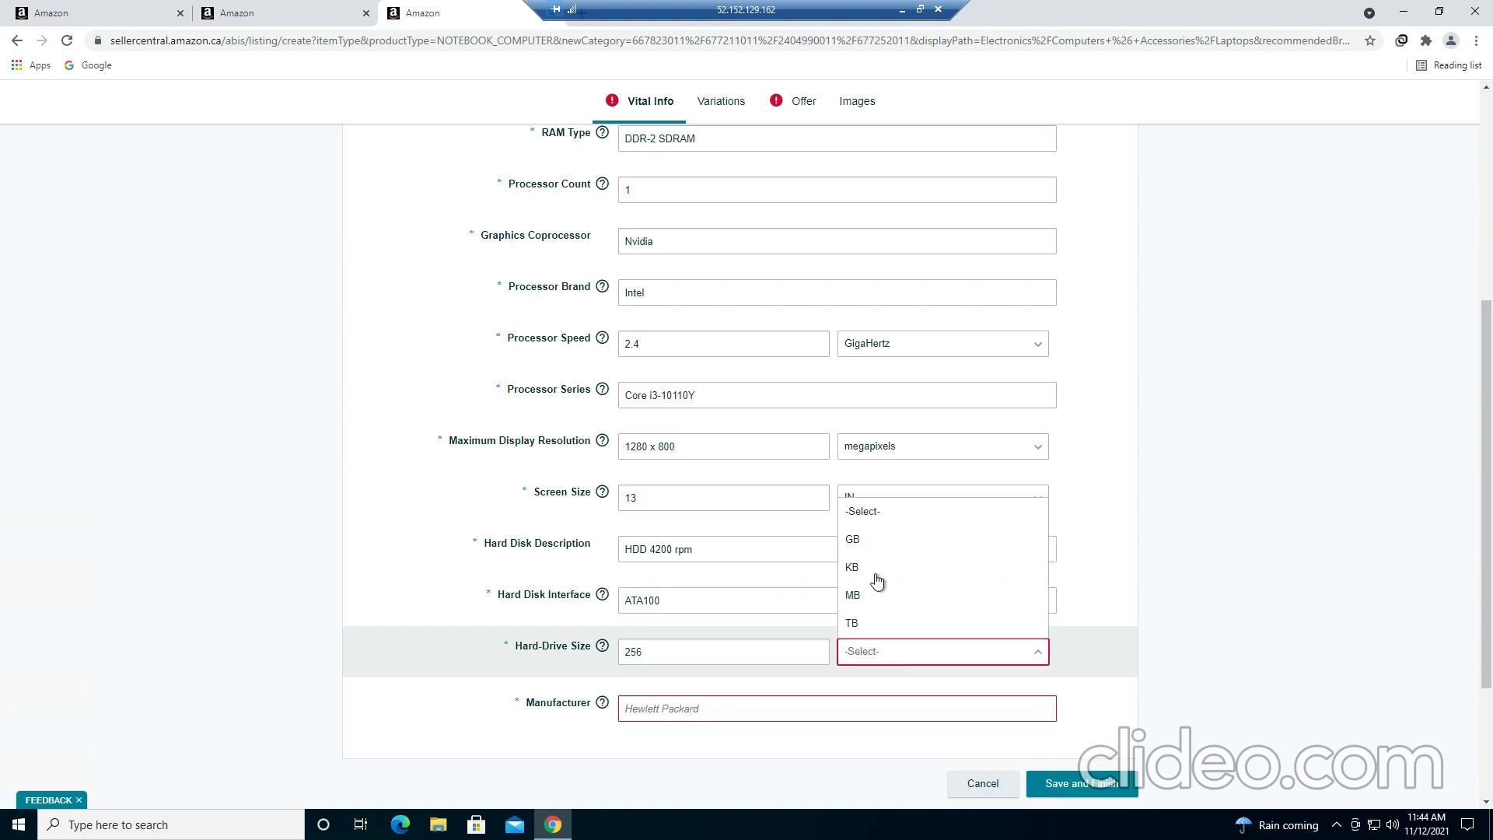
{"action": "left_click", "coordinate": [851, 542]}
{"action": "left_click", "coordinate": [650, 709]}
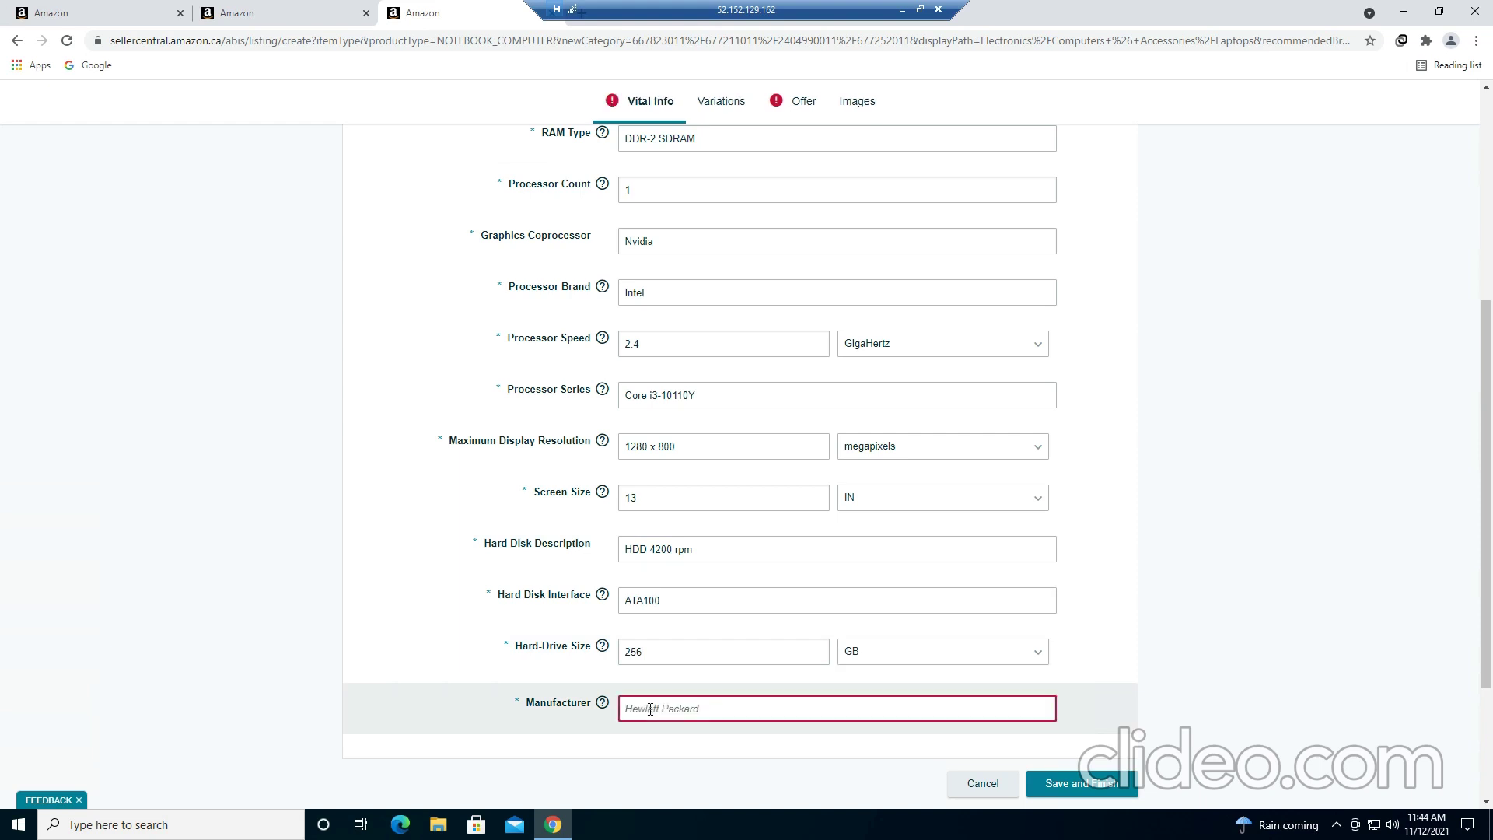
{"action": "type", "text": "Pc room"}
Step: Set the standard price in the listing's Offer section to CDN$ 1100
{"action": "scroll", "coordinate": [868, 682], "scroll_direction": "up", "scroll_amount": 5}
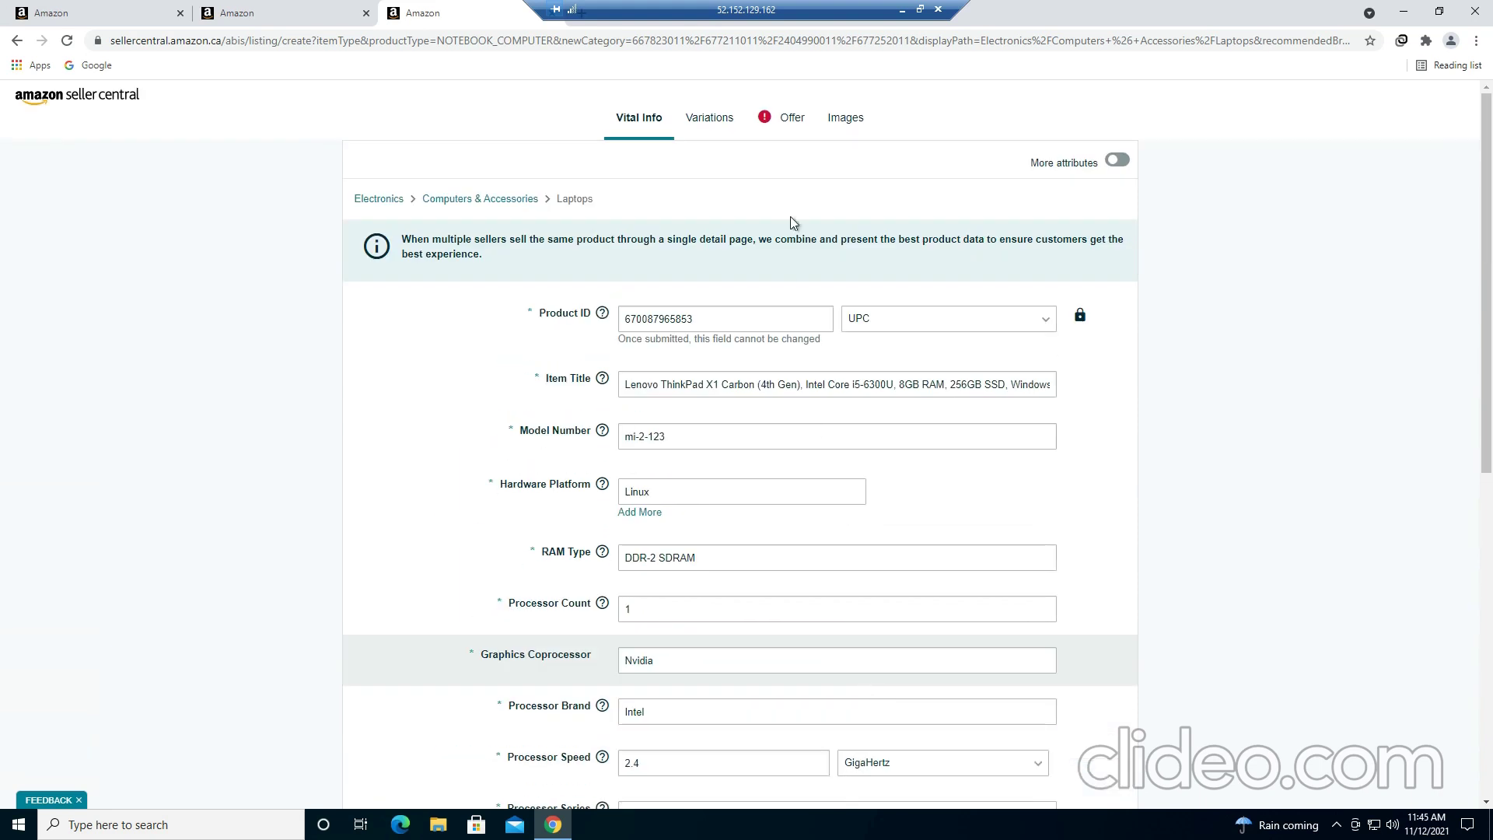
{"action": "left_click", "coordinate": [781, 121]}
{"action": "left_click", "coordinate": [692, 391]}
{"action": "type", "text": "11"}
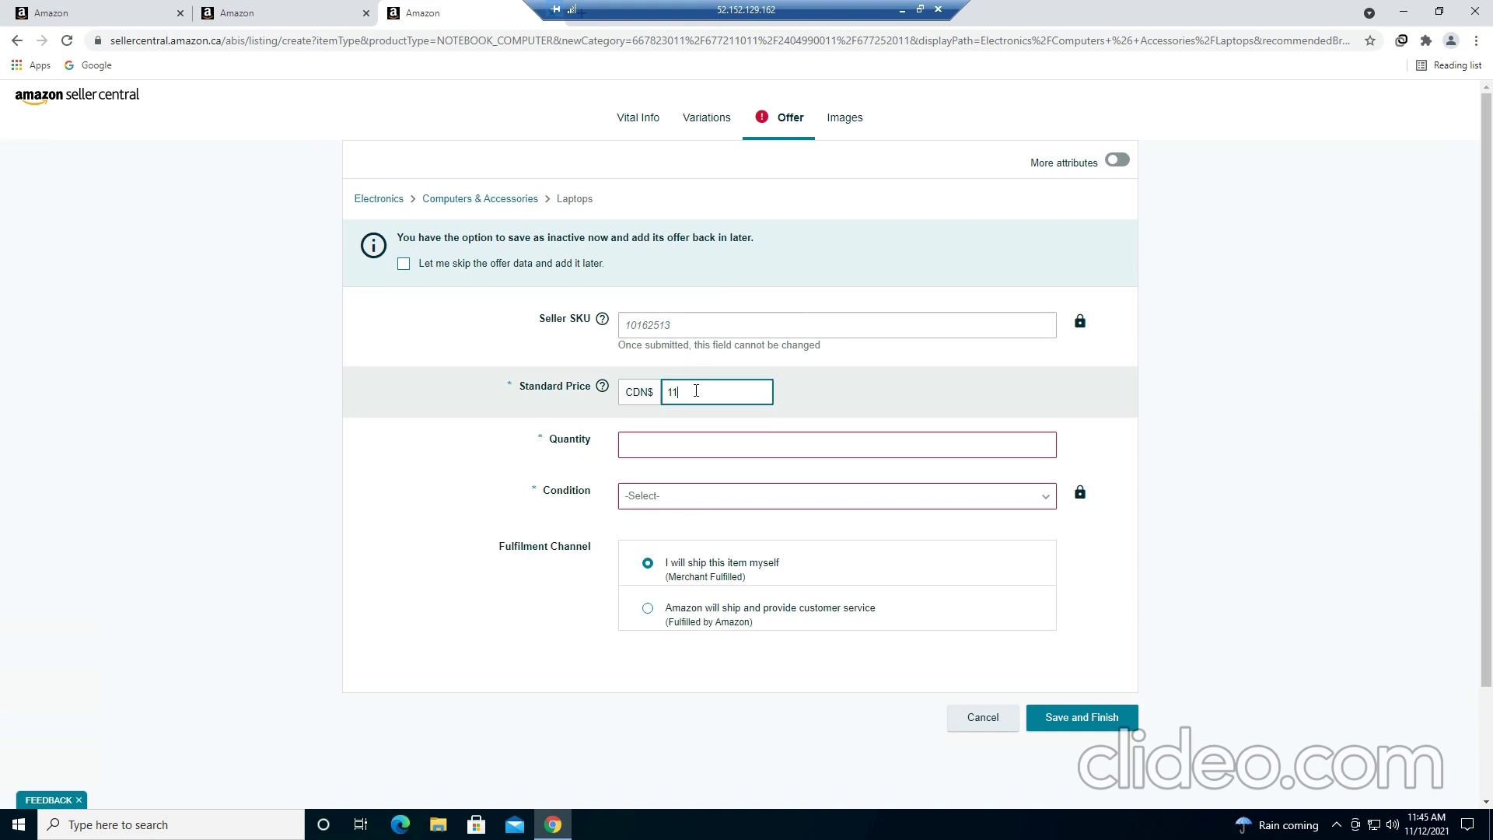
{"action": "type", "text": "00"}
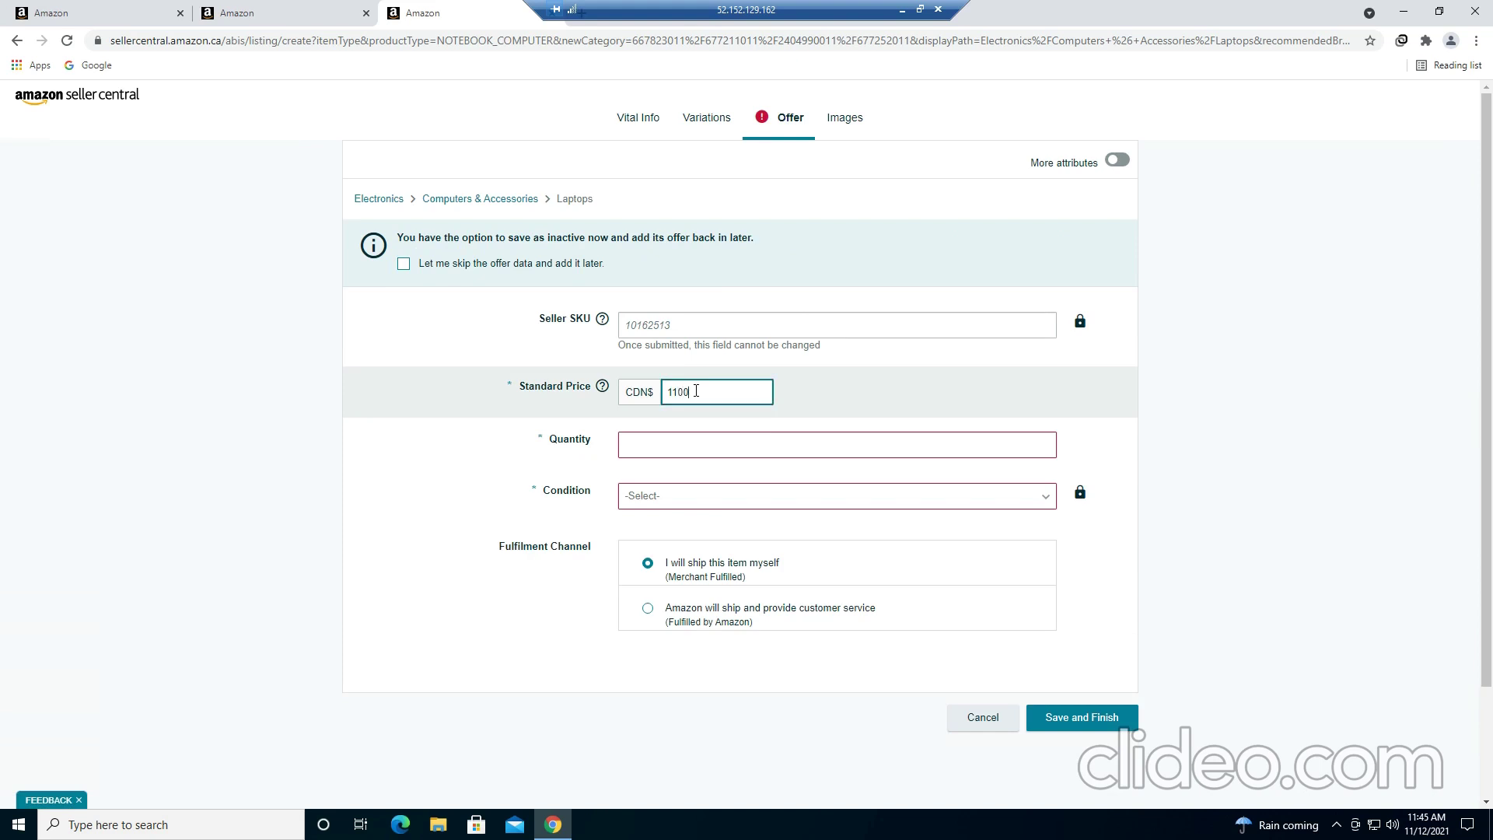
Step: Enter LENOVO-20FC-01-newme-black as the seller SKU
{"action": "left_click", "coordinate": [656, 324]}
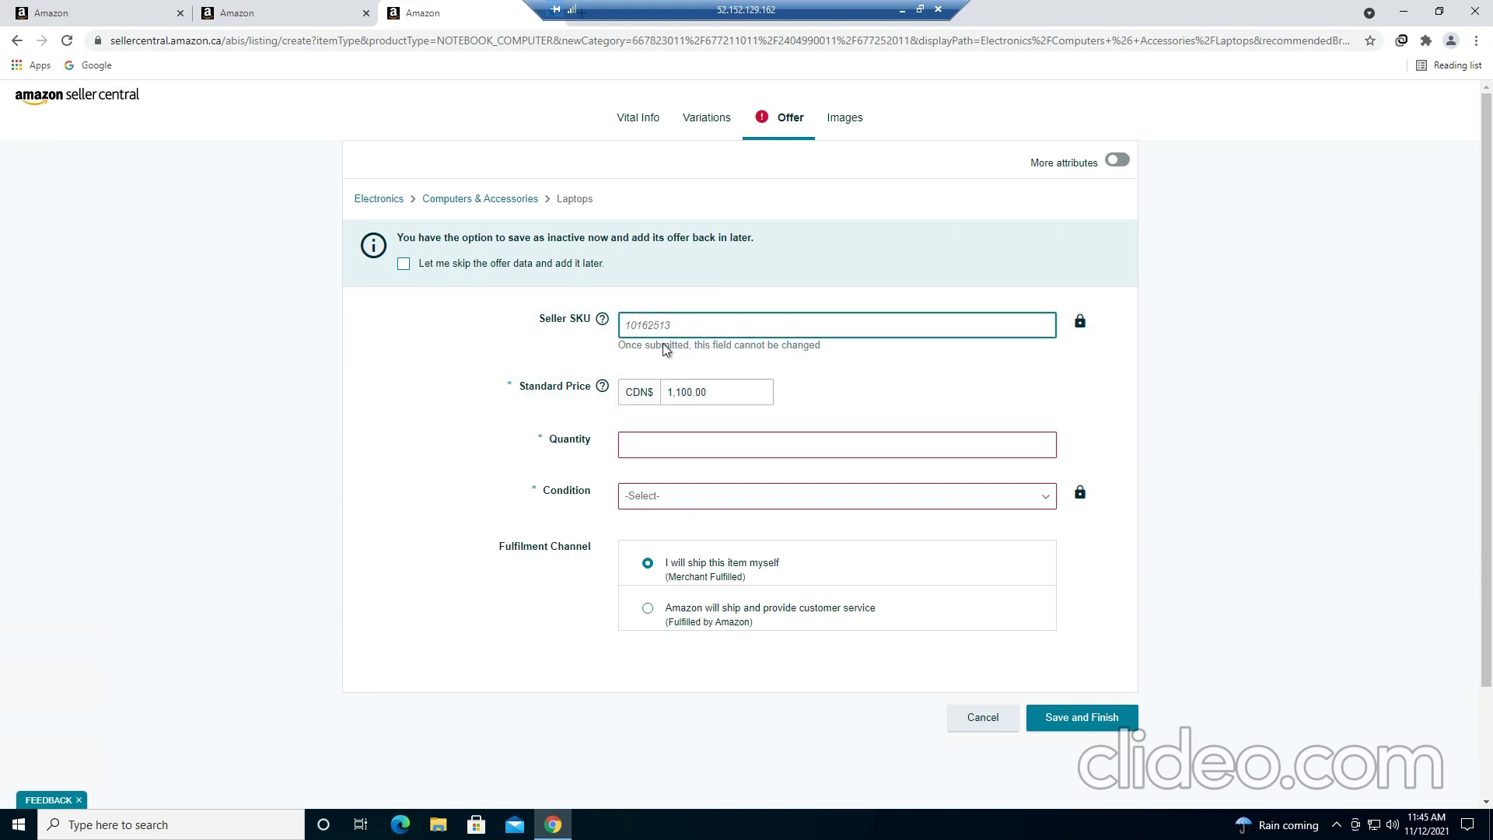
{"action": "type", "text": "LENOVO-20FC-01-newme-black"}
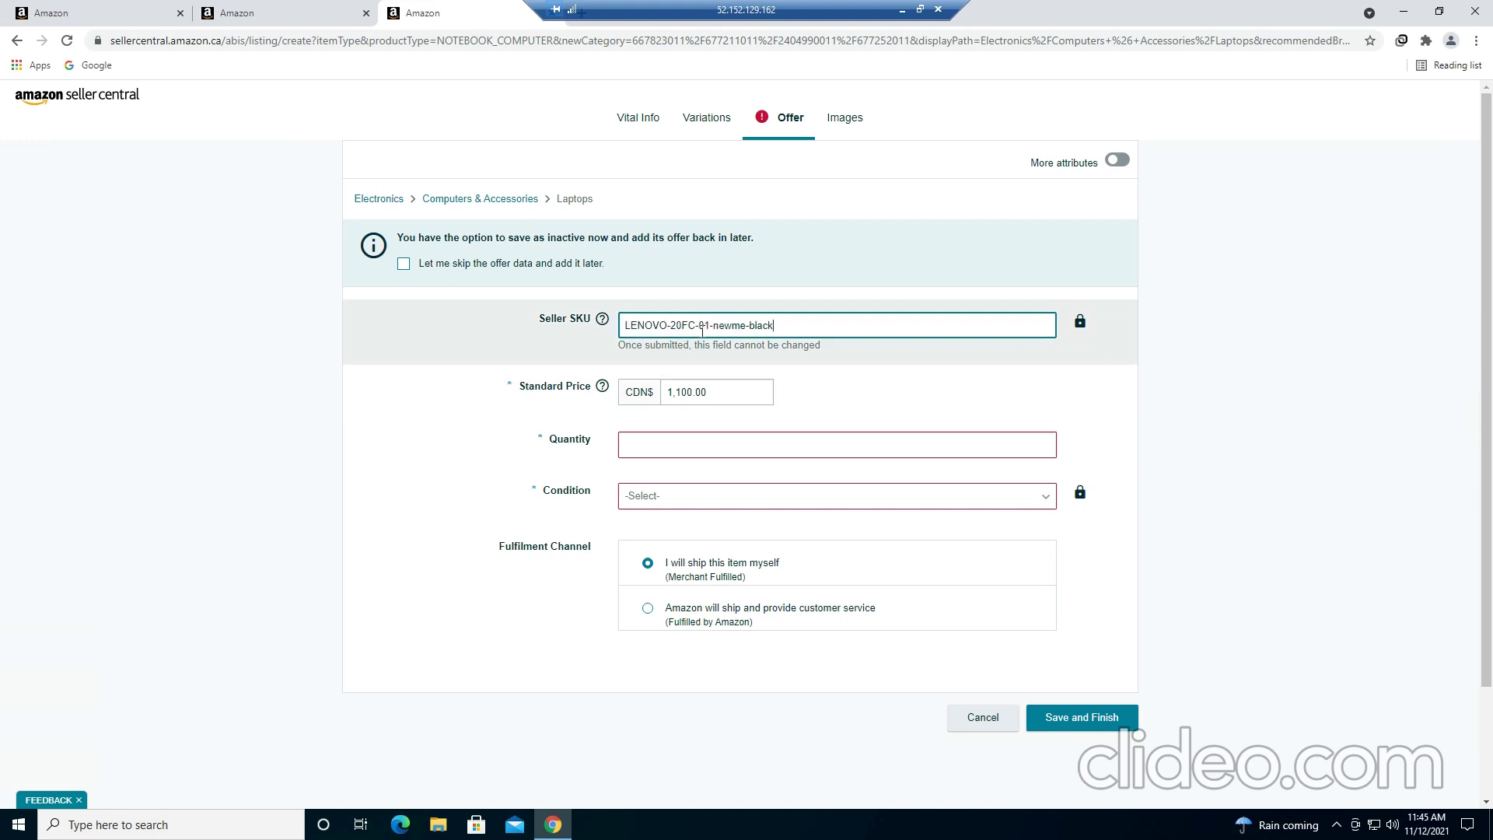
{"action": "left_click_drag", "start_coordinate": [774, 325], "coordinate": [623, 324]}
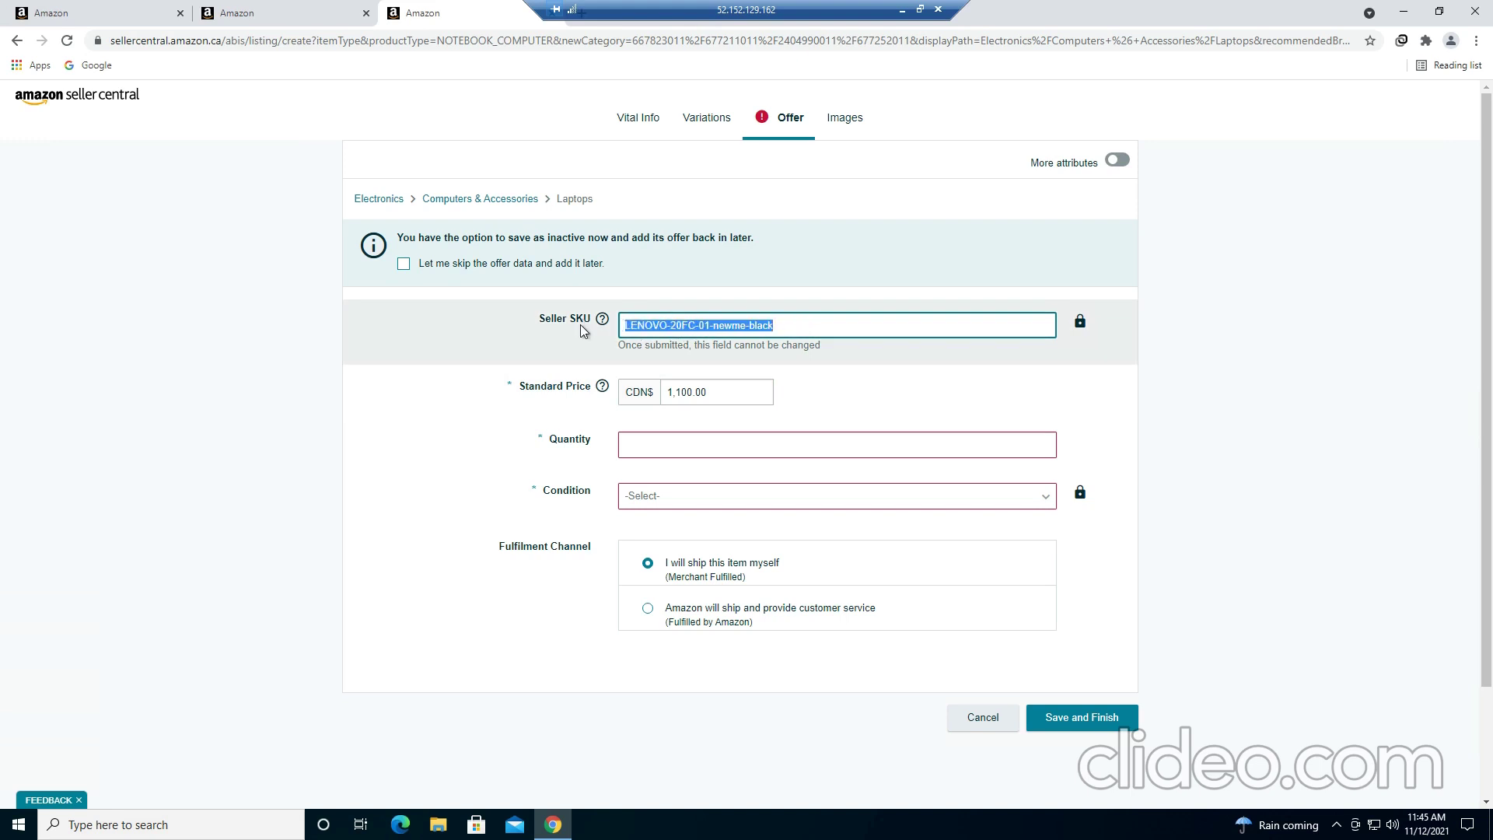
{"action": "left_click", "coordinate": [802, 327]}
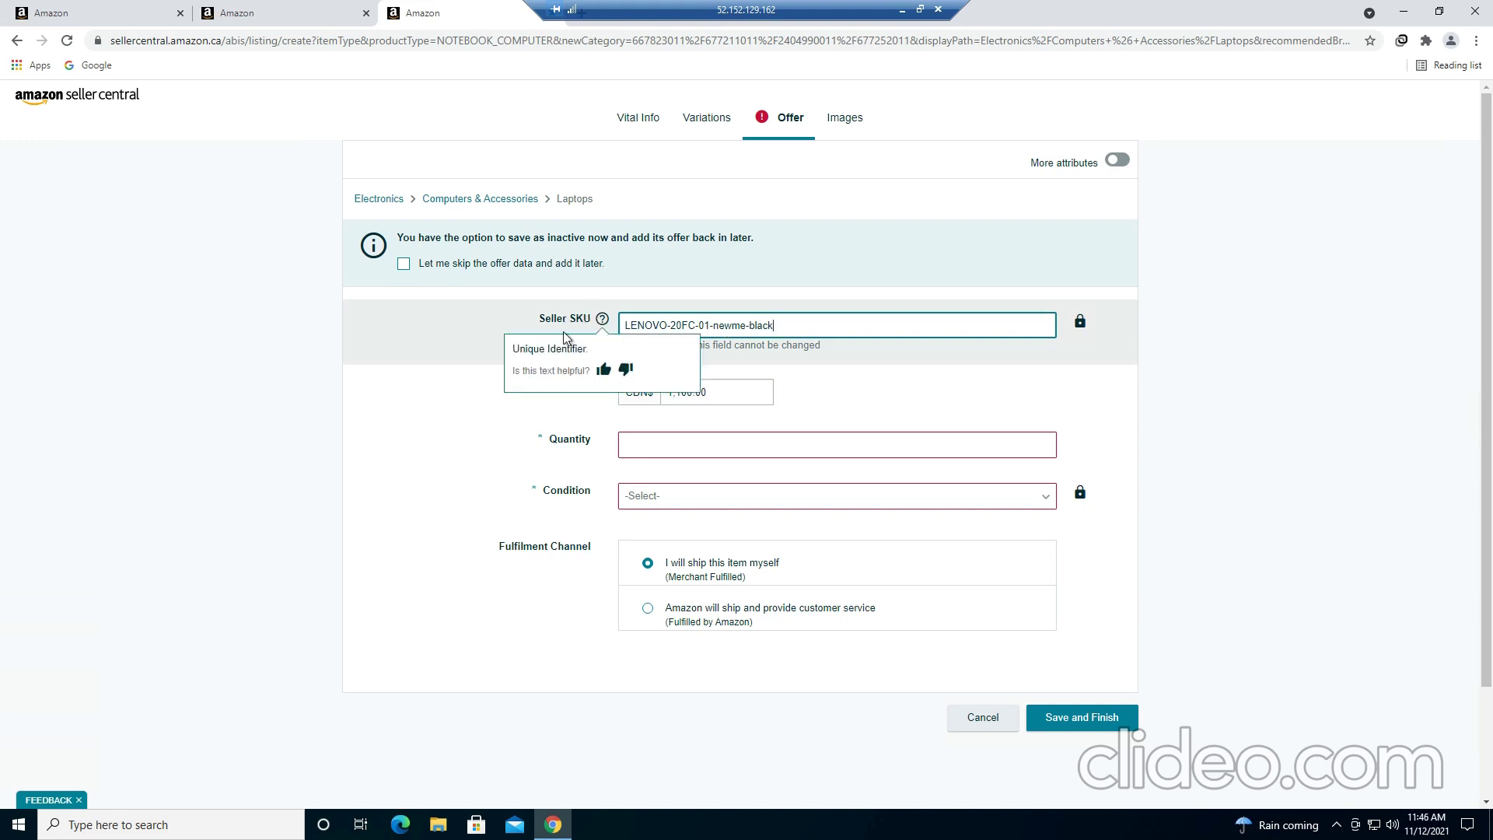
Step: Set the offer quantity to 0 and the condition to New
{"action": "left_click", "coordinate": [735, 396]}
{"action": "left_click", "coordinate": [709, 450]}
{"action": "type", "text": "0"}
{"action": "left_click", "coordinate": [697, 501]}
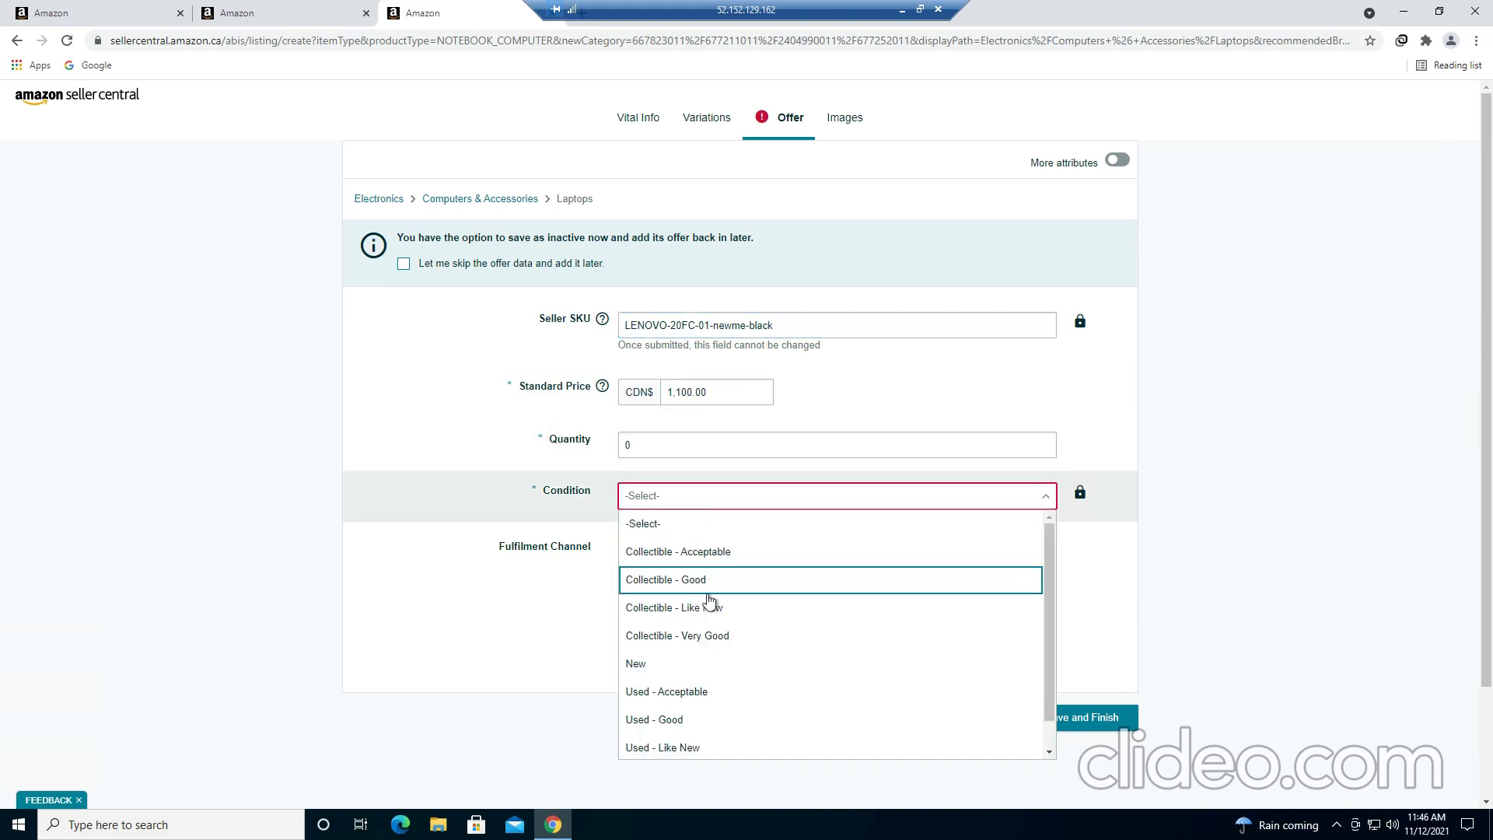
{"action": "left_click", "coordinate": [645, 664]}
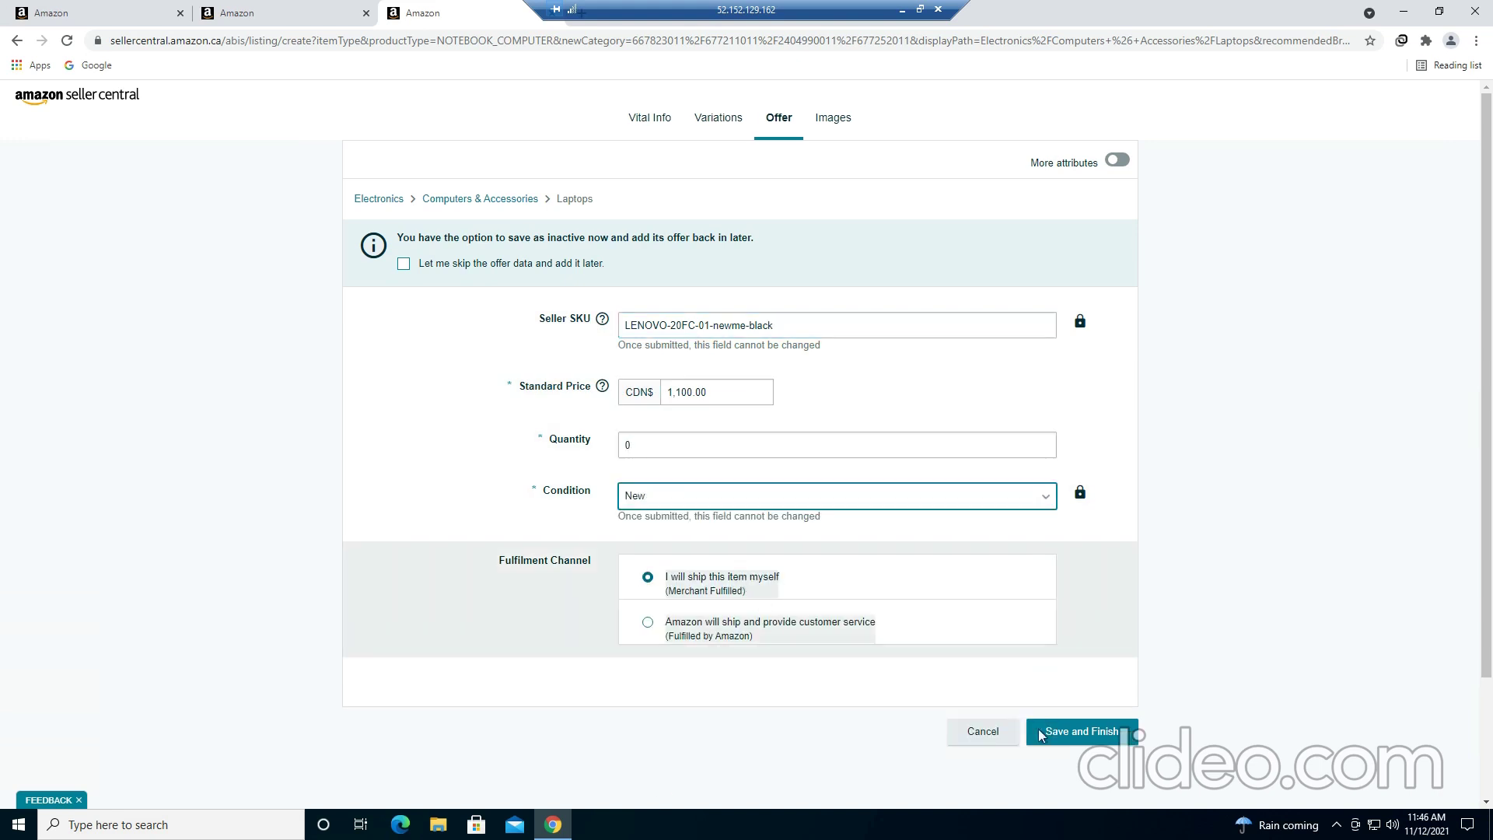
Step: Save and submit the finished listing, check the submission notice and reload the inventory list
{"action": "left_click", "coordinate": [1100, 738]}
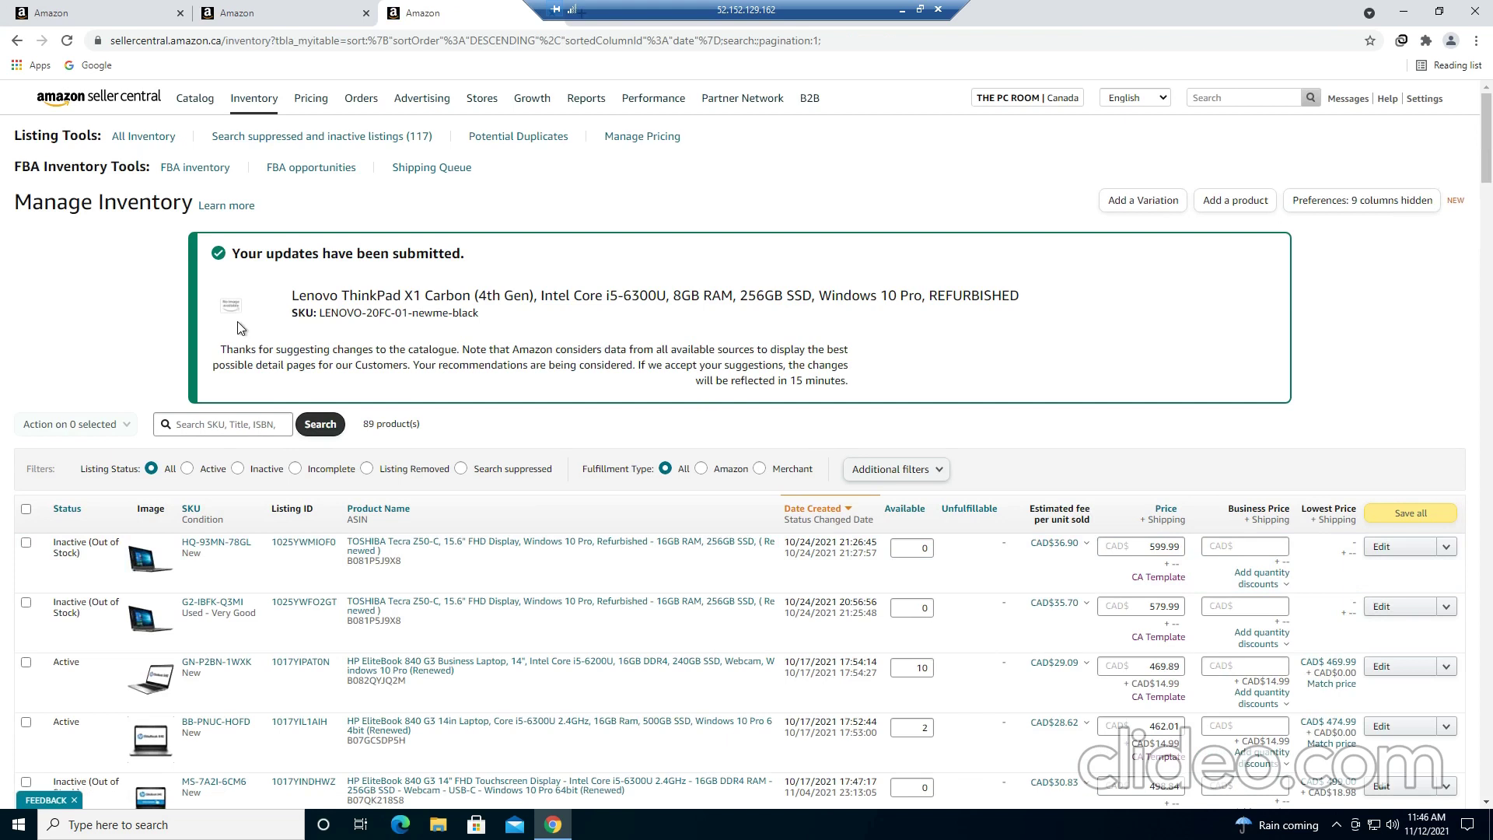
{"action": "left_click_drag", "start_coordinate": [849, 381], "coordinate": [228, 360]}
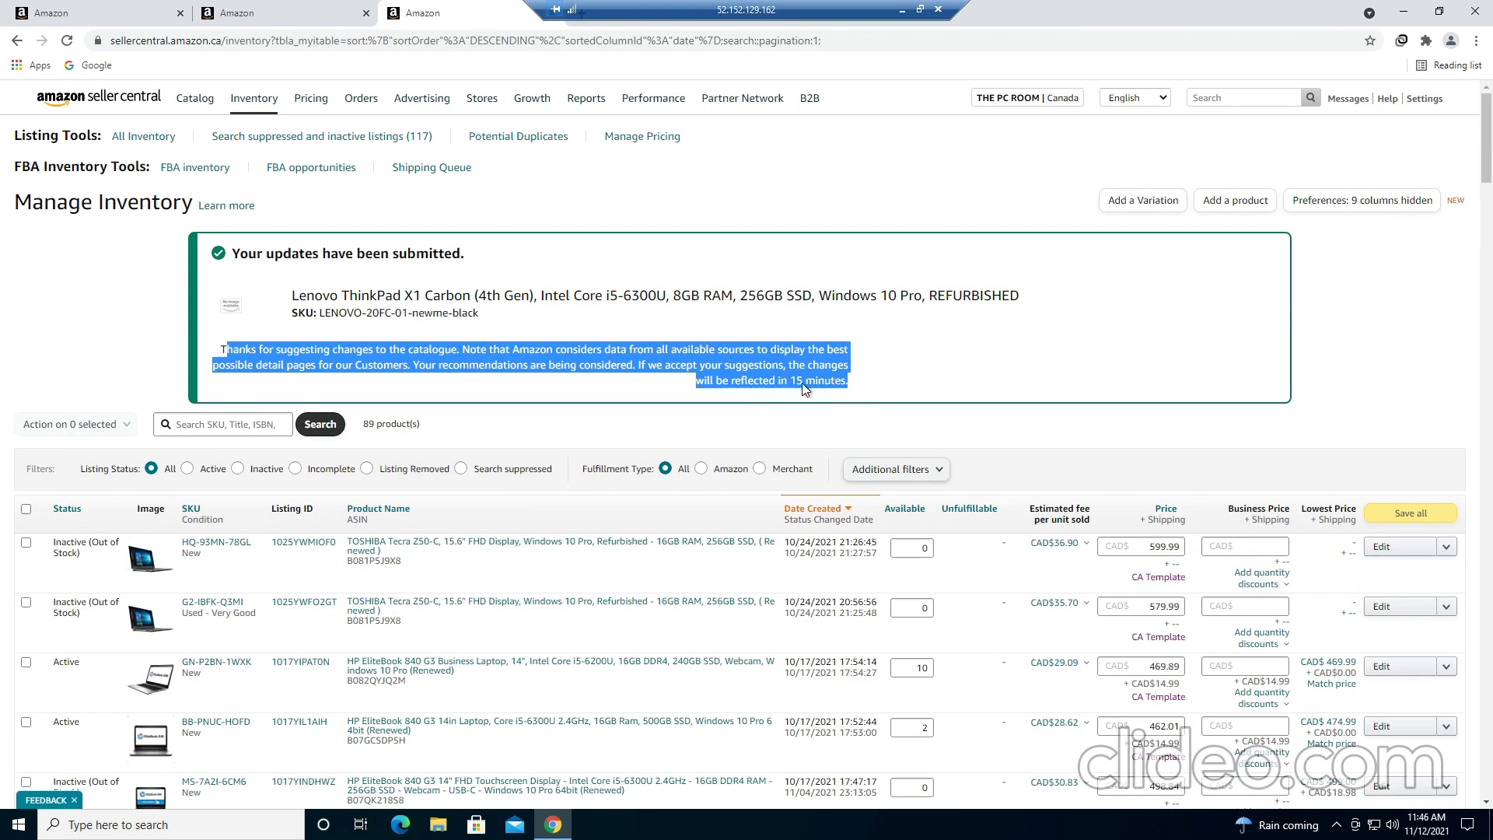
{"action": "left_click", "coordinate": [67, 42]}
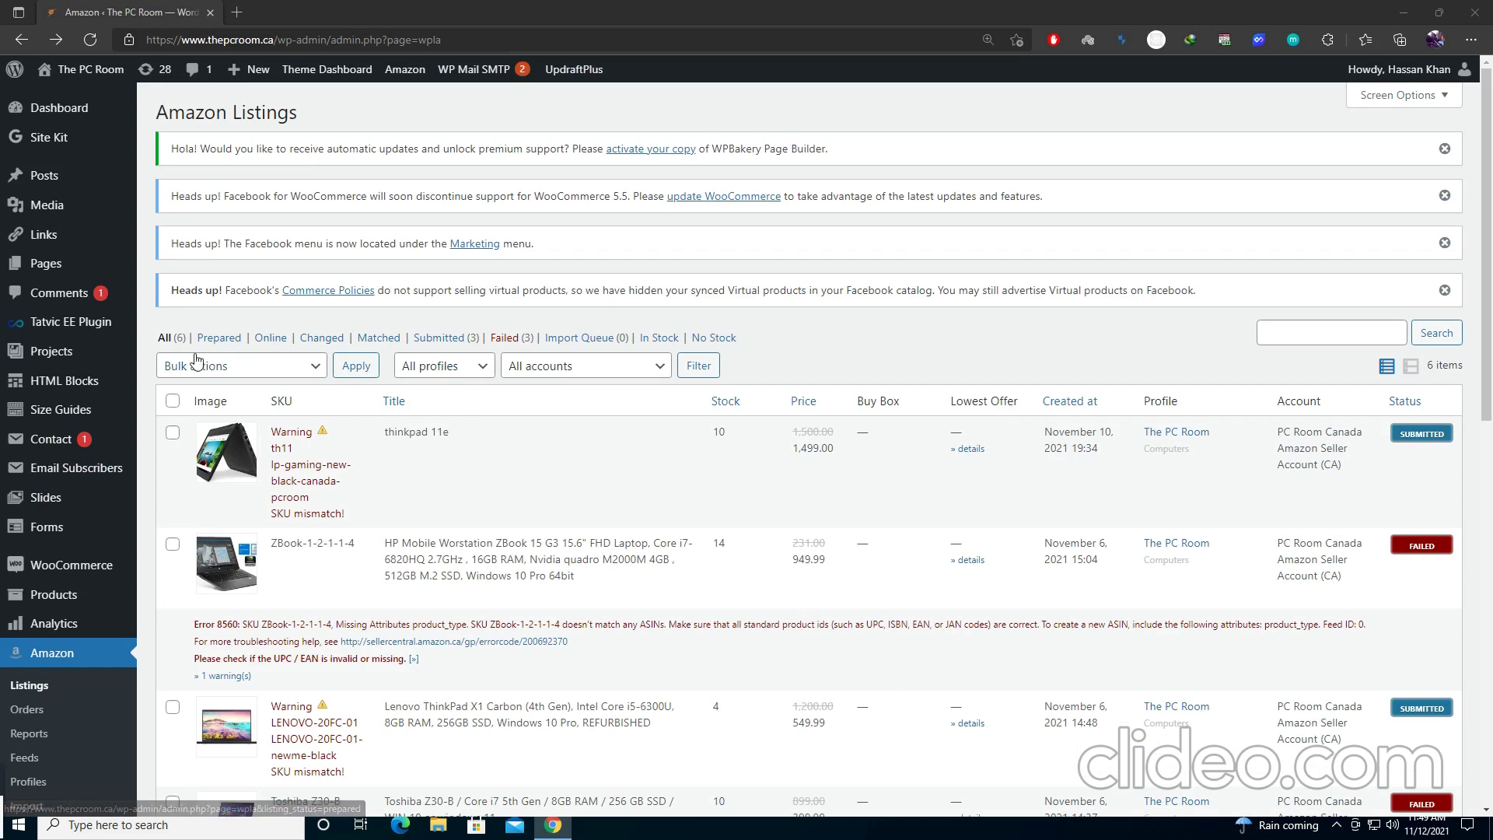
Step: In the WordPress Amazon listings, open the Lenovo ThinkPad X1 Carbon (4th Gen) product for editing
{"action": "left_click", "coordinate": [419, 431]}
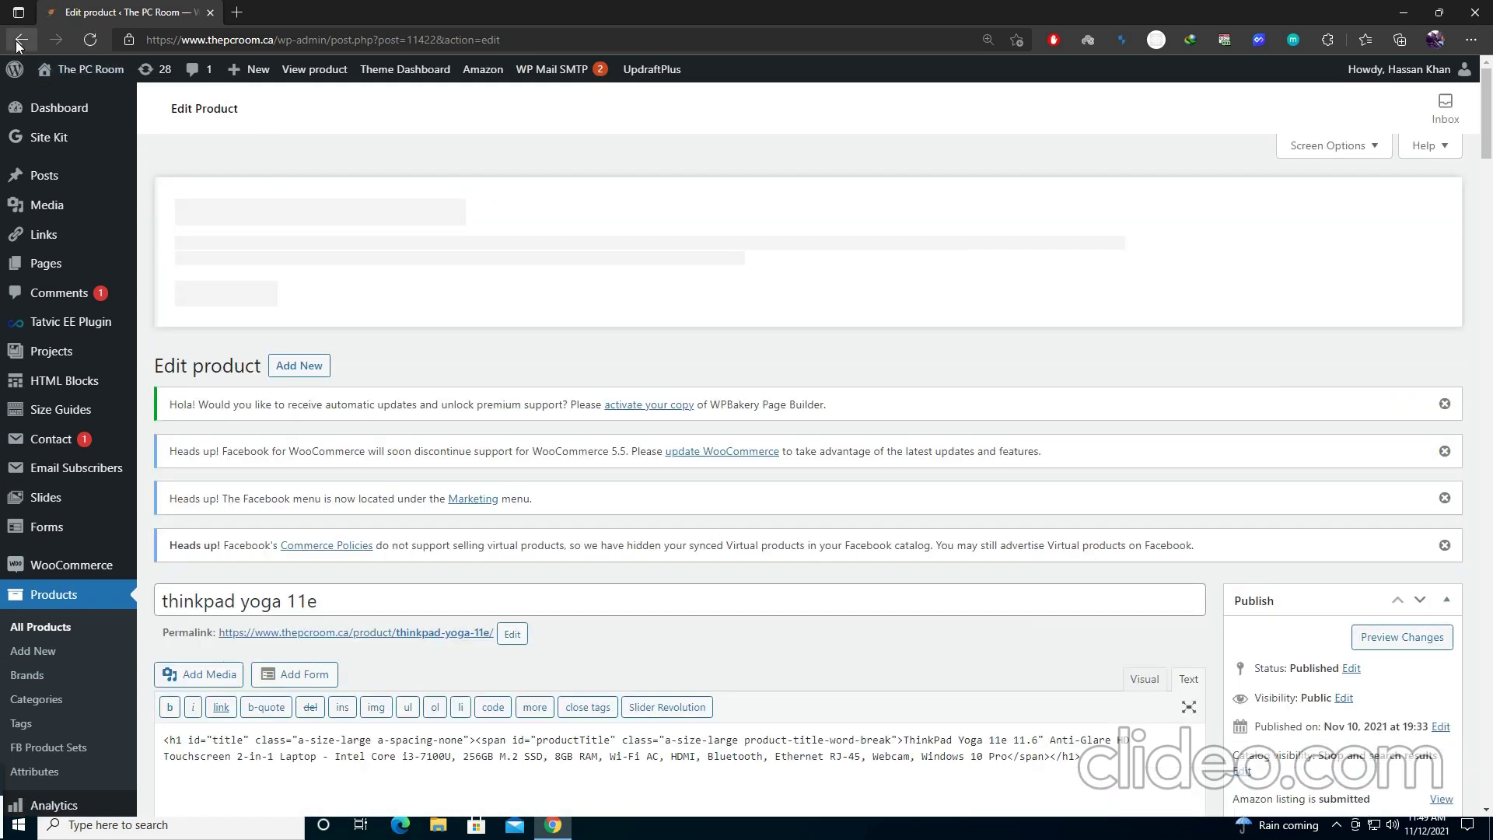
{"action": "left_click", "coordinate": [19, 41]}
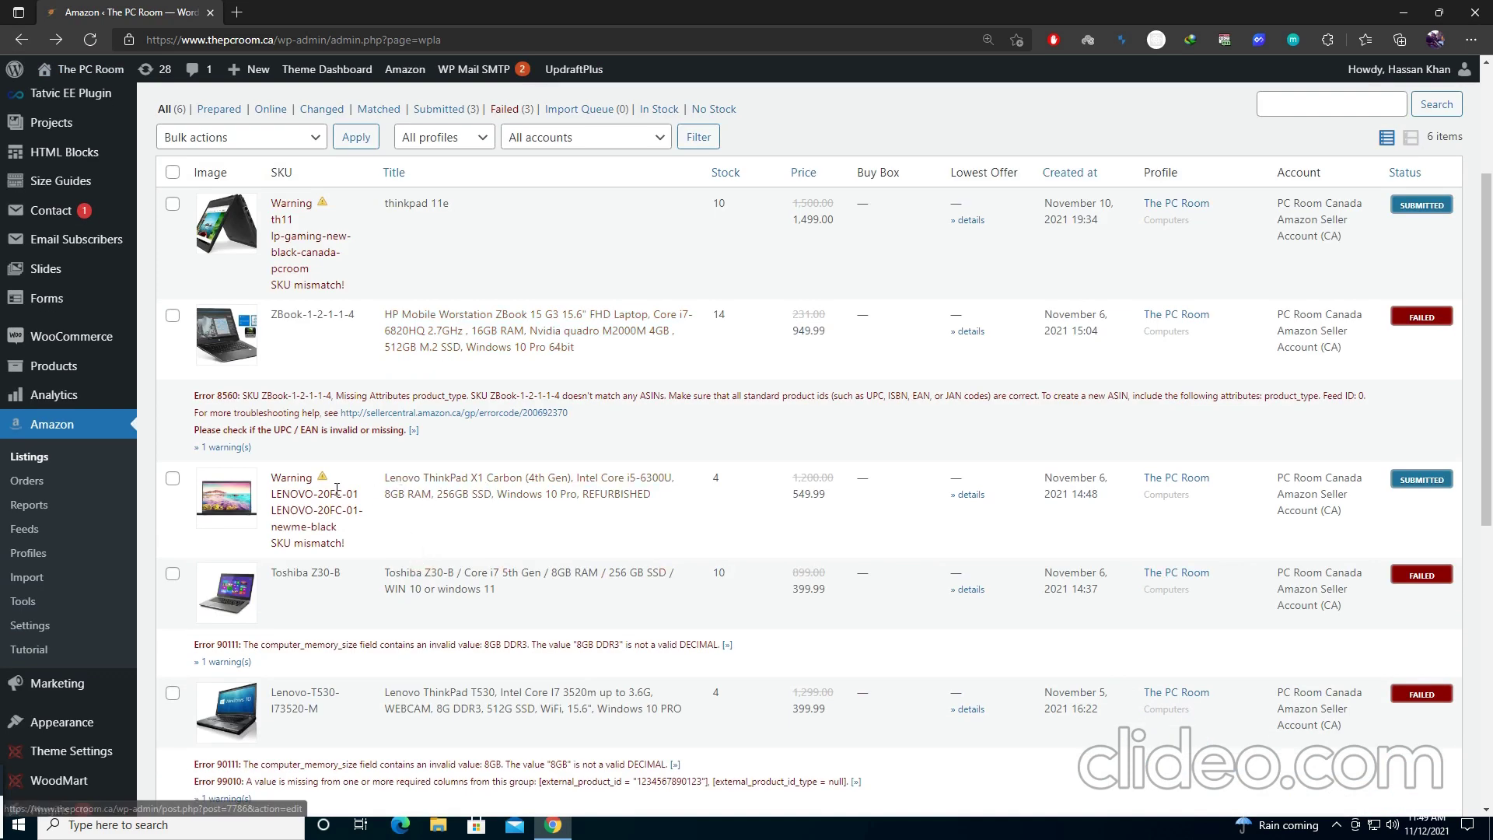
{"action": "left_click", "coordinate": [435, 496]}
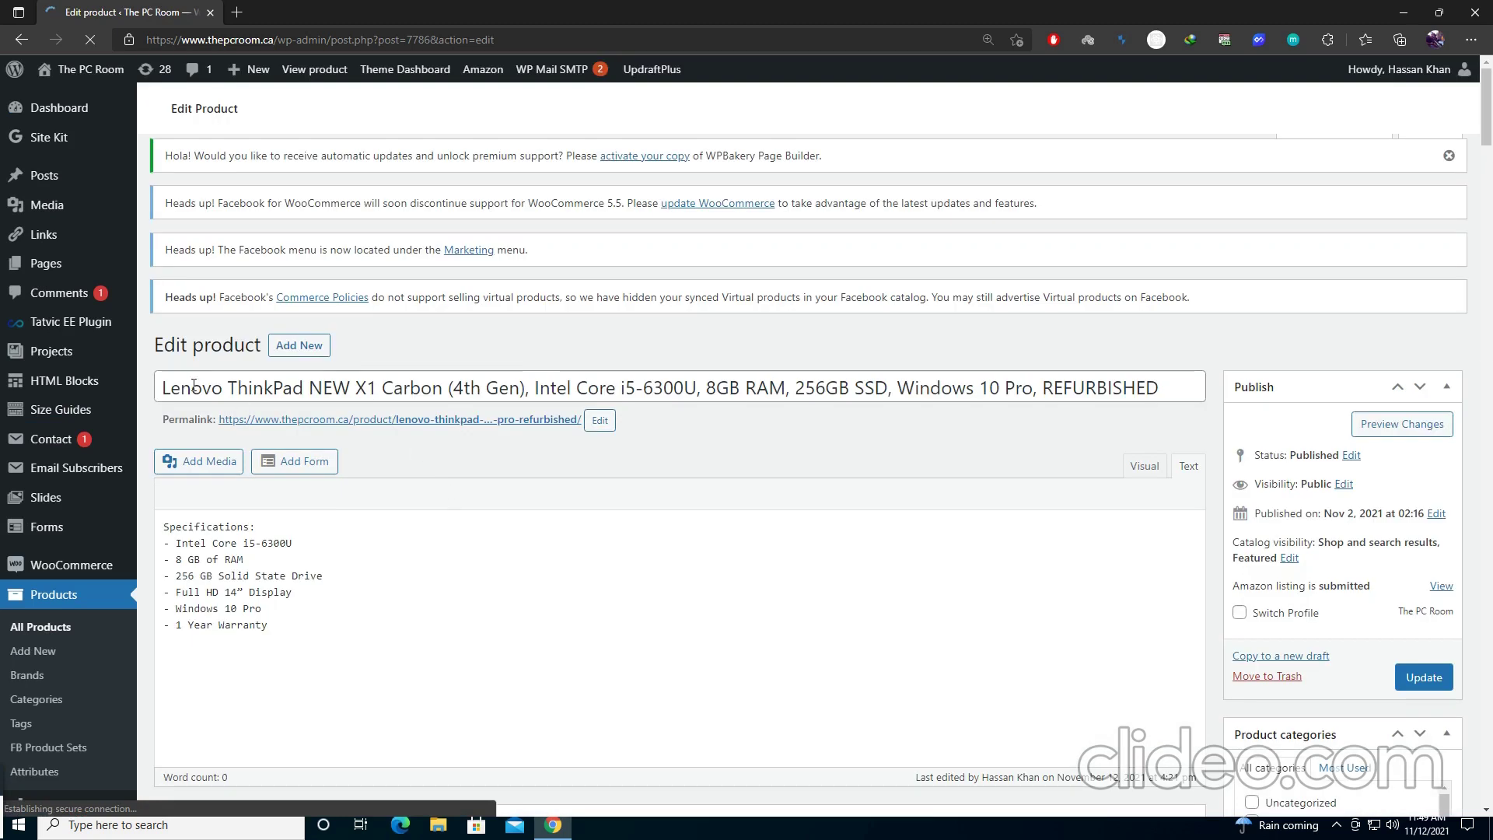
Step: Compare the WordPress product title, including the word NEW, with the new listing's title in the Seller Central inventory
{"action": "left_click_drag", "start_coordinate": [161, 387], "coordinate": [1170, 387]}
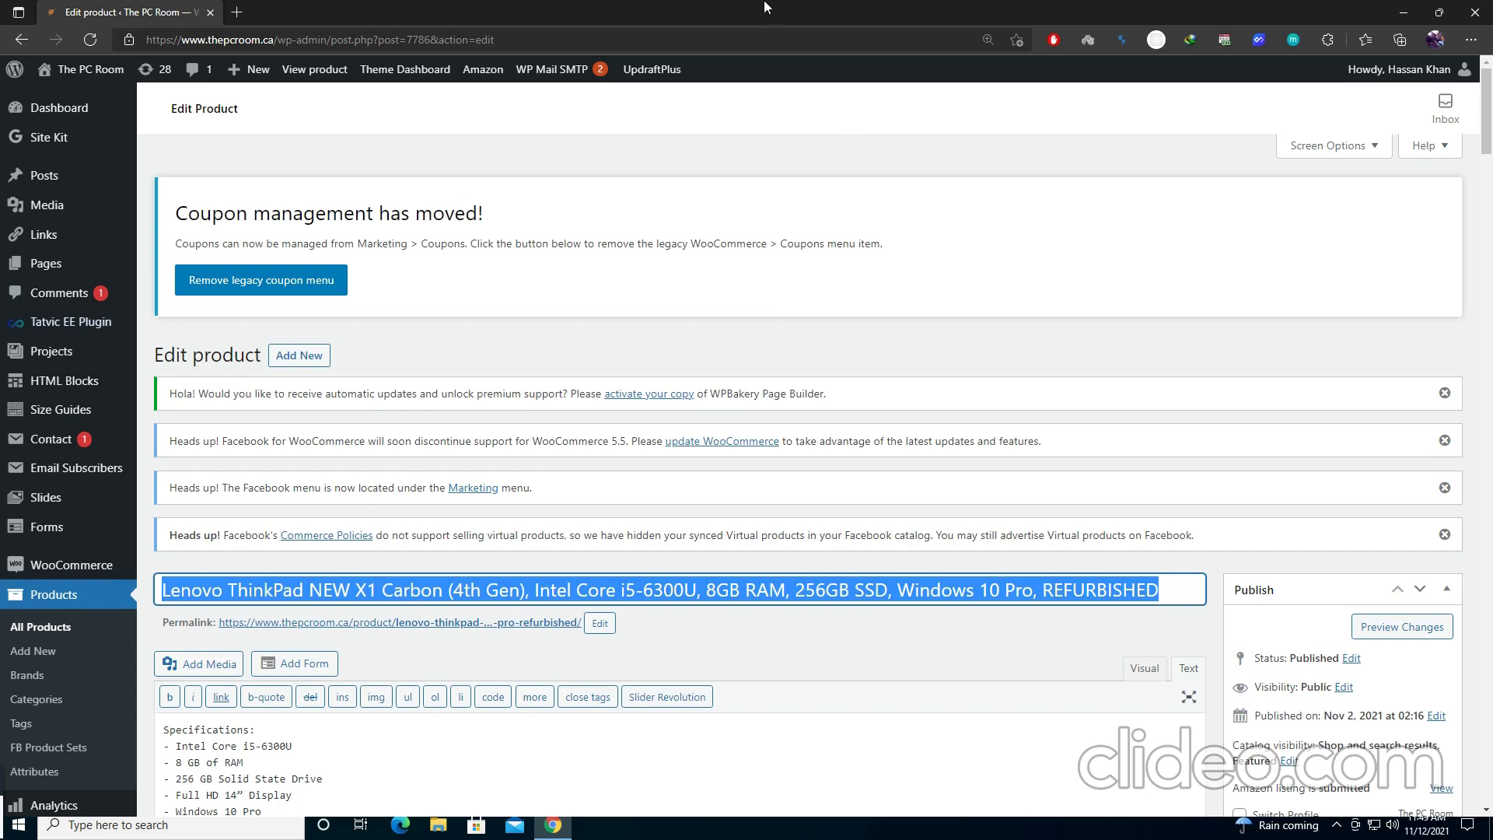
{"action": "left_click_drag", "start_coordinate": [765, 7], "coordinate": [599, 437]}
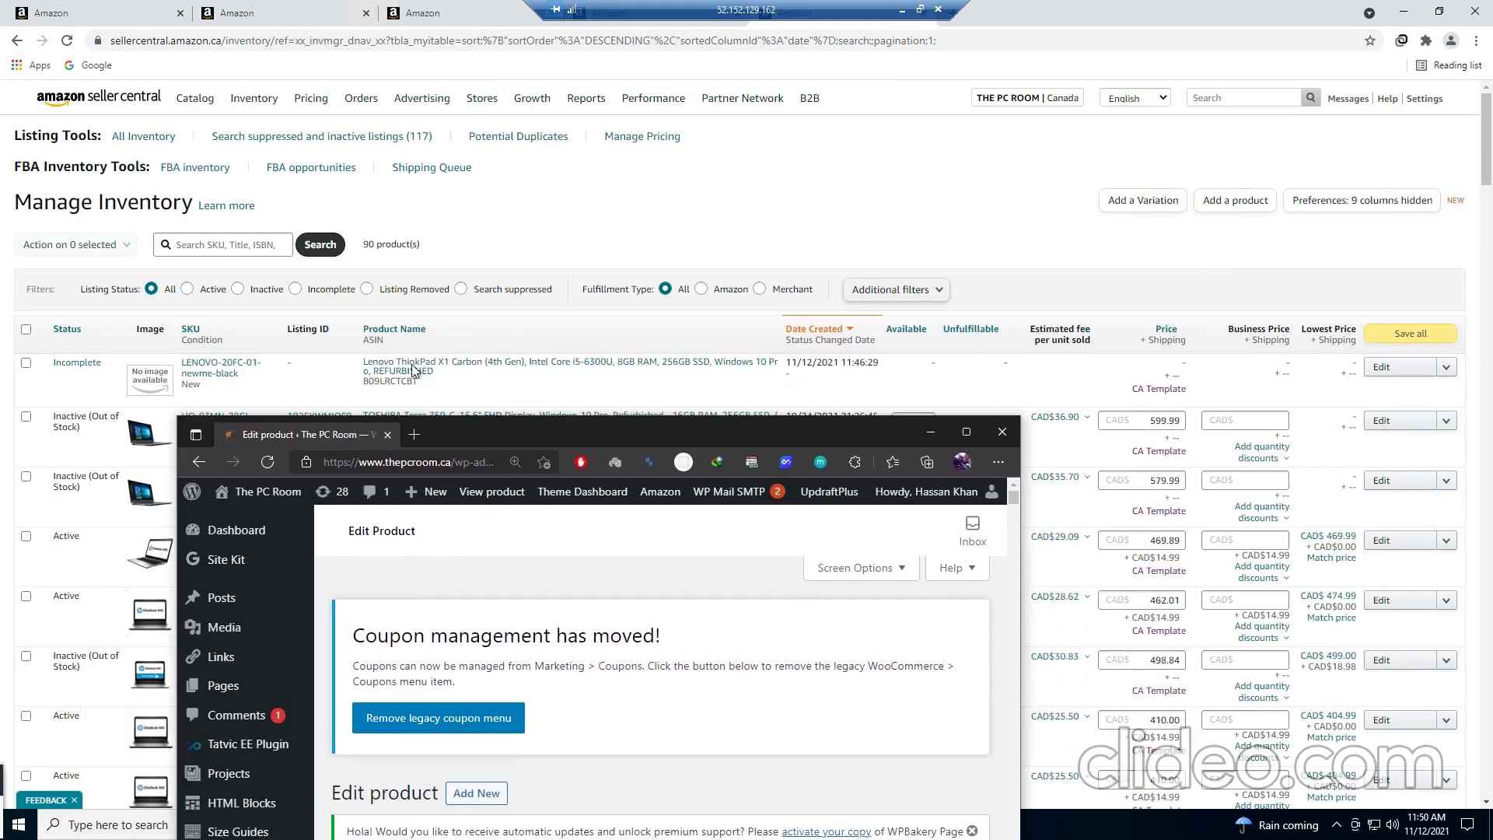
{"action": "scroll", "coordinate": [591, 684], "scroll_direction": "down", "scroll_amount": 5}
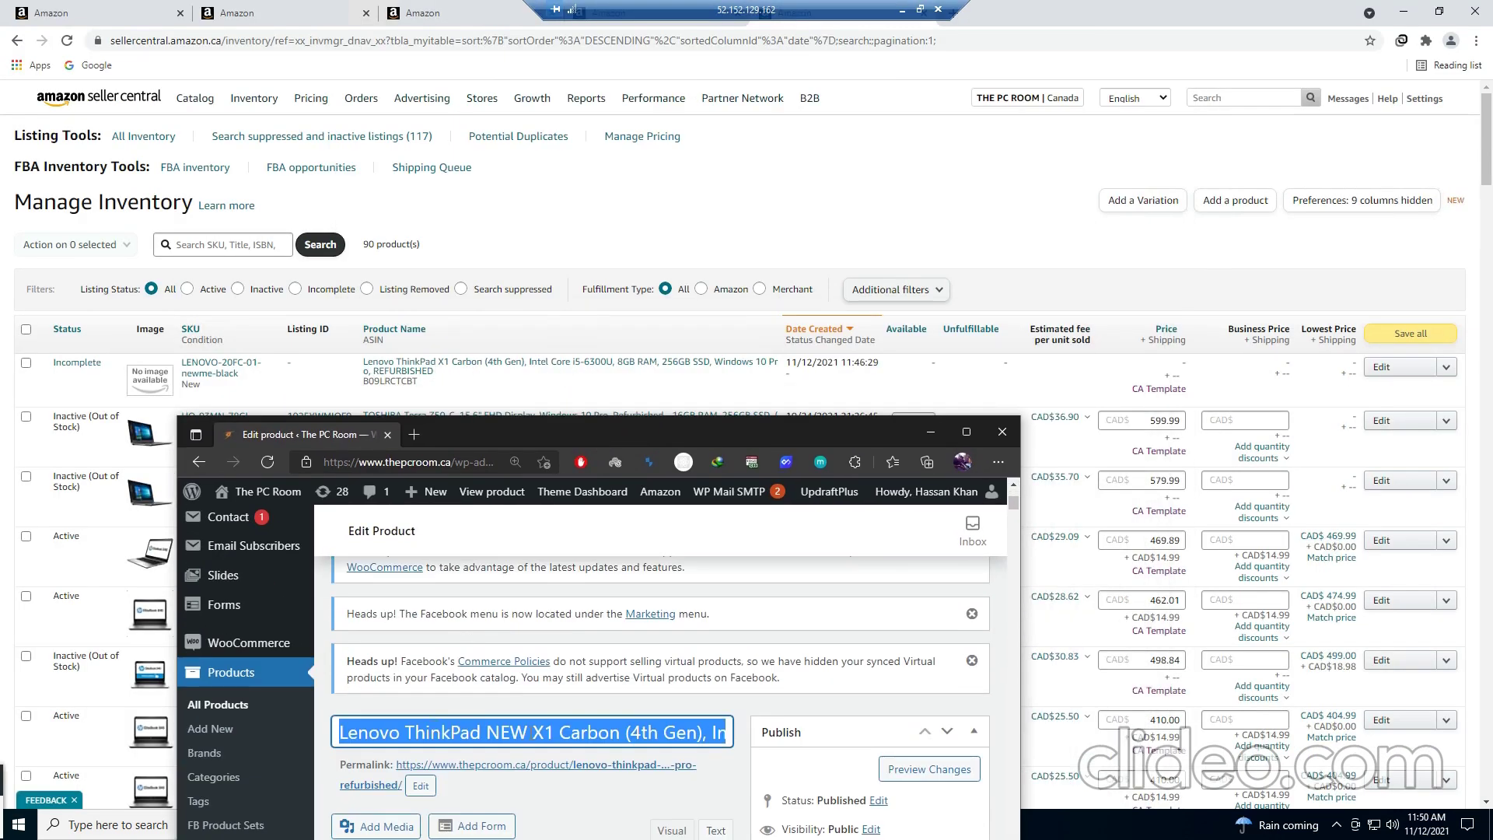
{"action": "left_click", "coordinate": [535, 732]}
{"action": "left_click_drag", "start_coordinate": [530, 732], "coordinate": [488, 737]}
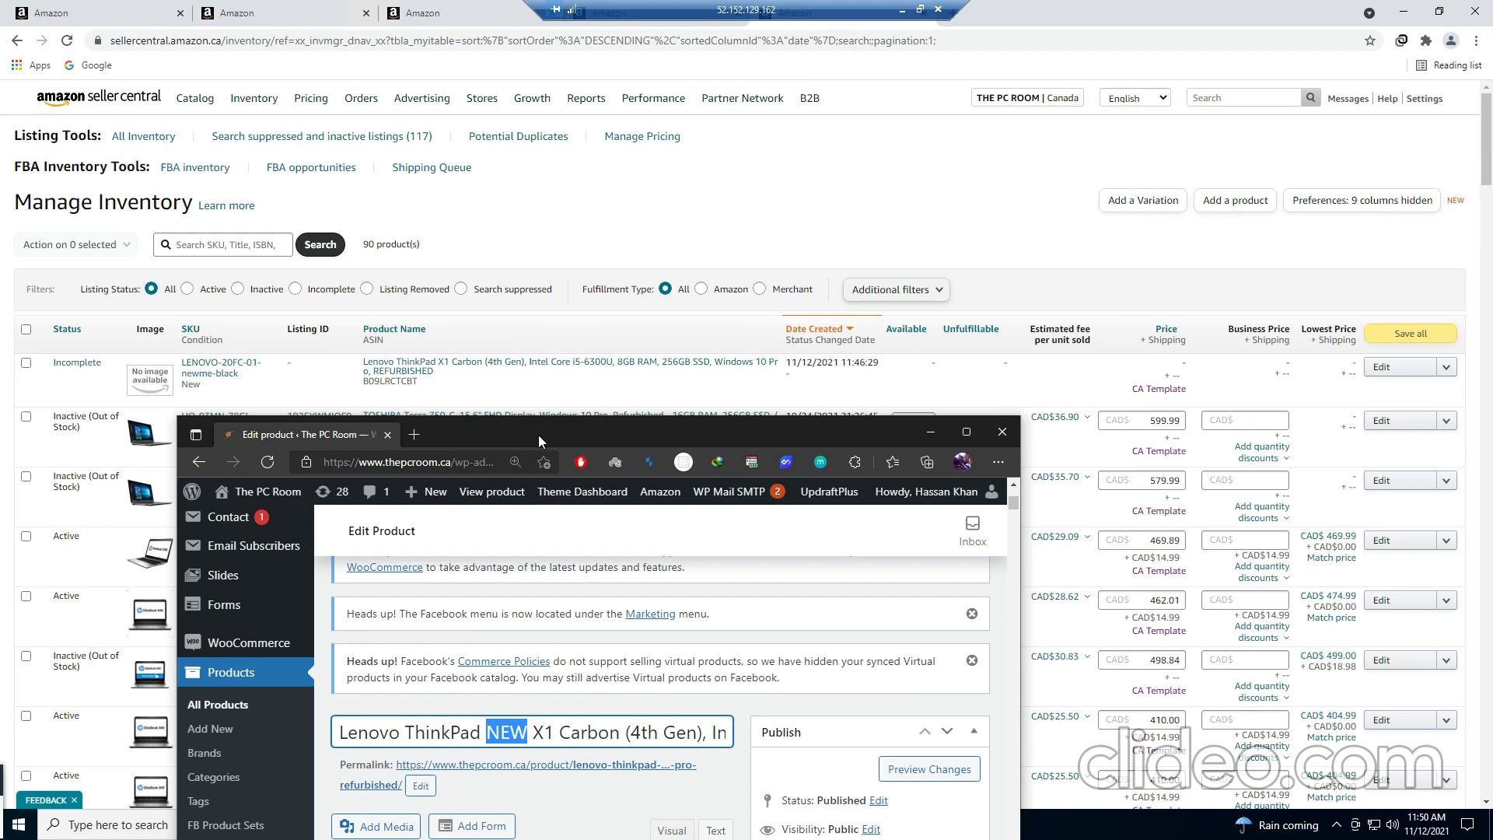
{"action": "left_click_drag", "start_coordinate": [506, 429], "coordinate": [617, 17]}
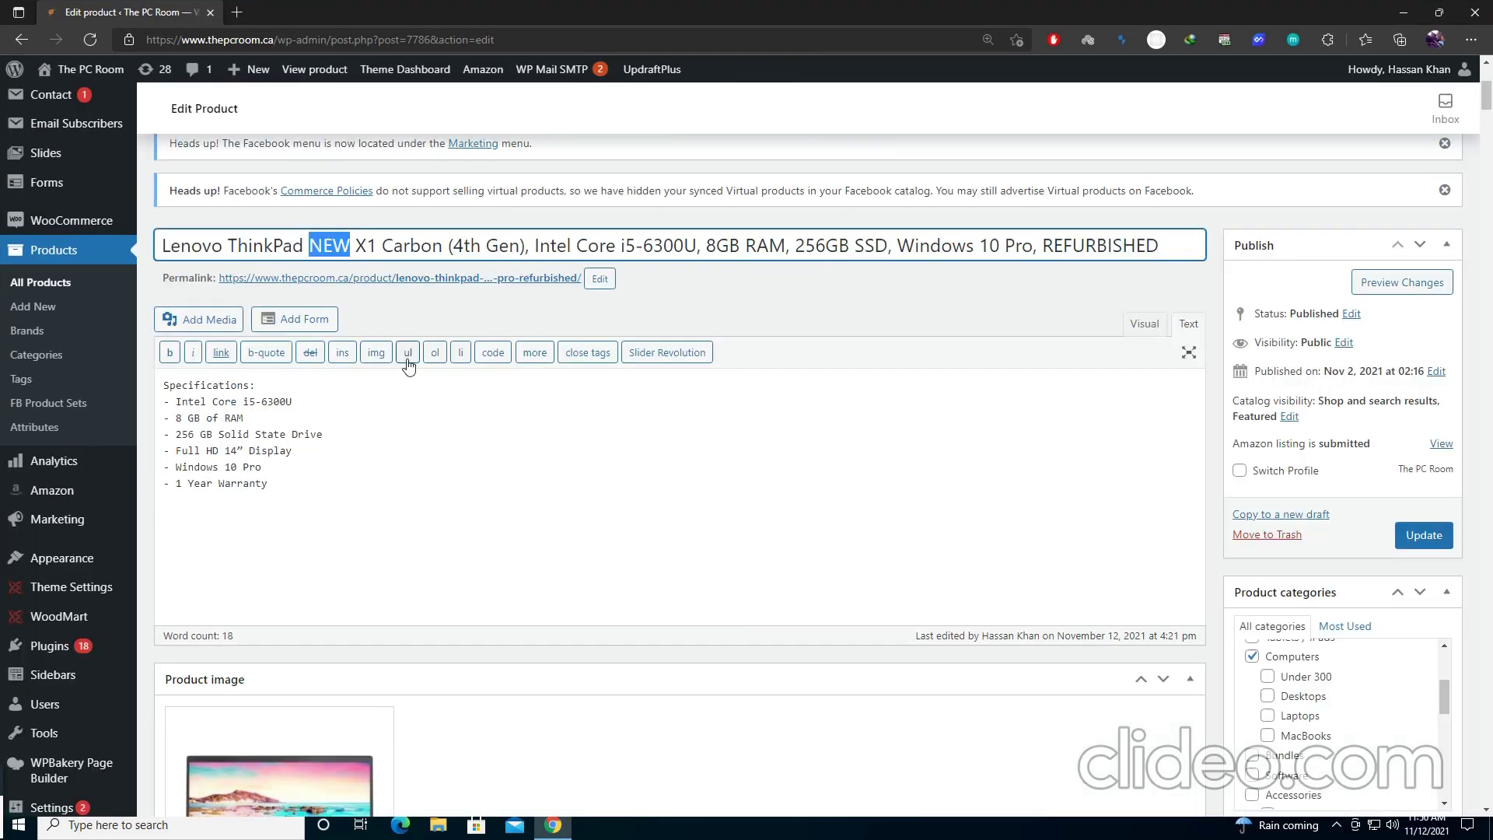
Step: Review the full product title and the specifications text in the product description
{"action": "left_click", "coordinate": [424, 245]}
{"action": "scroll", "coordinate": [183, 474], "scroll_direction": "up", "scroll_amount": 3}
{"action": "left_click_drag", "start_coordinate": [183, 474], "coordinate": [1163, 493]}
{"action": "left_click", "coordinate": [1174, 478]}
{"action": "scroll", "coordinate": [448, 541], "scroll_direction": "down", "scroll_amount": 5}
{"action": "left_click_drag", "start_coordinate": [269, 370], "coordinate": [163, 270]}
{"action": "left_click", "coordinate": [650, 366]}
{"action": "scroll", "coordinate": [651, 369], "scroll_direction": "up", "scroll_amount": 1}
{"action": "scroll", "coordinate": [651, 369], "scroll_direction": "down", "scroll_amount": 1}
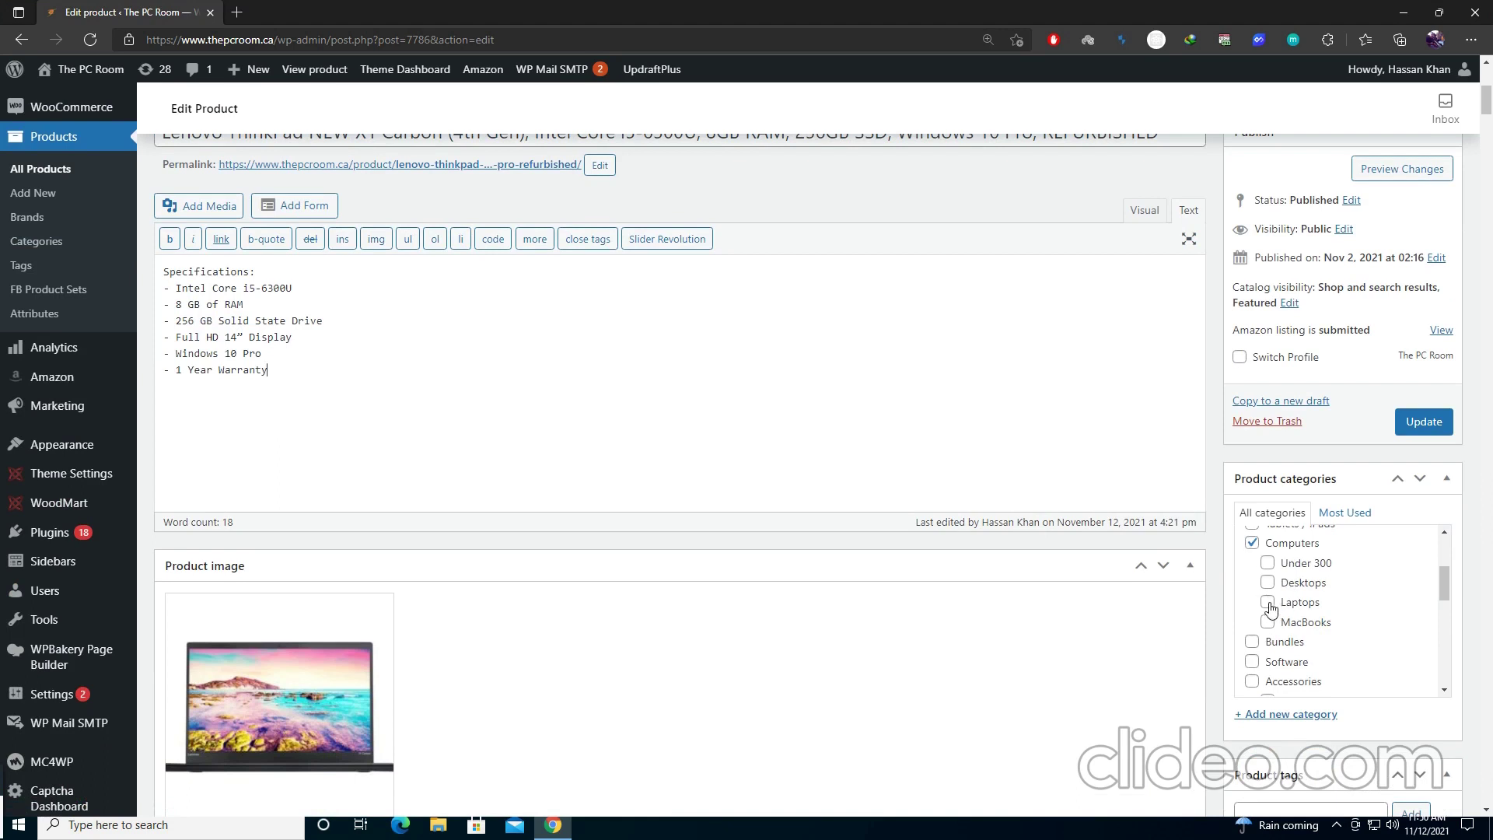
Step: Add the product to the Laptops category and review its brand, product data and images
{"action": "scroll", "coordinate": [1275, 616], "scroll_direction": "down", "scroll_amount": 10}
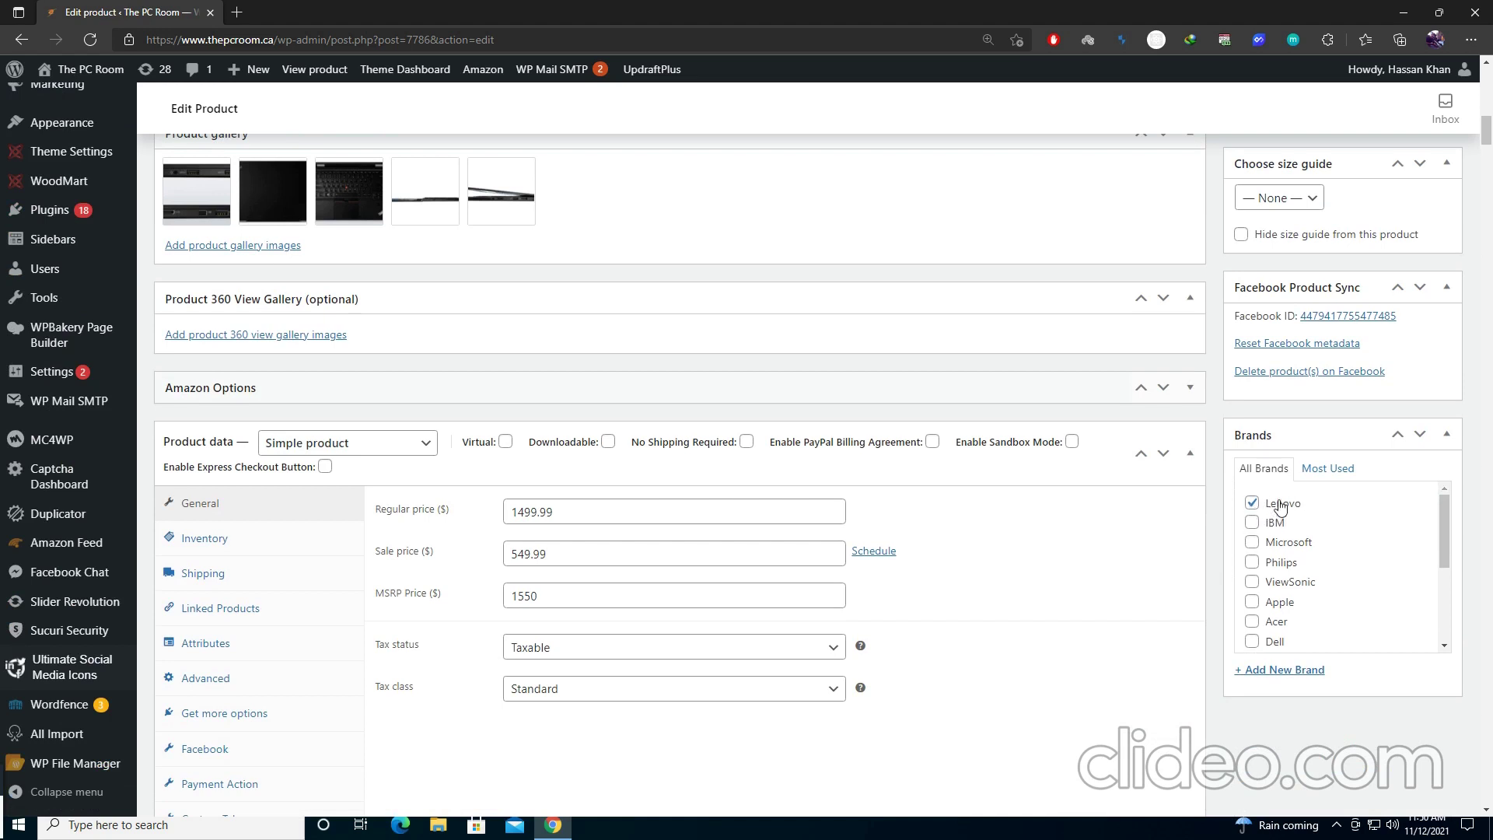
{"action": "scroll", "coordinate": [1280, 507], "scroll_direction": "up", "scroll_amount": 10}
{"action": "scroll", "coordinate": [329, 472], "scroll_direction": "down", "scroll_amount": 5}
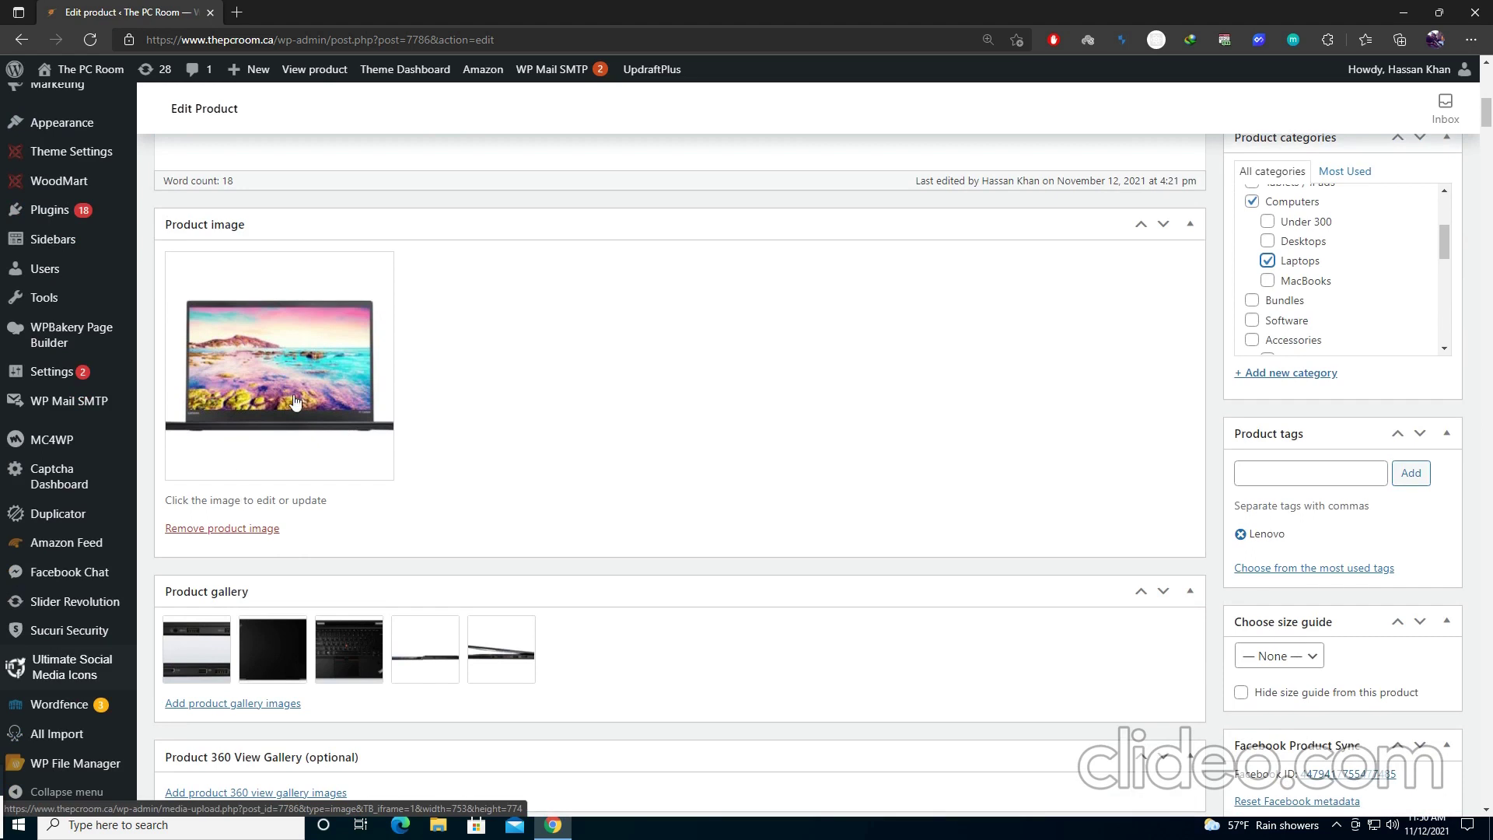
{"action": "scroll", "coordinate": [326, 513], "scroll_direction": "down", "scroll_amount": 1}
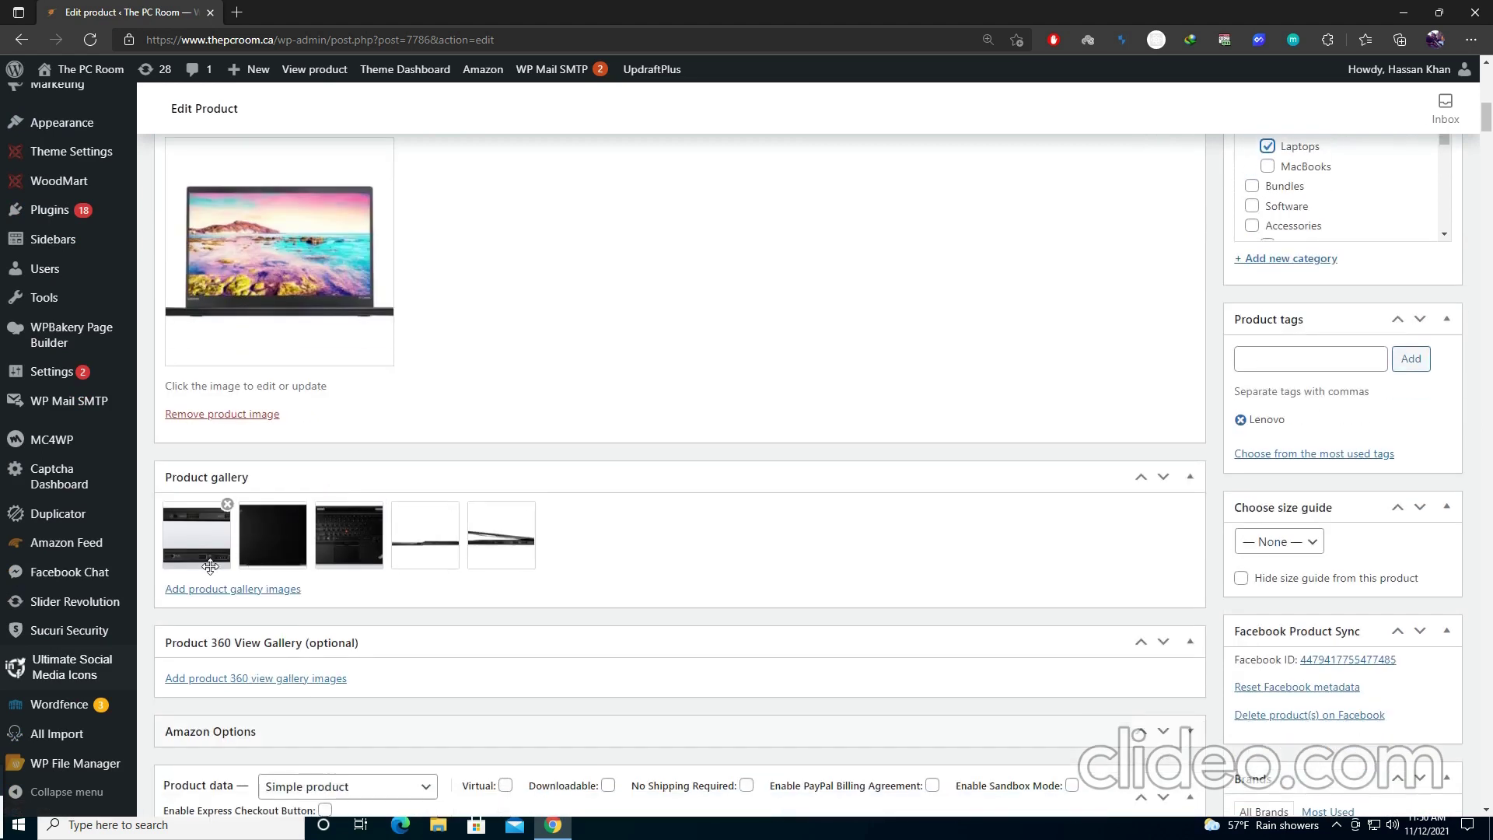
Step: Review the product's regular, sale and MSRP prices together with its tax status
{"action": "scroll", "coordinate": [311, 591], "scroll_direction": "down", "scroll_amount": 3}
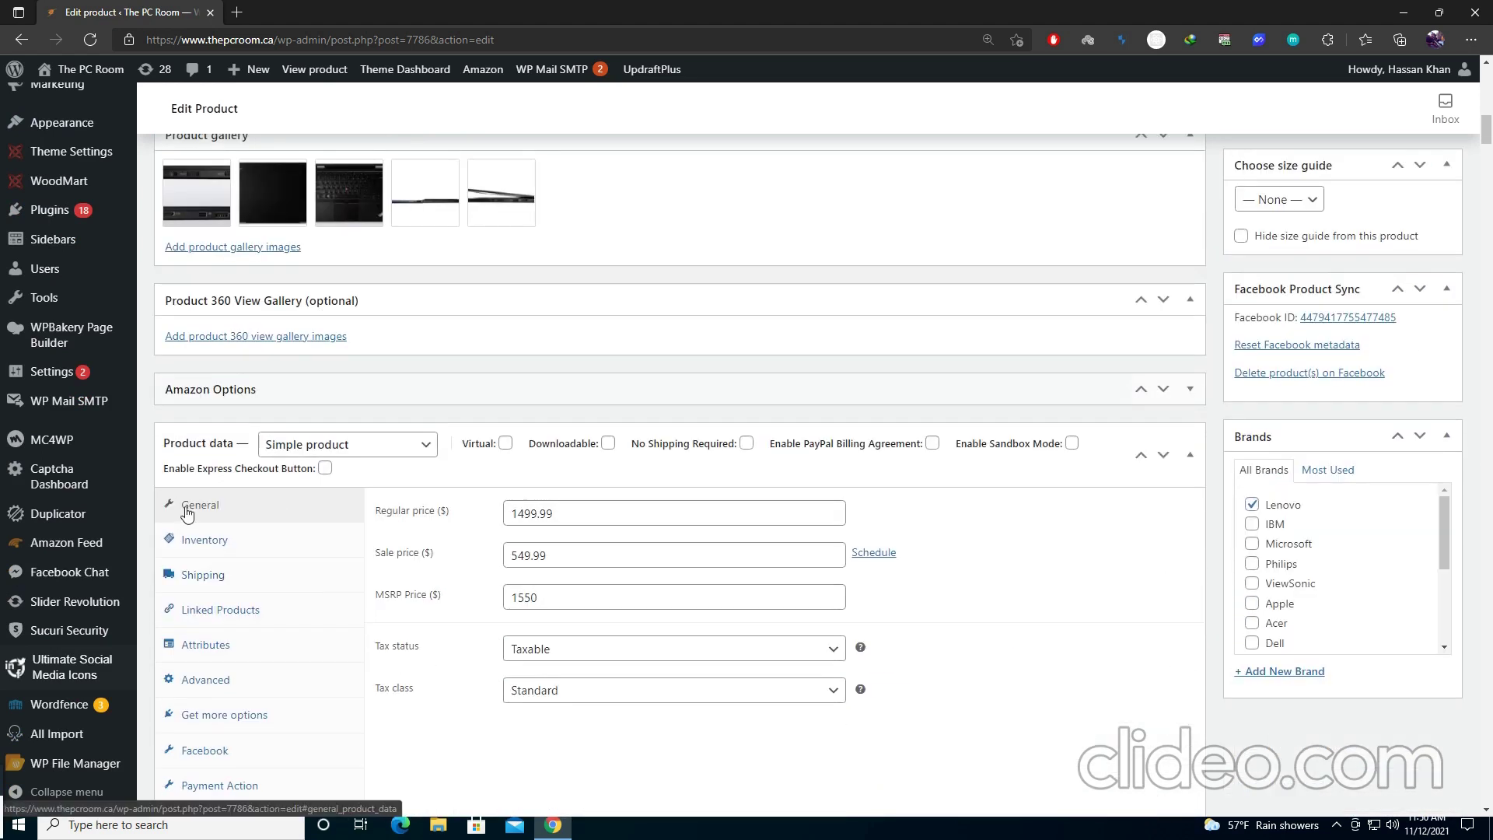
{"action": "left_click", "coordinate": [613, 511]}
{"action": "left_click_drag", "start_coordinate": [613, 511], "coordinate": [507, 525]}
{"action": "key", "text": "Tab"}
{"action": "key", "text": "Tab"}
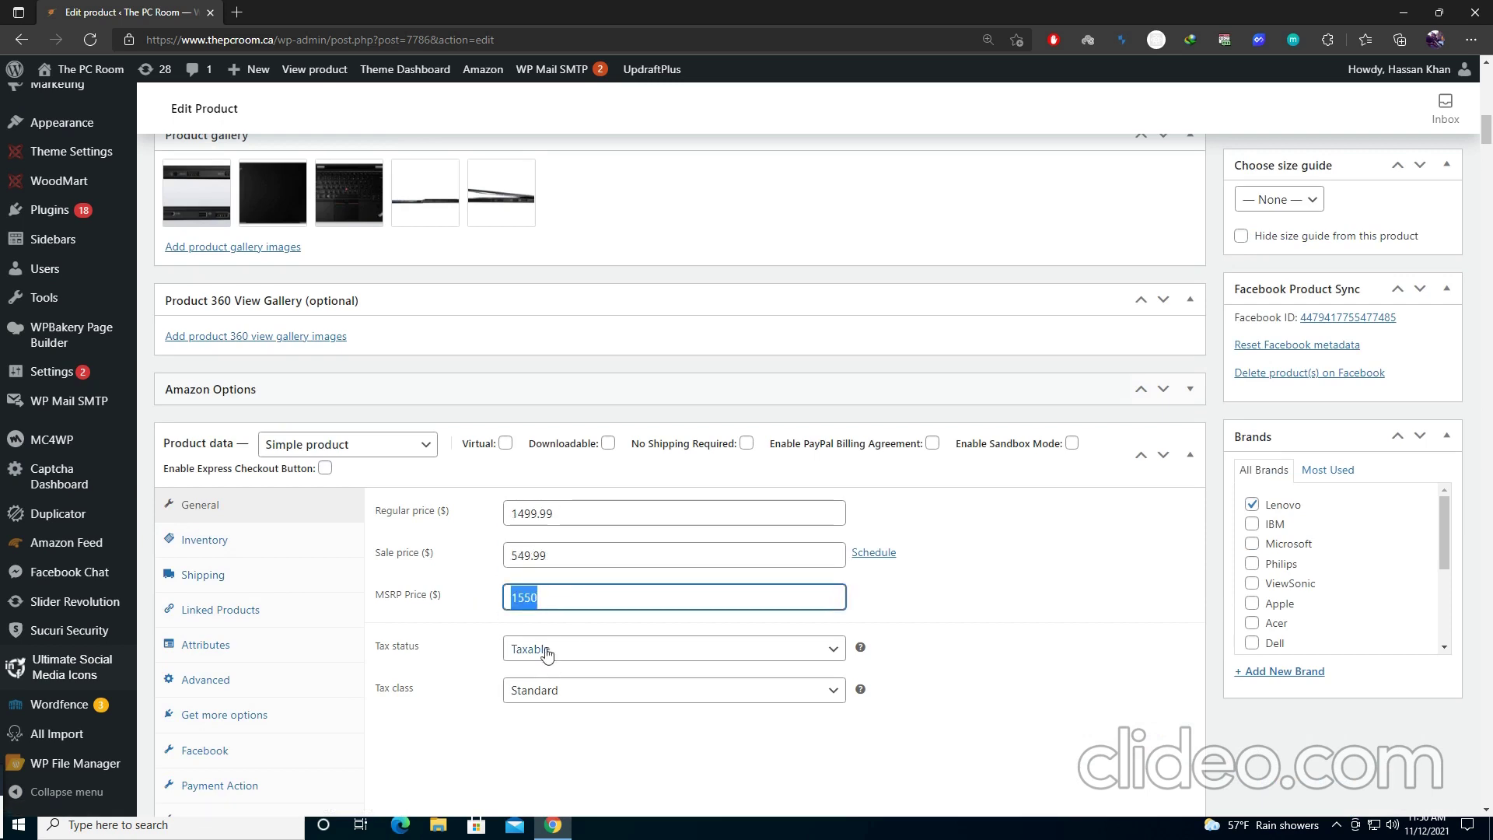
{"action": "left_click", "coordinate": [515, 653]}
{"action": "left_click", "coordinate": [534, 674]}
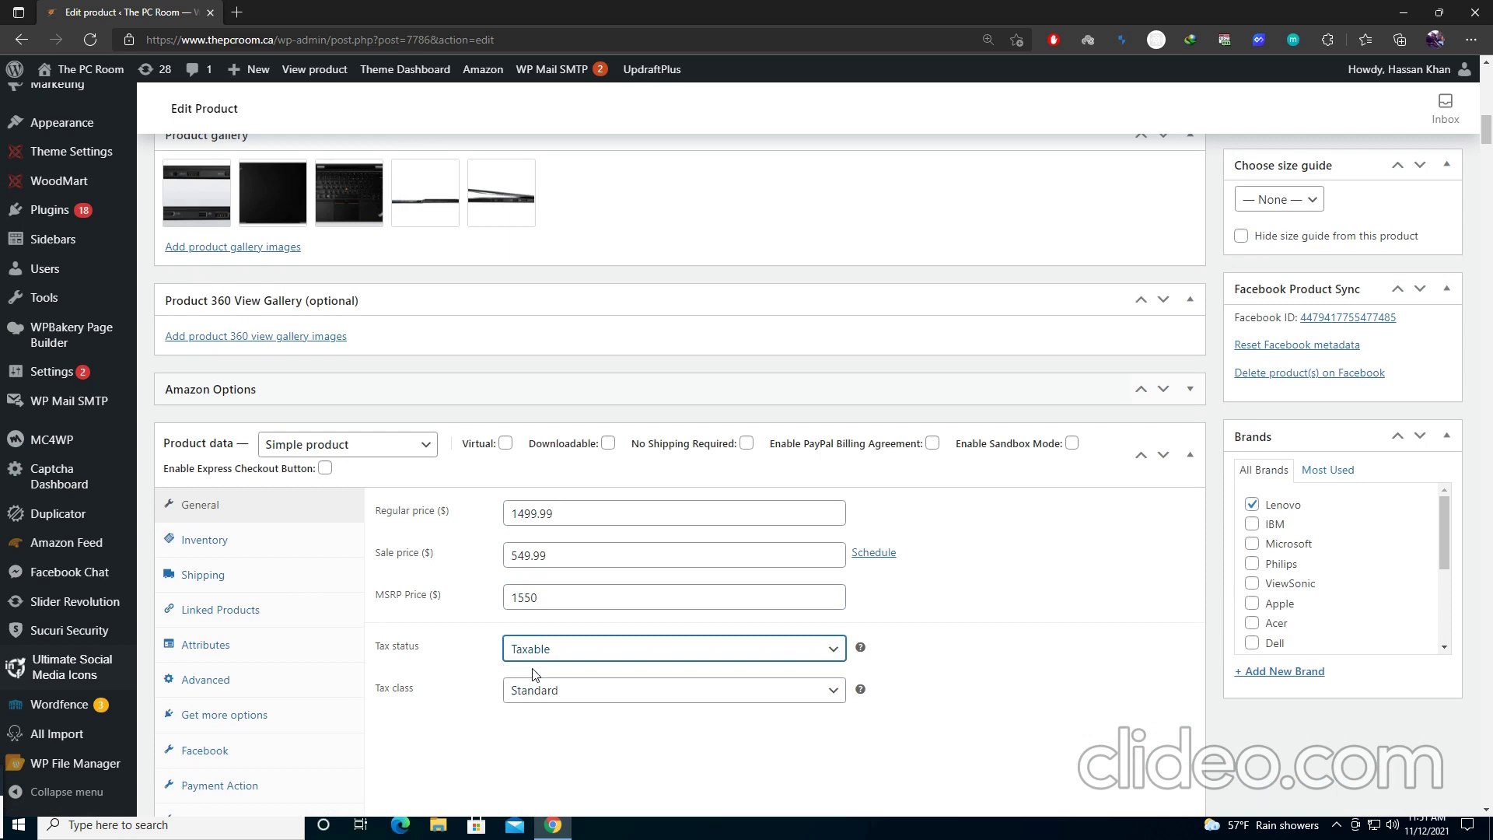
Step: Compare the product's SKU in the inventory data with the new listing's SKU in the Seller Central inventory
{"action": "left_click", "coordinate": [202, 542]}
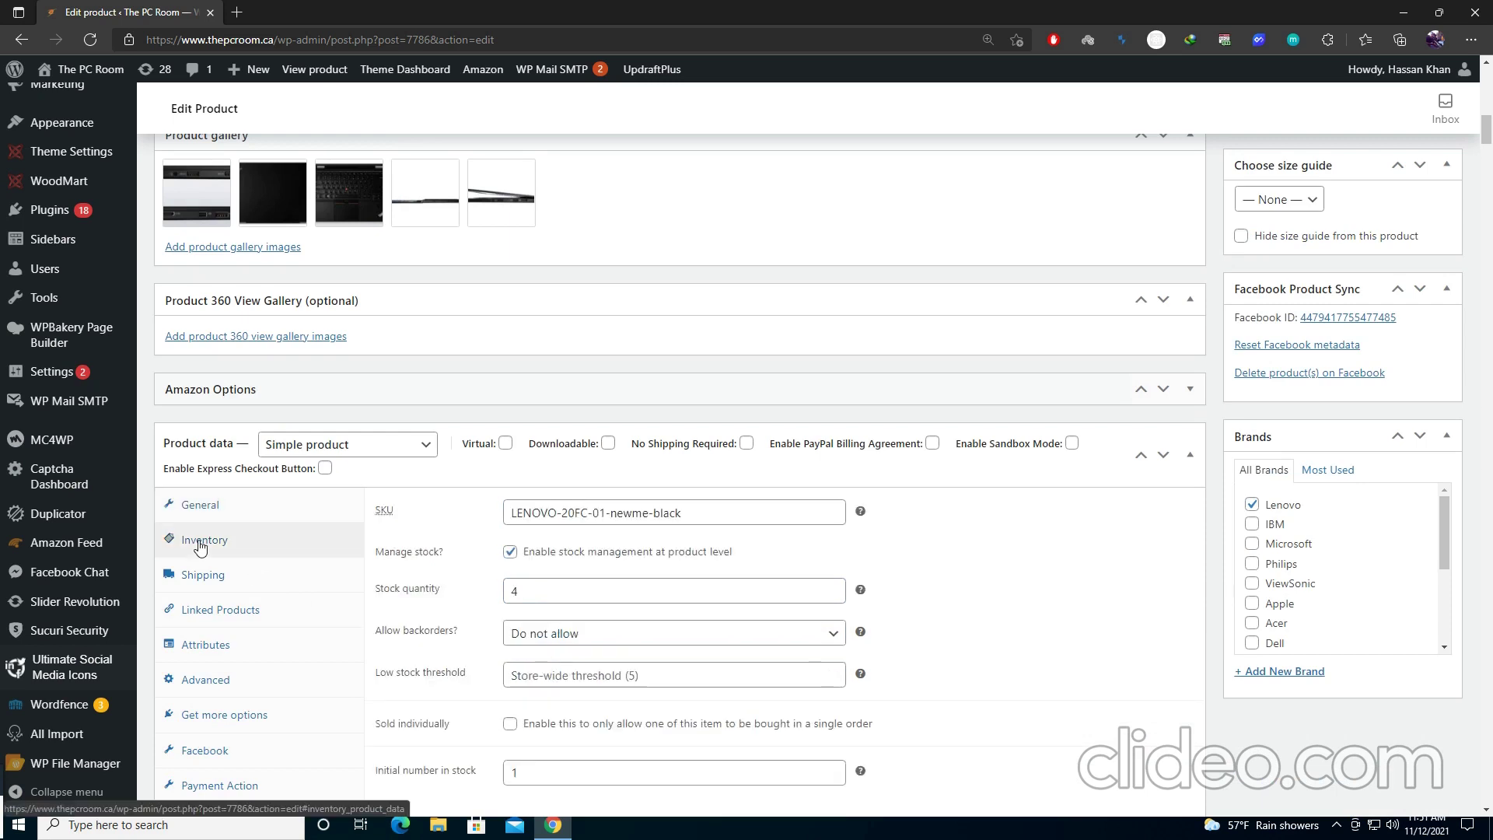
{"action": "left_click_drag", "start_coordinate": [716, 513], "coordinate": [510, 513]}
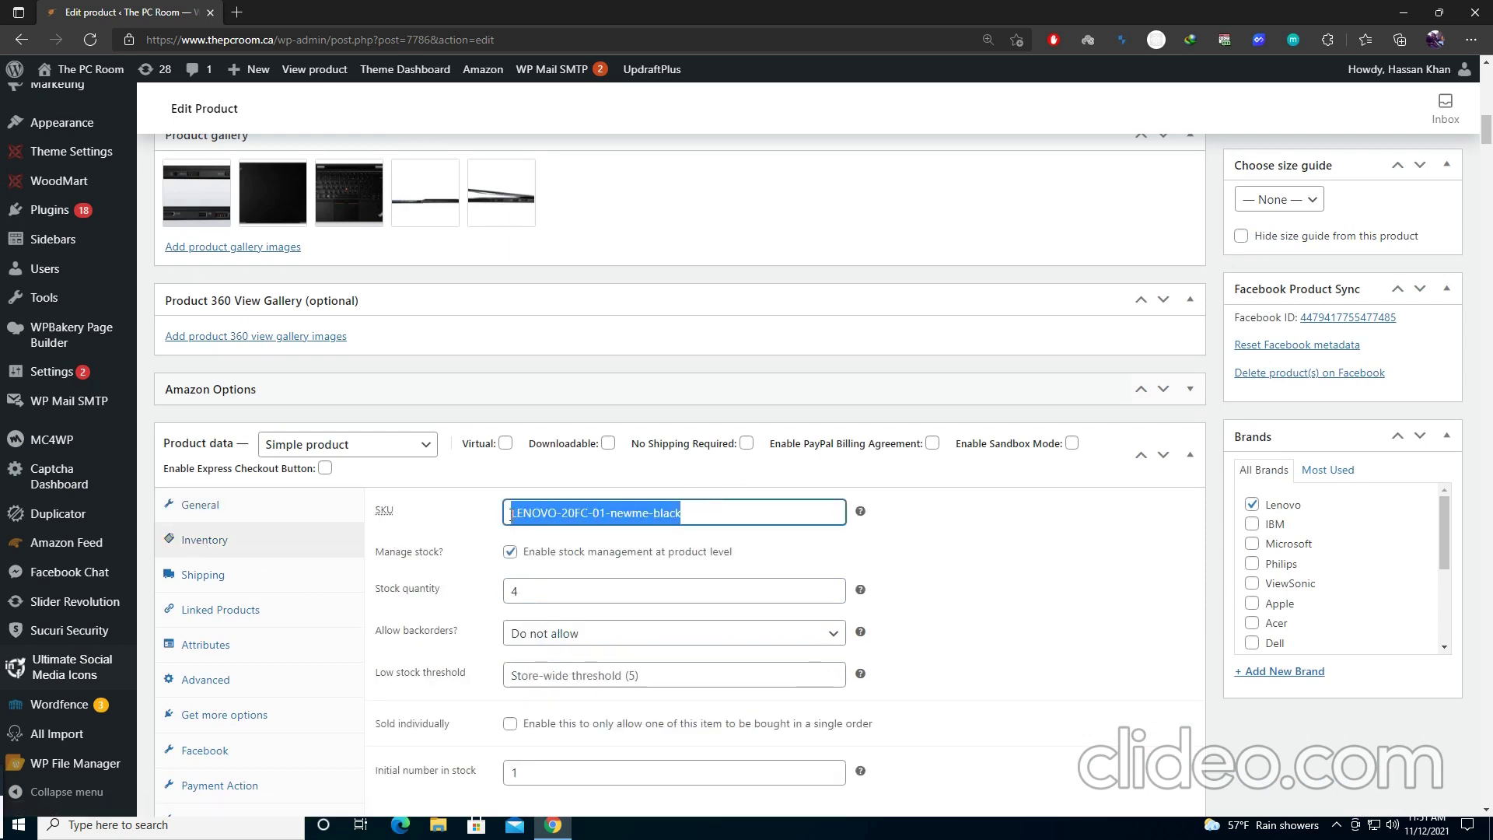
{"action": "left_click_drag", "start_coordinate": [595, 14], "coordinate": [636, 514]}
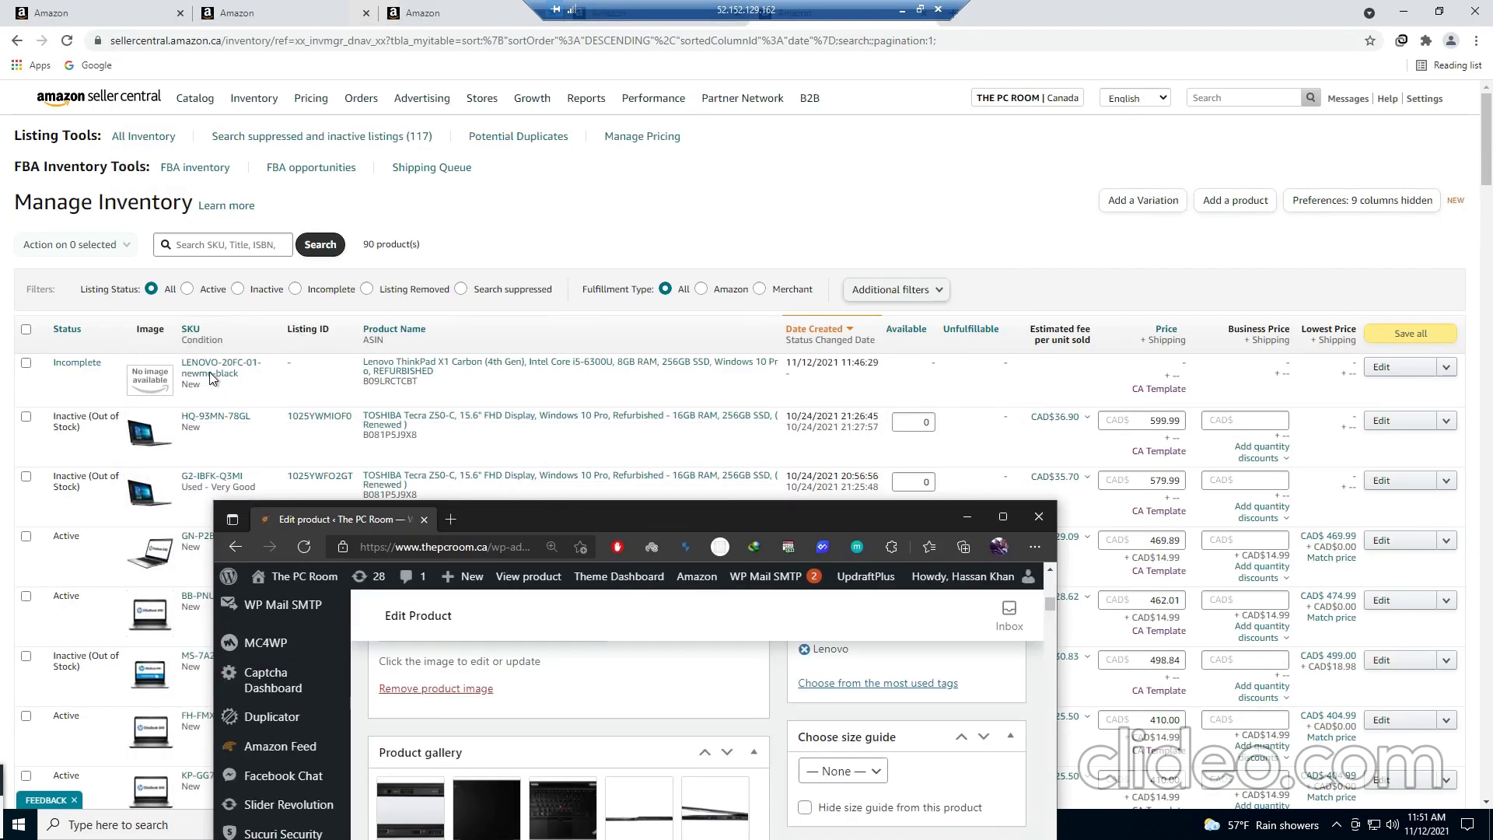
{"action": "left_click_drag", "start_coordinate": [566, 519], "coordinate": [630, 6]}
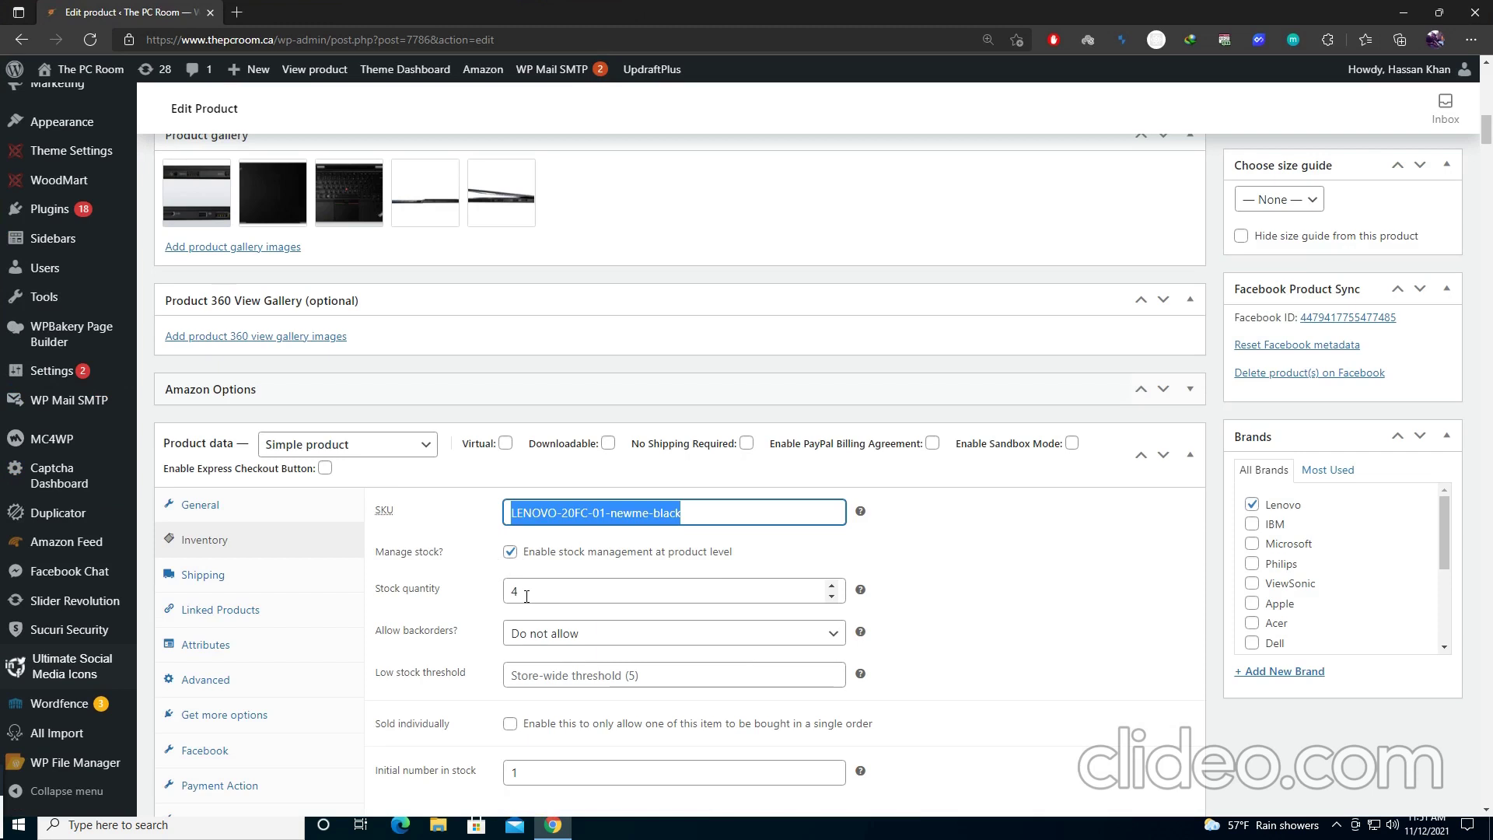
Step: Compare the product's stock quantity with the new Seller Central listing and check its initial number in stock
{"action": "left_click_drag", "start_coordinate": [526, 596], "coordinate": [506, 591]}
{"action": "left_click_drag", "start_coordinate": [800, 10], "coordinate": [705, 515]}
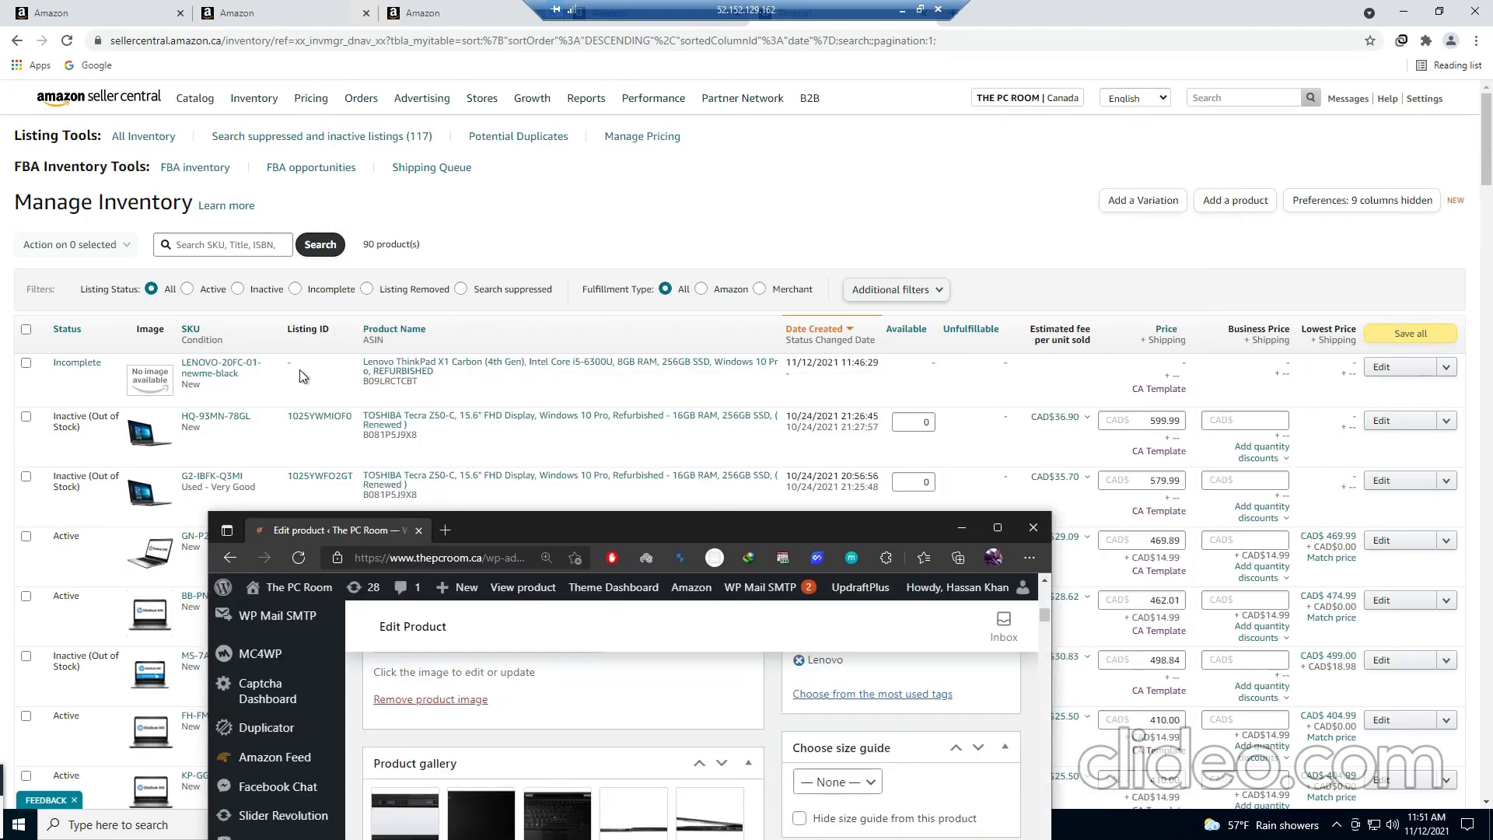
{"action": "left_click_drag", "start_coordinate": [507, 525], "coordinate": [603, 157]}
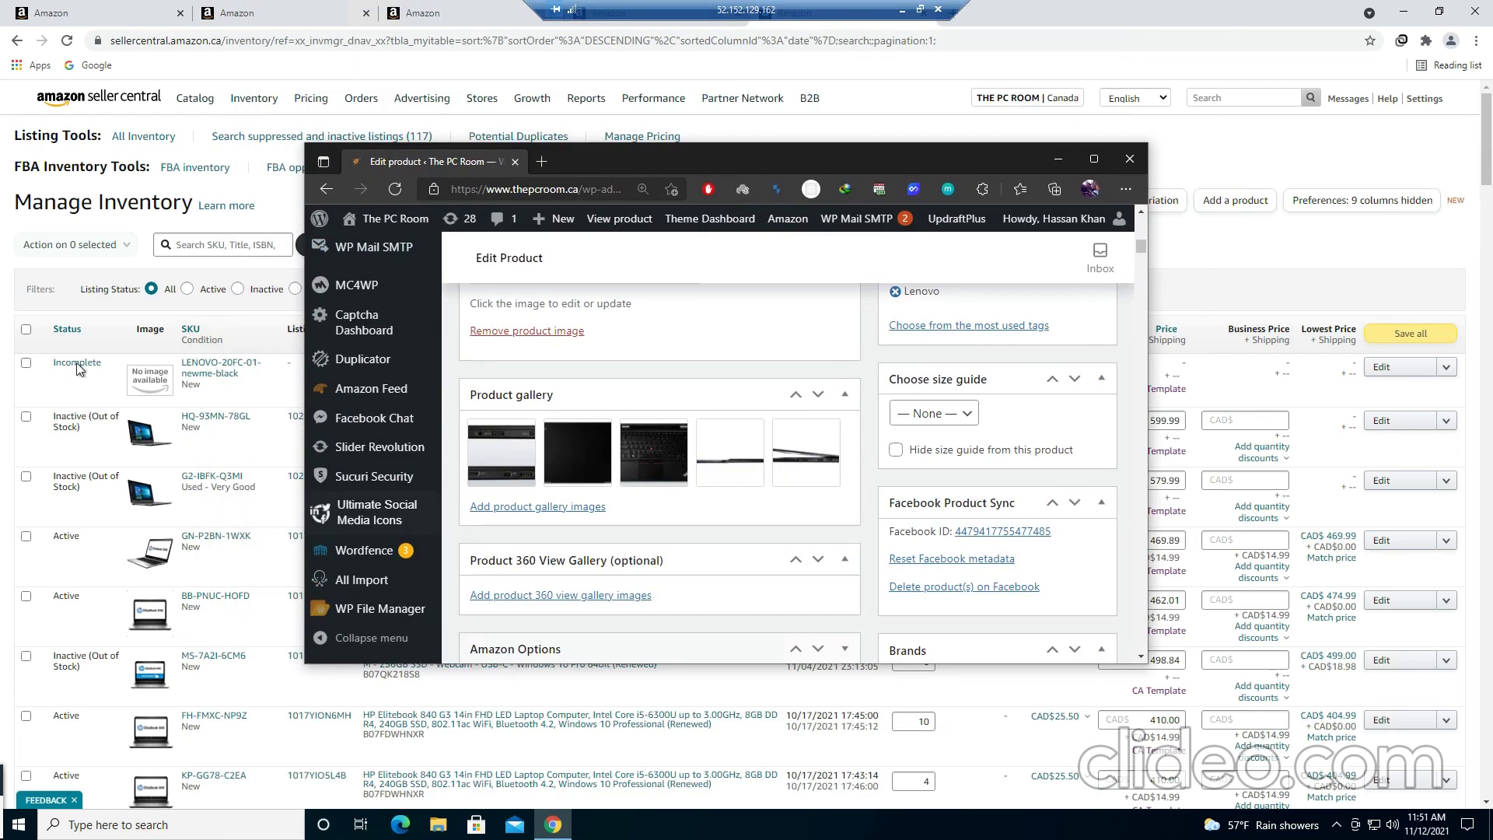
{"action": "double_click", "coordinate": [717, 156]}
{"action": "scroll", "coordinate": [294, 433], "scroll_direction": "down", "scroll_amount": 3}
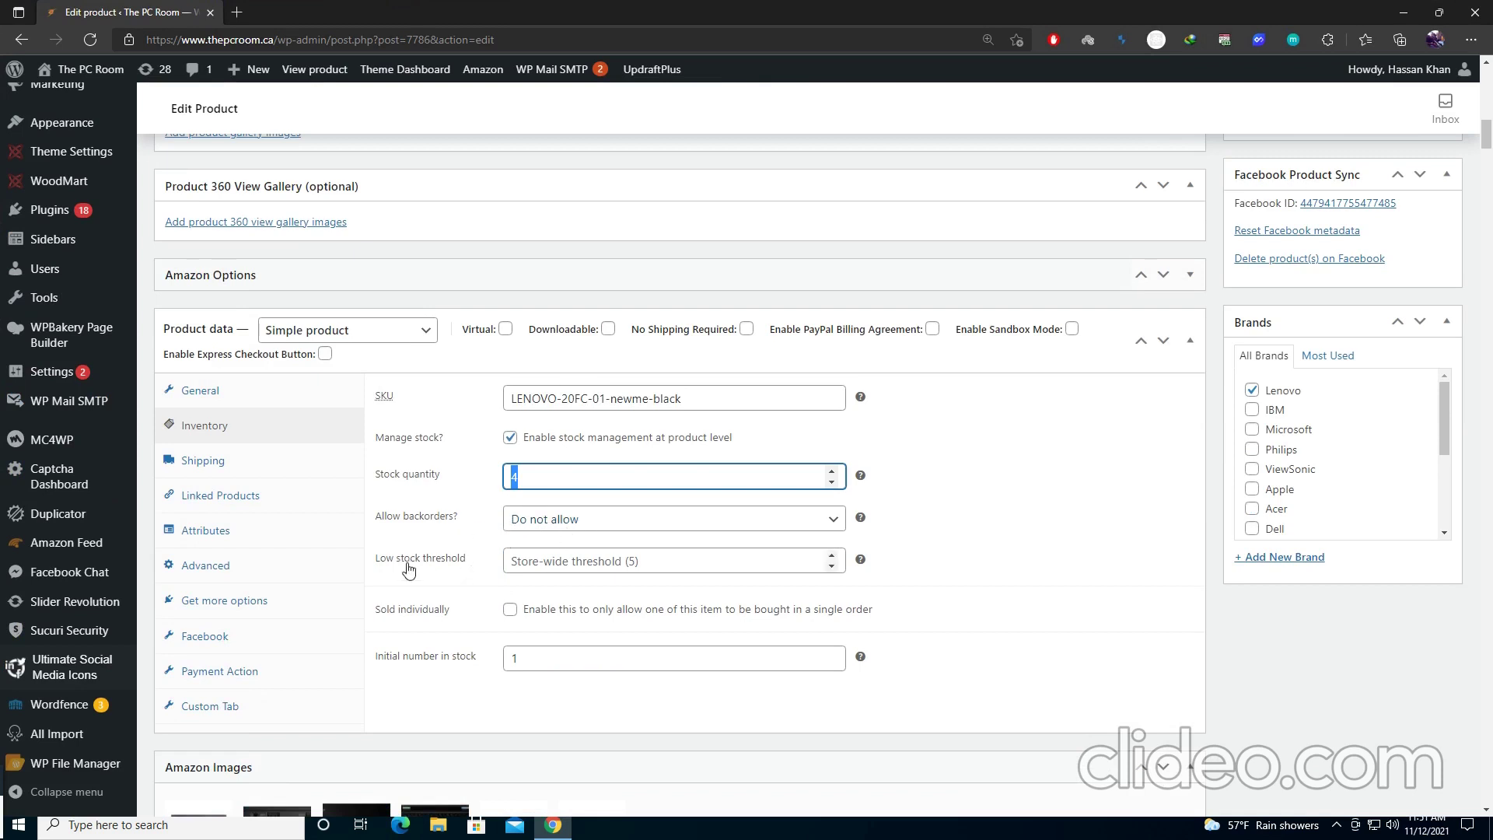
{"action": "double_click", "coordinate": [537, 662]}
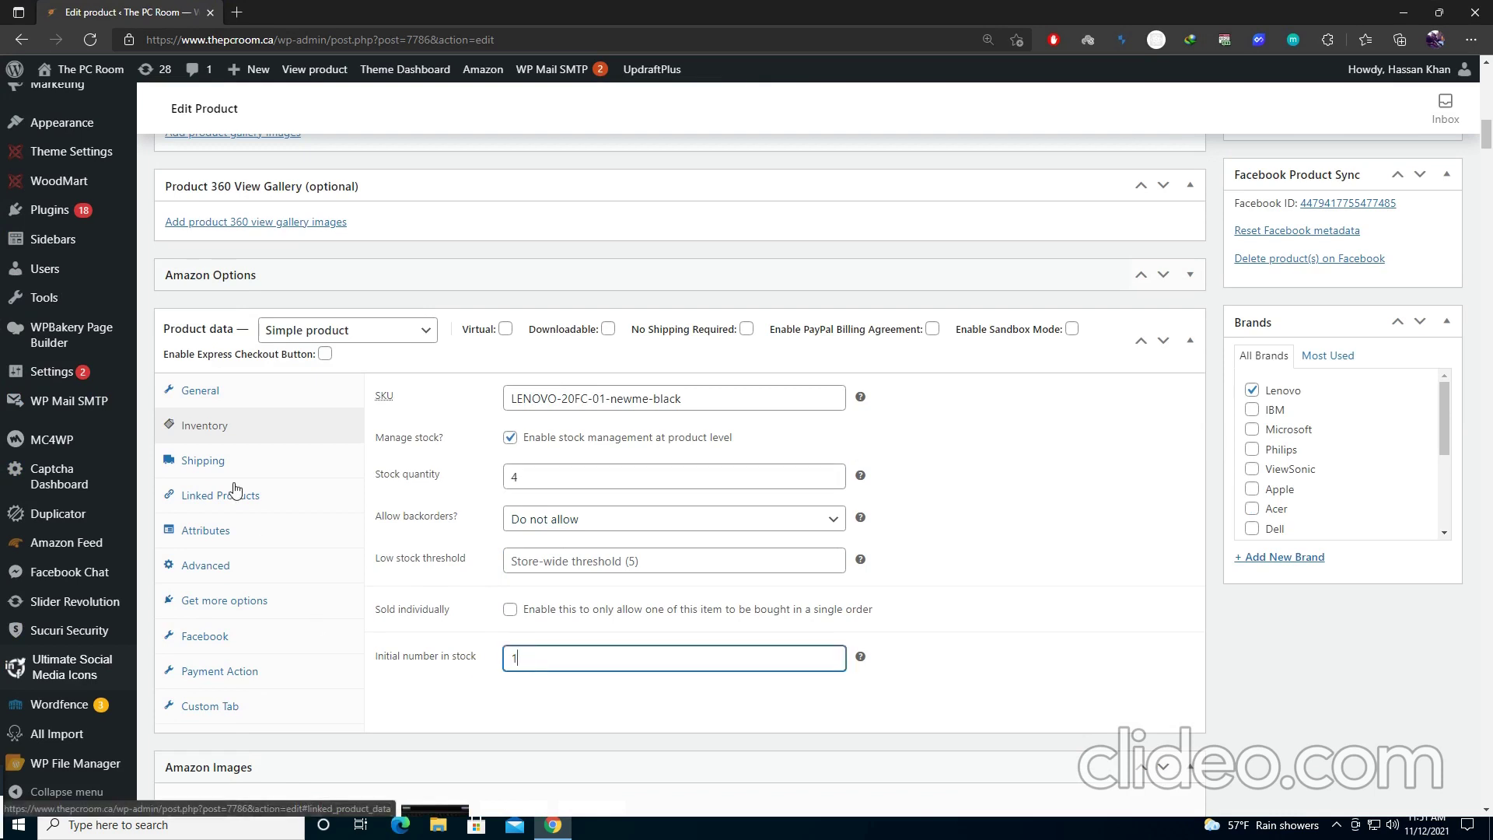
Step: Review the product's shipping weight, dimensions and shipping class
{"action": "left_click", "coordinate": [199, 460]}
{"action": "double_click", "coordinate": [561, 396]}
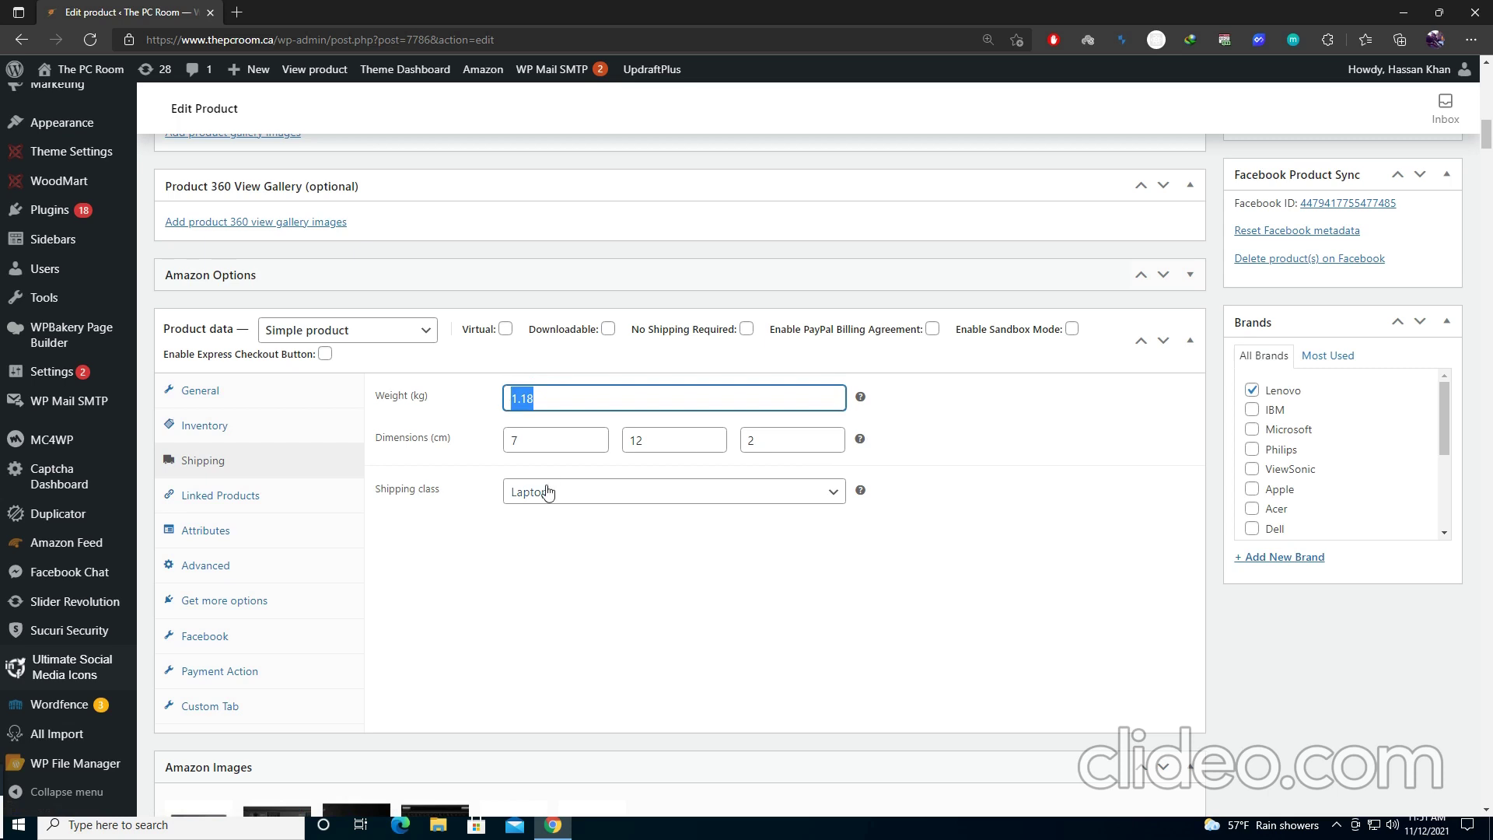
{"action": "left_click", "coordinate": [519, 519]}
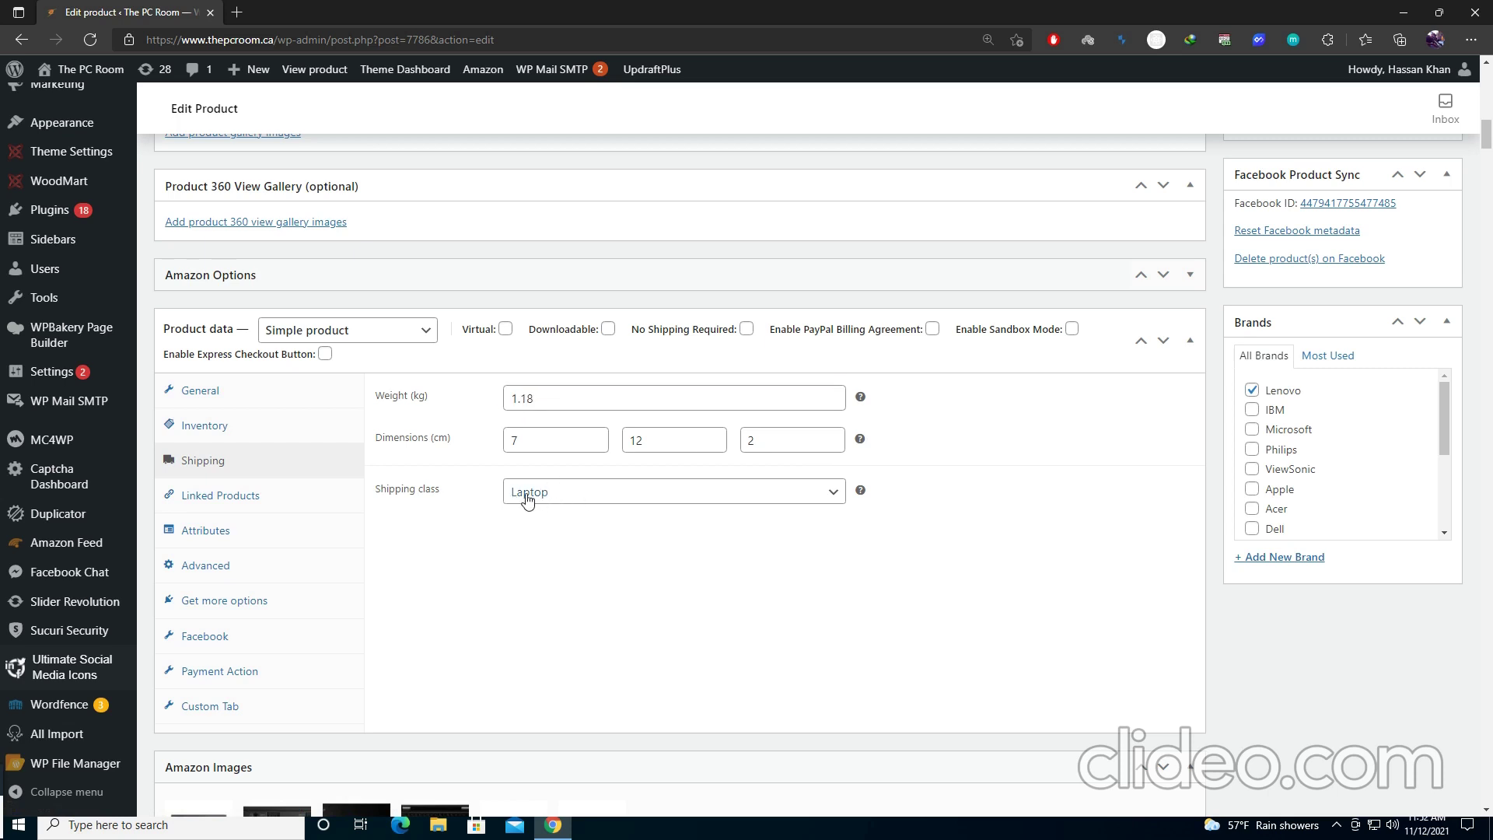
{"action": "left_click", "coordinate": [527, 499]}
{"action": "left_click", "coordinate": [529, 621]}
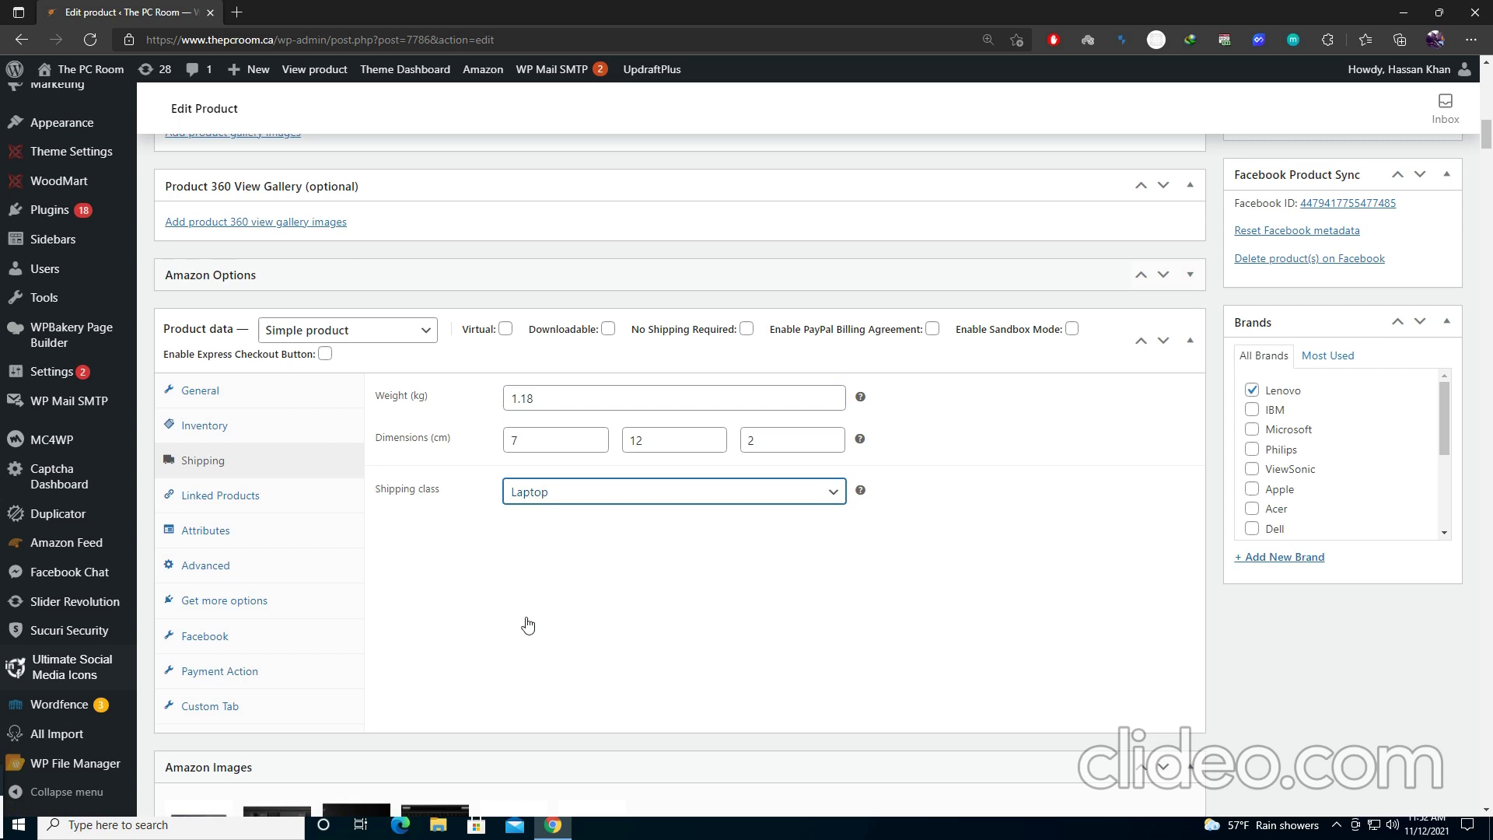
Step: Review the product's attribute list and inspect the Screen Size attribute's value
{"action": "left_click", "coordinate": [202, 533]}
{"action": "left_click", "coordinate": [416, 435]}
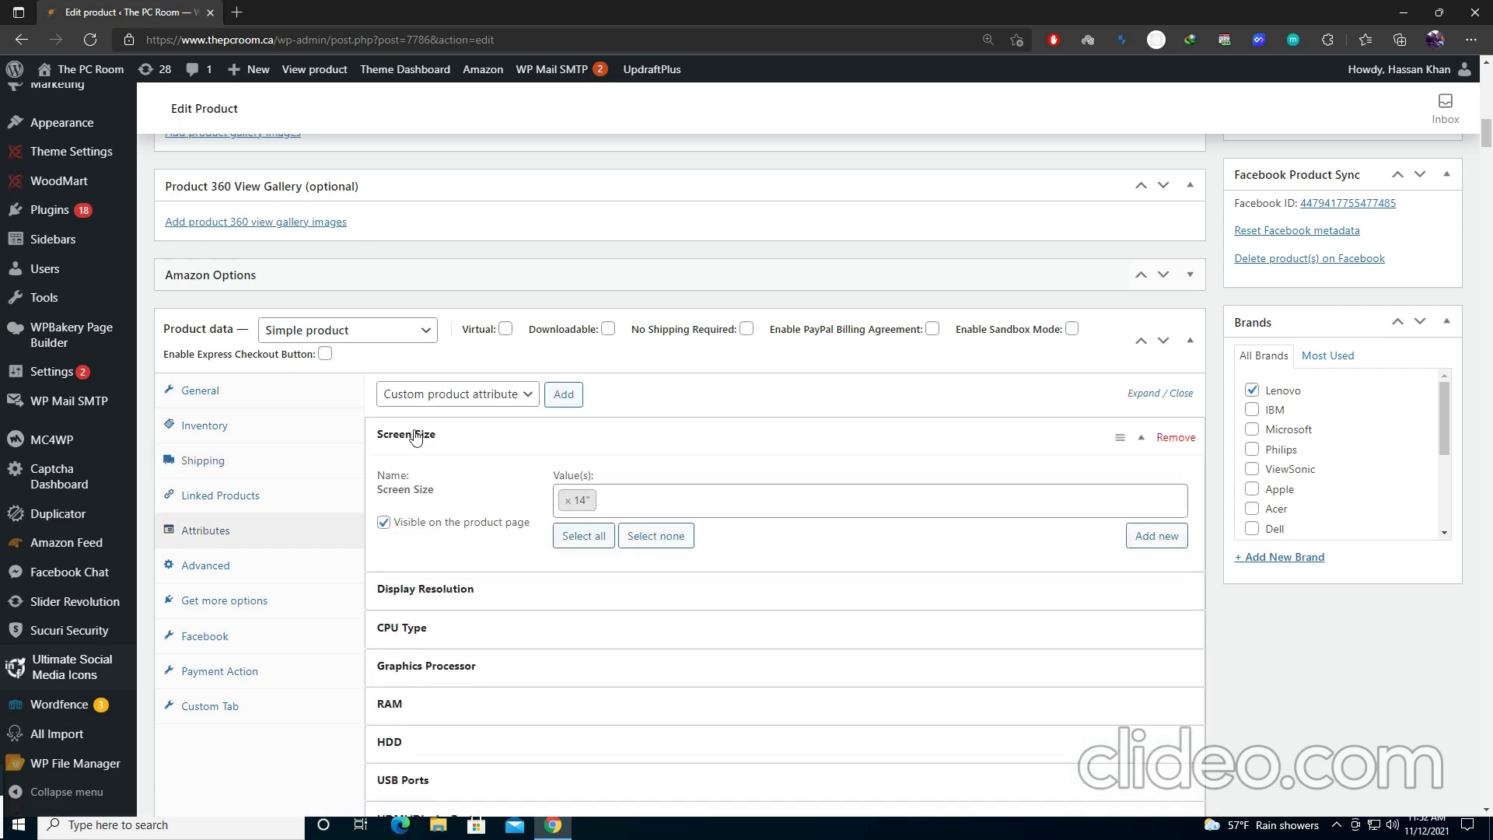
{"action": "left_click", "coordinate": [418, 437]}
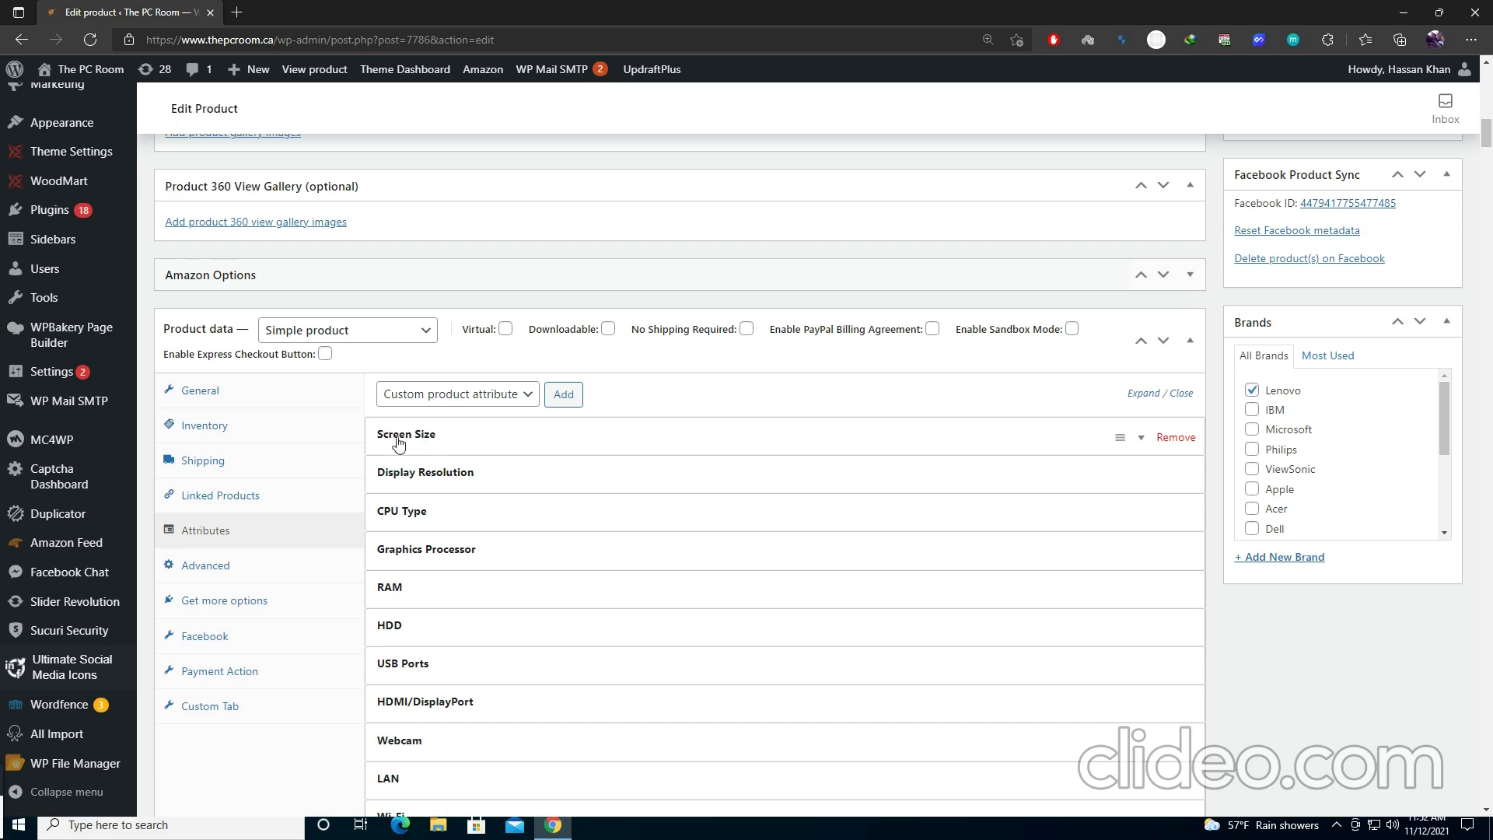
{"action": "scroll", "coordinate": [450, 620], "scroll_direction": "down", "scroll_amount": 5}
{"action": "scroll", "coordinate": [413, 462], "scroll_direction": "up", "scroll_amount": 4}
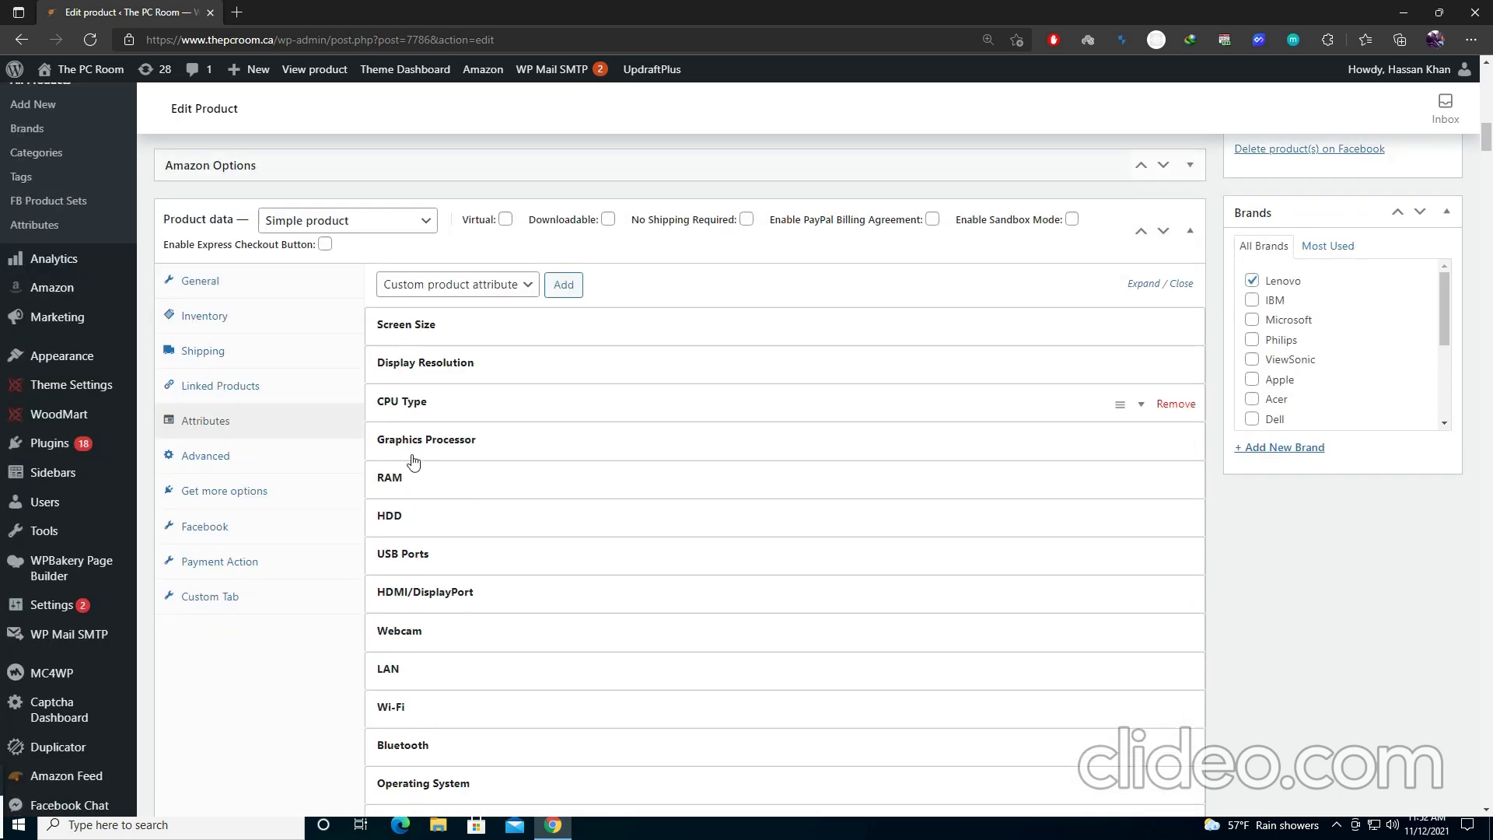
Step: Check the available product types and expand the product's Amazon Options
{"action": "left_click", "coordinate": [407, 216]}
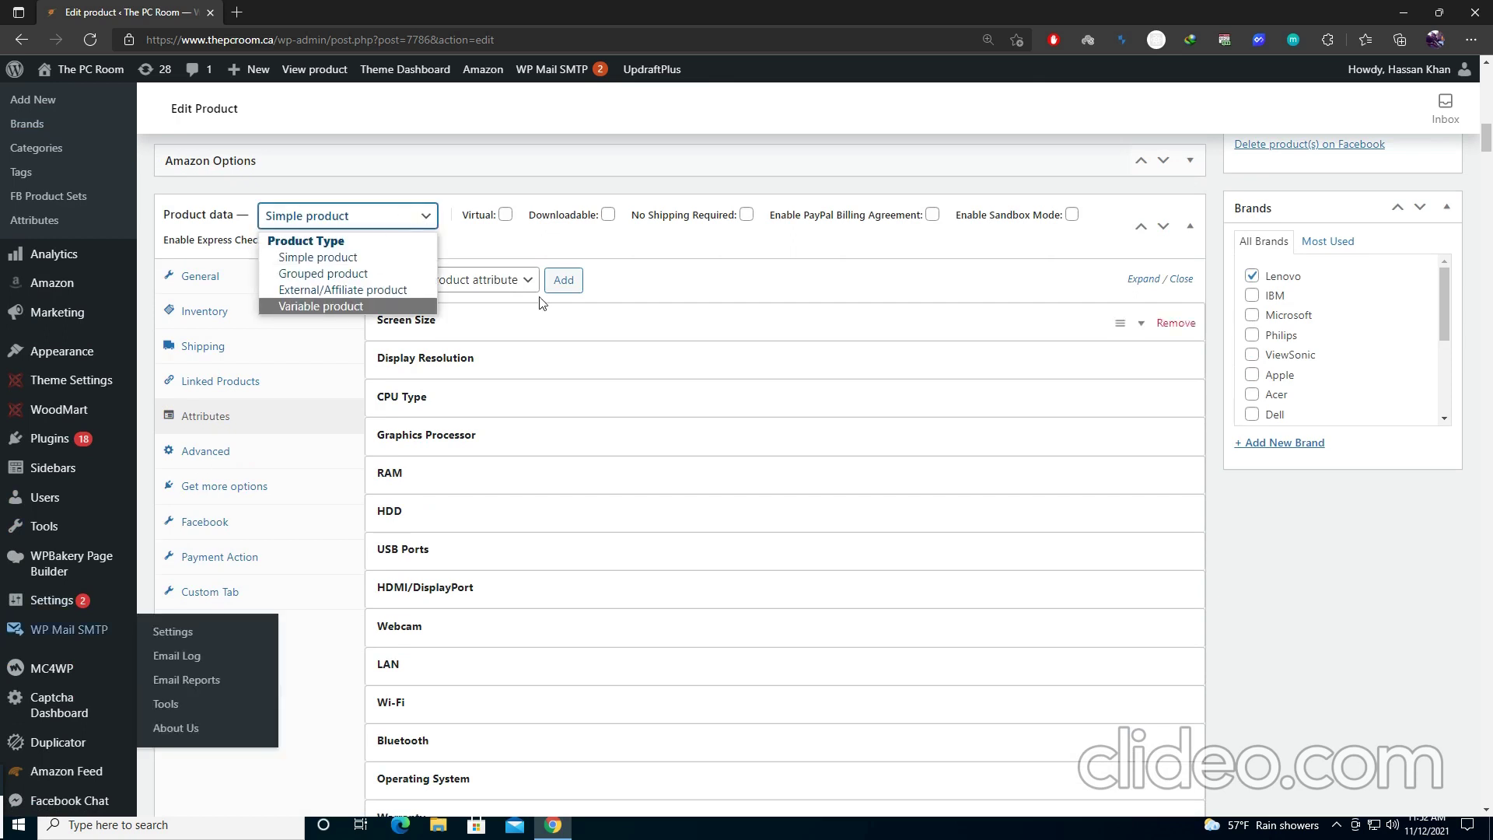
{"action": "left_click", "coordinate": [640, 256]}
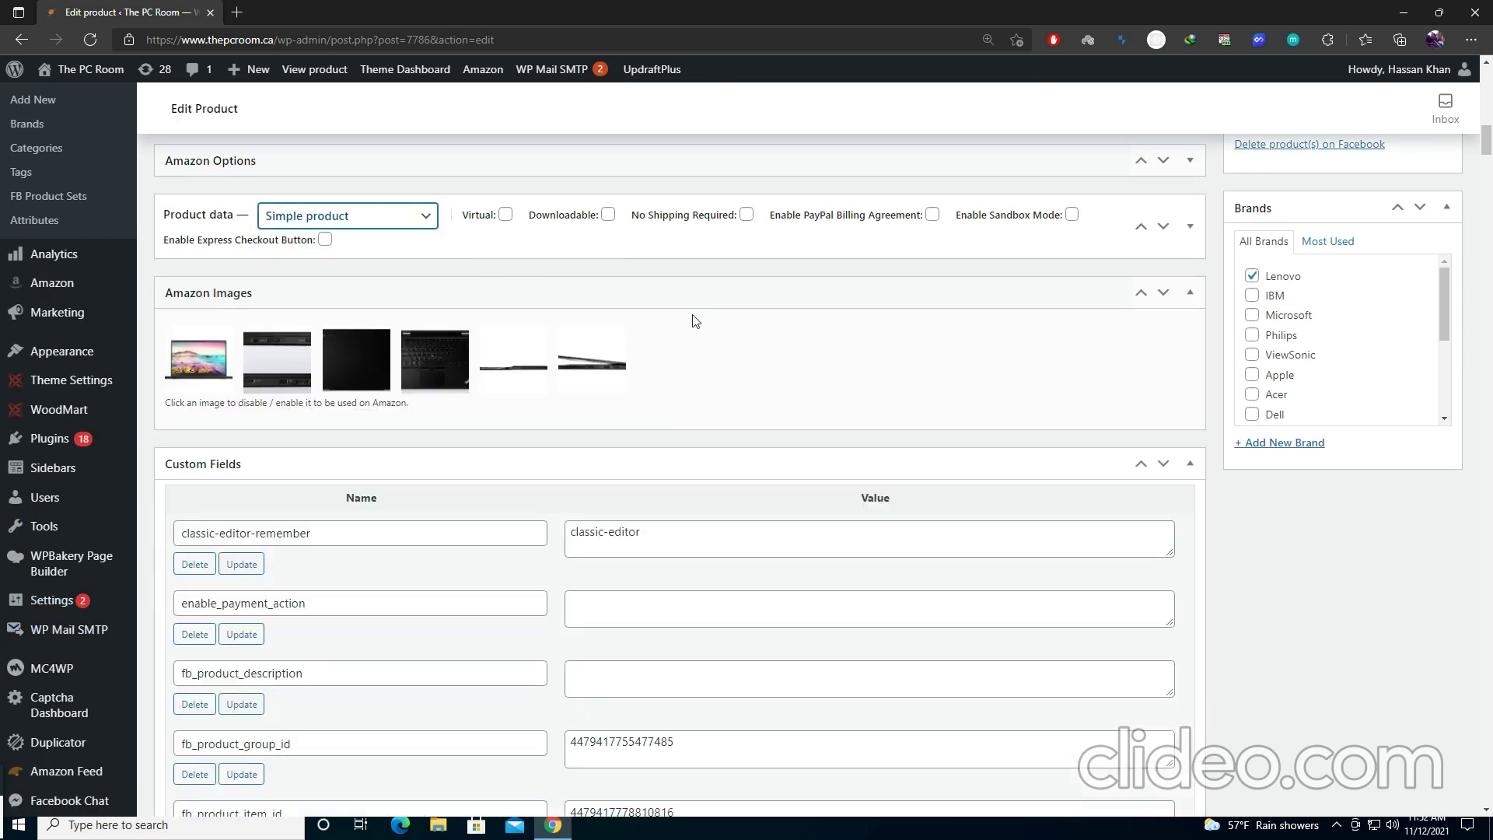
{"action": "left_click", "coordinate": [853, 281]}
{"action": "left_click", "coordinate": [840, 287]}
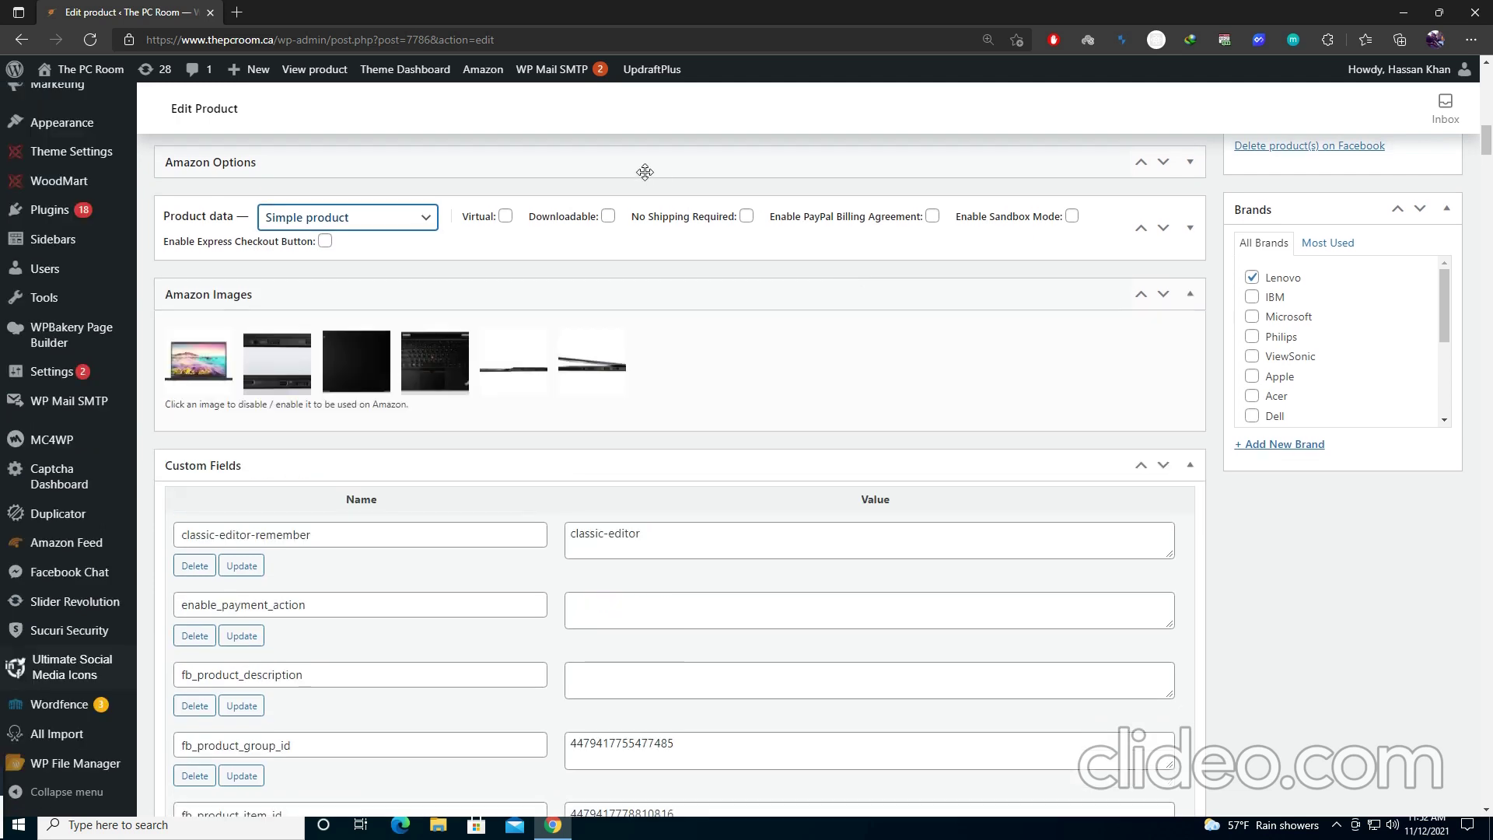
{"action": "left_click", "coordinate": [621, 163]}
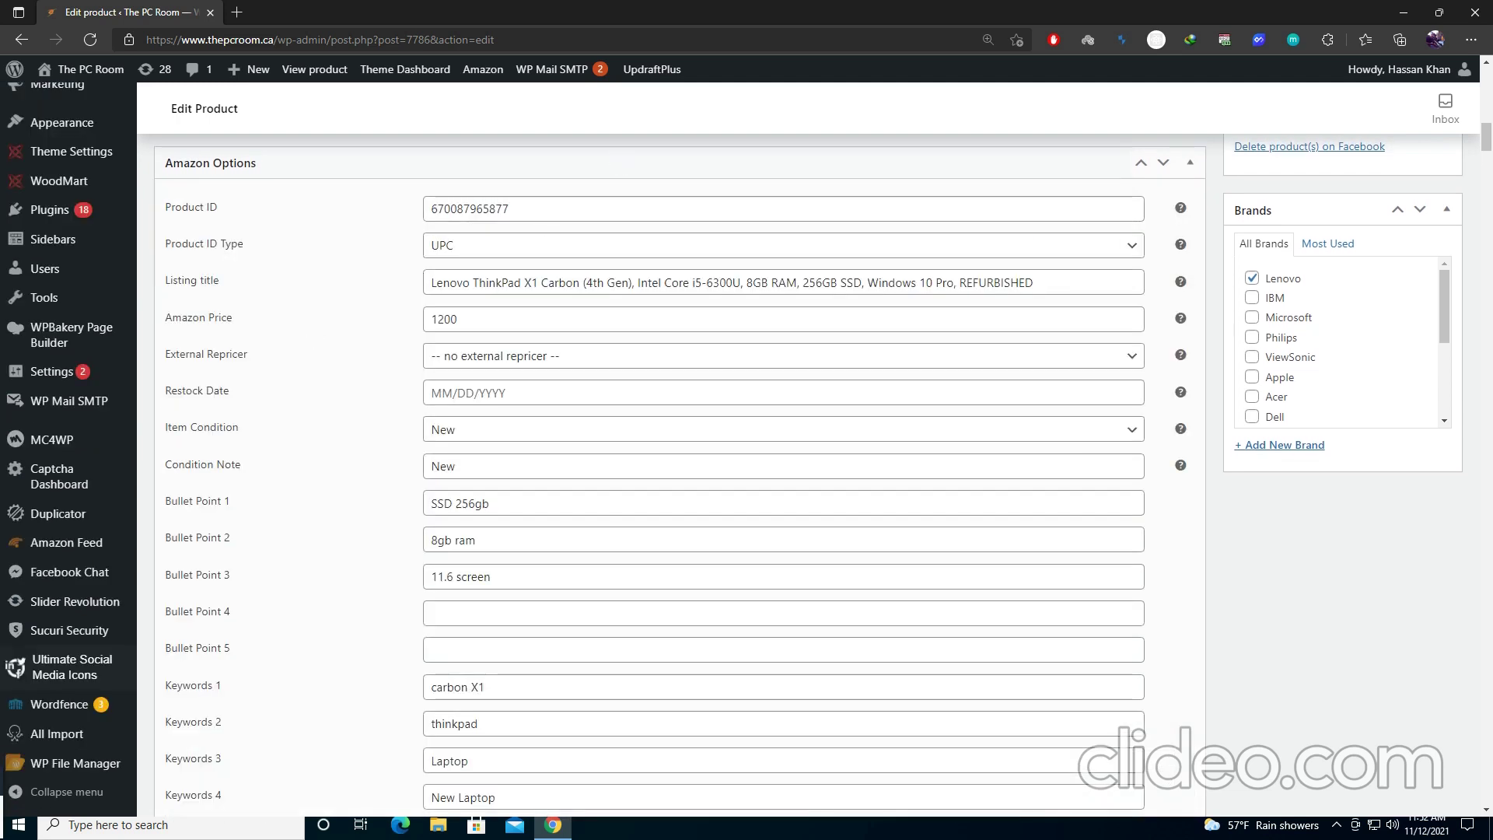
{"action": "scroll", "coordinate": [697, 490], "scroll_direction": "up", "scroll_amount": 5}
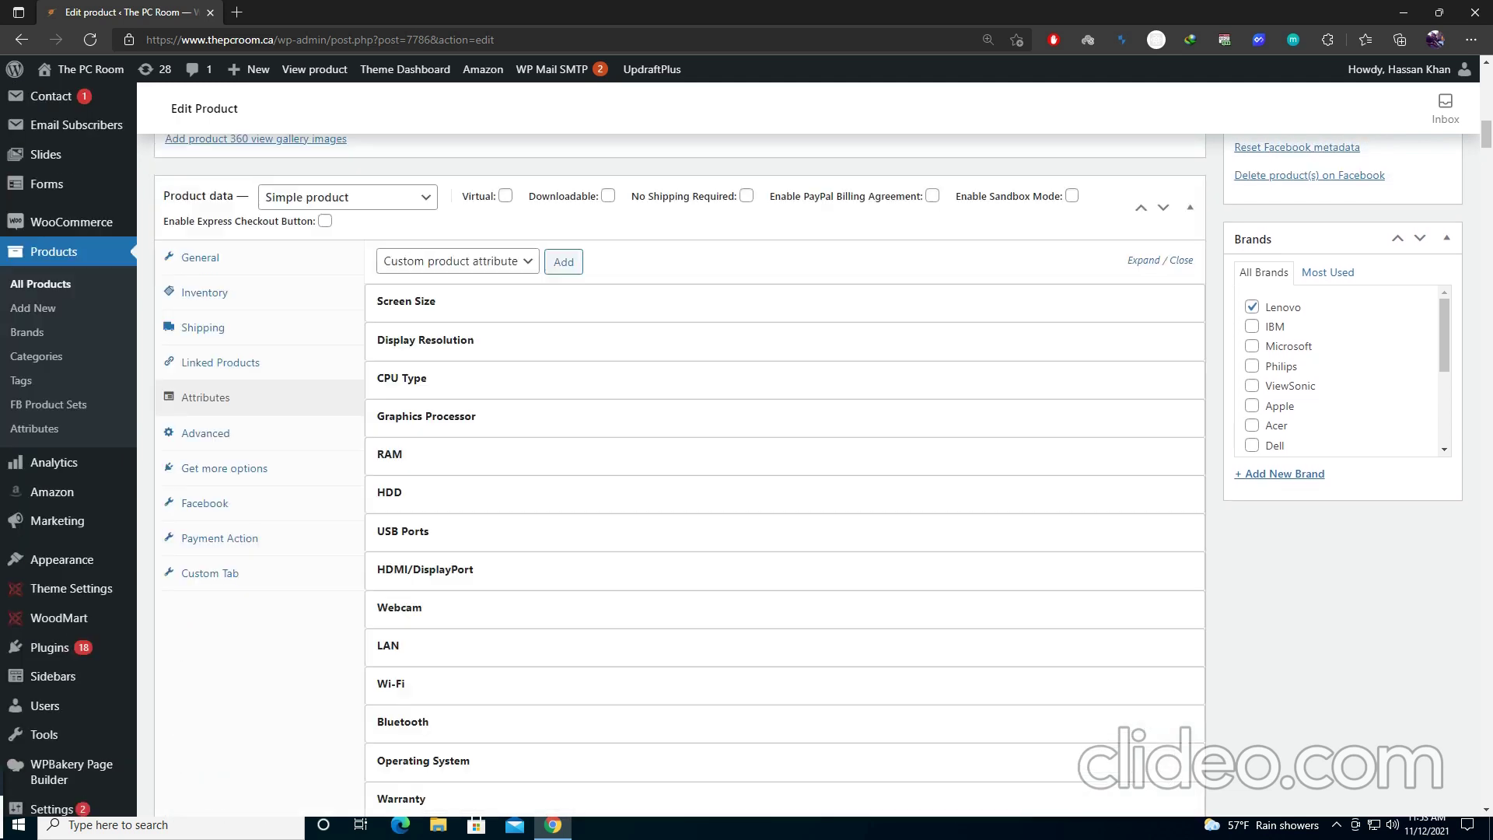
Step: Add the existing Color attribute to the product's attributes
{"action": "left_click", "coordinate": [423, 262]}
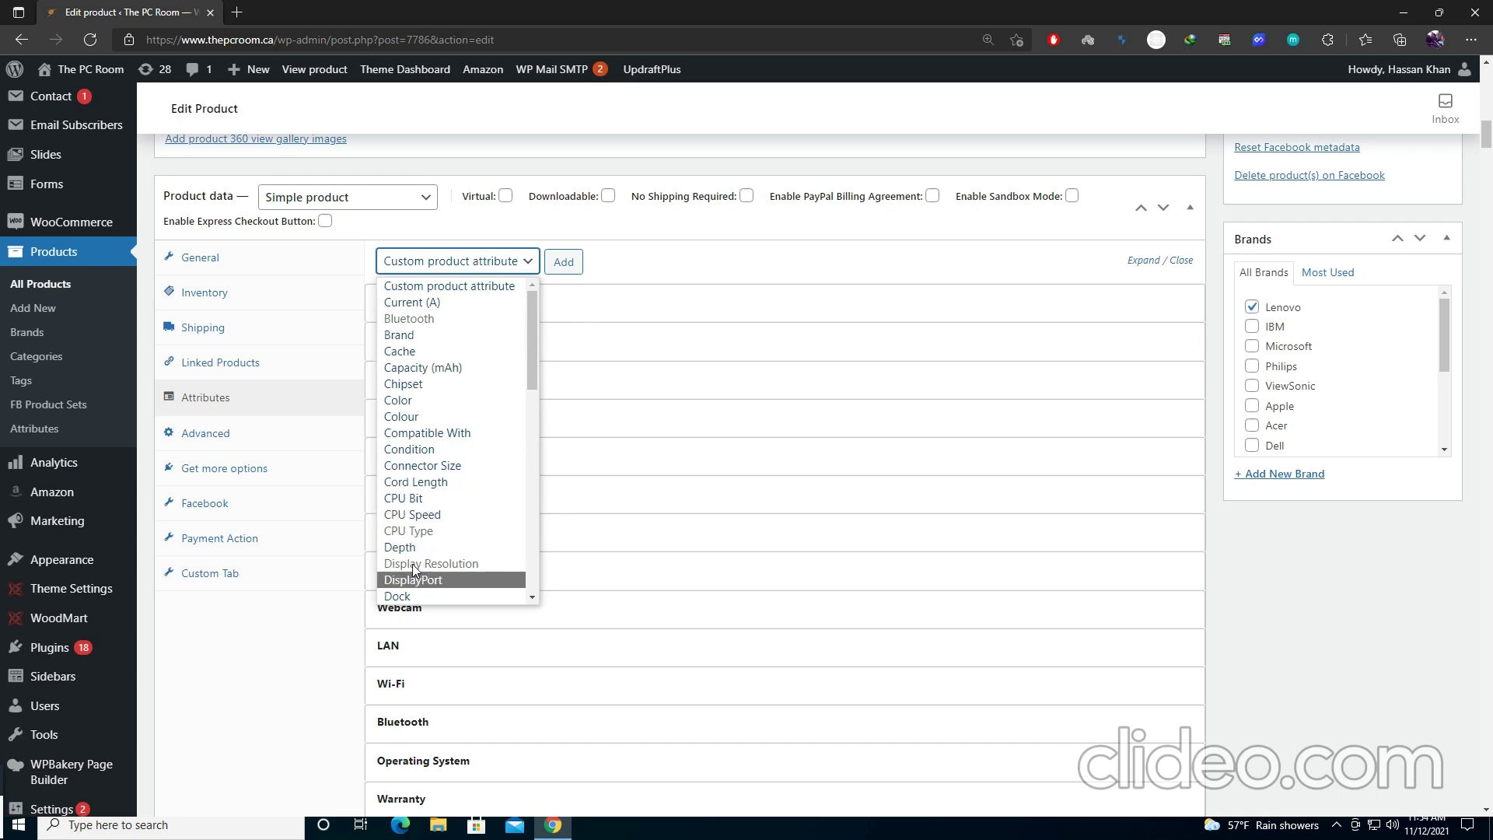
{"action": "scroll", "coordinate": [435, 568], "scroll_direction": "down", "scroll_amount": 5}
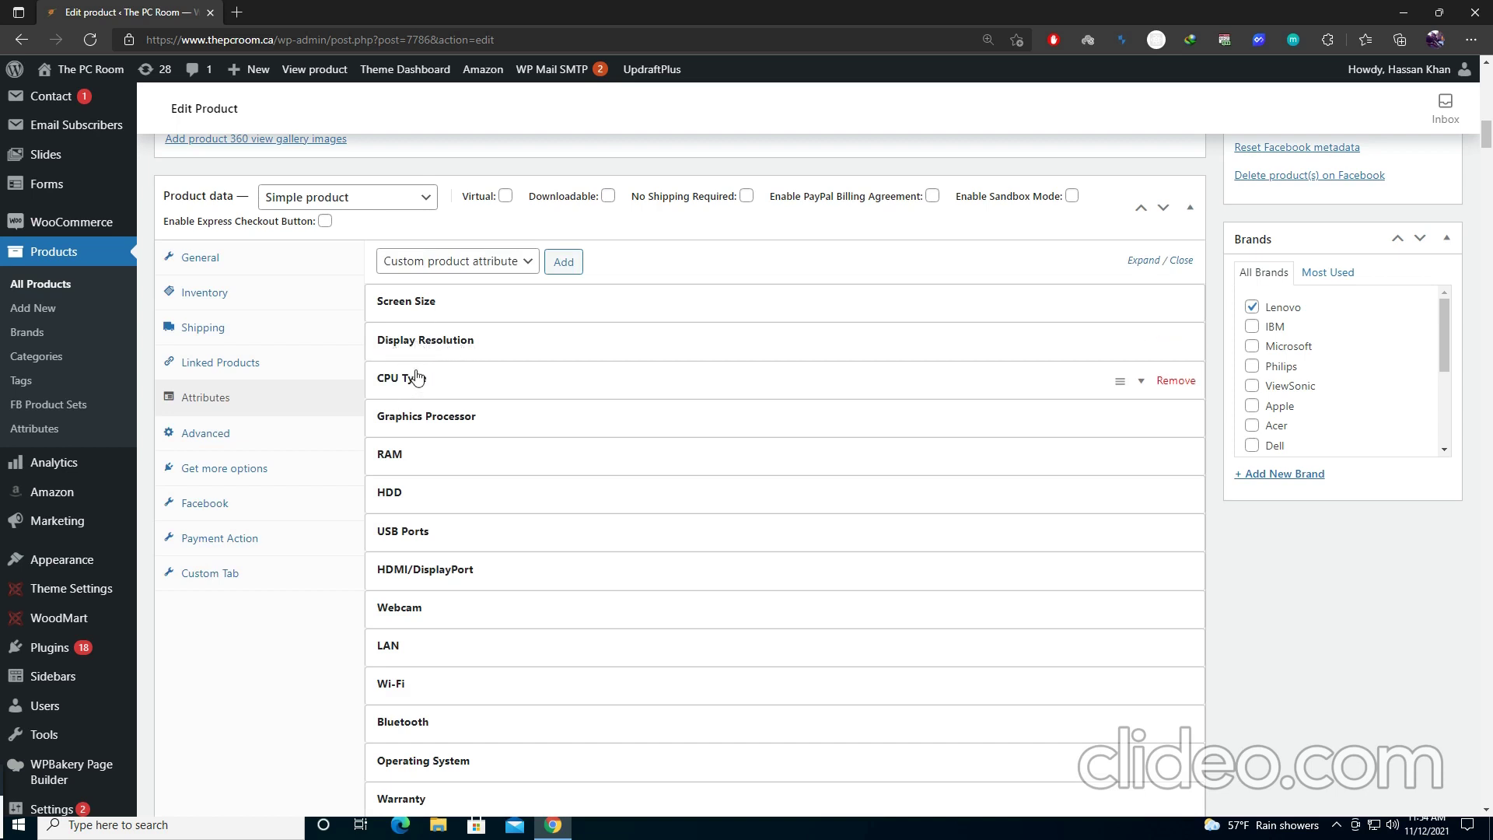
{"action": "left_click", "coordinate": [464, 262]}
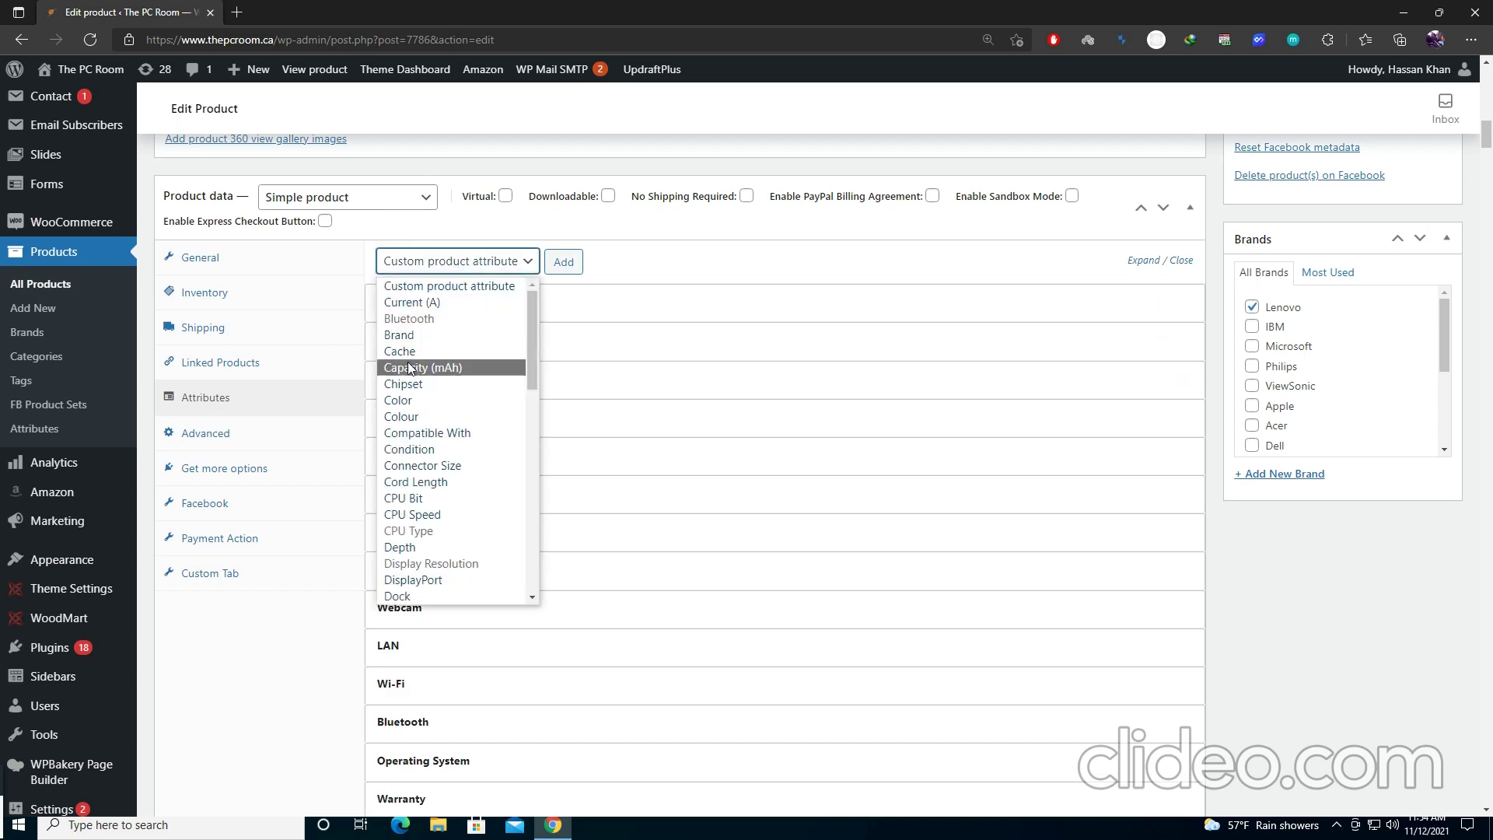
{"action": "left_click", "coordinate": [406, 401]}
{"action": "left_click", "coordinate": [562, 261]}
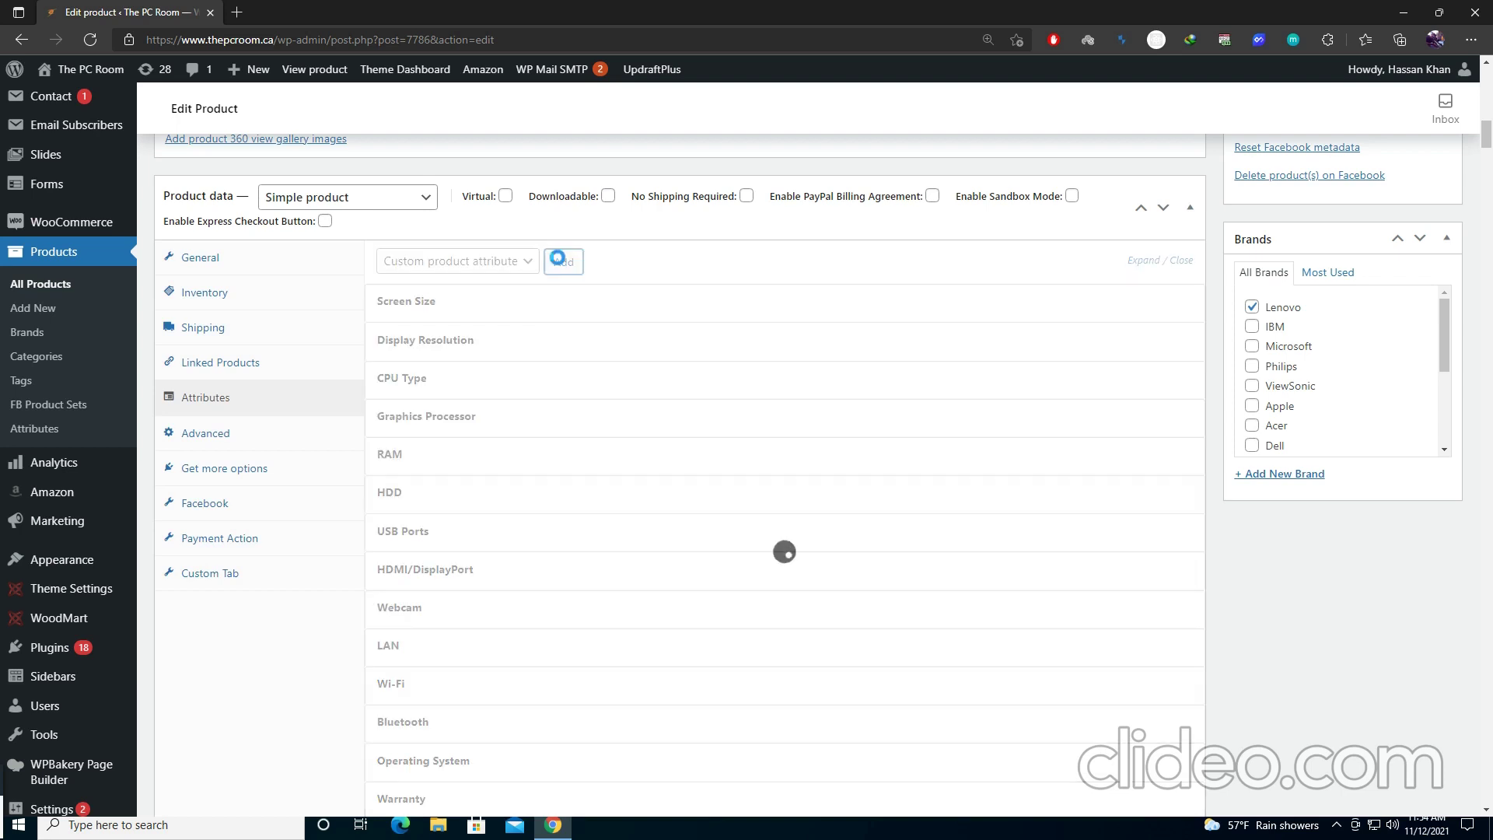
{"action": "scroll", "coordinate": [476, 430], "scroll_direction": "down", "scroll_amount": 7}
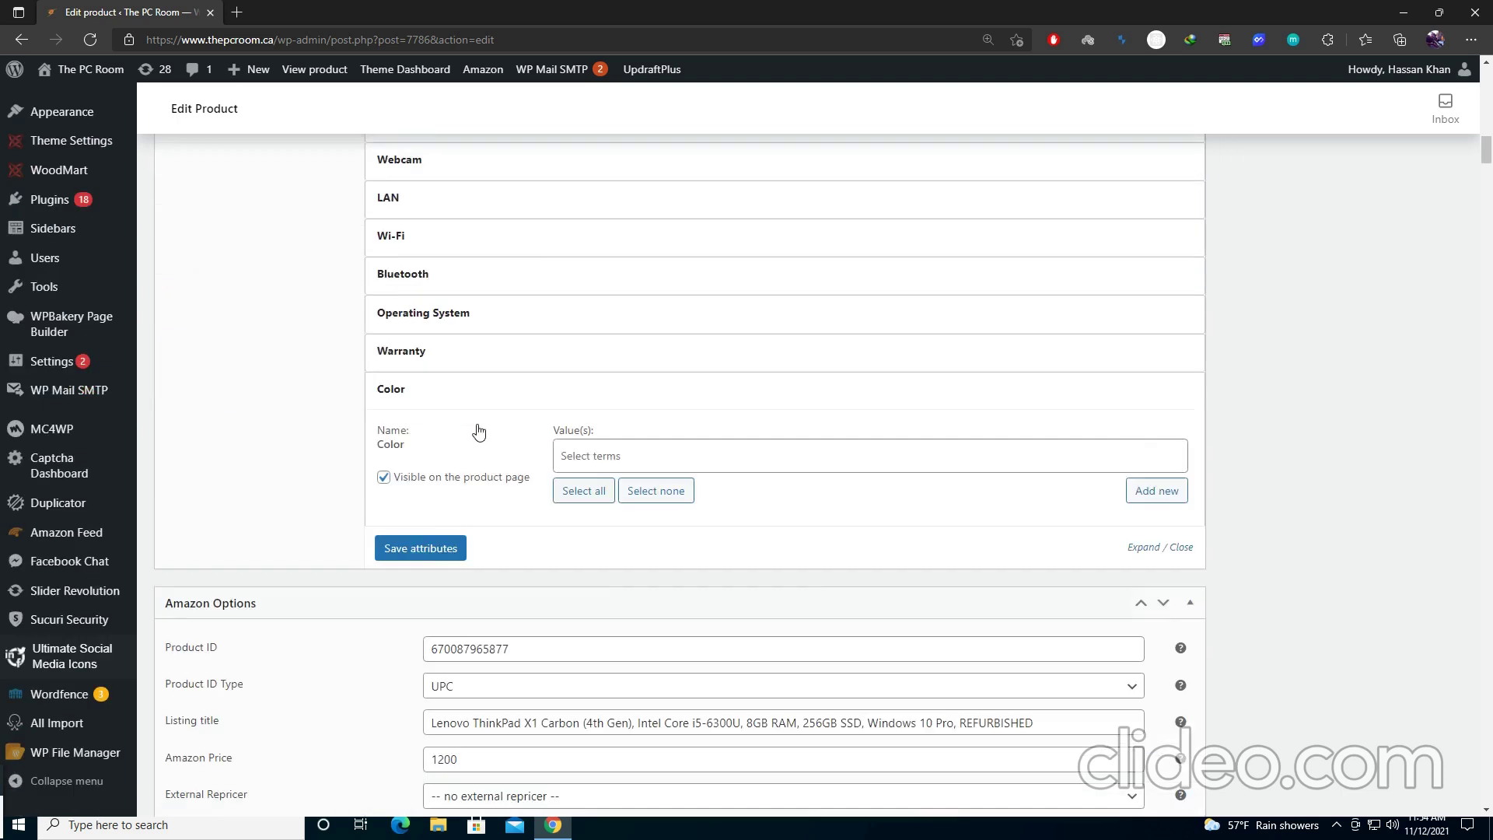
{"action": "scroll", "coordinate": [442, 350], "scroll_direction": "up", "scroll_amount": 1}
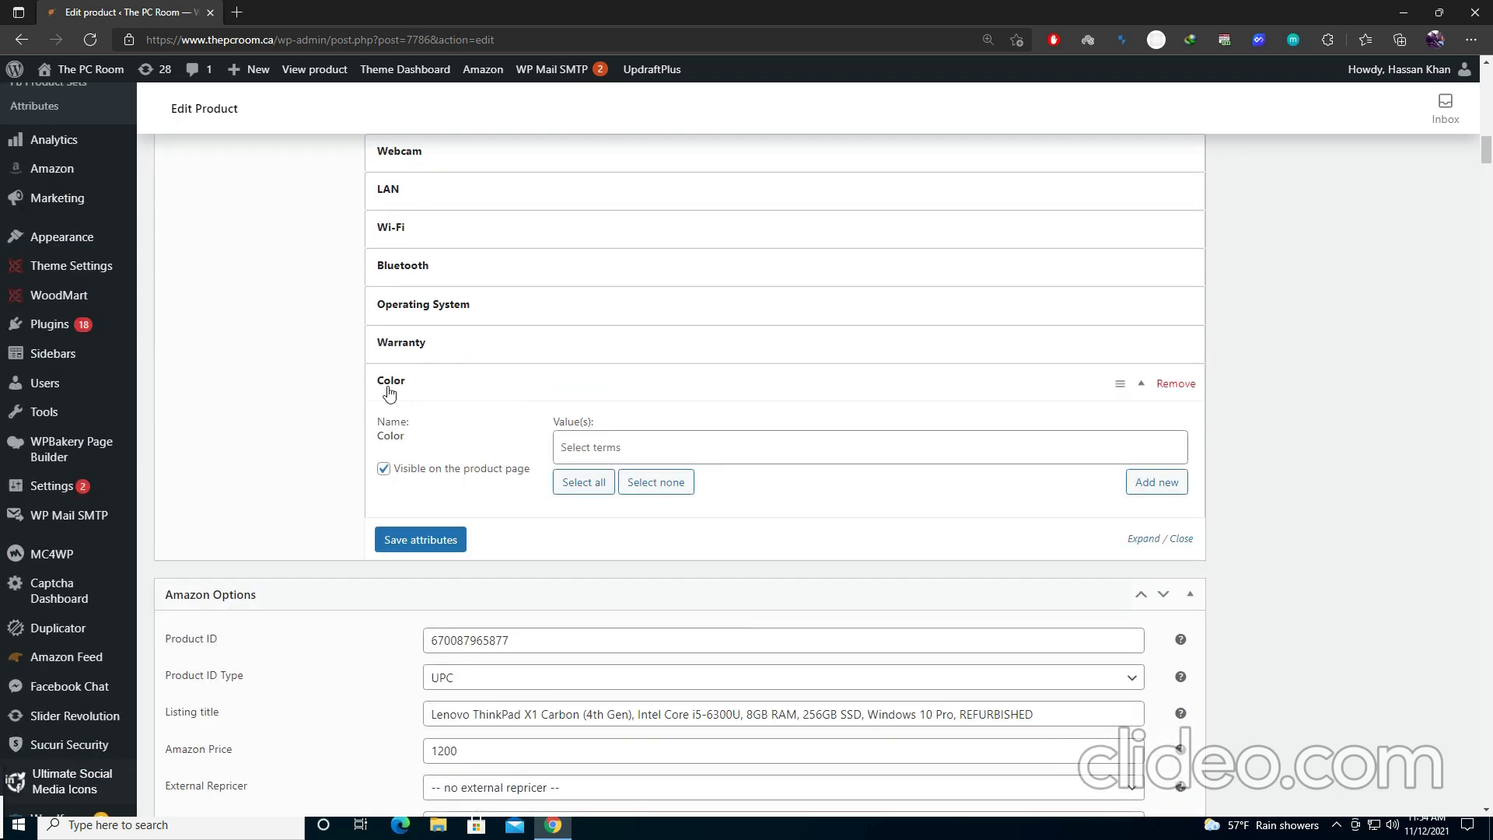
Step: Select black as a Color value and create a new color term named white
{"action": "left_click", "coordinate": [599, 445]}
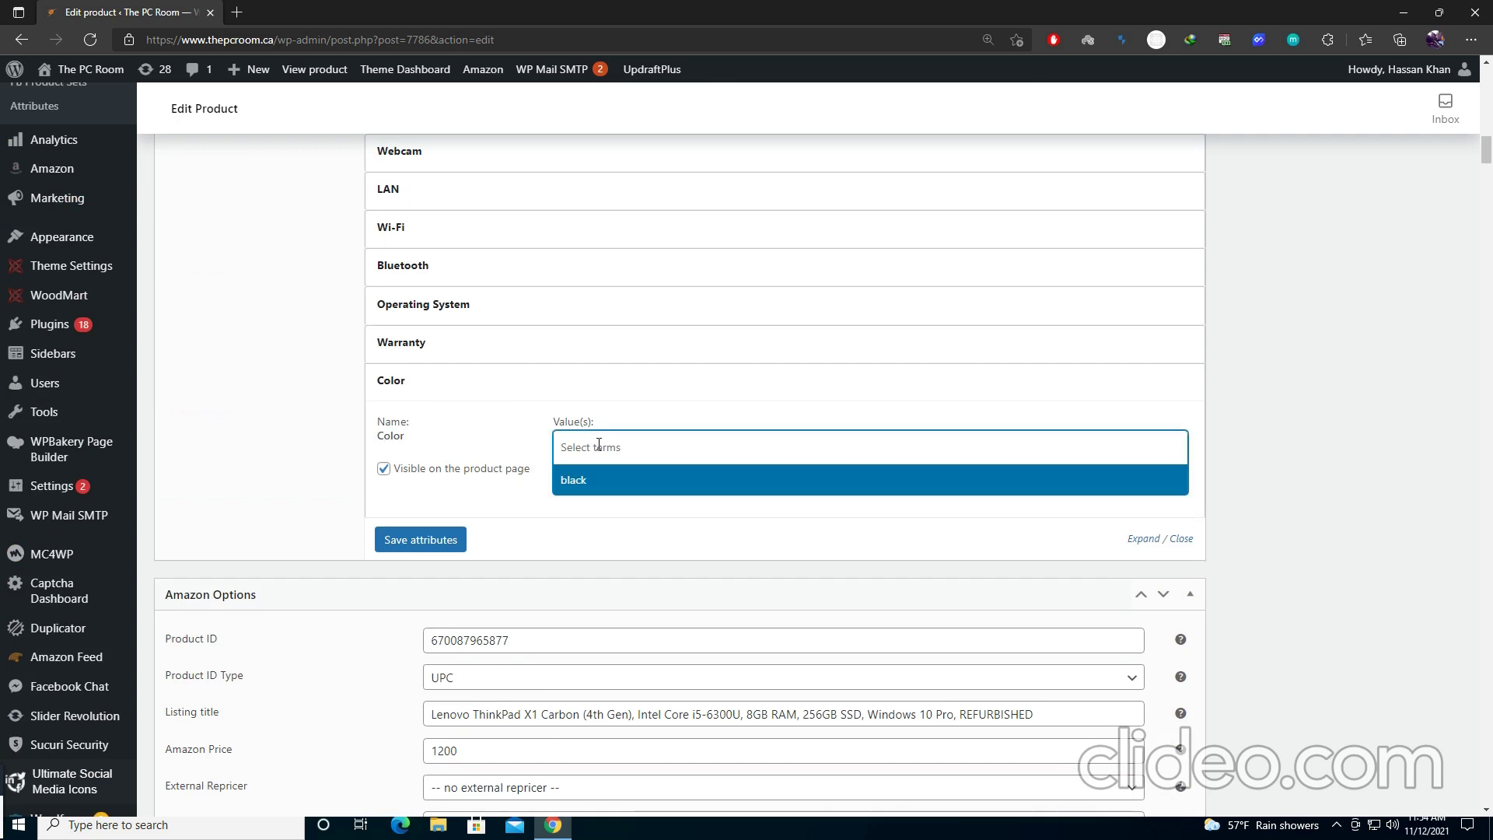
{"action": "left_click", "coordinate": [578, 481]}
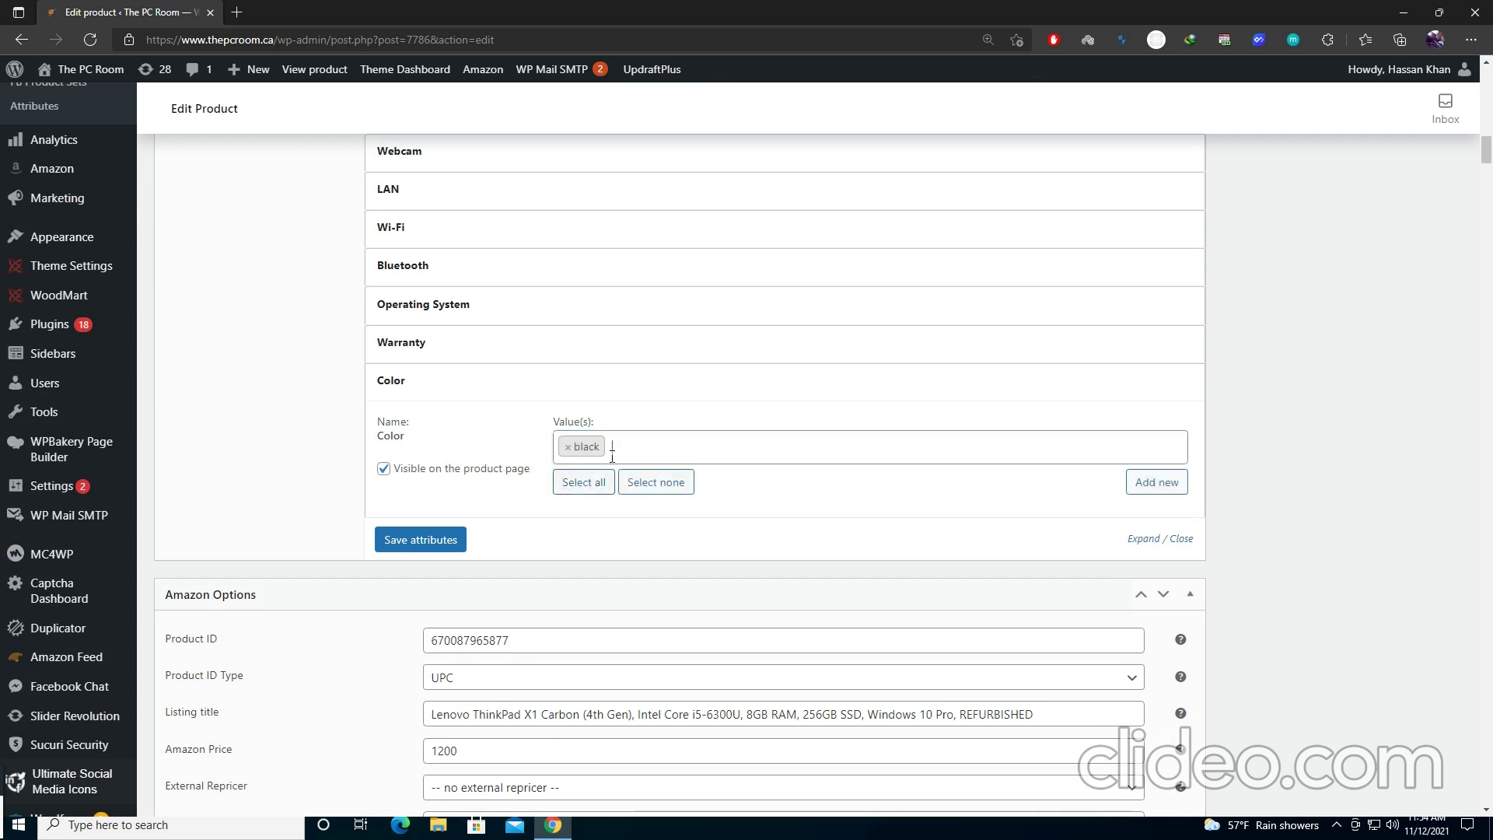
{"action": "left_click", "coordinate": [1156, 482]}
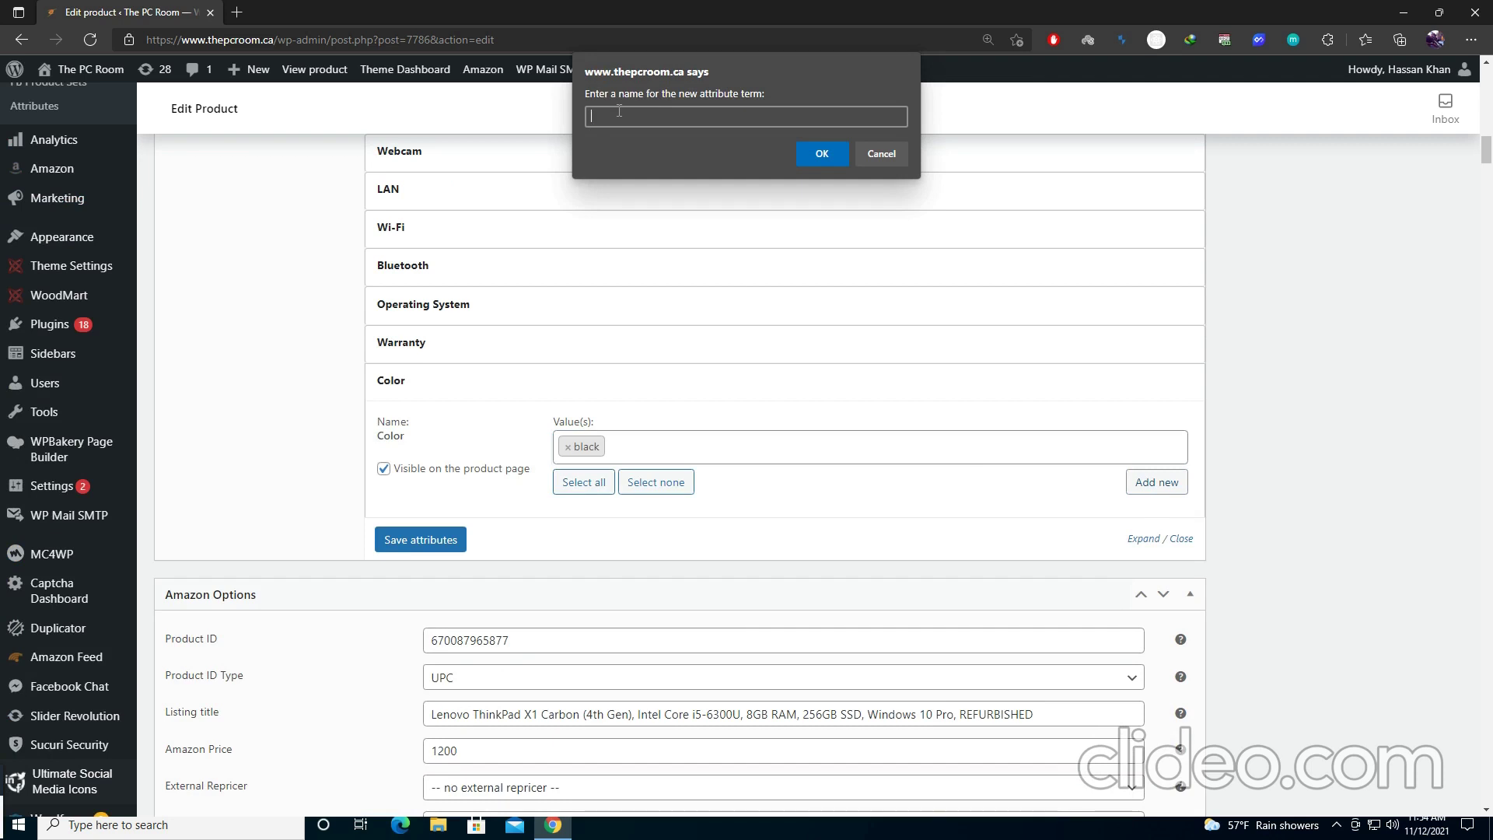
{"action": "left_click", "coordinate": [787, 155]}
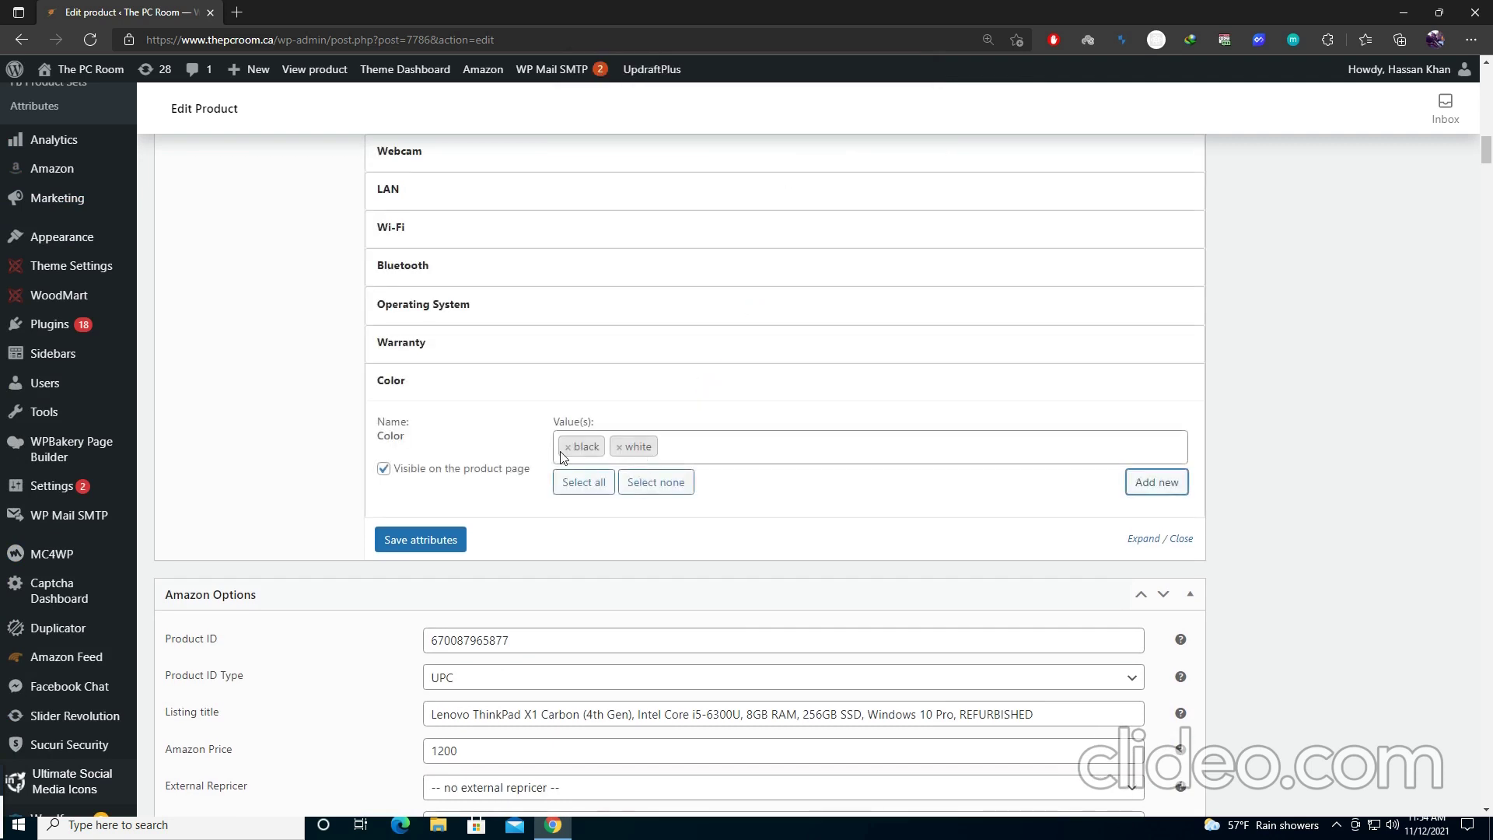
Step: Remove black from the Color attribute and leave only white selected as its value
{"action": "left_click", "coordinate": [566, 447]}
{"action": "left_click", "coordinate": [576, 506]}
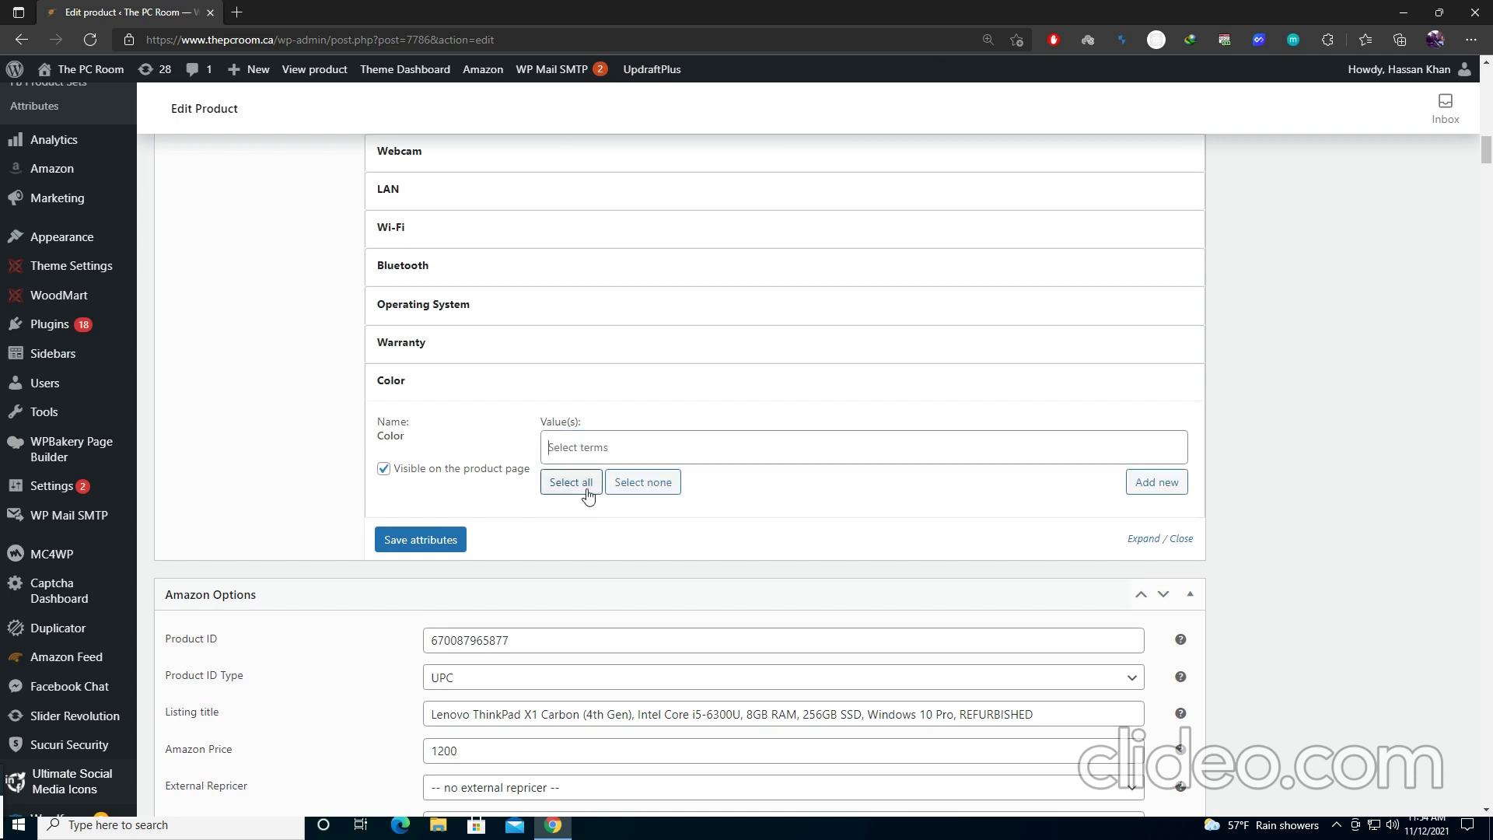
{"action": "left_click", "coordinate": [586, 451]}
{"action": "left_click", "coordinate": [572, 507]}
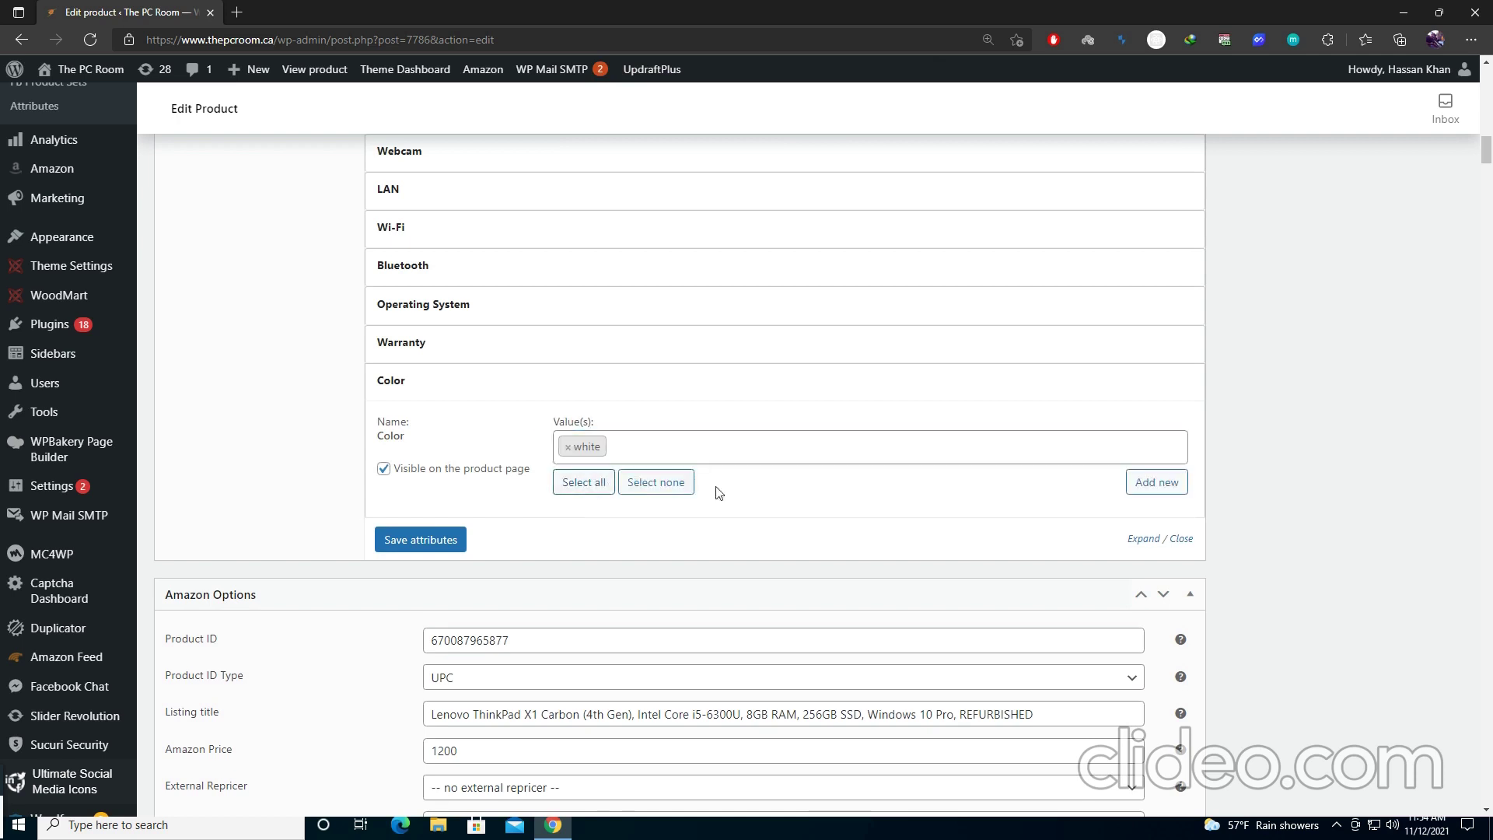
{"action": "scroll", "coordinate": [380, 474], "scroll_direction": "up", "scroll_amount": 3}
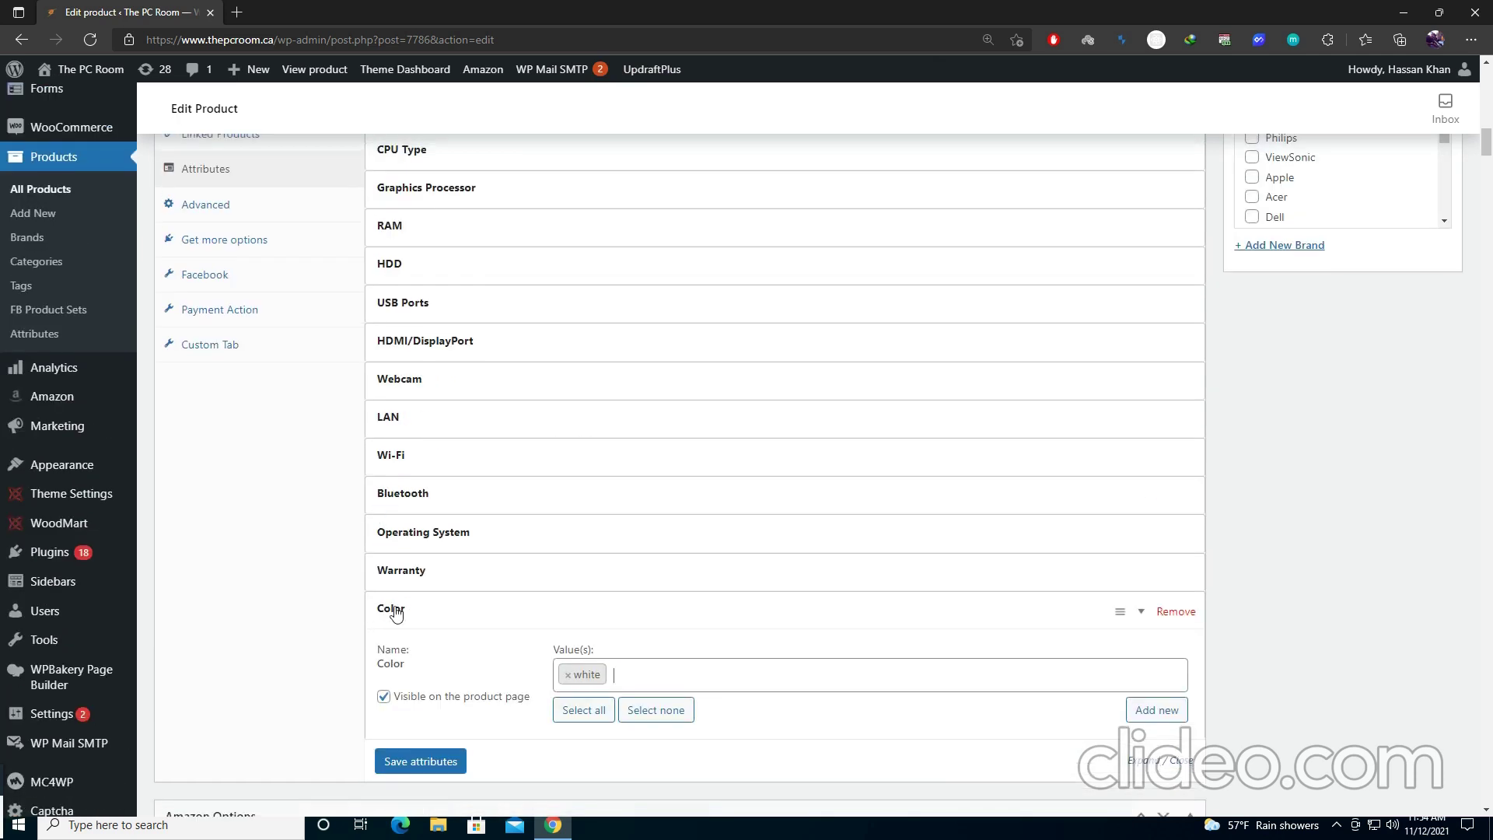
Step: Collapse the Color attribute, save the product's attributes, and open the advanced product data
{"action": "left_click", "coordinate": [392, 610]}
{"action": "scroll", "coordinate": [406, 493], "scroll_direction": "up", "scroll_amount": 2}
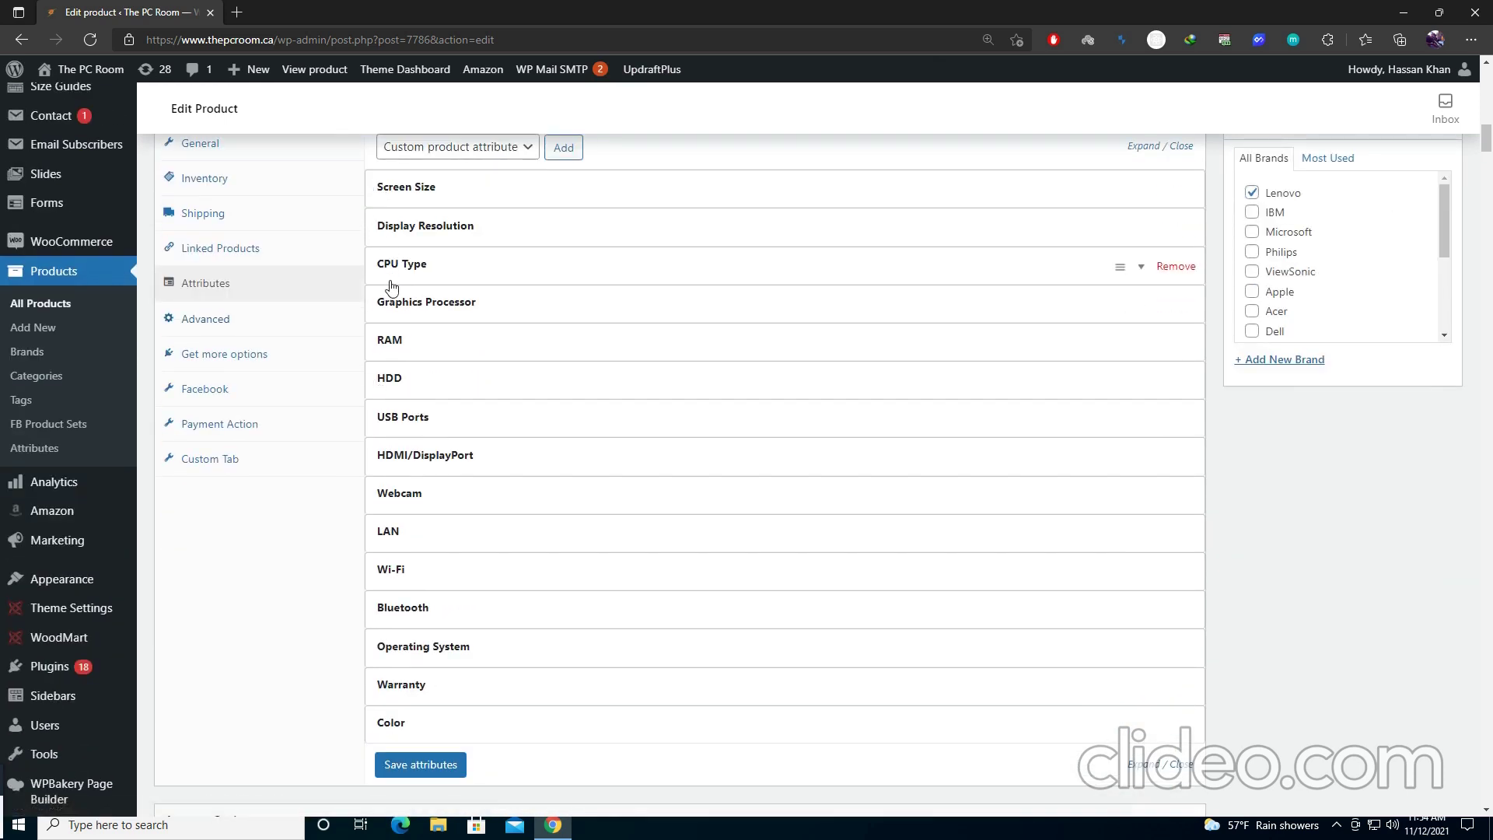
{"action": "left_click", "coordinate": [420, 765]}
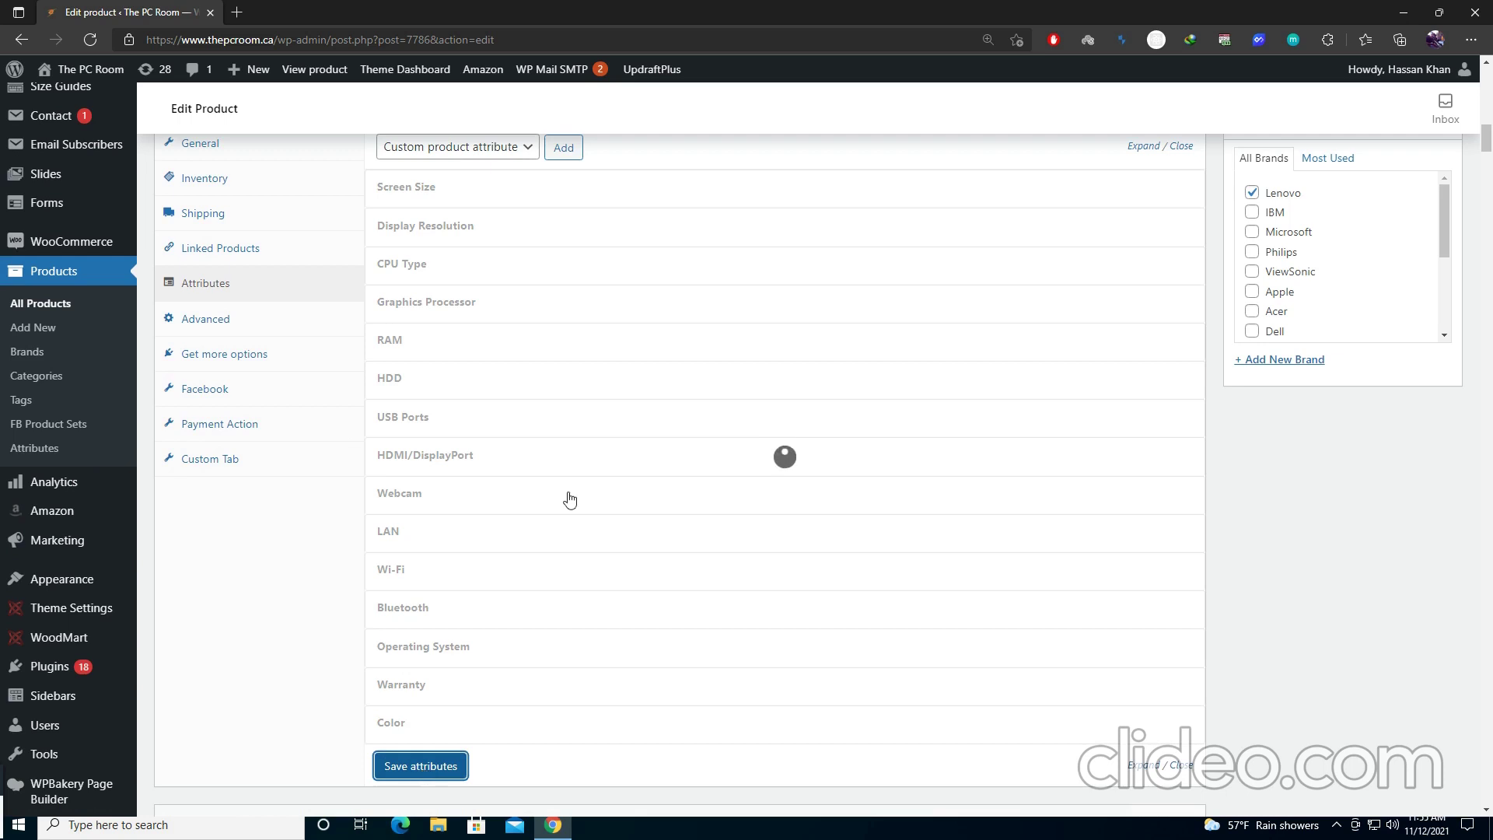
{"action": "left_click", "coordinate": [193, 325]}
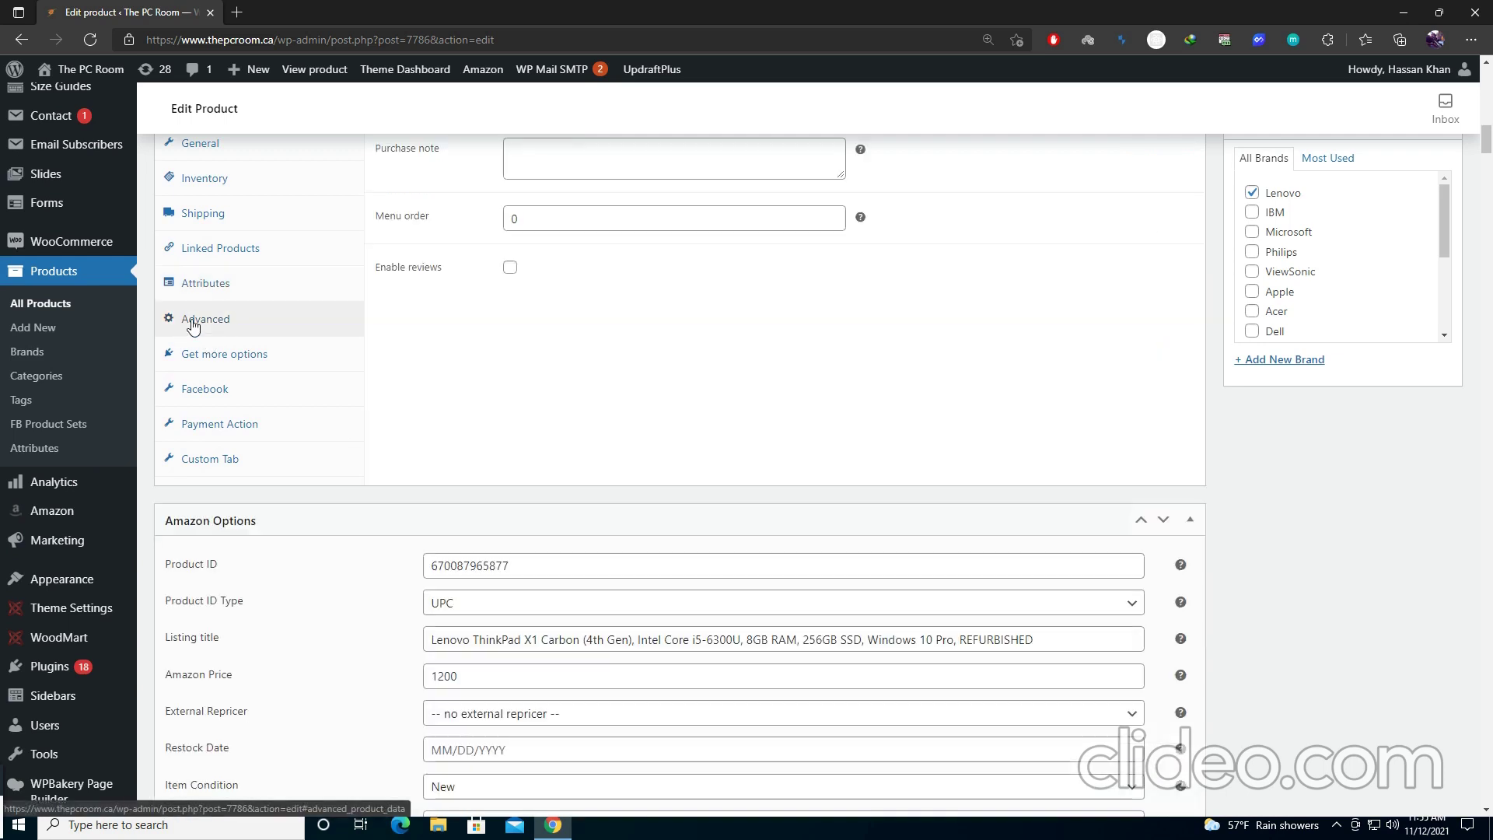
{"action": "scroll", "coordinate": [210, 357], "scroll_direction": "up", "scroll_amount": 2}
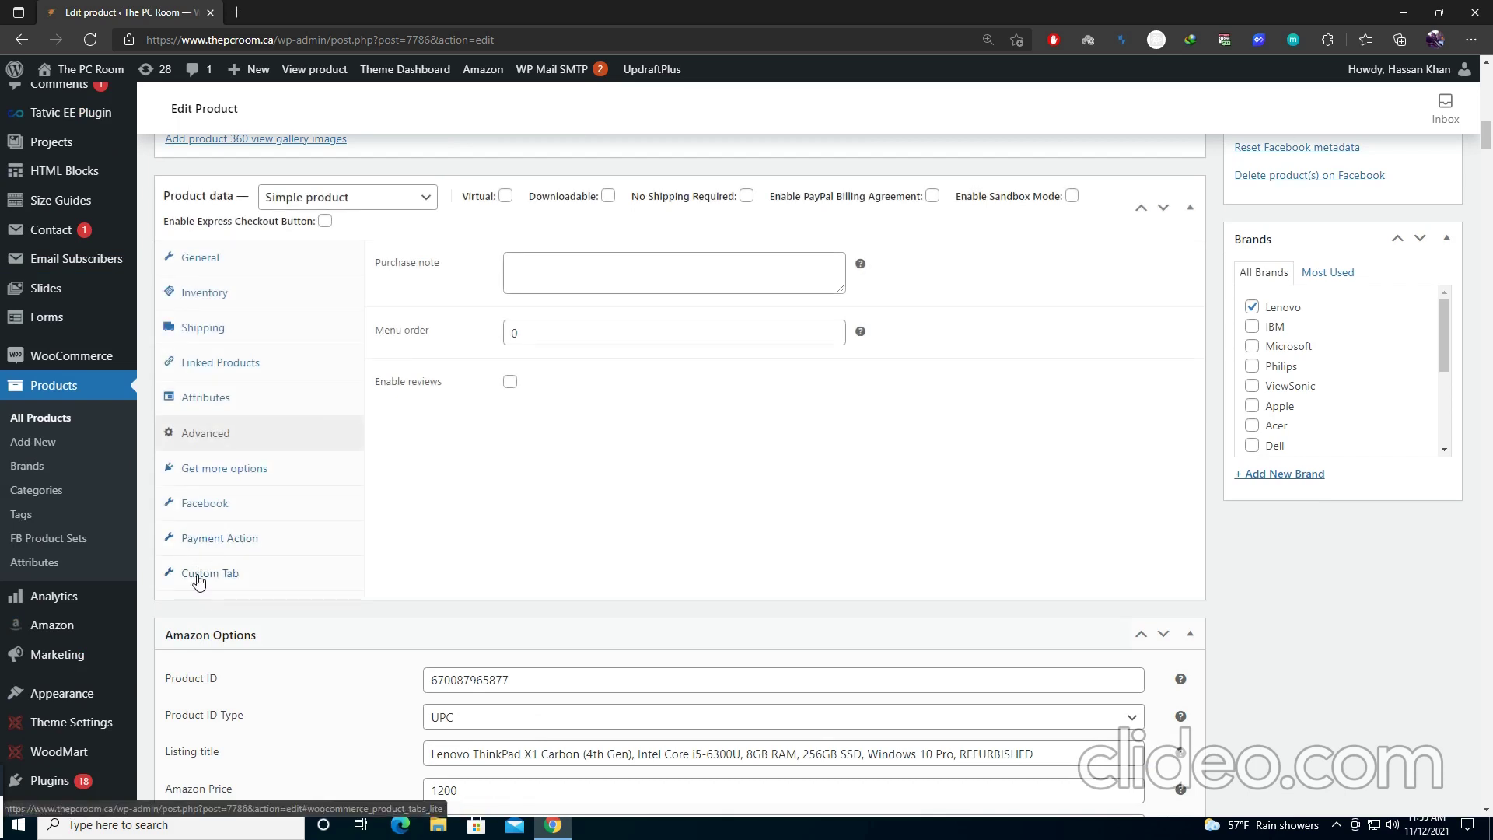
{"action": "scroll", "coordinate": [226, 572], "scroll_direction": "down", "scroll_amount": 4}
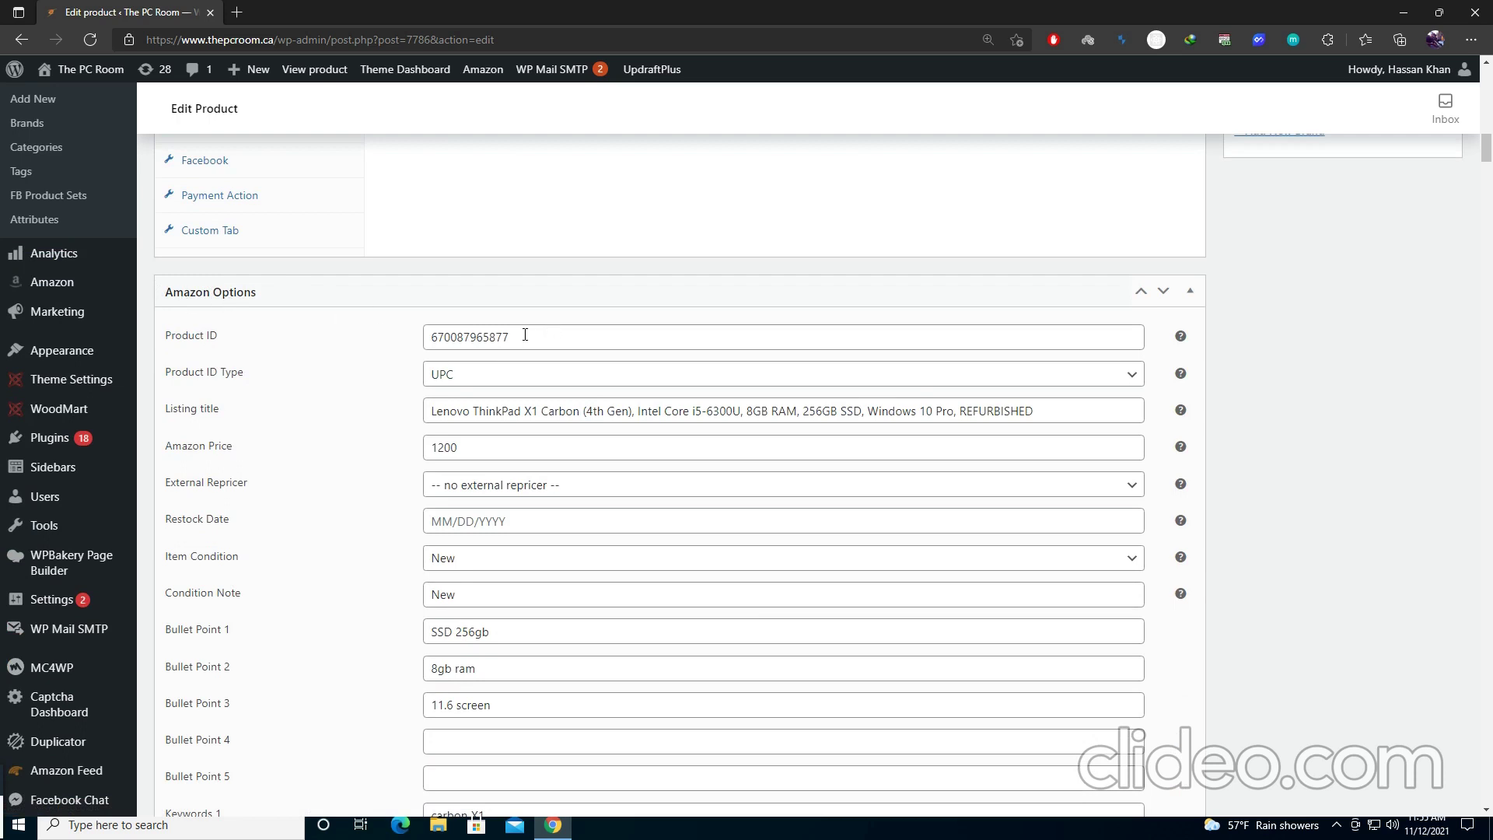
{"action": "left_click_drag", "start_coordinate": [525, 334], "coordinate": [410, 334]}
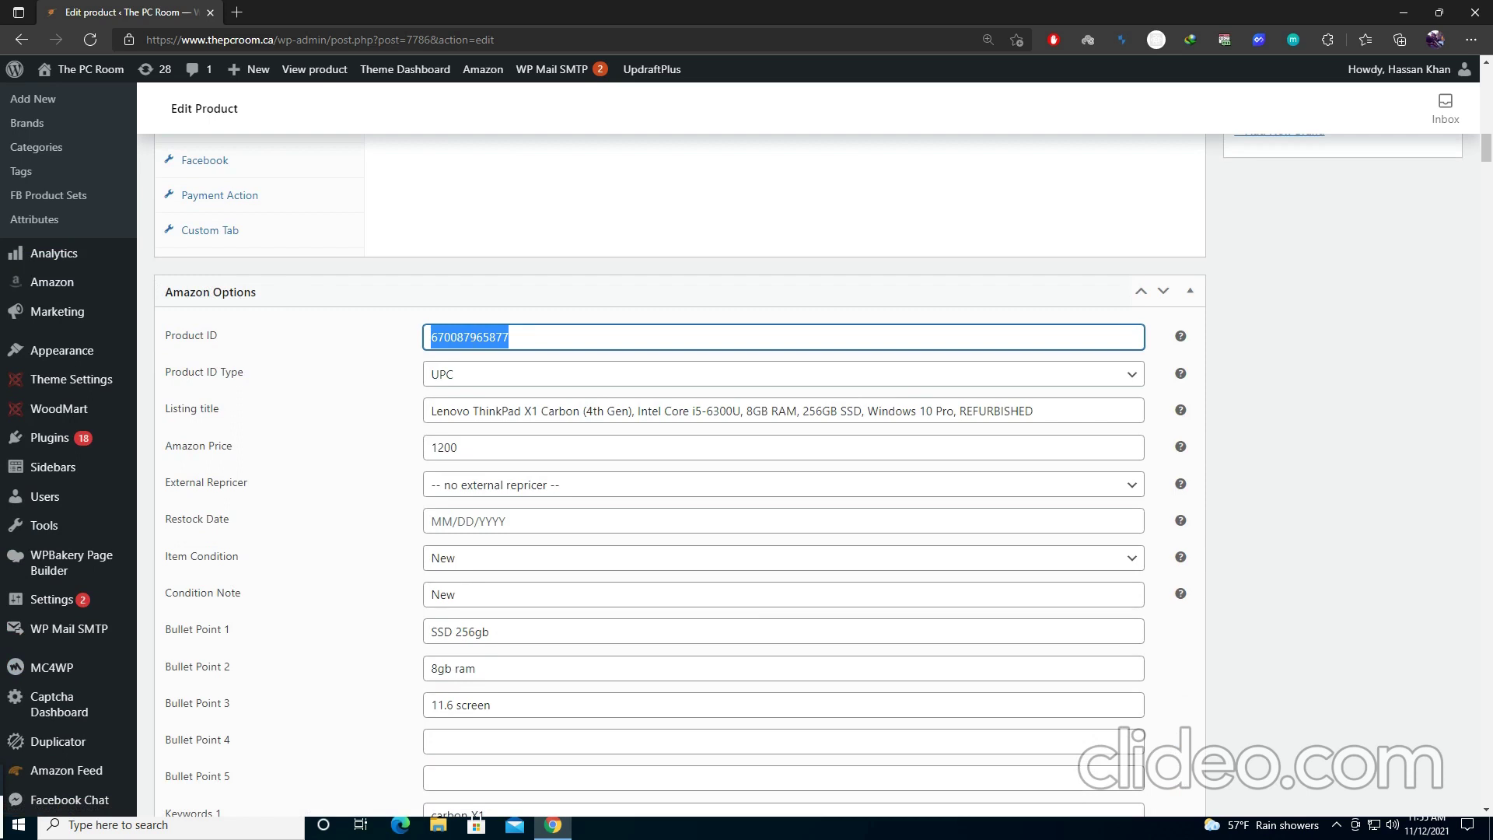
{"action": "key", "text": "alt+Tab"}
{"action": "left_click", "coordinate": [886, 497]}
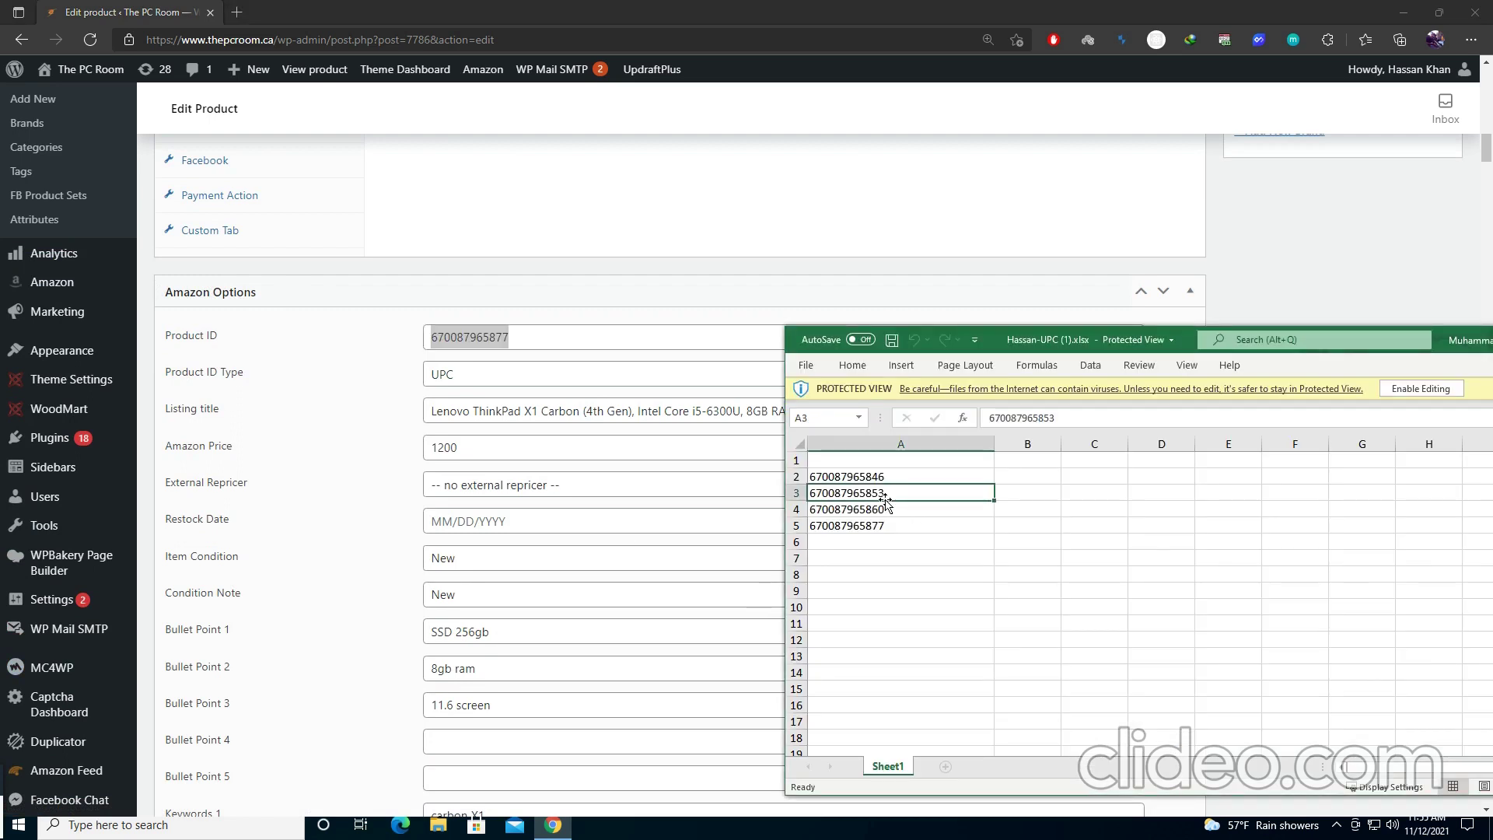
{"action": "key", "text": "ctrl+c"}
{"action": "left_click", "coordinate": [548, 335]}
{"action": "key", "text": "ctrl+a"}
{"action": "key", "text": "ctrl+v"}
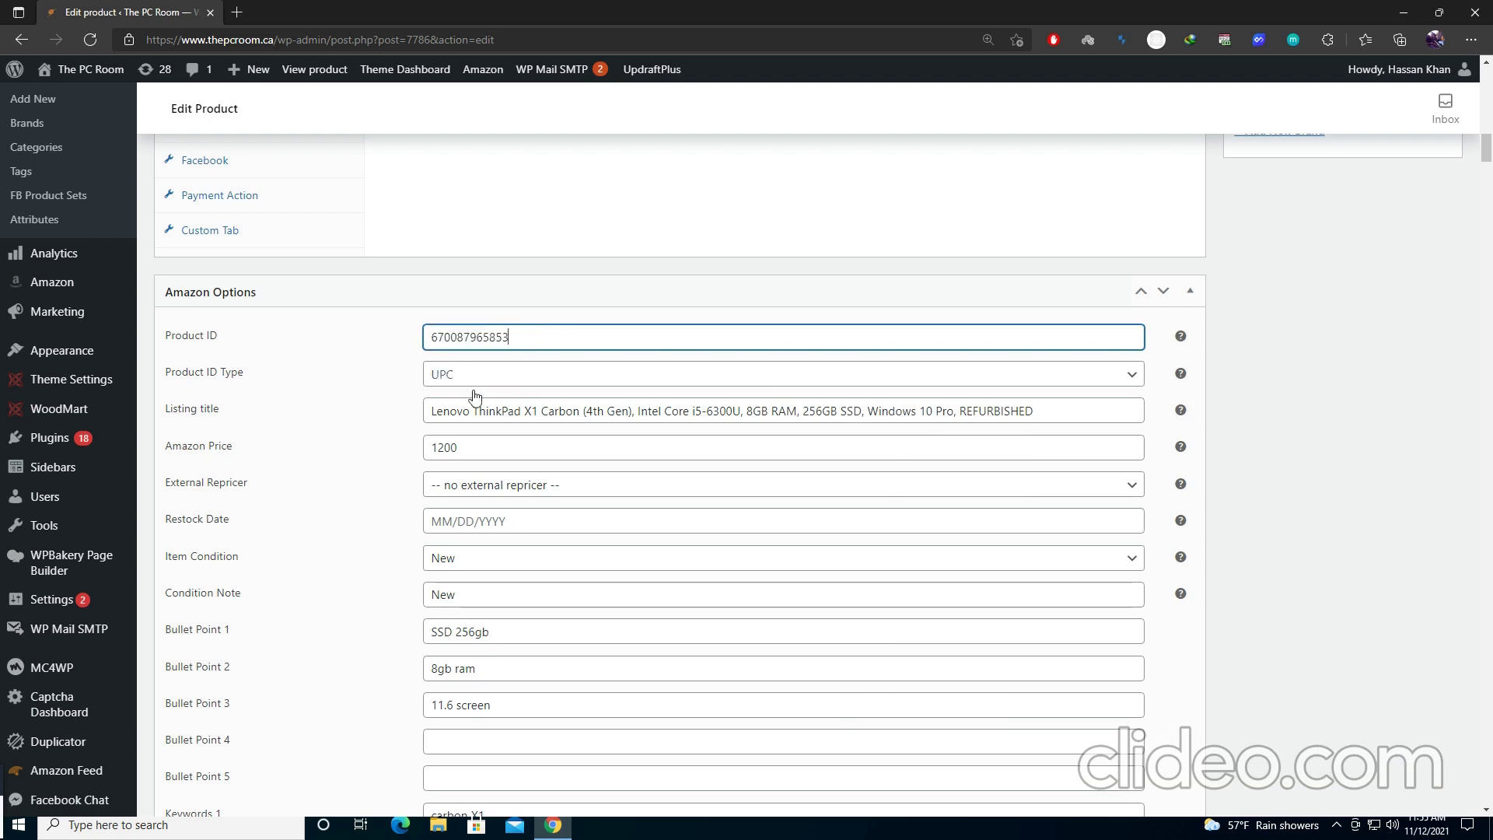
Step: Insert NEW after X1 in the Amazon listing title
{"action": "left_click", "coordinate": [542, 413]}
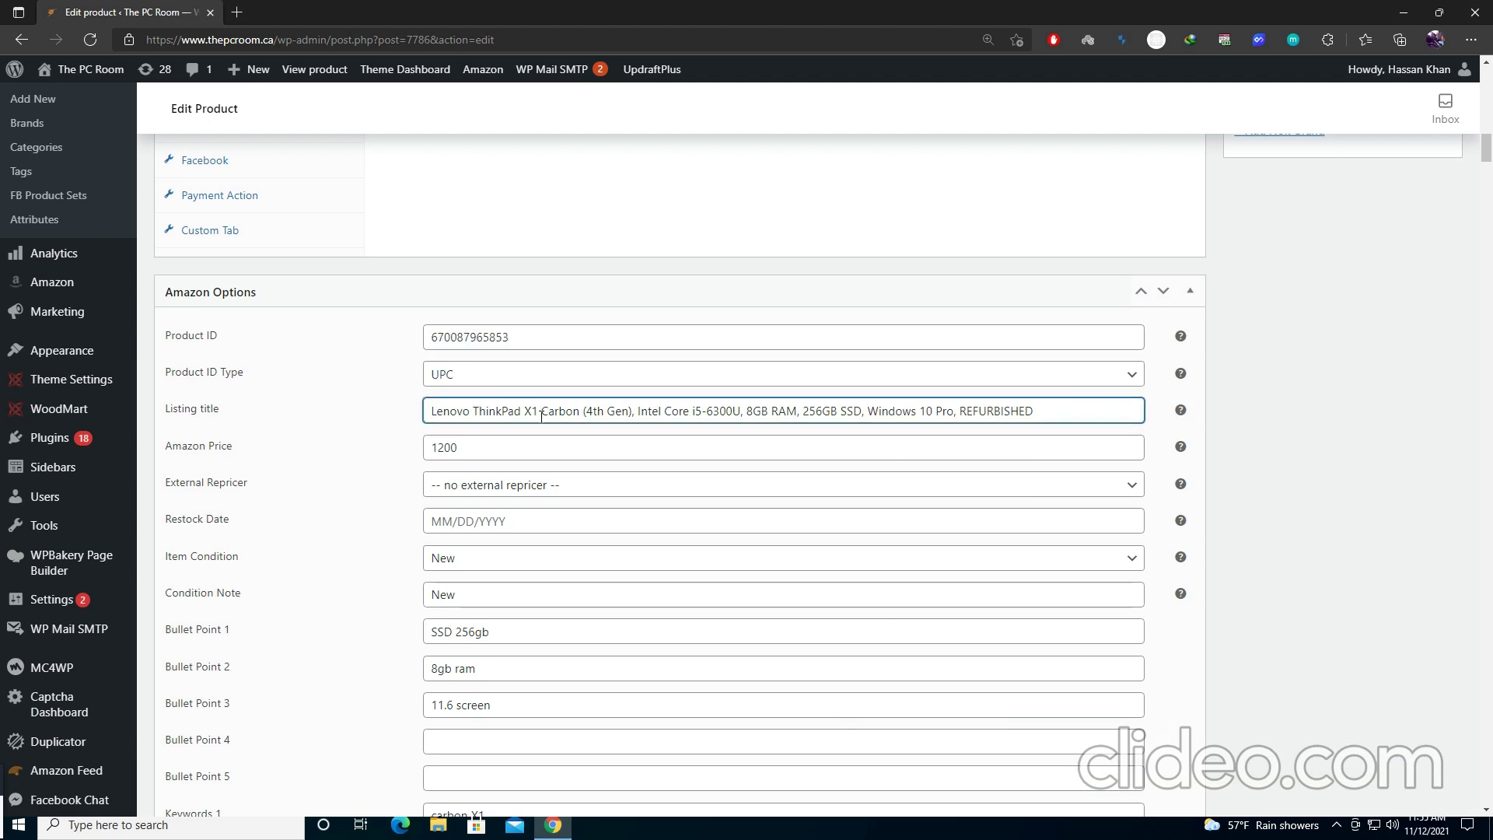
{"action": "type", "text": "NEW"}
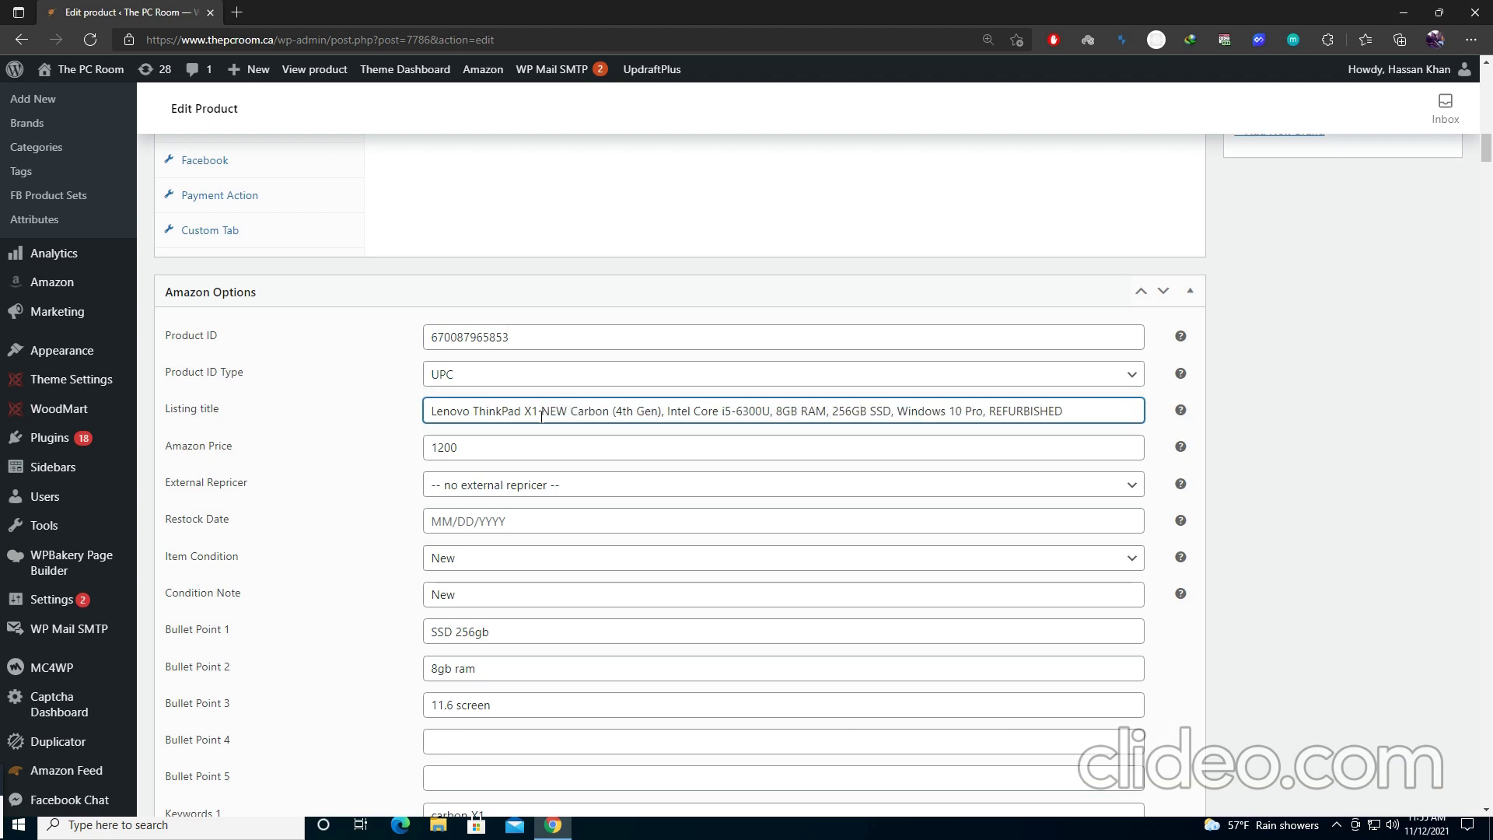
Step: Move the windows aside to view the Seller Central inventory behind them and bring back the maximized product editor
{"action": "left_click_drag", "start_coordinate": [777, 11], "coordinate": [633, 459]}
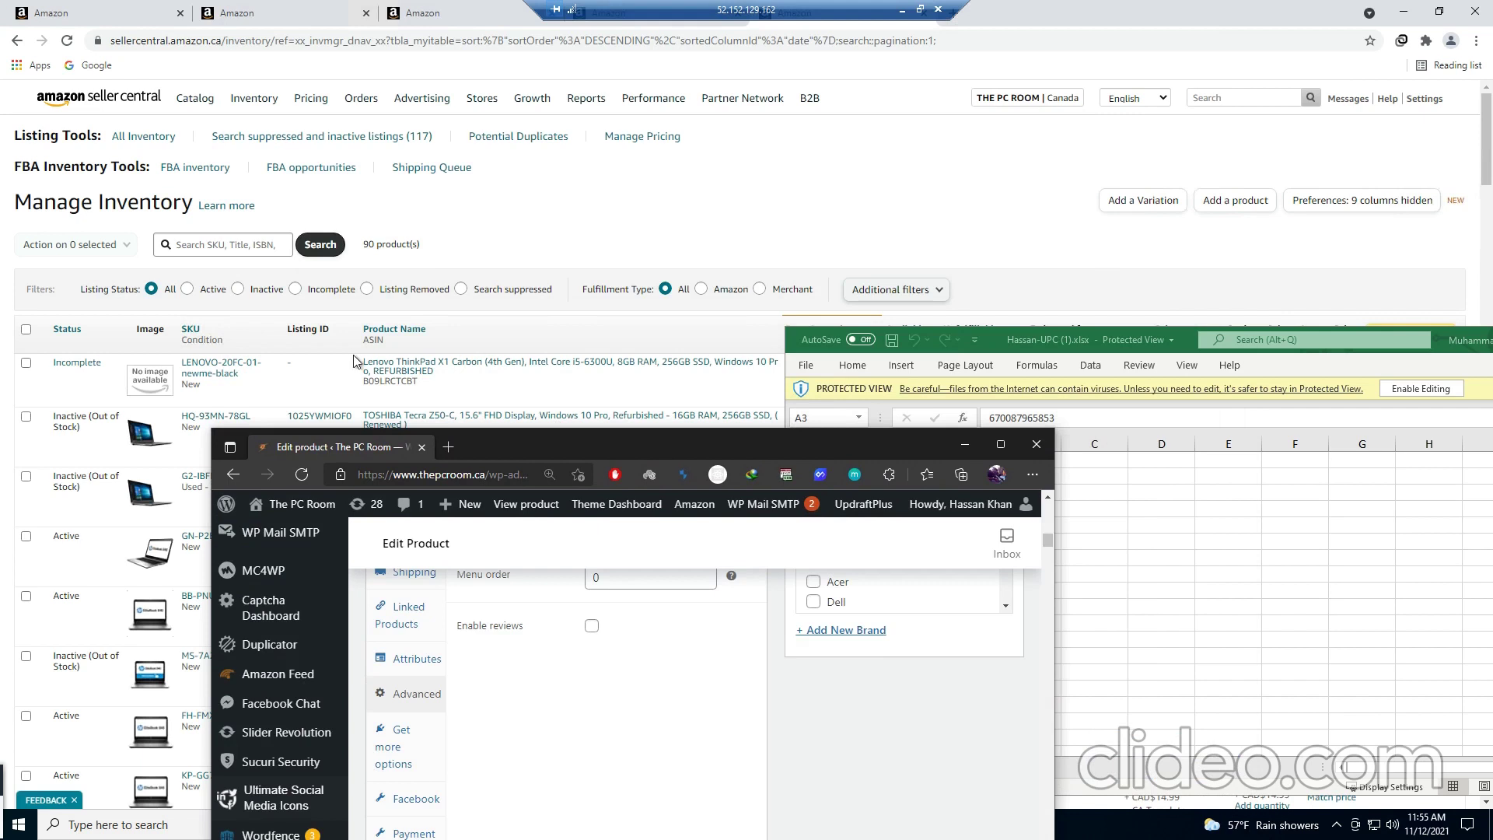
{"action": "left_click_drag", "start_coordinate": [1041, 334], "coordinate": [755, 276]}
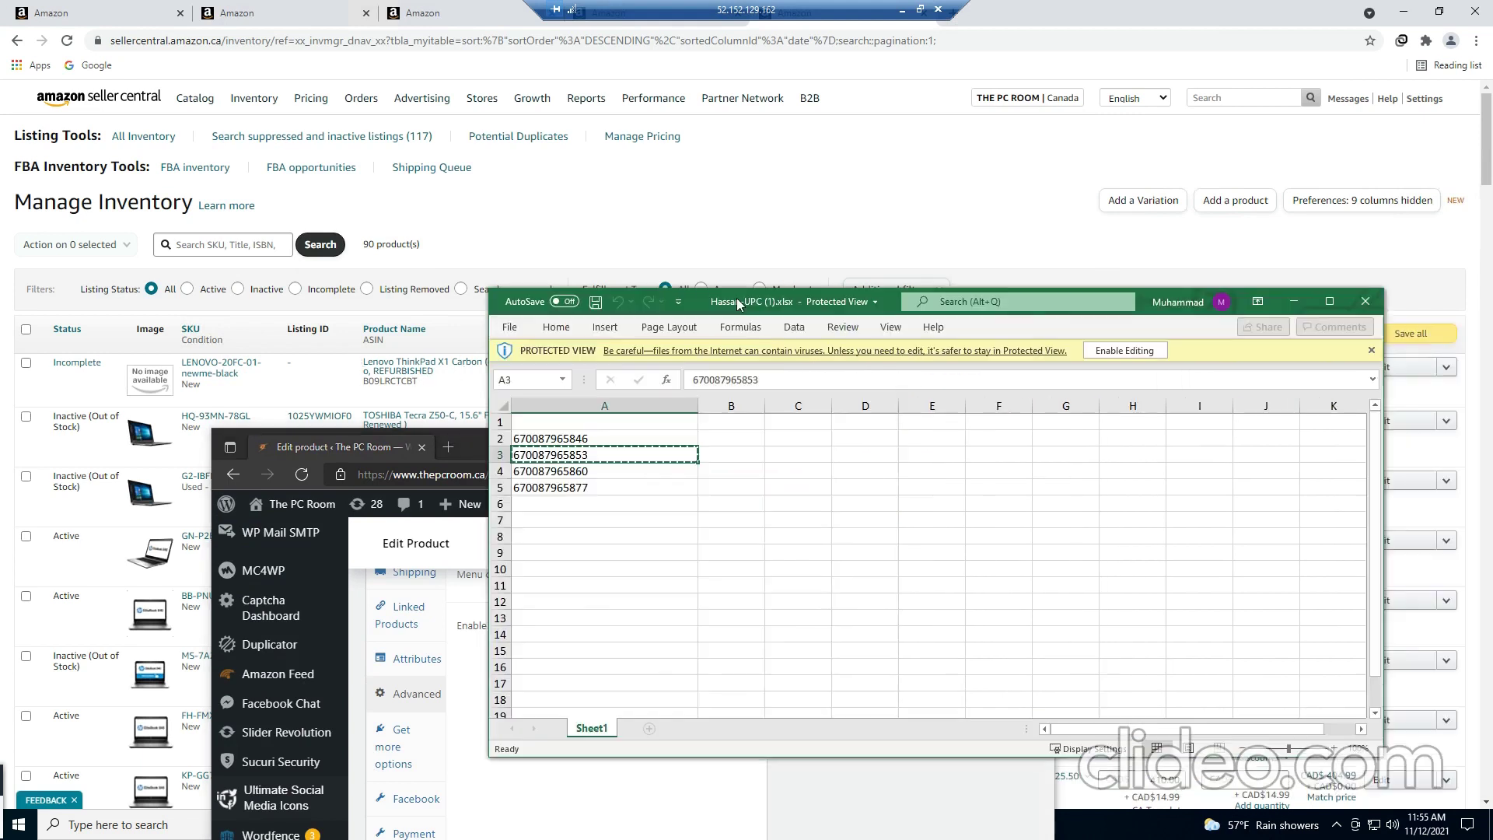
{"action": "left_click", "coordinate": [1324, 292]}
{"action": "left_click_drag", "start_coordinate": [660, 452], "coordinate": [661, 4]}
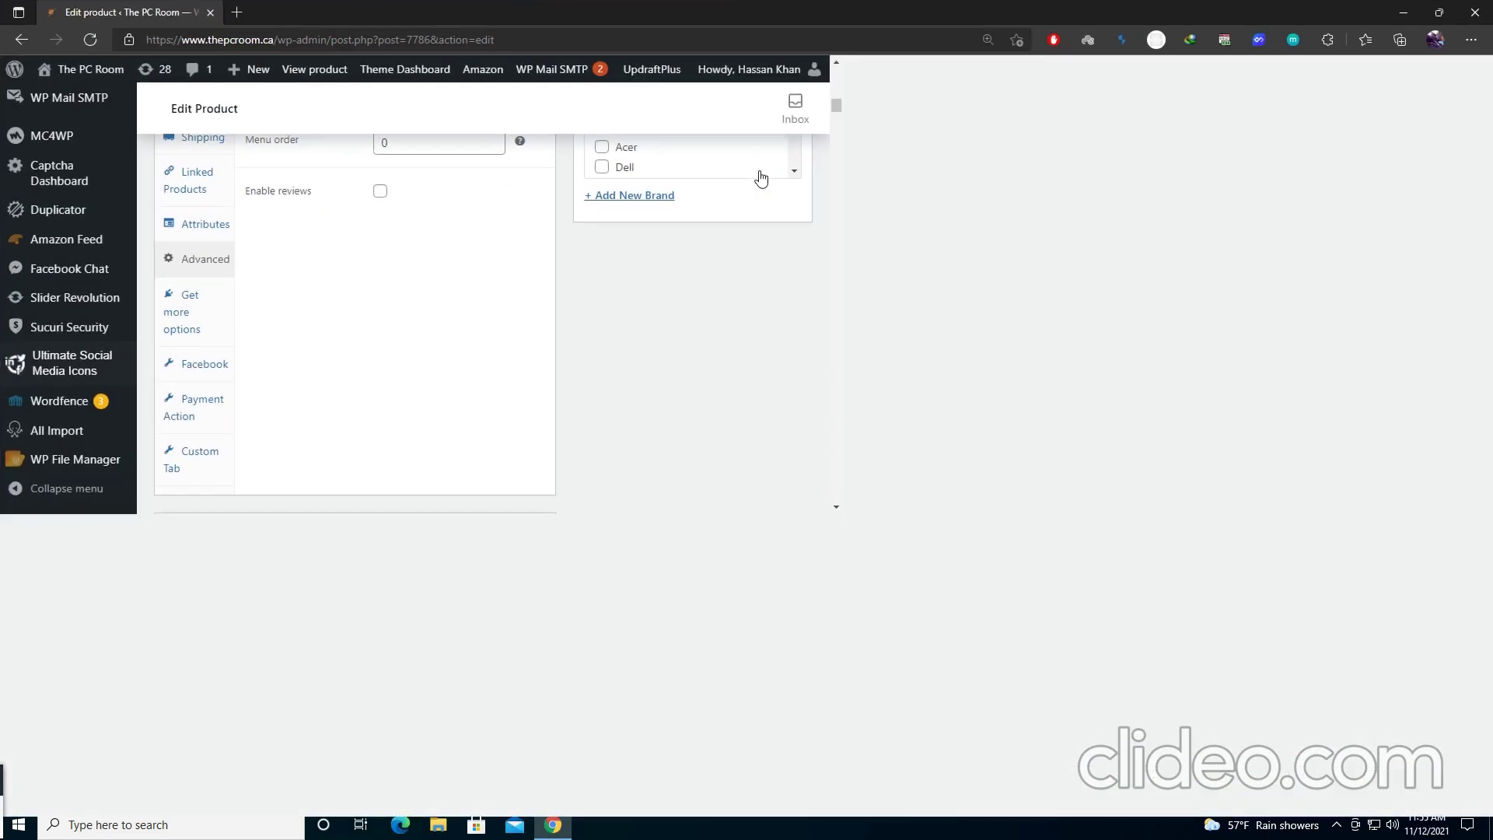
Step: Review the Amazon price, item condition and condition note in Amazon Options
{"action": "scroll", "coordinate": [365, 357], "scroll_direction": "down", "scroll_amount": 3}
{"action": "left_click", "coordinate": [470, 447]}
{"action": "double_click", "coordinate": [445, 447]}
{"action": "left_click", "coordinate": [466, 447]}
{"action": "double_click", "coordinate": [467, 447]}
{"action": "left_click", "coordinate": [466, 449]}
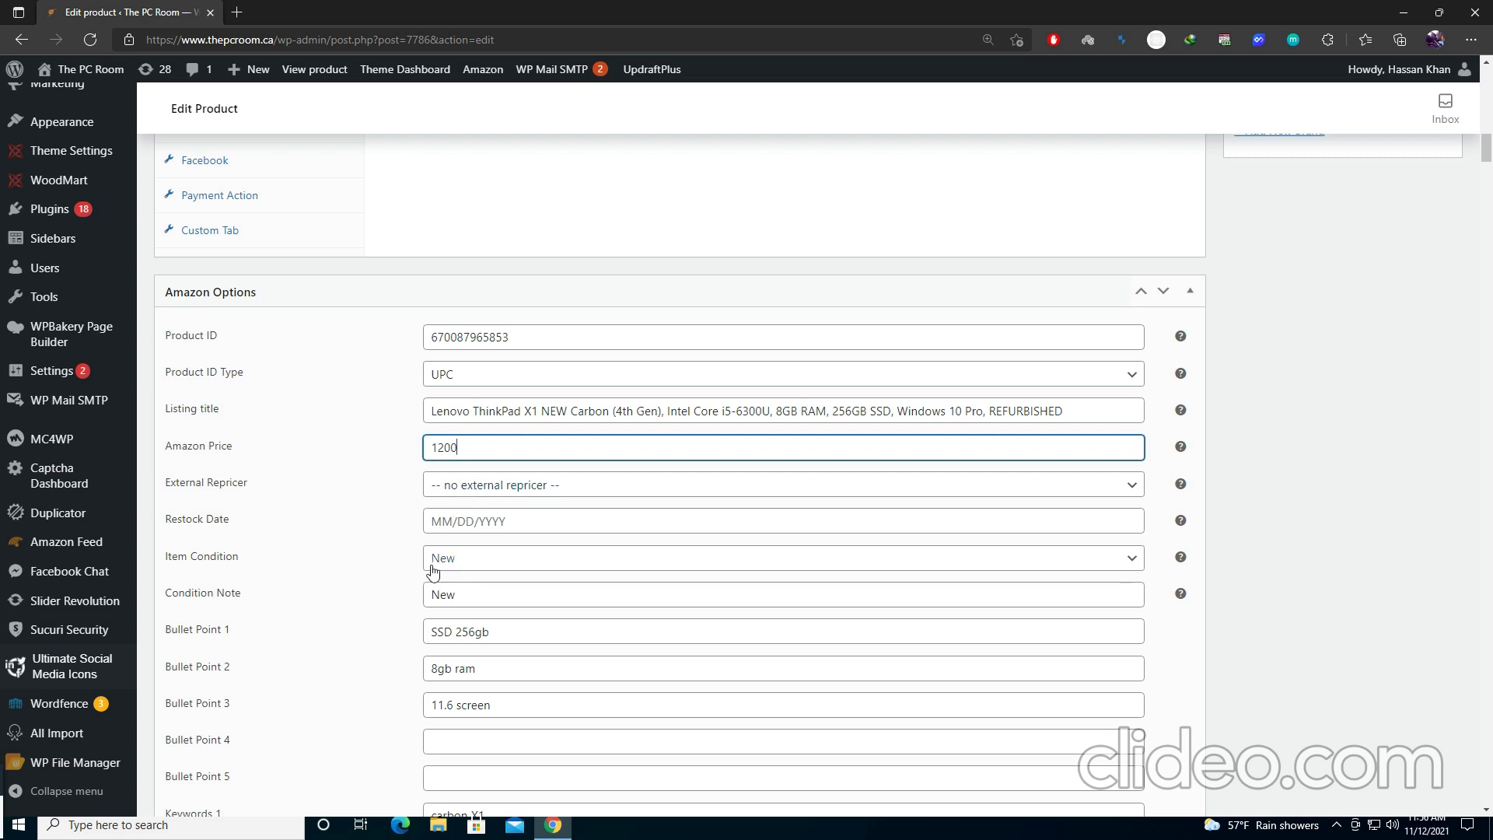
{"action": "scroll", "coordinate": [381, 568], "scroll_direction": "down", "scroll_amount": 2}
{"action": "left_click_drag", "start_coordinate": [456, 477], "coordinate": [414, 483]}
{"action": "left_click", "coordinate": [495, 478]}
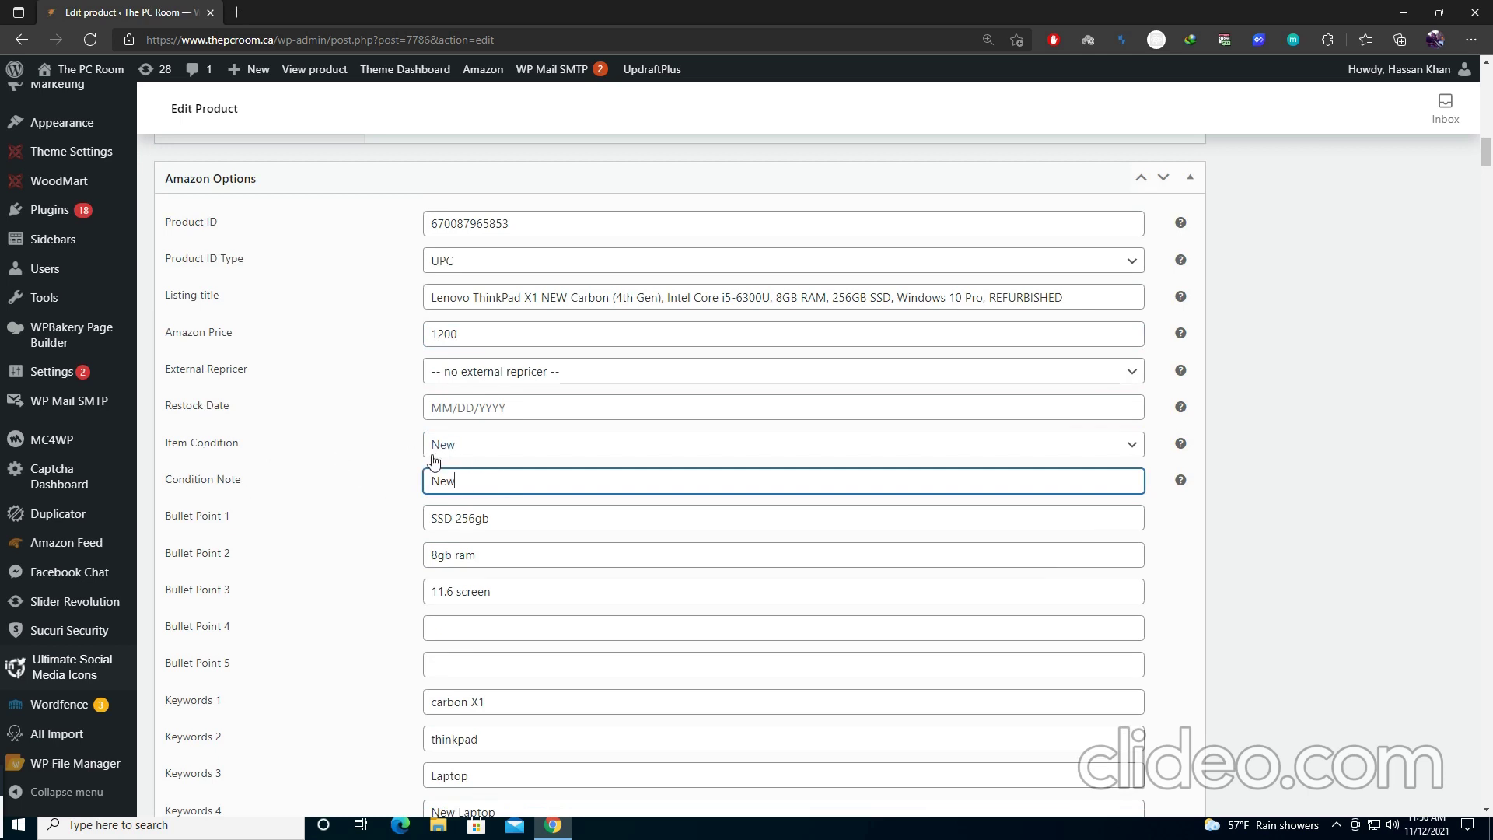
Step: Review the bullet points and the five keywords, through to the Amazon images
{"action": "scroll", "coordinate": [310, 516], "scroll_direction": "down", "scroll_amount": 1}
{"action": "key", "text": "Tab"}
{"action": "key", "text": "Tab"}
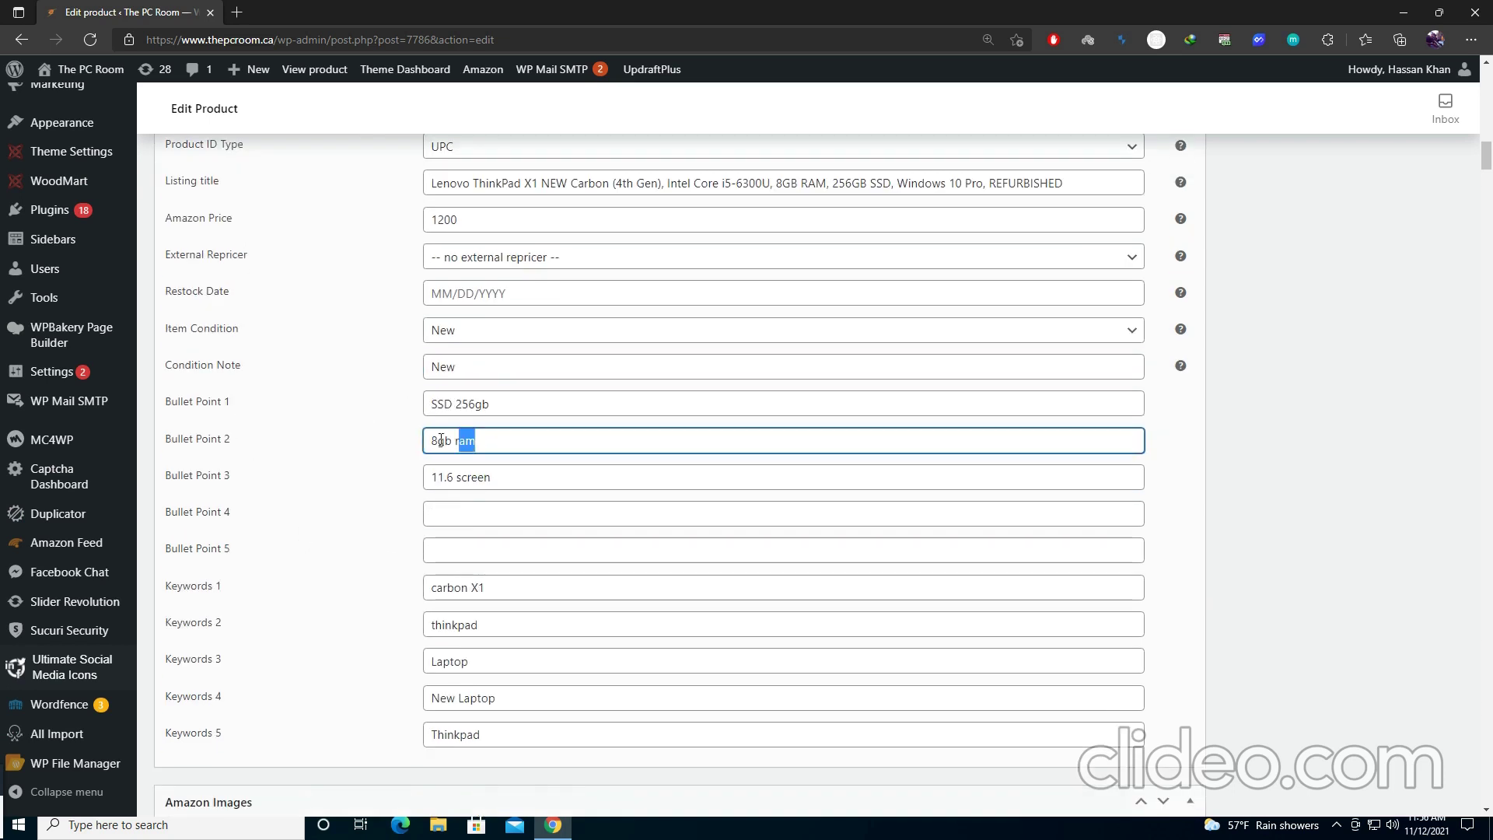
{"action": "key", "text": "Tab"}
{"action": "left_click", "coordinate": [507, 481]}
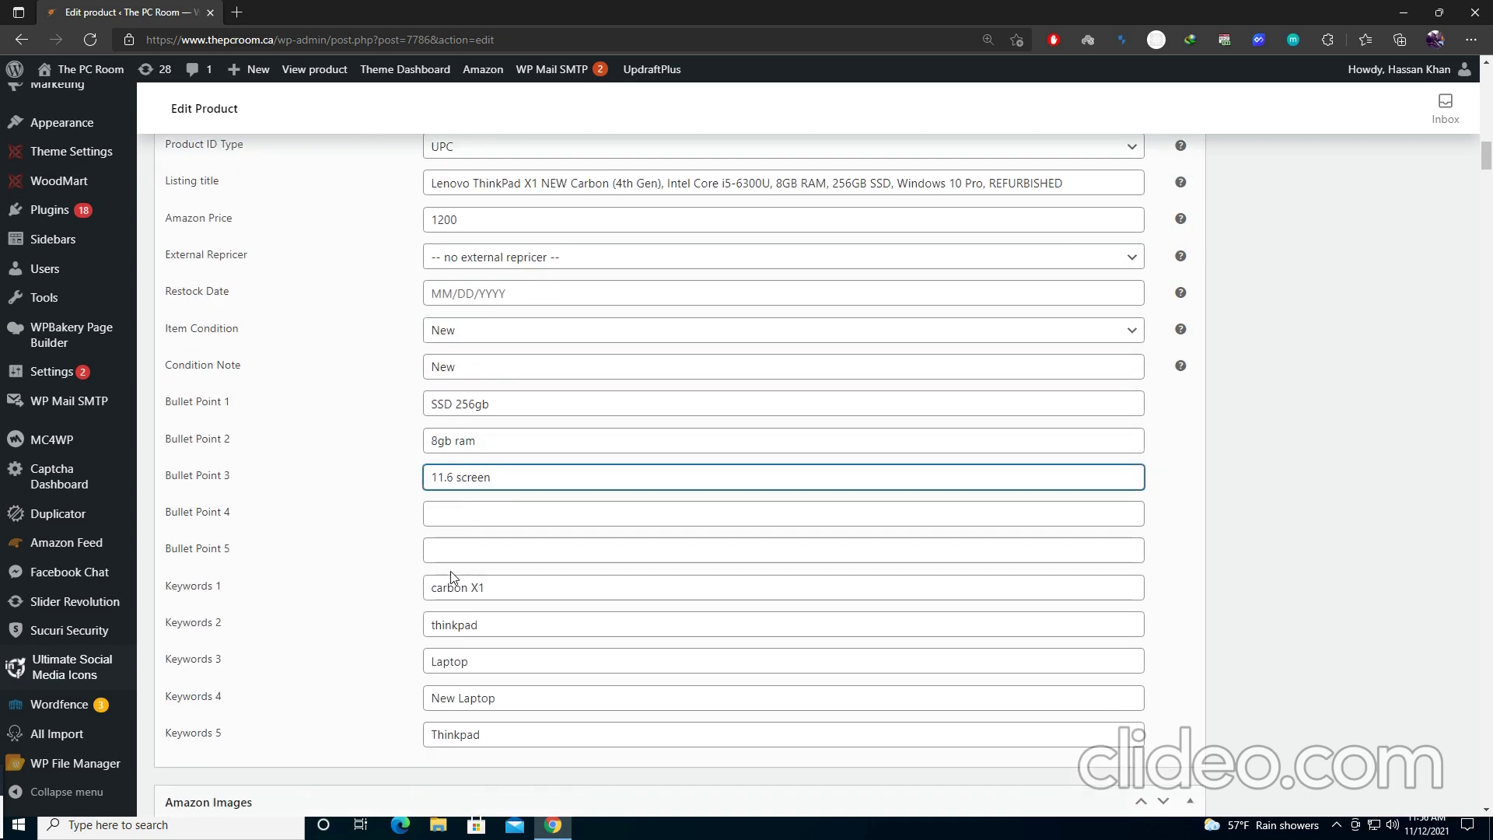
{"action": "scroll", "coordinate": [489, 498], "scroll_direction": "down", "scroll_amount": 1}
{"action": "left_click", "coordinate": [500, 473]}
{"action": "key", "text": "ctrl+a"}
{"action": "key", "text": "Tab"}
{"action": "key", "text": "Tab"}
{"action": "key", "text": "Tab"}
{"action": "key", "text": "Tab"}
{"action": "scroll", "coordinate": [404, 557], "scroll_direction": "down", "scroll_amount": 4}
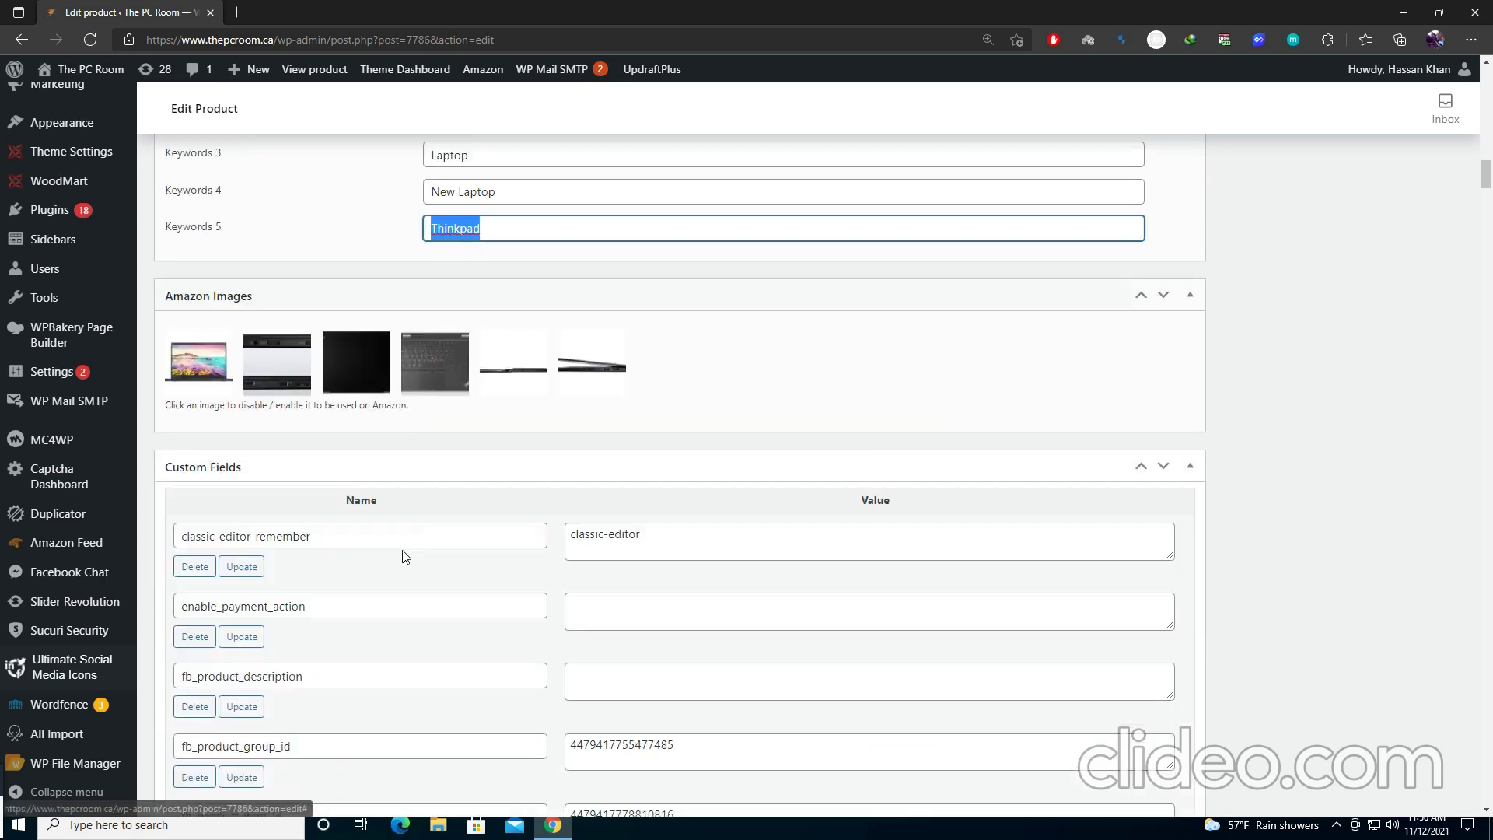
Step: Collapse the Custom Fields section and review the product short description
{"action": "scroll", "coordinate": [206, 415], "scroll_direction": "down", "scroll_amount": 1}
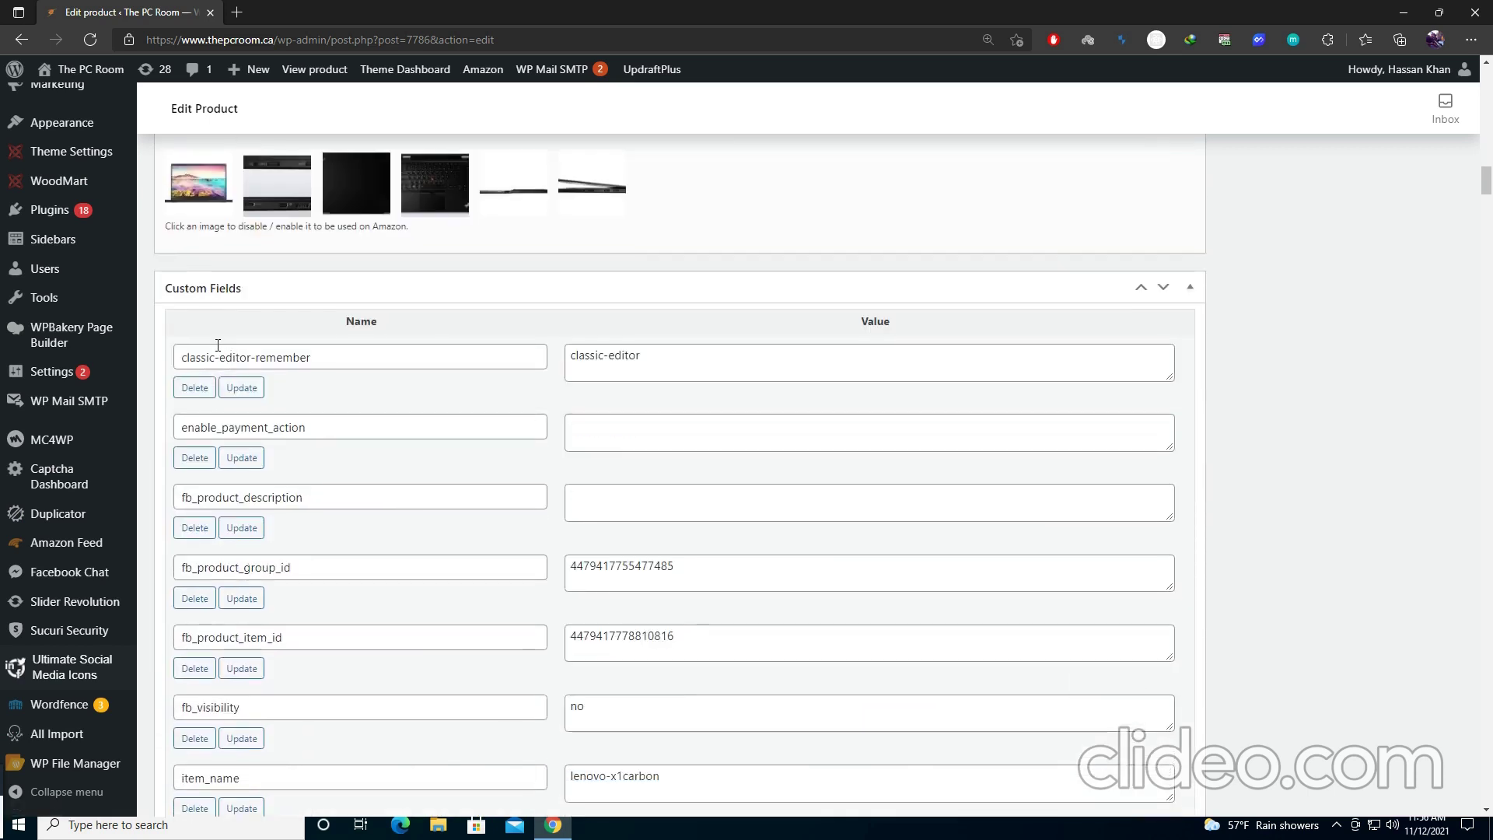
{"action": "left_click", "coordinate": [1020, 290]}
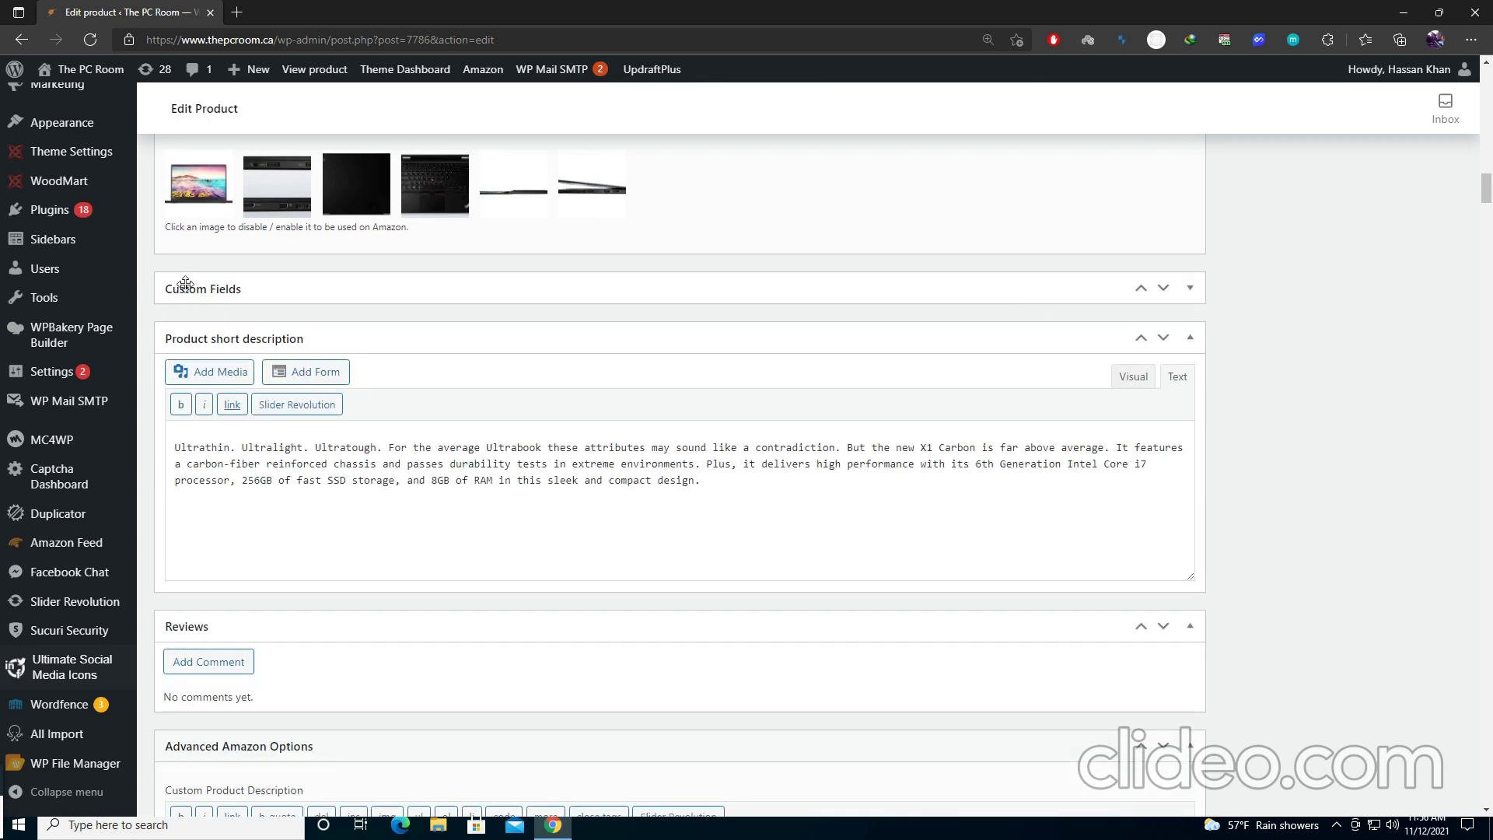
{"action": "scroll", "coordinate": [496, 350], "scroll_direction": "down", "scroll_amount": 1}
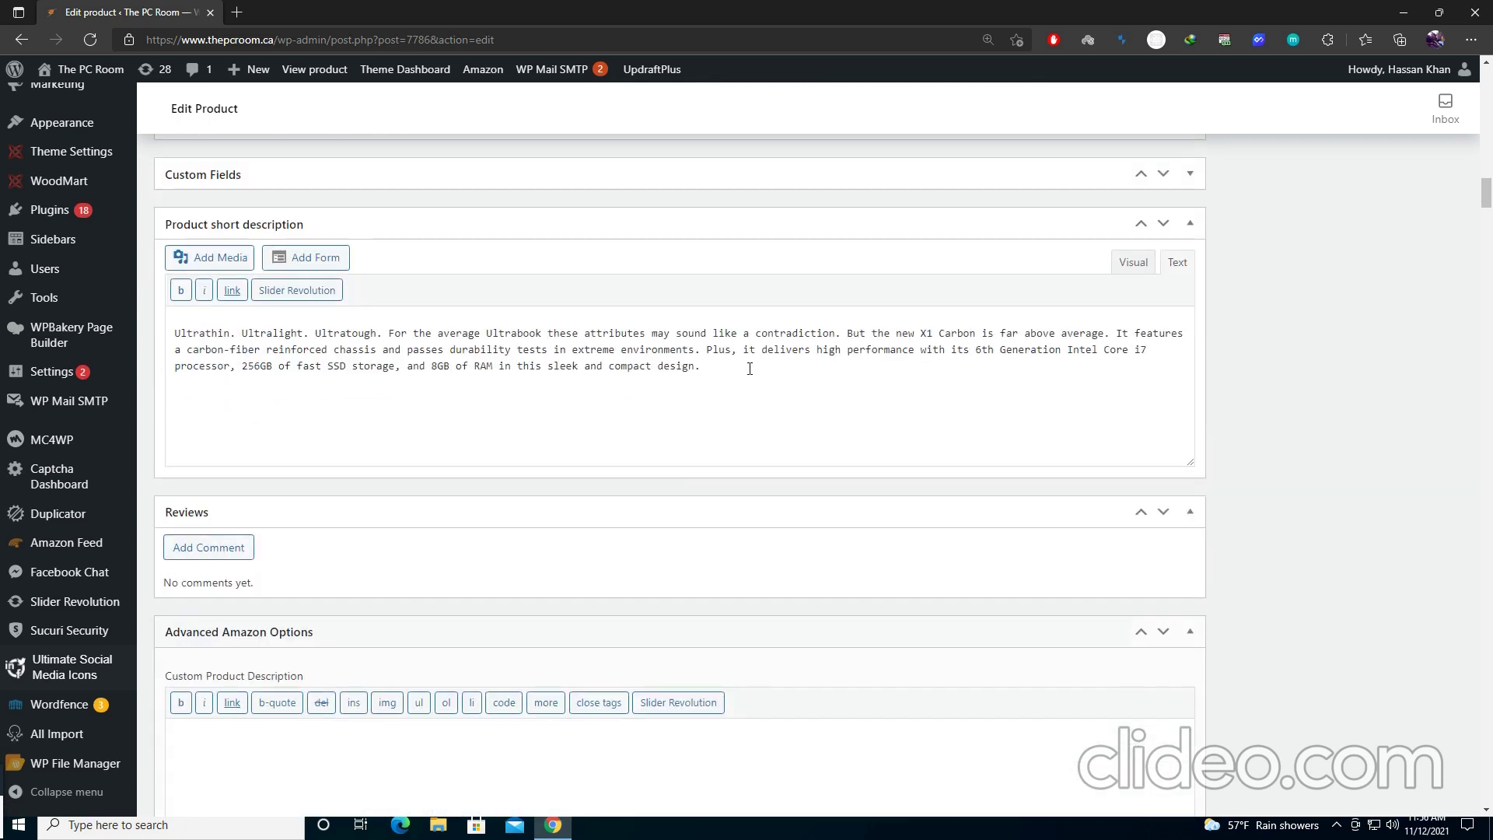
{"action": "left_click_drag", "start_coordinate": [757, 367], "coordinate": [56, 305]}
{"action": "left_click", "coordinate": [272, 366]}
{"action": "scroll", "coordinate": [451, 362], "scroll_direction": "down", "scroll_amount": 3}
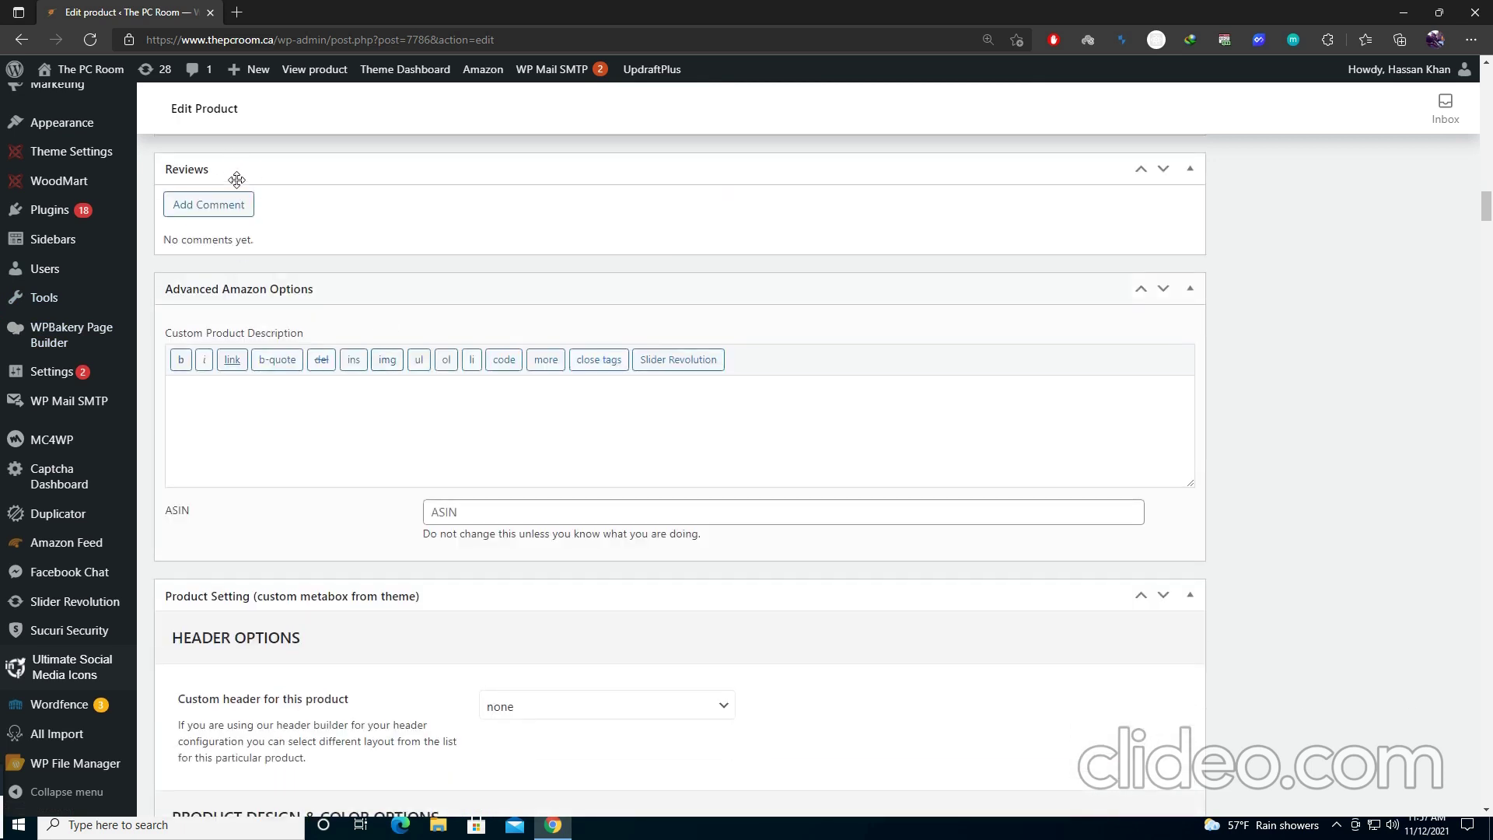
Step: Collapse the Reviews, Advanced Amazon Options and Product Setting sections to reach the Amazon Feed Attributes
{"action": "left_click", "coordinate": [249, 176]}
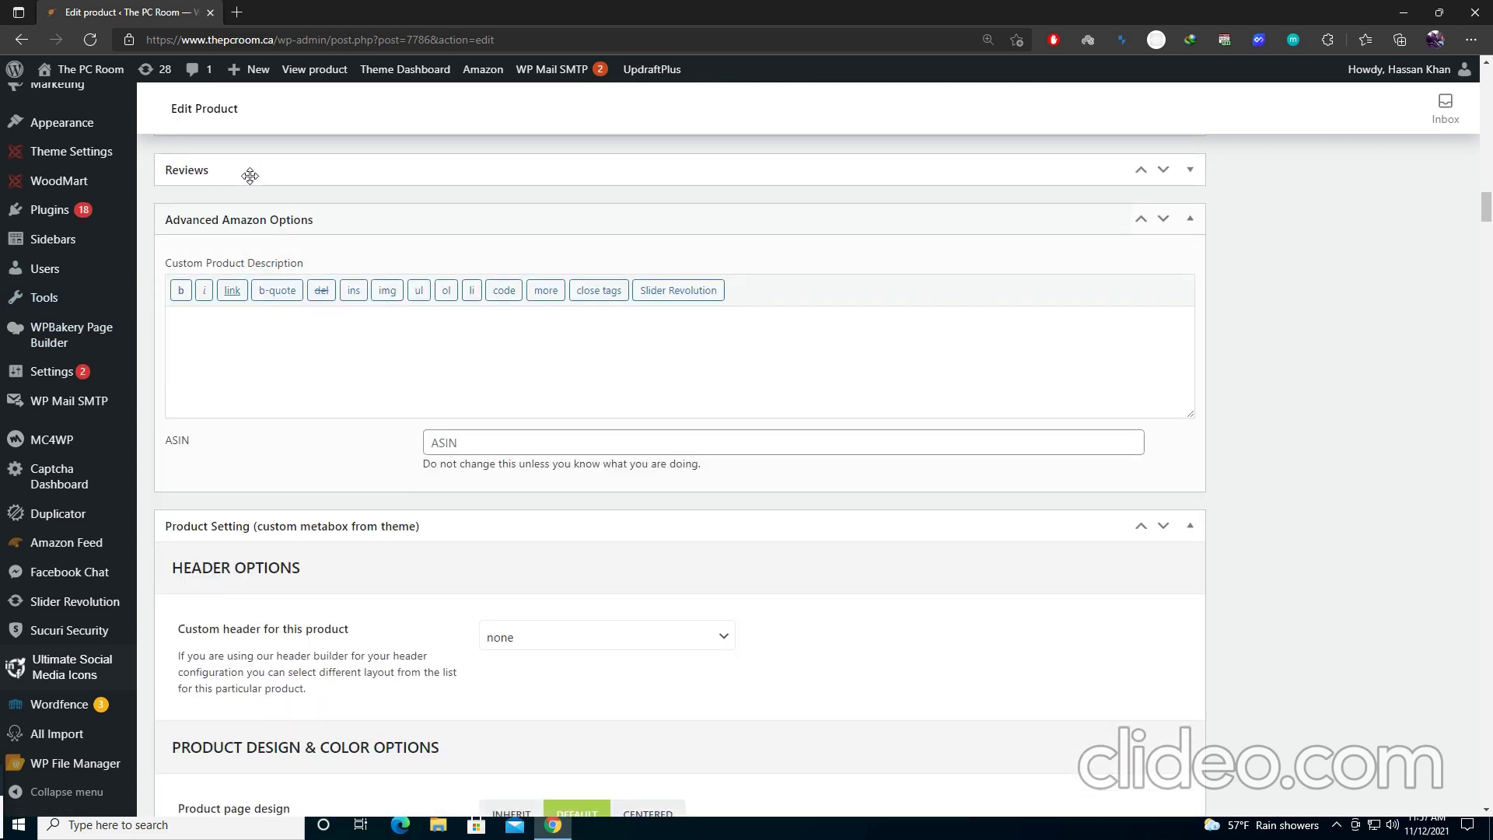
{"action": "left_click", "coordinate": [253, 221]}
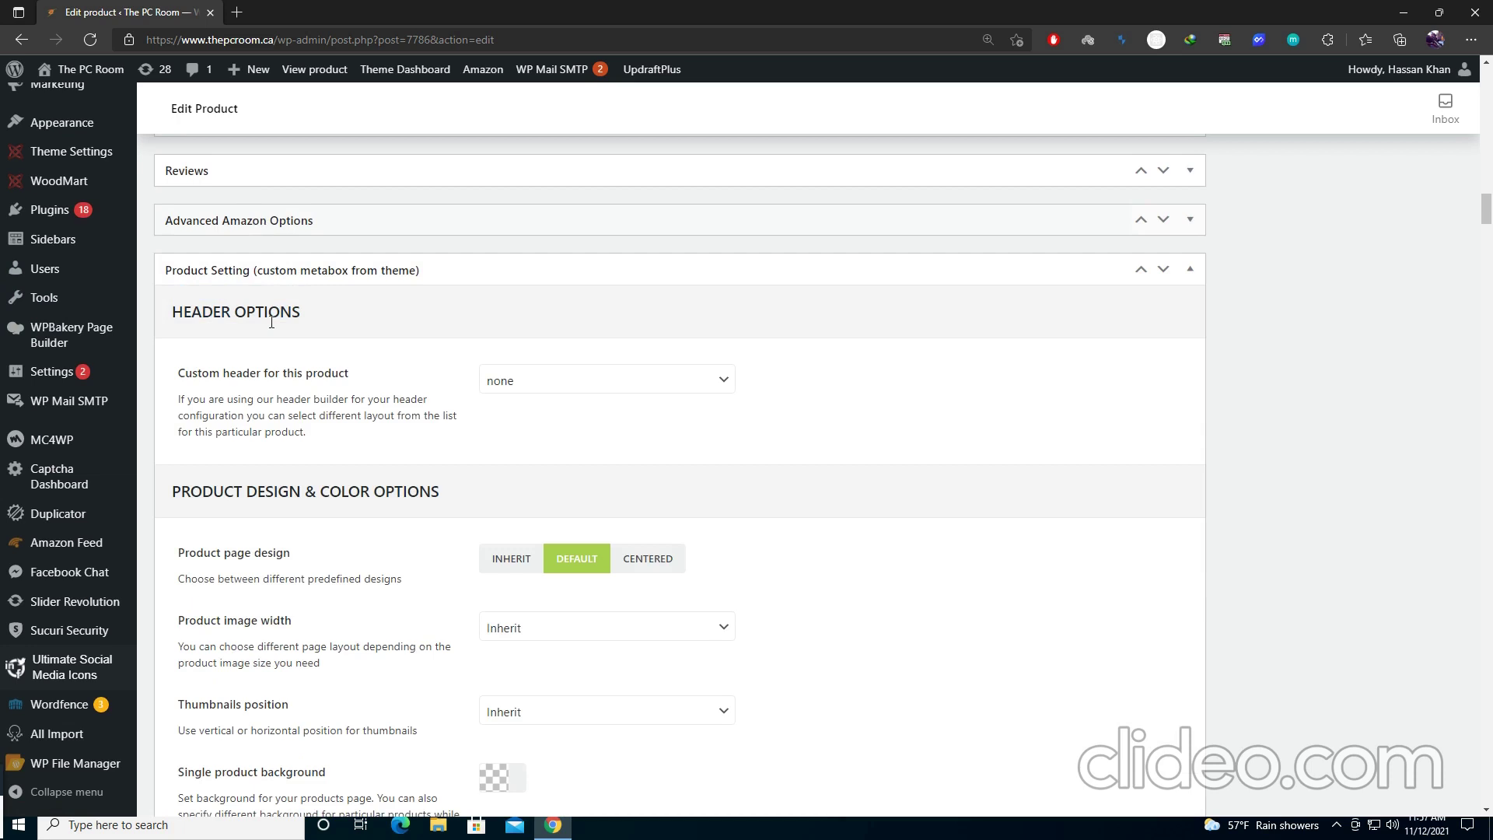
{"action": "left_click", "coordinate": [254, 269]}
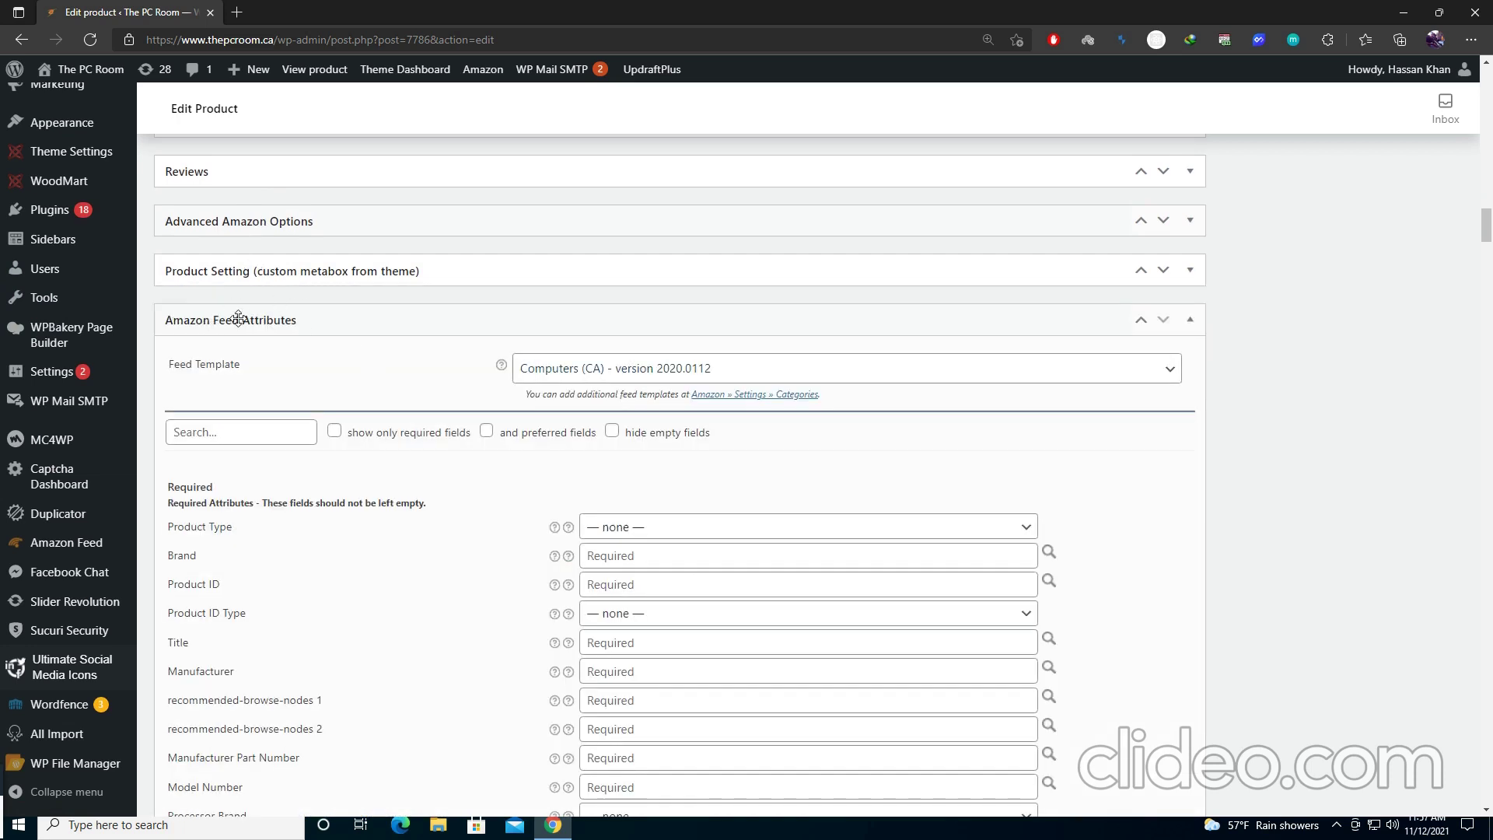
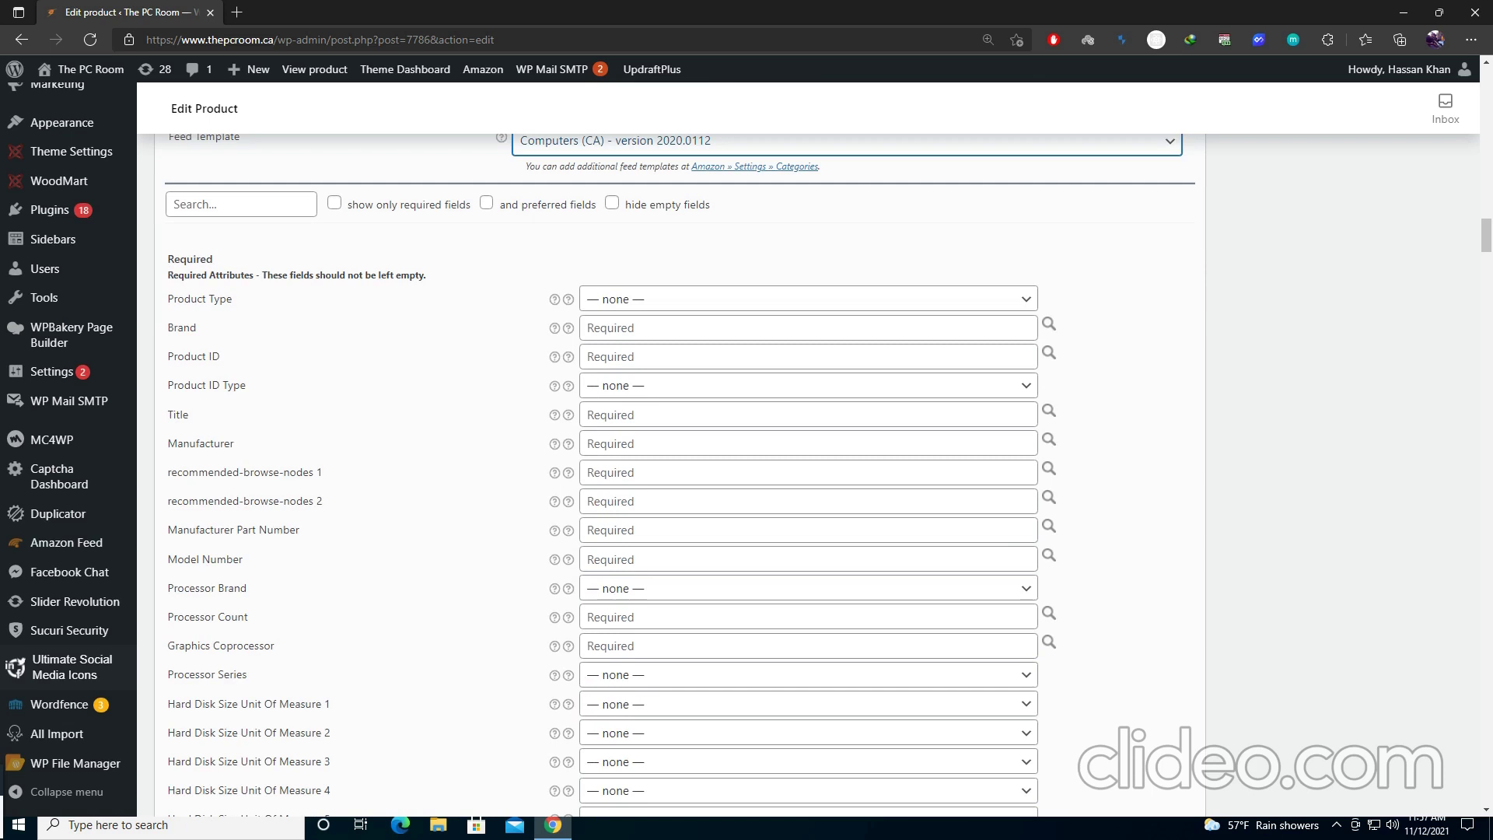
Step: Set the required feed attributes Product Type to notebookcomputer and Brand to Lenovo
{"action": "left_click", "coordinate": [692, 300]}
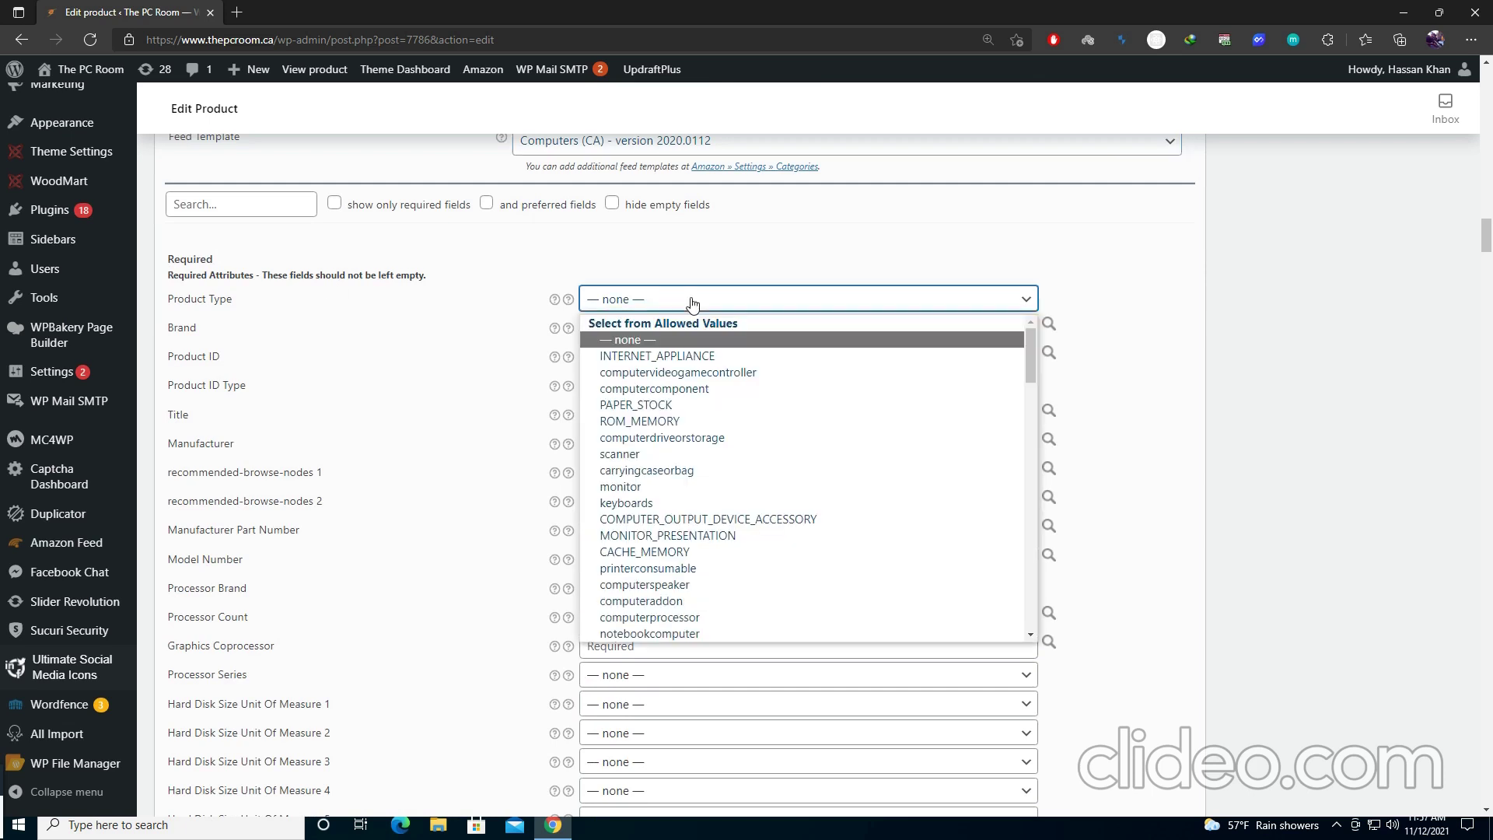
{"action": "key", "text": "n"}
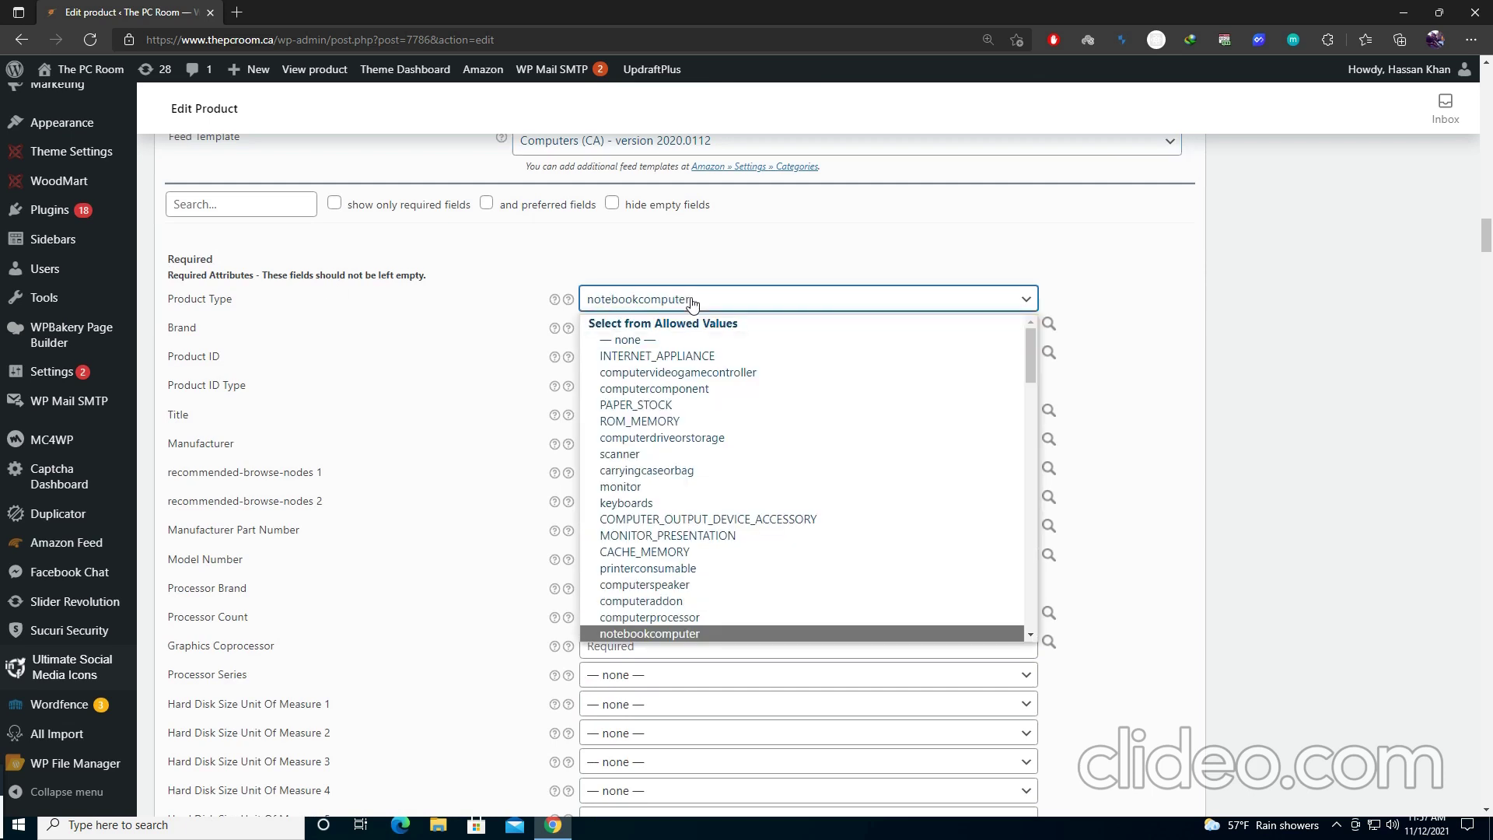
{"action": "scroll", "coordinate": [644, 592], "scroll_direction": "down", "scroll_amount": 1}
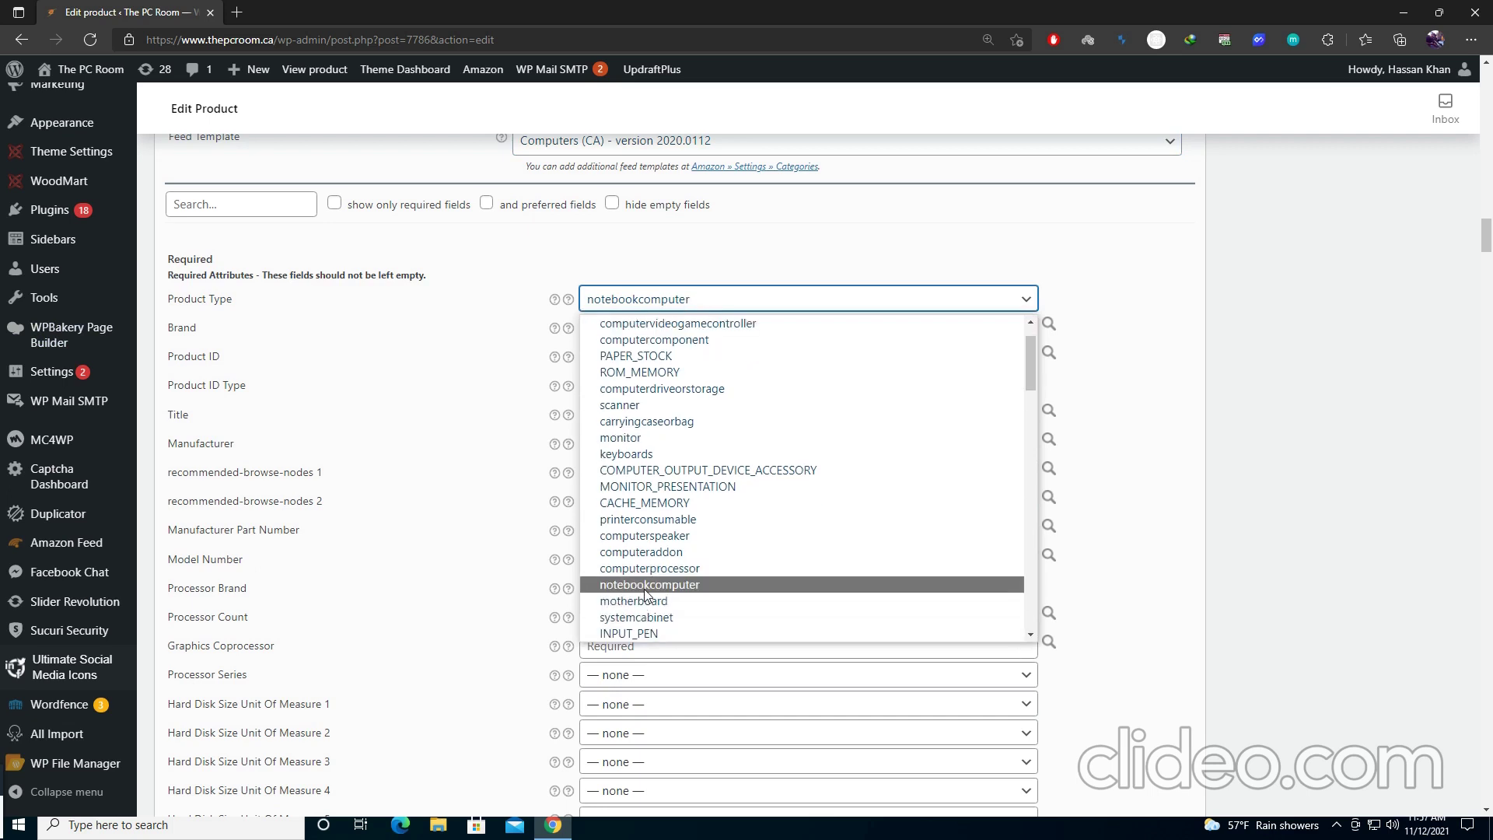
{"action": "left_click", "coordinate": [644, 592]}
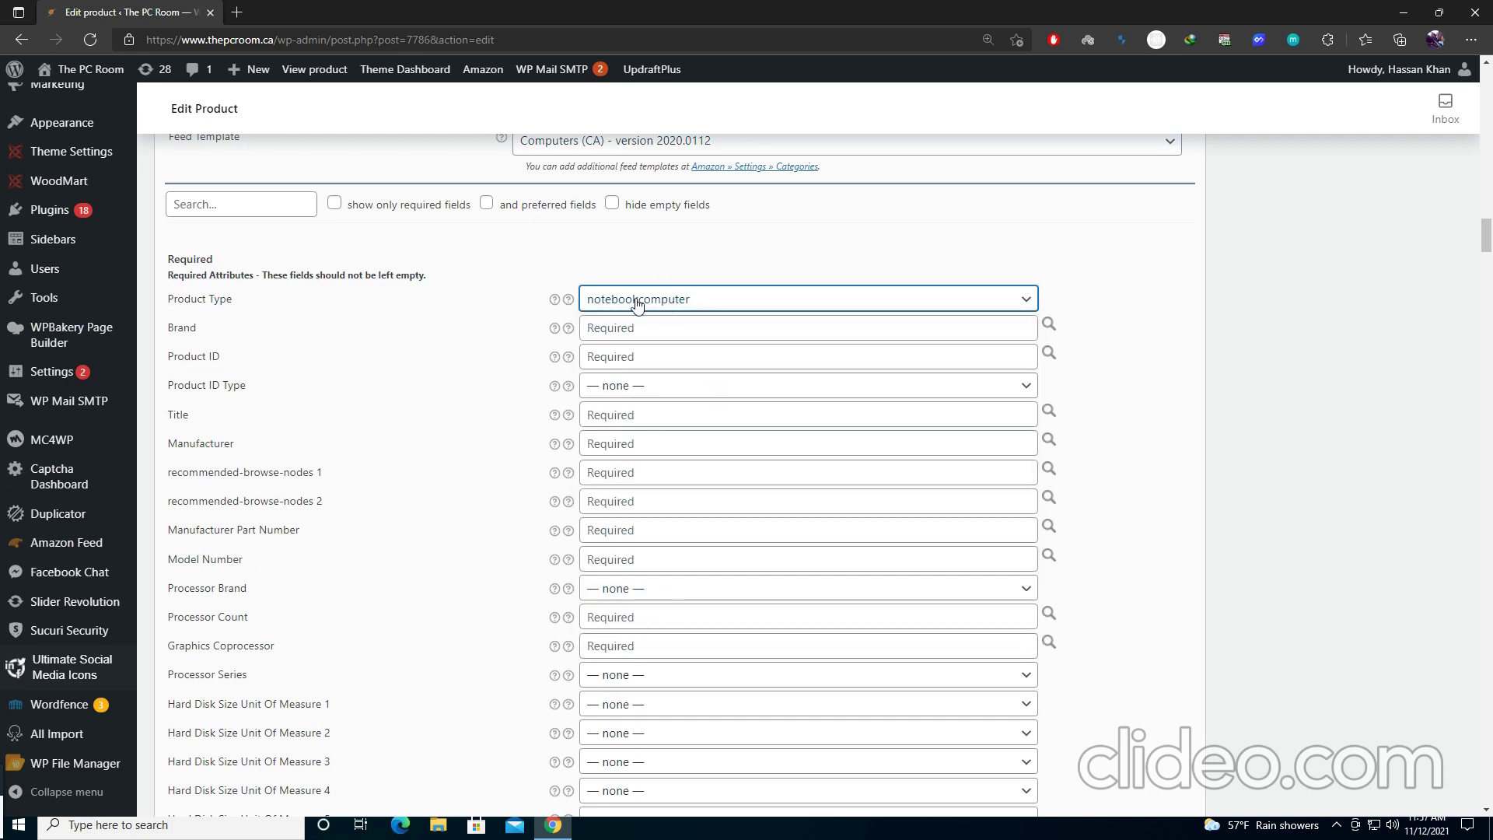
{"action": "left_click", "coordinate": [623, 330]}
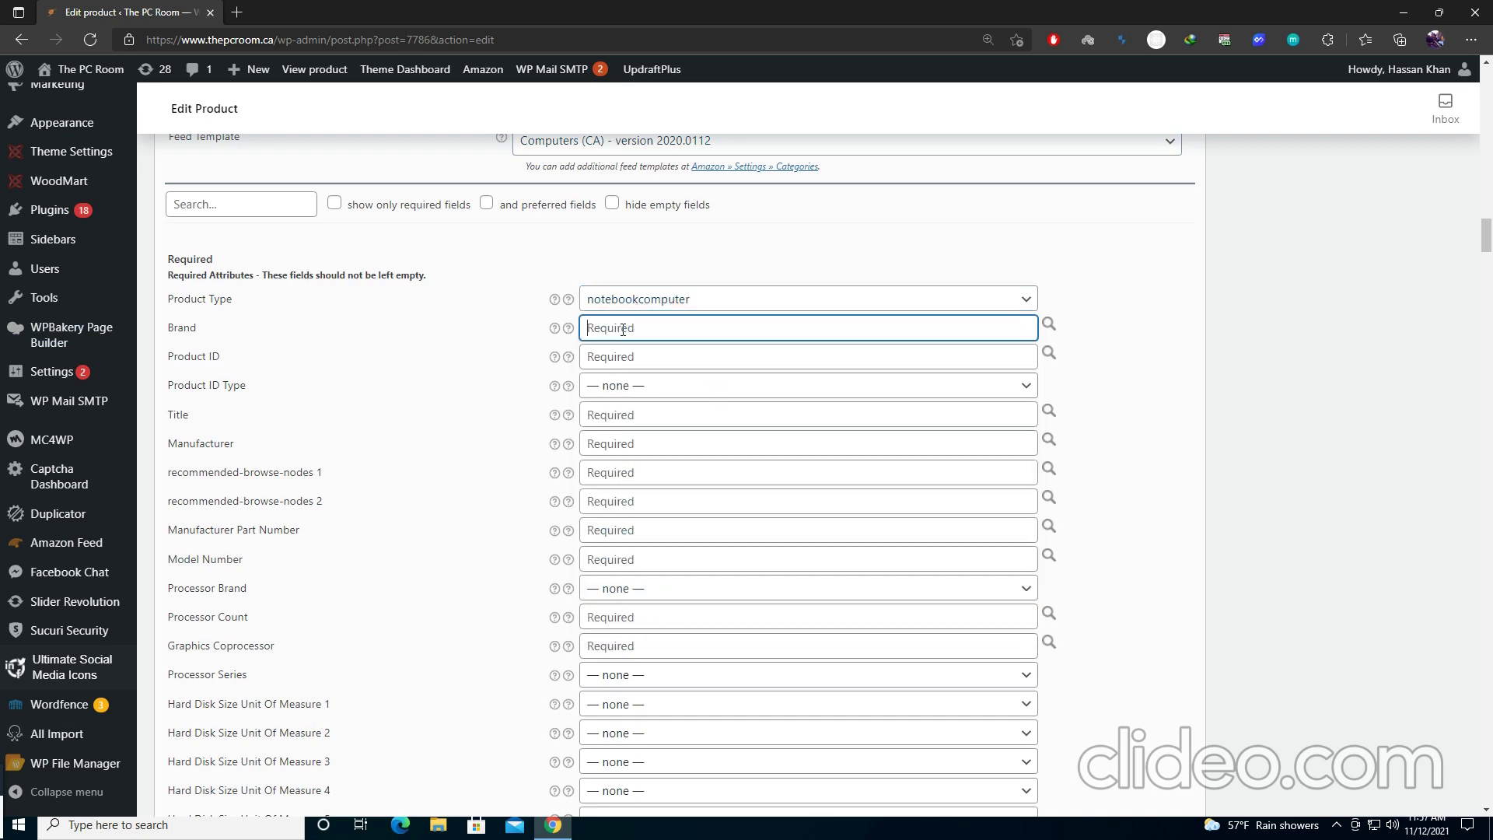
{"action": "type", "text": "Lenovo"}
{"action": "left_click", "coordinate": [686, 357]}
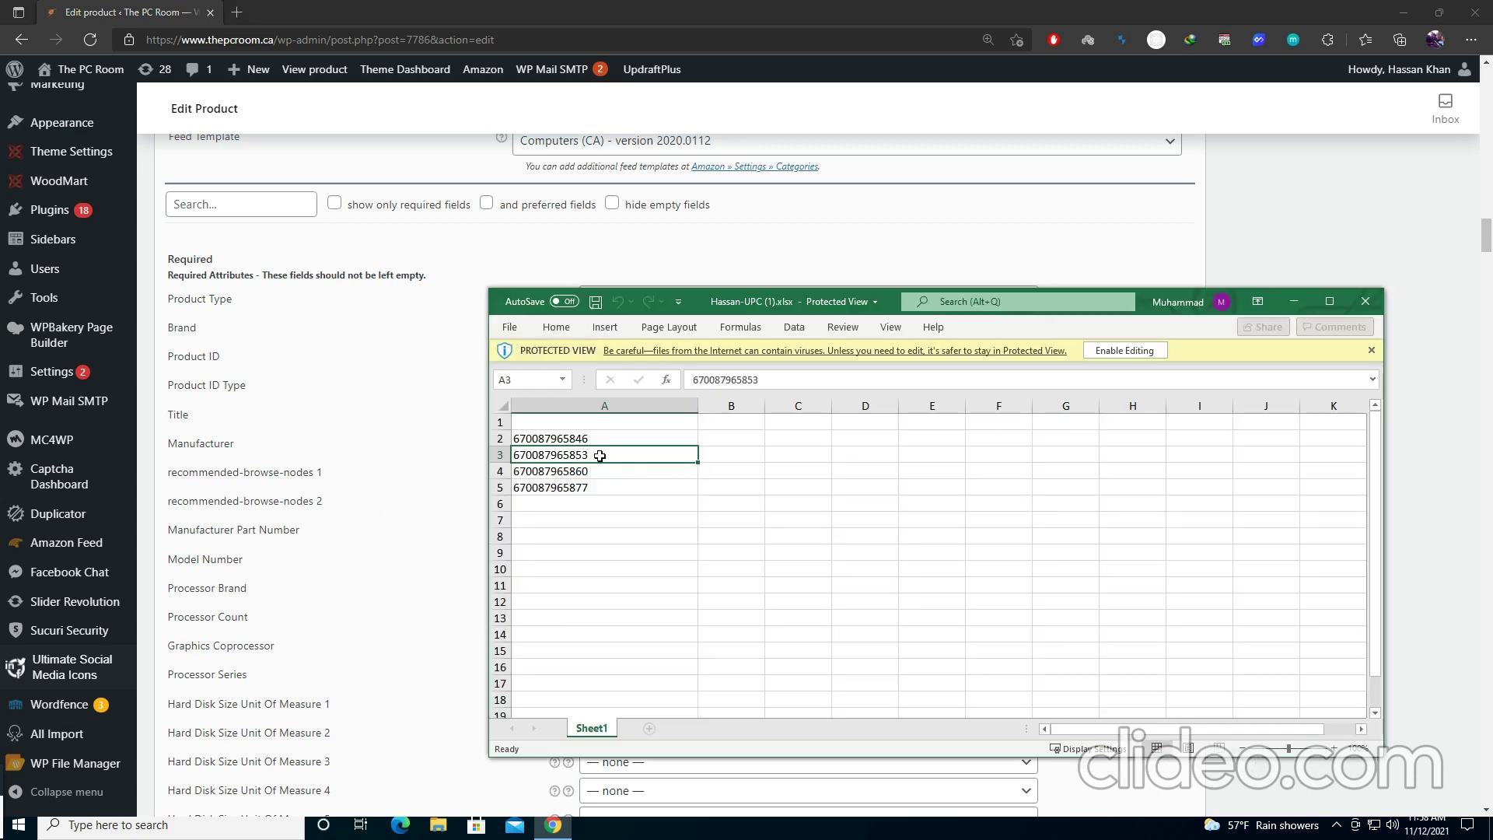
{"action": "key", "text": "ctrl+c"}
{"action": "left_click", "coordinate": [410, 427]}
{"action": "left_click", "coordinate": [644, 358]}
{"action": "key", "text": "ctrl+v"}
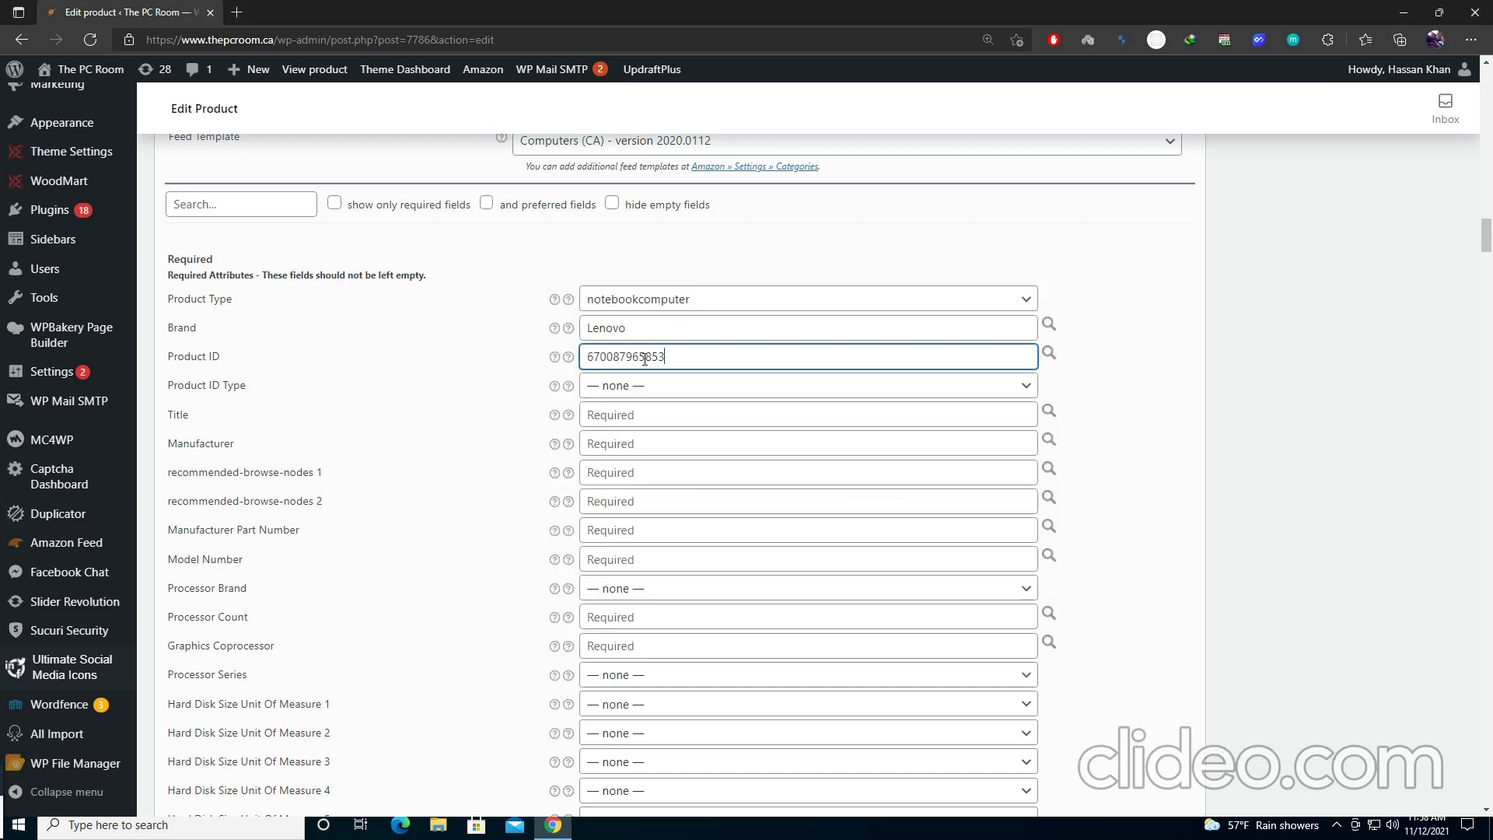
{"action": "left_click", "coordinate": [667, 387]}
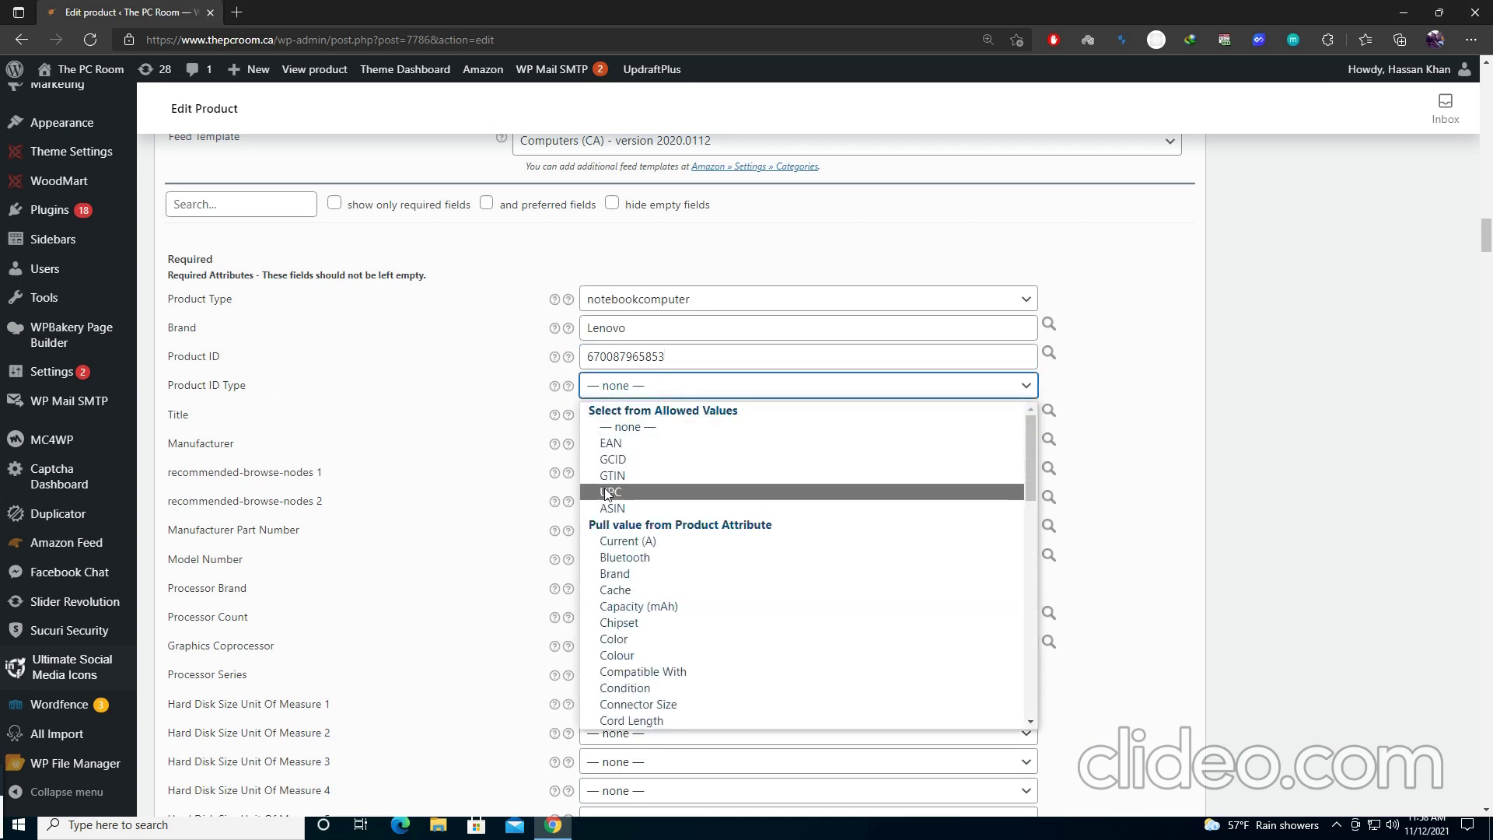
{"action": "left_click", "coordinate": [608, 492]}
Step: Copy the full product title from the product's main title field for use in the feed's Title attribute
{"action": "left_click", "coordinate": [701, 413]}
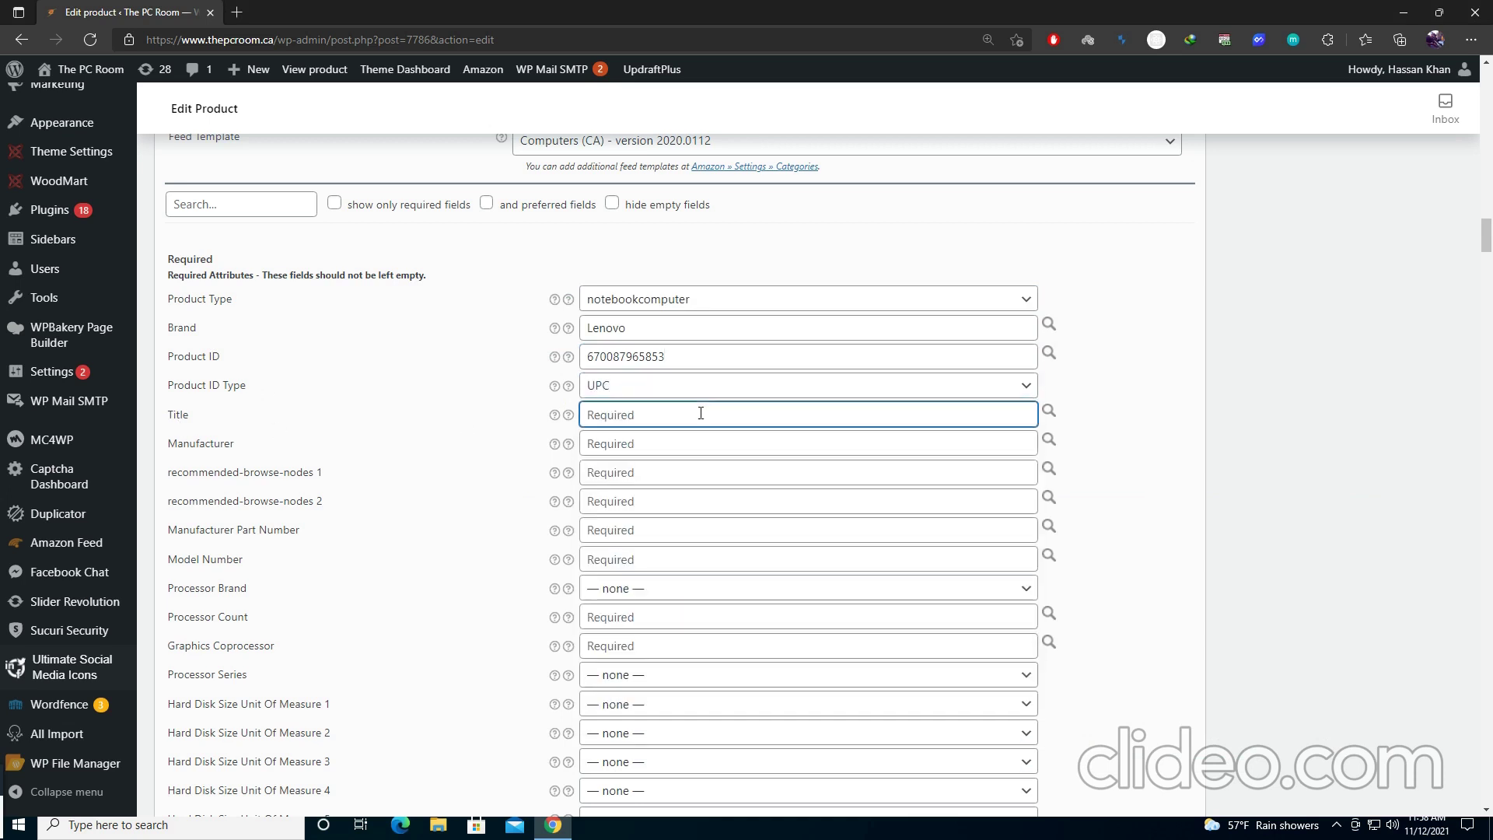
{"action": "scroll", "coordinate": [700, 413], "scroll_direction": "up", "scroll_amount": 20}
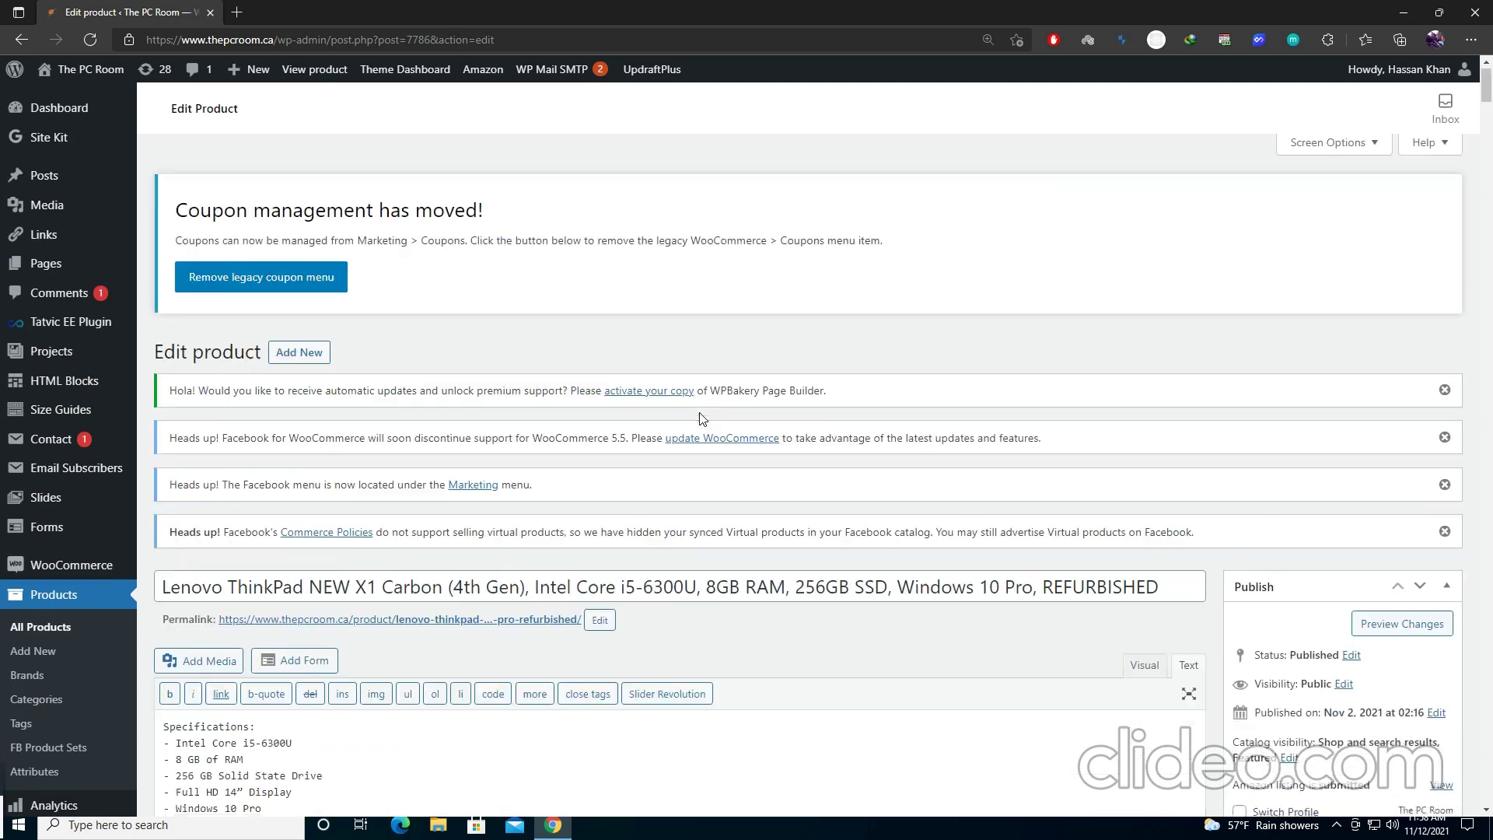
{"action": "left_click", "coordinate": [707, 587]}
{"action": "key", "text": "ctrl+a"}
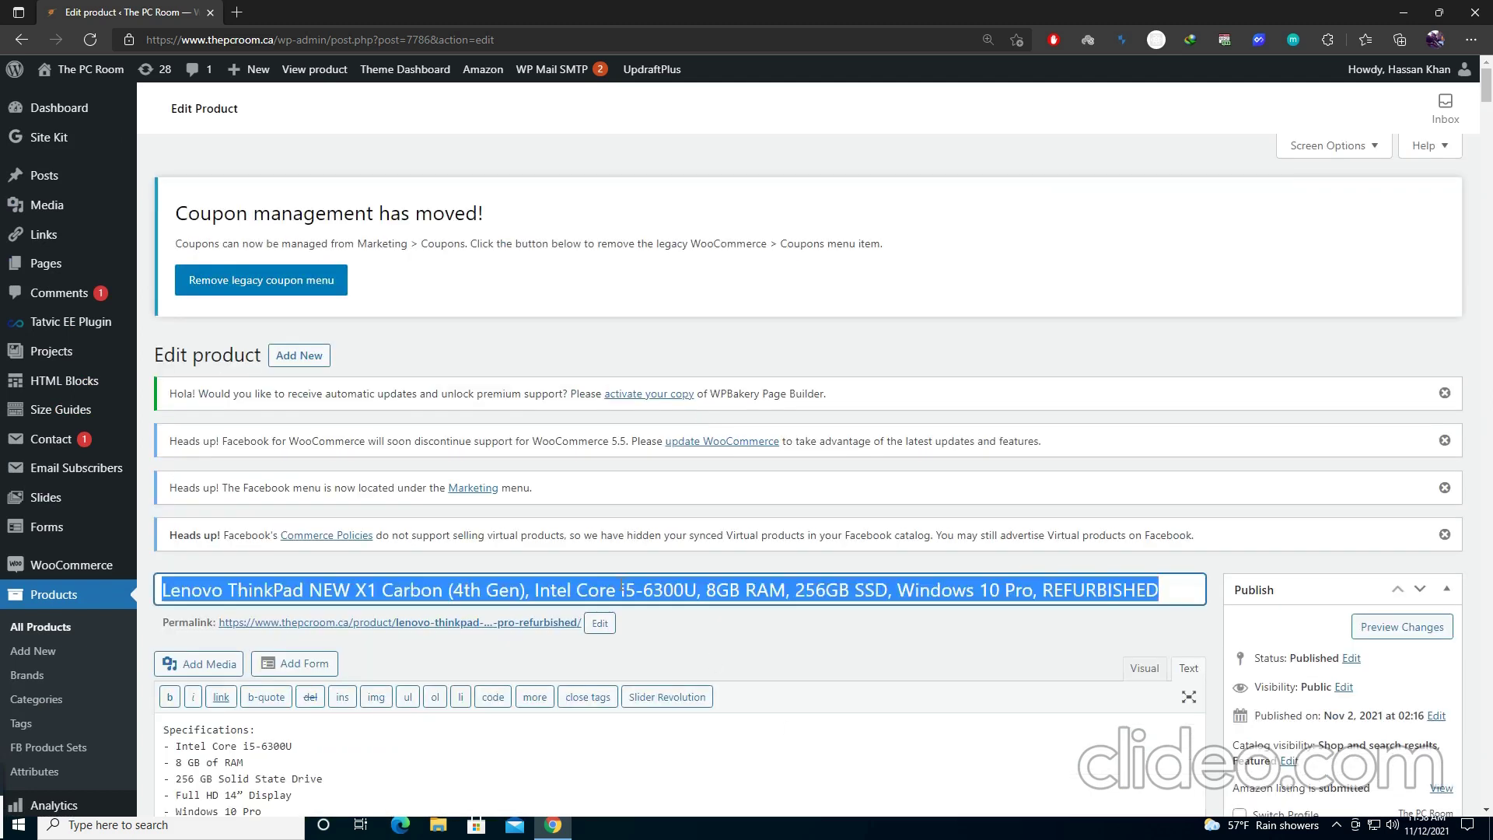
Step: Paste the copied product title into the required Title attribute of the Amazon feed
{"action": "scroll", "coordinate": [622, 589], "scroll_direction": "down", "scroll_amount": 2}
{"action": "scroll", "coordinate": [622, 588], "scroll_direction": "down", "scroll_amount": 20}
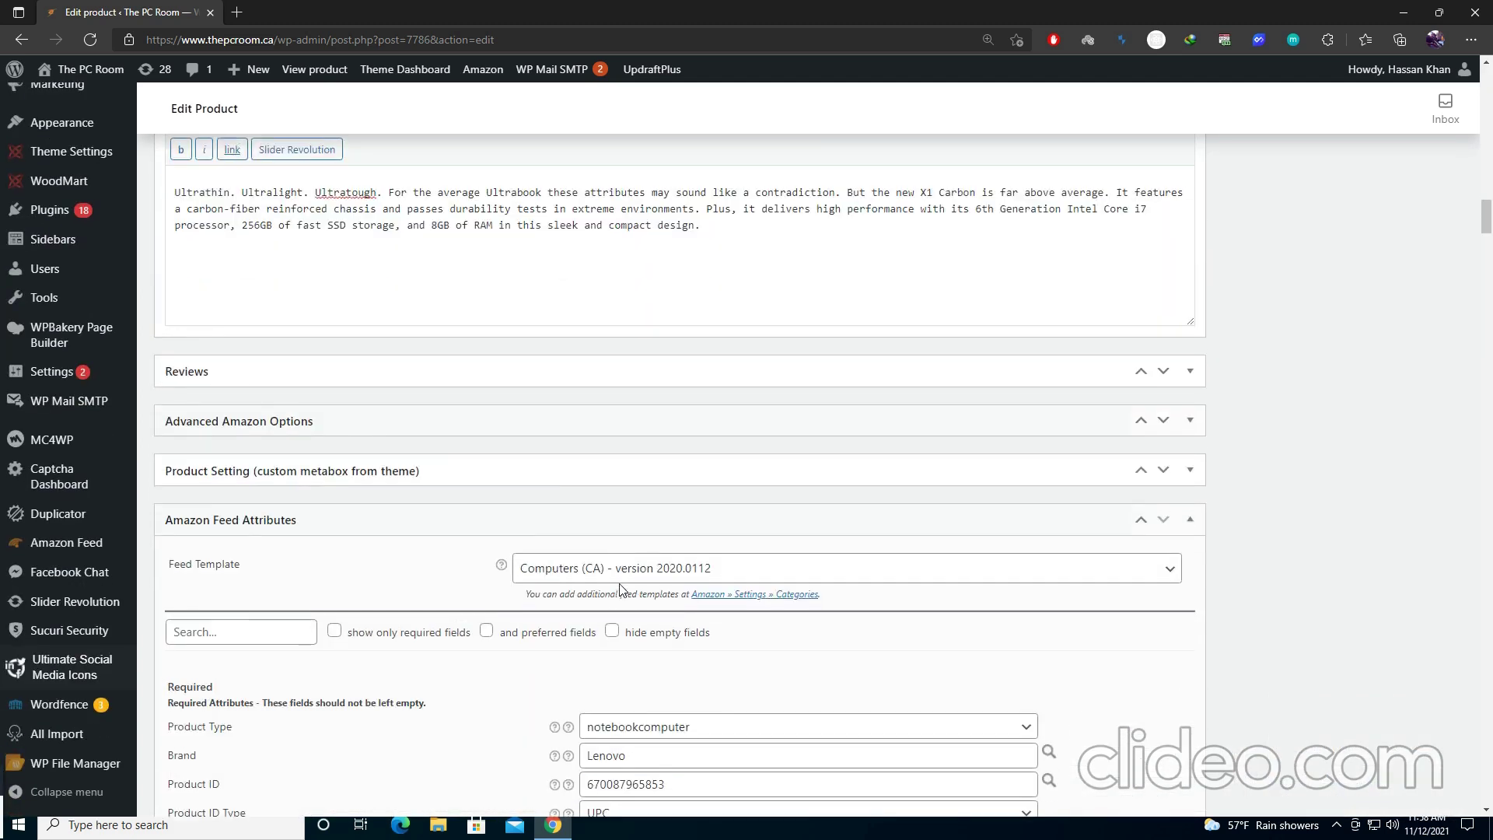
{"action": "scroll", "coordinate": [620, 584], "scroll_direction": "up", "scroll_amount": 10}
{"action": "scroll", "coordinate": [621, 584], "scroll_direction": "up", "scroll_amount": 4}
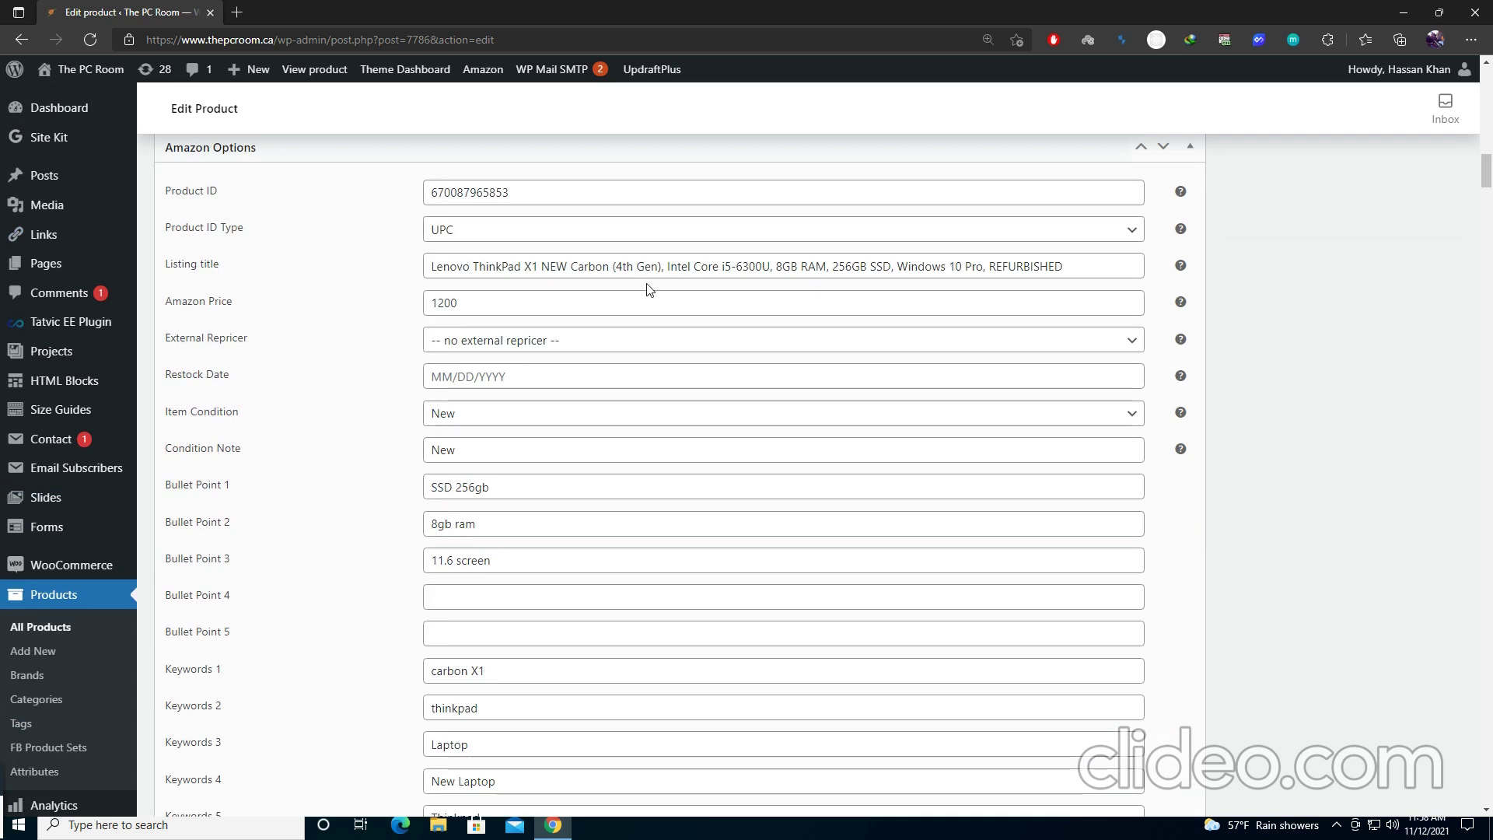
{"action": "scroll", "coordinate": [650, 293], "scroll_direction": "down", "scroll_amount": 15}
{"action": "scroll", "coordinate": [647, 288], "scroll_direction": "down", "scroll_amount": 5}
{"action": "scroll", "coordinate": [643, 350], "scroll_direction": "up", "scroll_amount": 2}
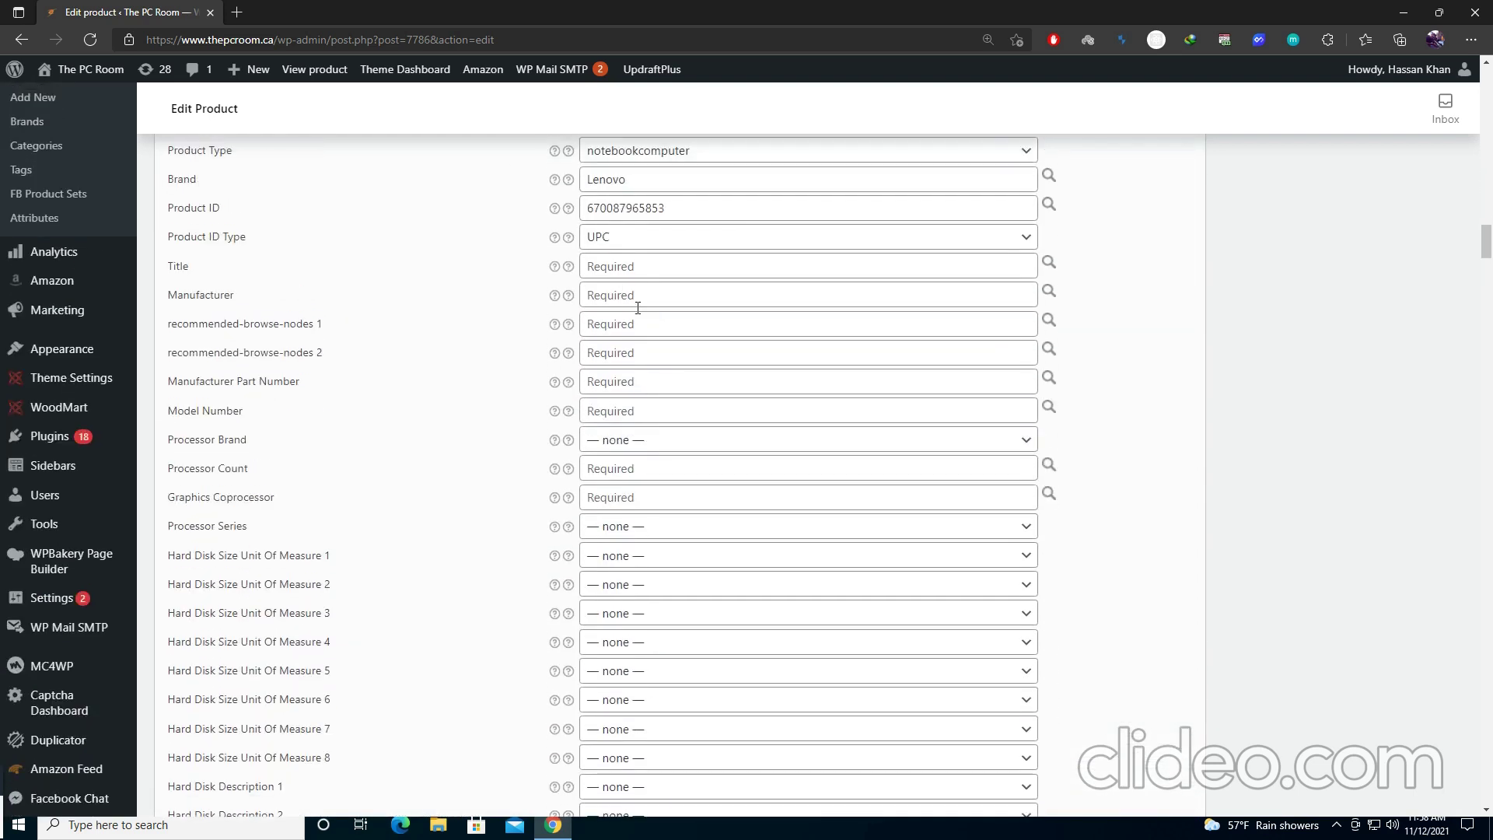
{"action": "scroll", "coordinate": [595, 343], "scroll_direction": "up", "scroll_amount": 1}
{"action": "left_click", "coordinate": [612, 381]}
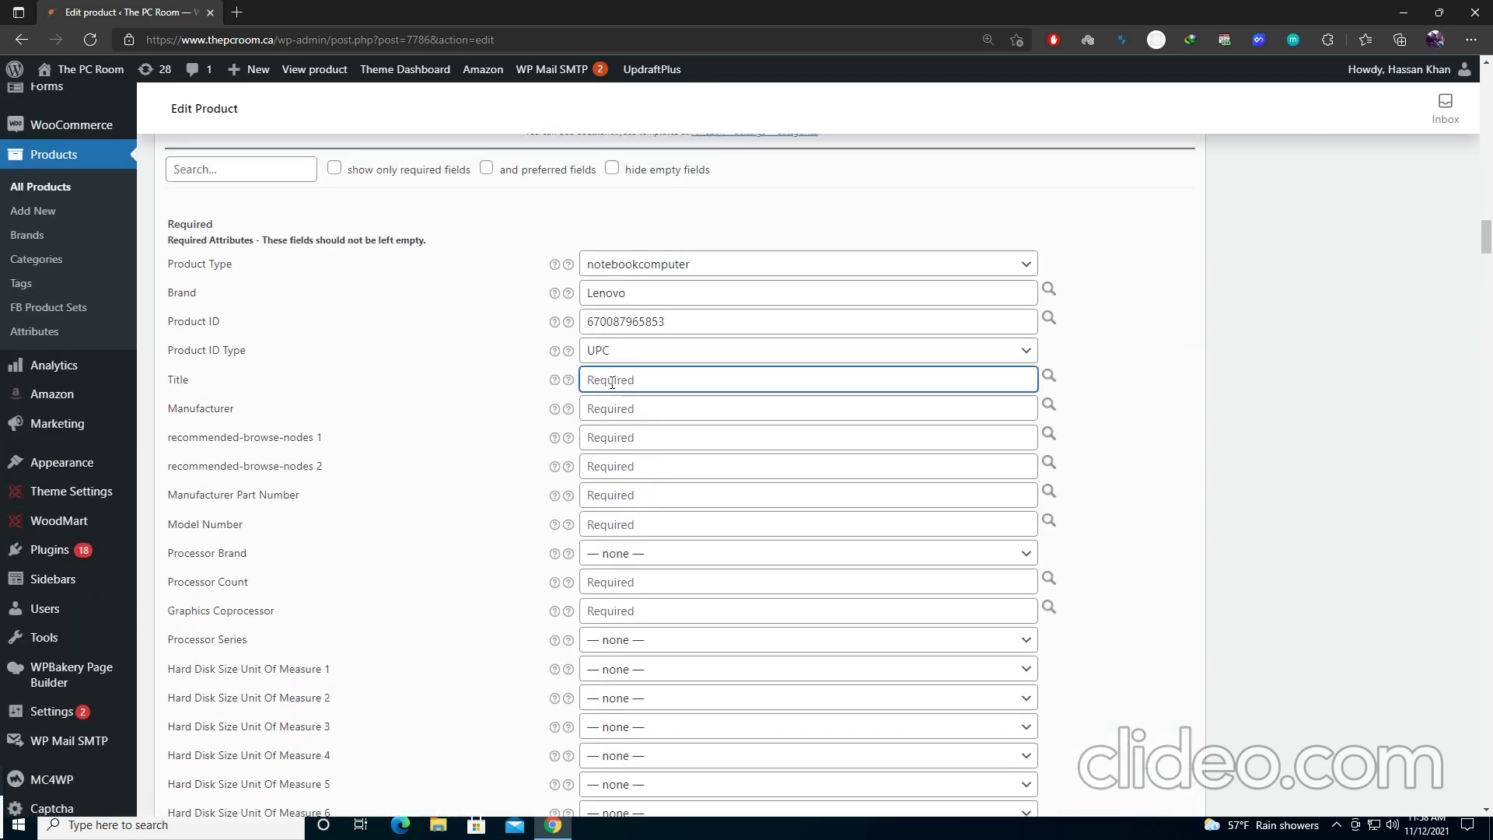
{"action": "key", "text": "ctrl+v"}
{"action": "key", "text": "Home"}
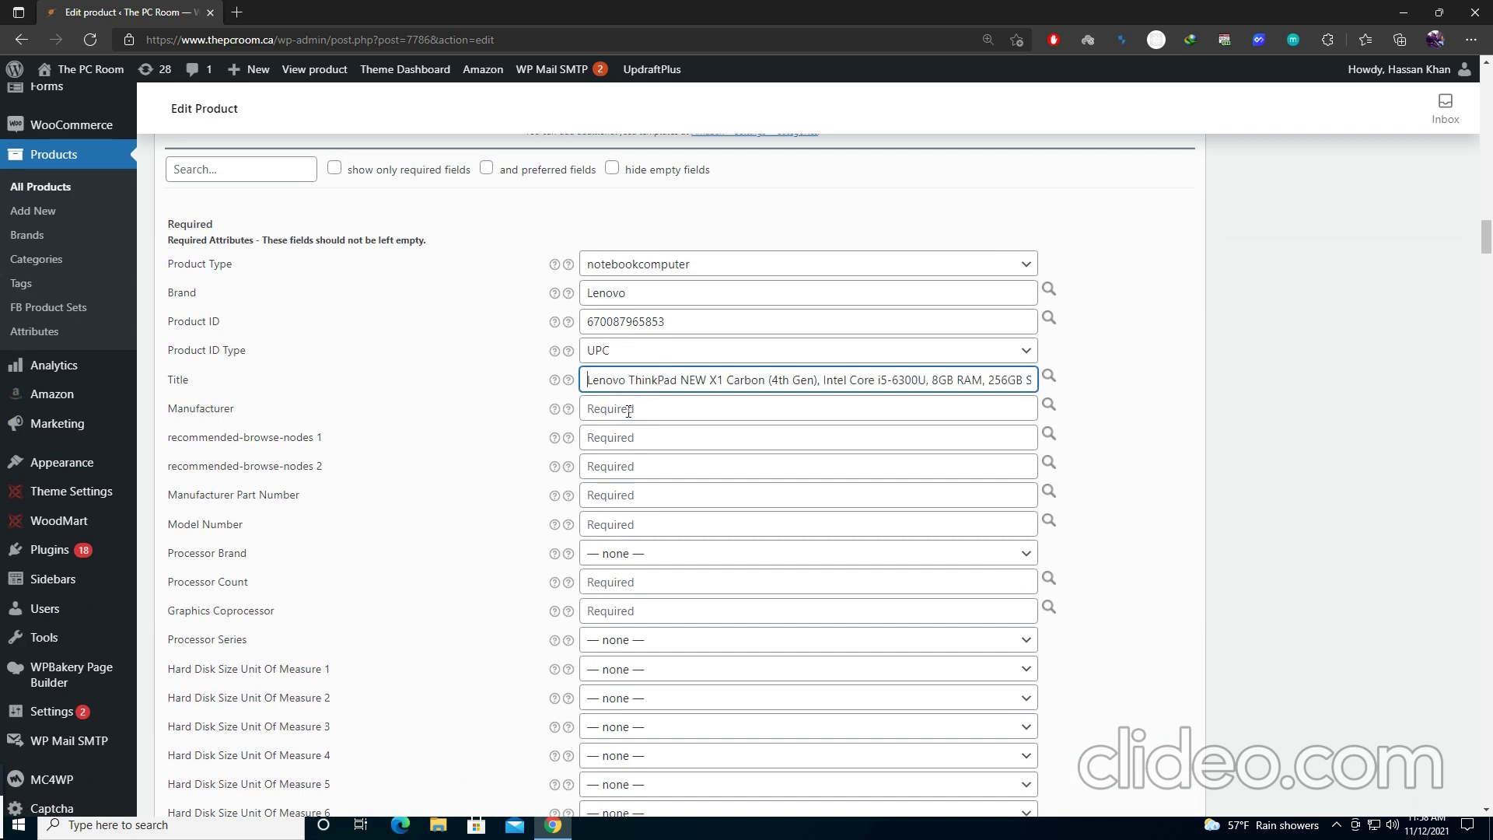
Step: Set the feed's Manufacturer to Pc room and its two recommended browse nodes to 493964 and 541966
{"action": "left_click", "coordinate": [628, 410]}
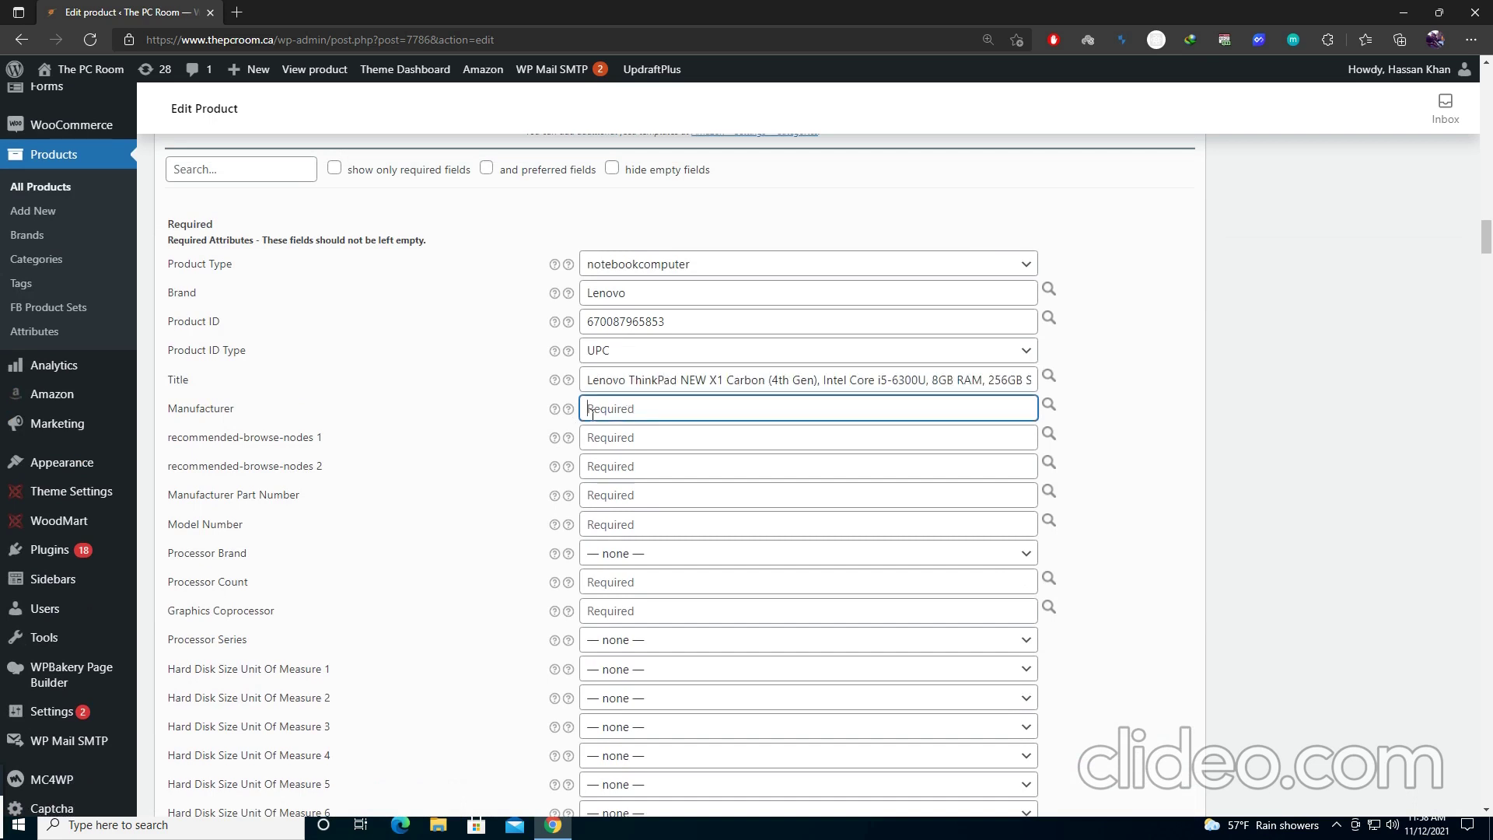
{"action": "type", "text": "Pc room"}
{"action": "left_click", "coordinate": [626, 441]}
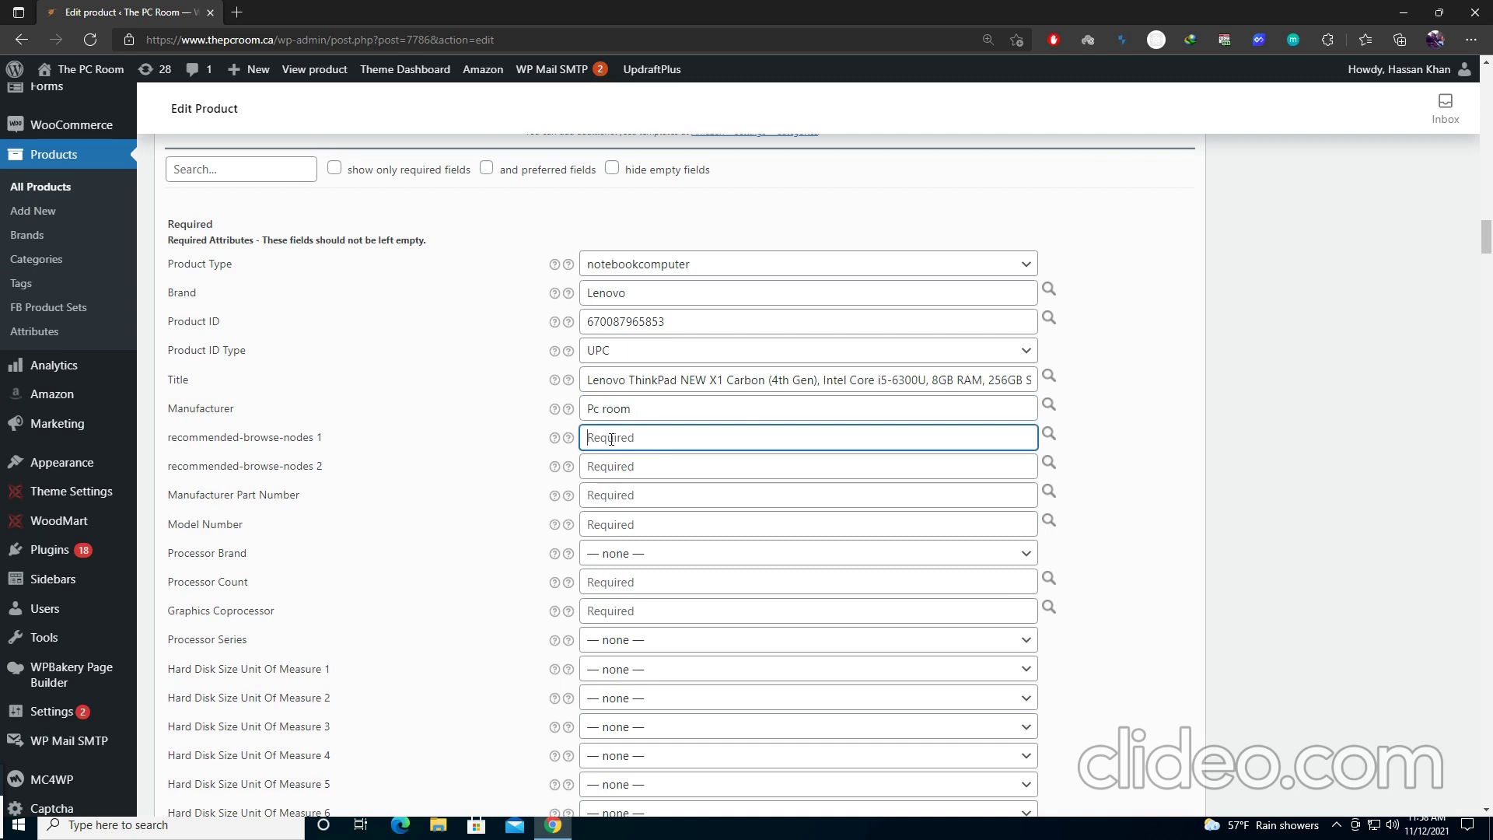
{"action": "type", "text": "49"}
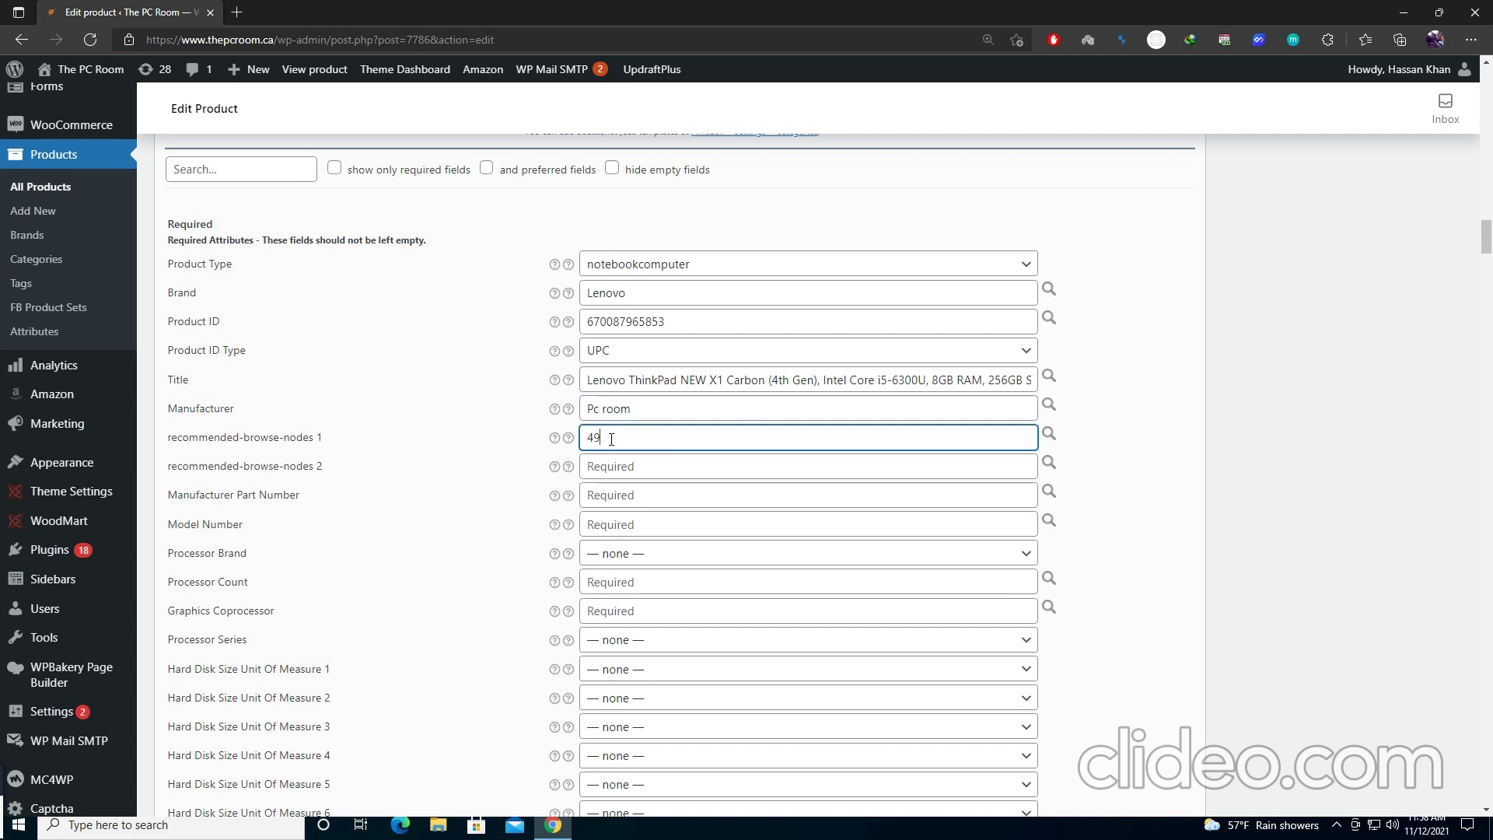
{"action": "type", "text": "3964"}
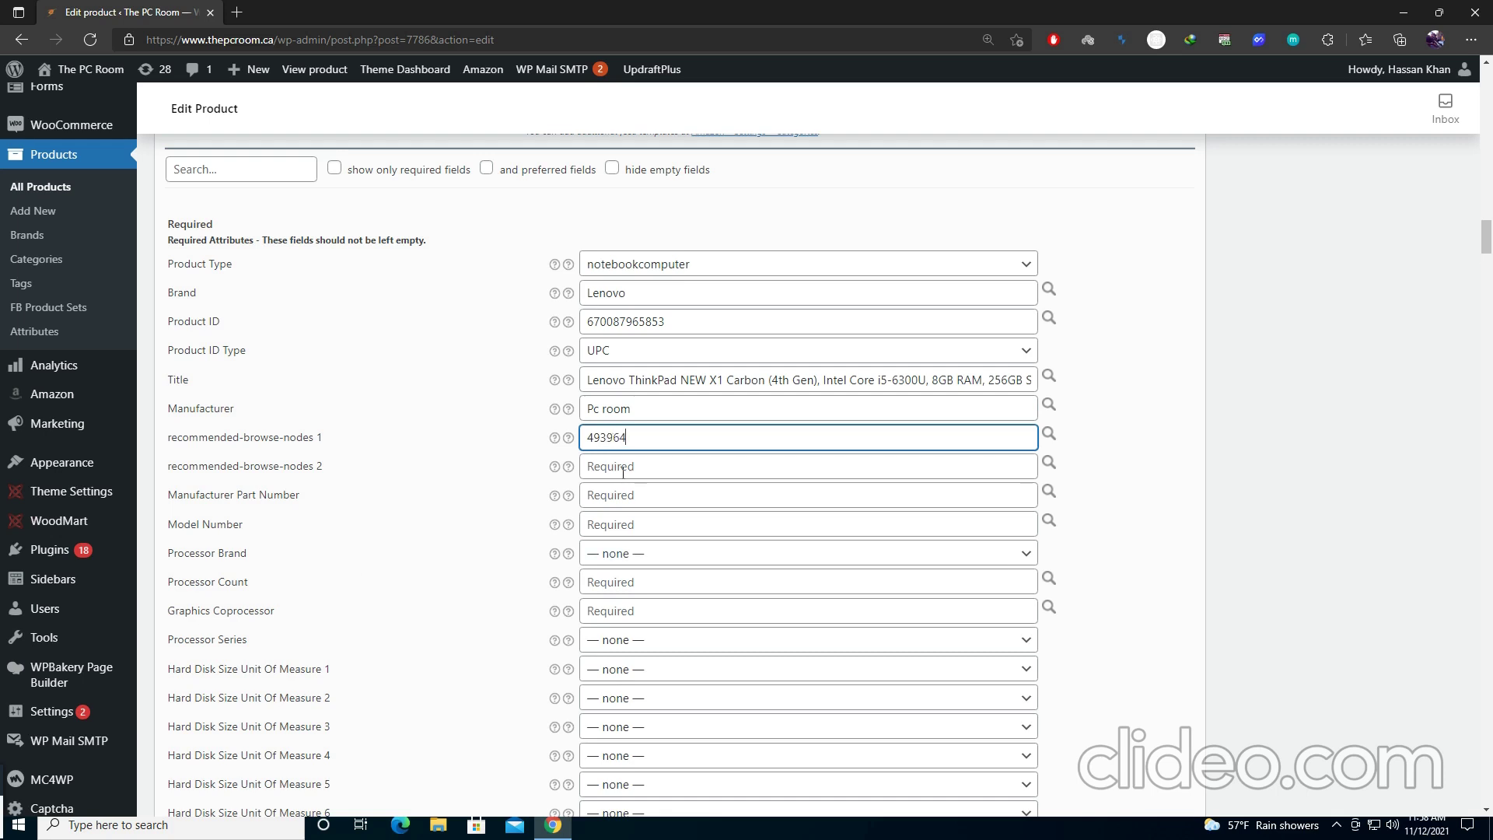
{"action": "left_click", "coordinate": [623, 469]}
{"action": "type", "text": "541"}
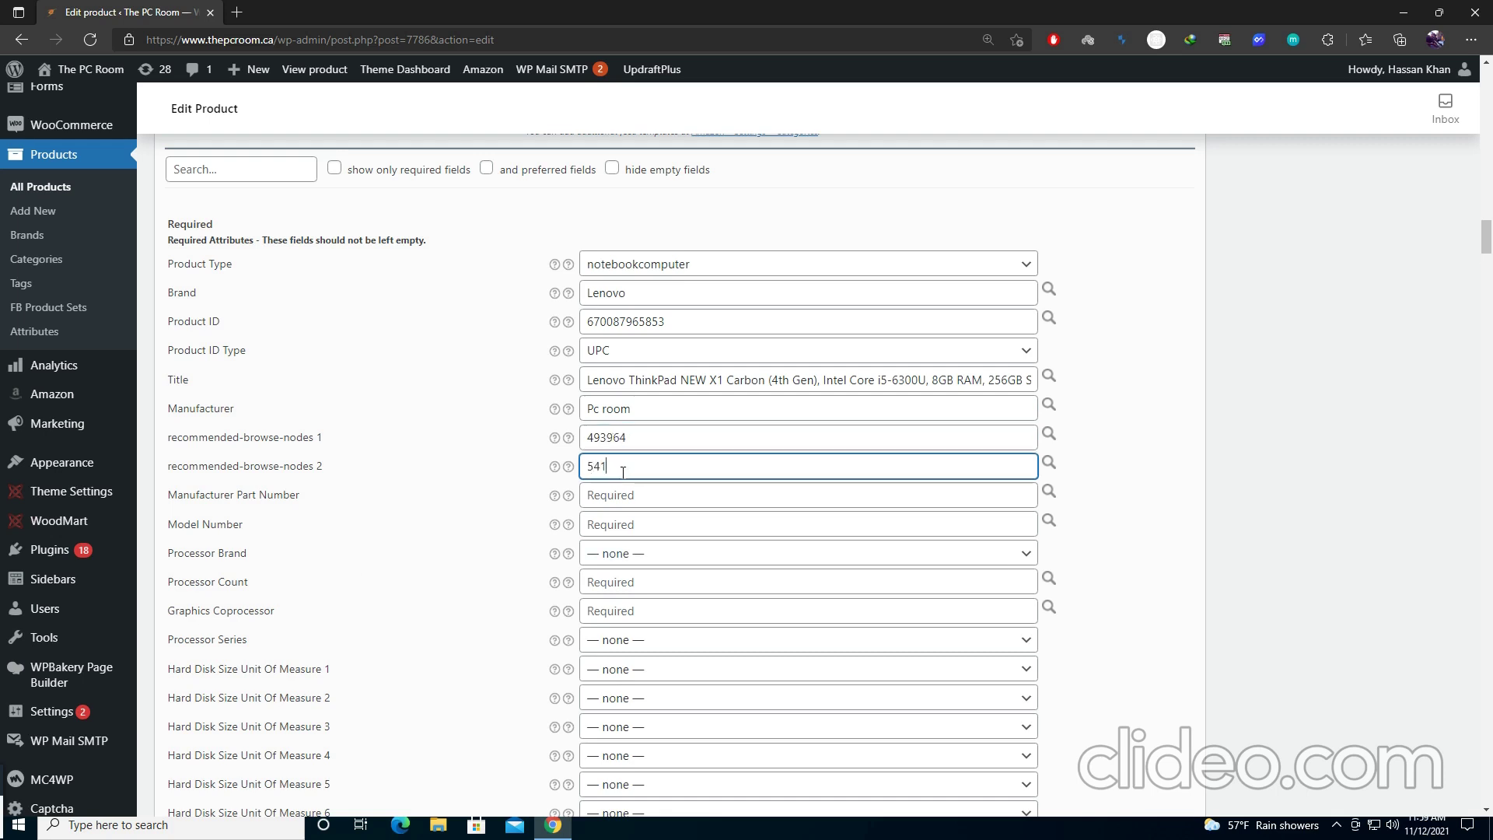
{"action": "type", "text": "966"}
Step: Enter 20ED as the Manufacturer Part Number and m1-ewq-1 as the Model Number
{"action": "left_click", "coordinate": [605, 493]}
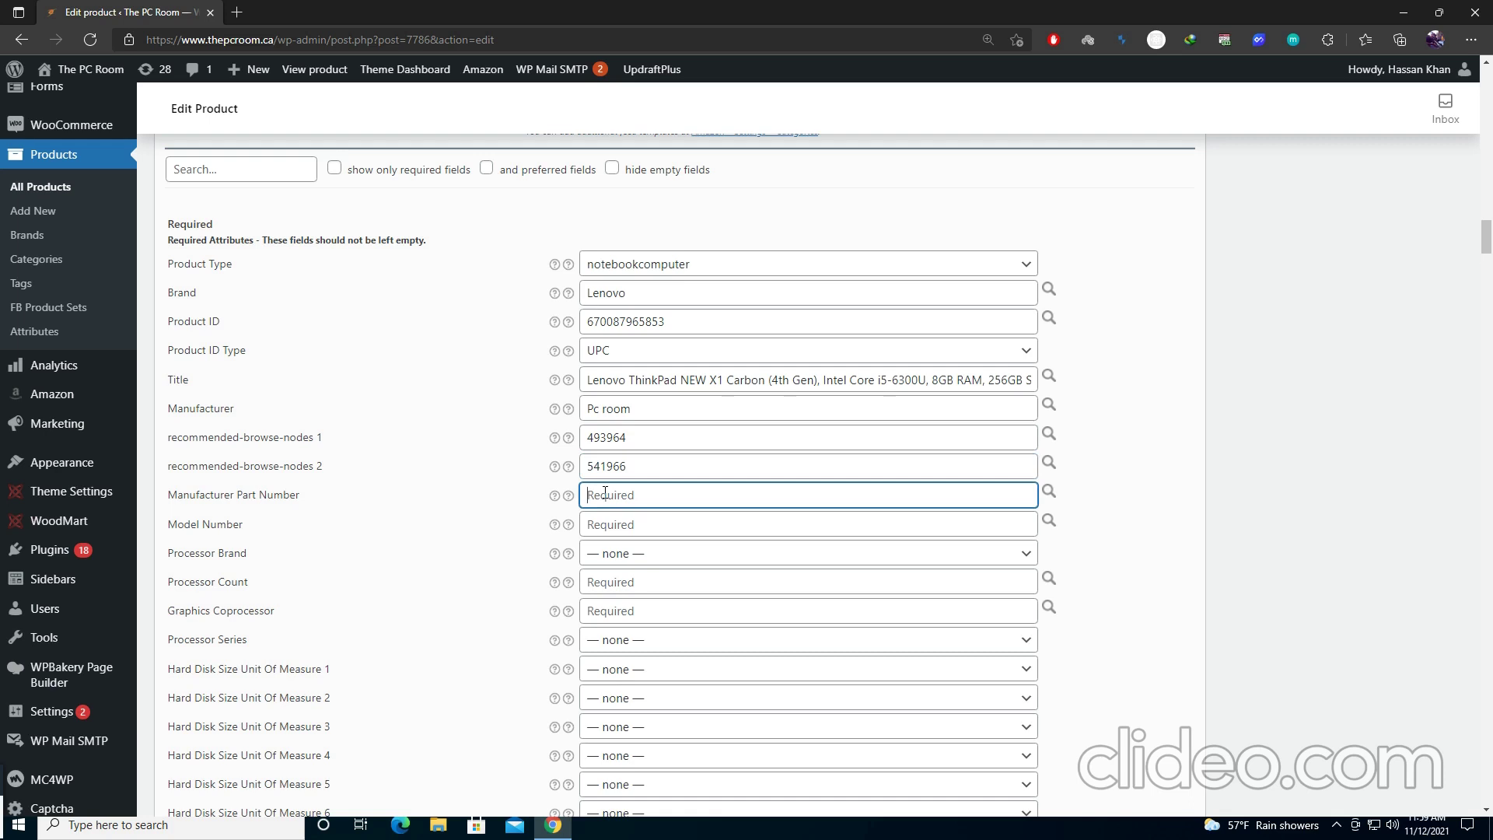
{"action": "type", "text": "@)"}
{"action": "type", "text": "D"}
{"action": "key", "text": "ctrl+a"}
{"action": "type", "text": "20FD"}
{"action": "left_click", "coordinate": [626, 526]}
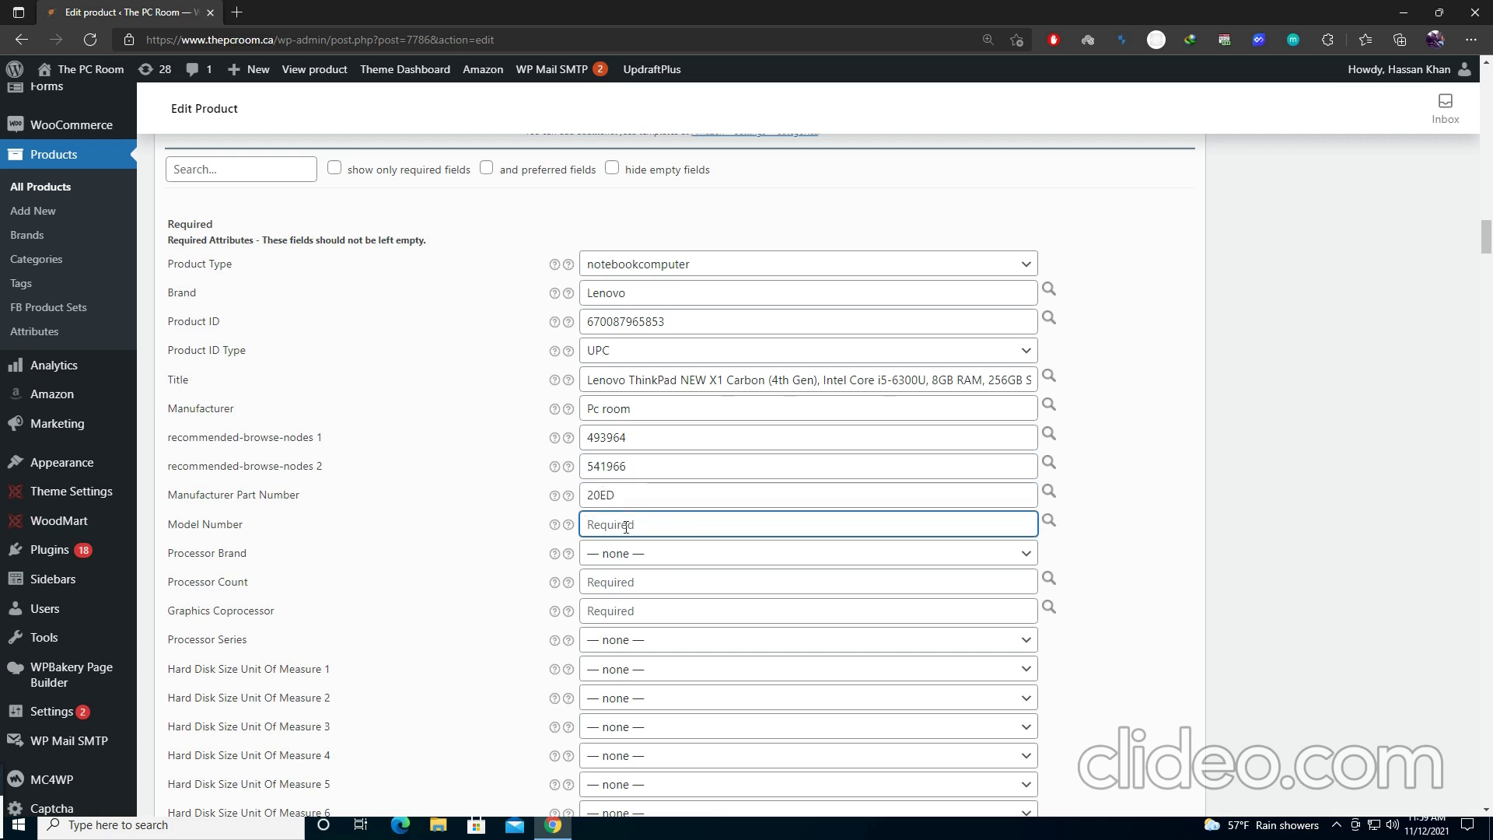
{"action": "type", "text": "m120"}
{"action": "key", "text": "BackSpace"}
{"action": "key", "text": "BackSpace"}
{"action": "type", "text": "-ew111"}
Step: Set the Processor Brand to Intel and the Processor Count to 1
{"action": "left_click", "coordinate": [682, 558]}
{"action": "scroll", "coordinate": [677, 459], "scroll_direction": "down", "scroll_amount": 1}
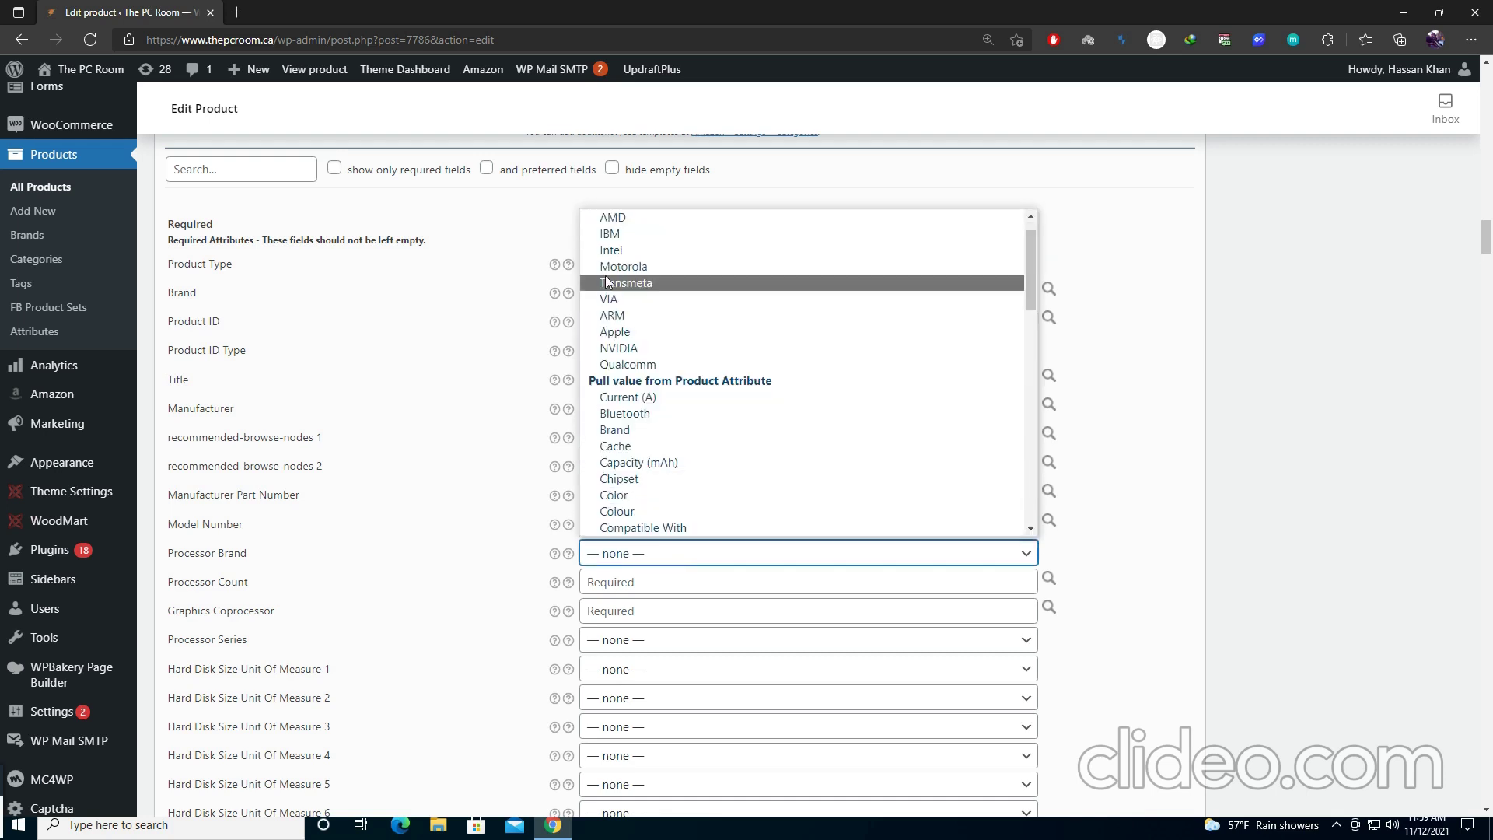
{"action": "left_click", "coordinate": [622, 251]}
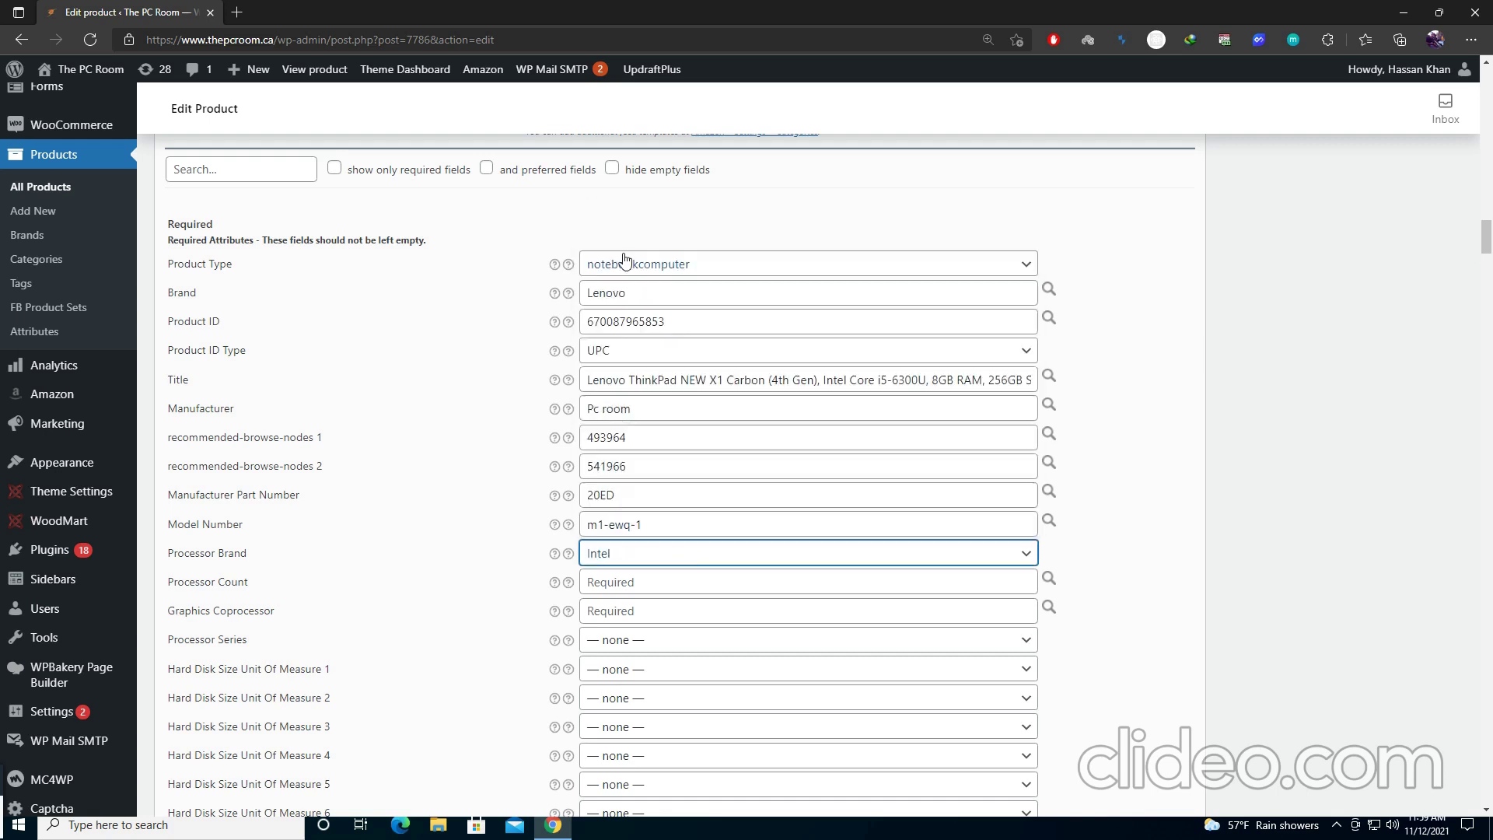
{"action": "left_click", "coordinate": [609, 586]}
{"action": "type", "text": "1"}
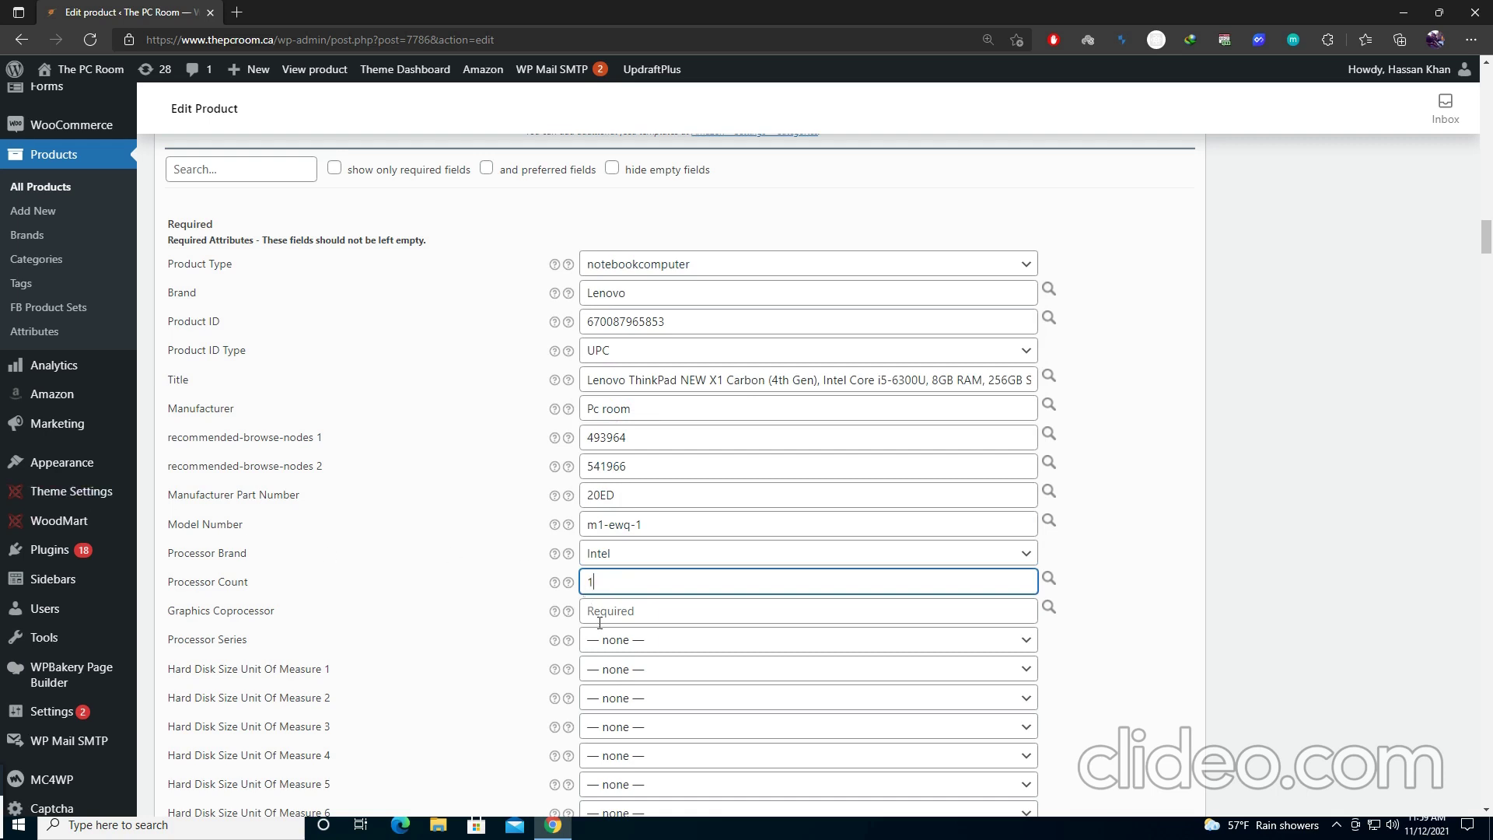
Step: Enter Nvidia as the Graphics Coprocessor and choose core_i7_8750h as the Processor Series
{"action": "left_click", "coordinate": [621, 612]}
{"action": "type", "text": "N"}
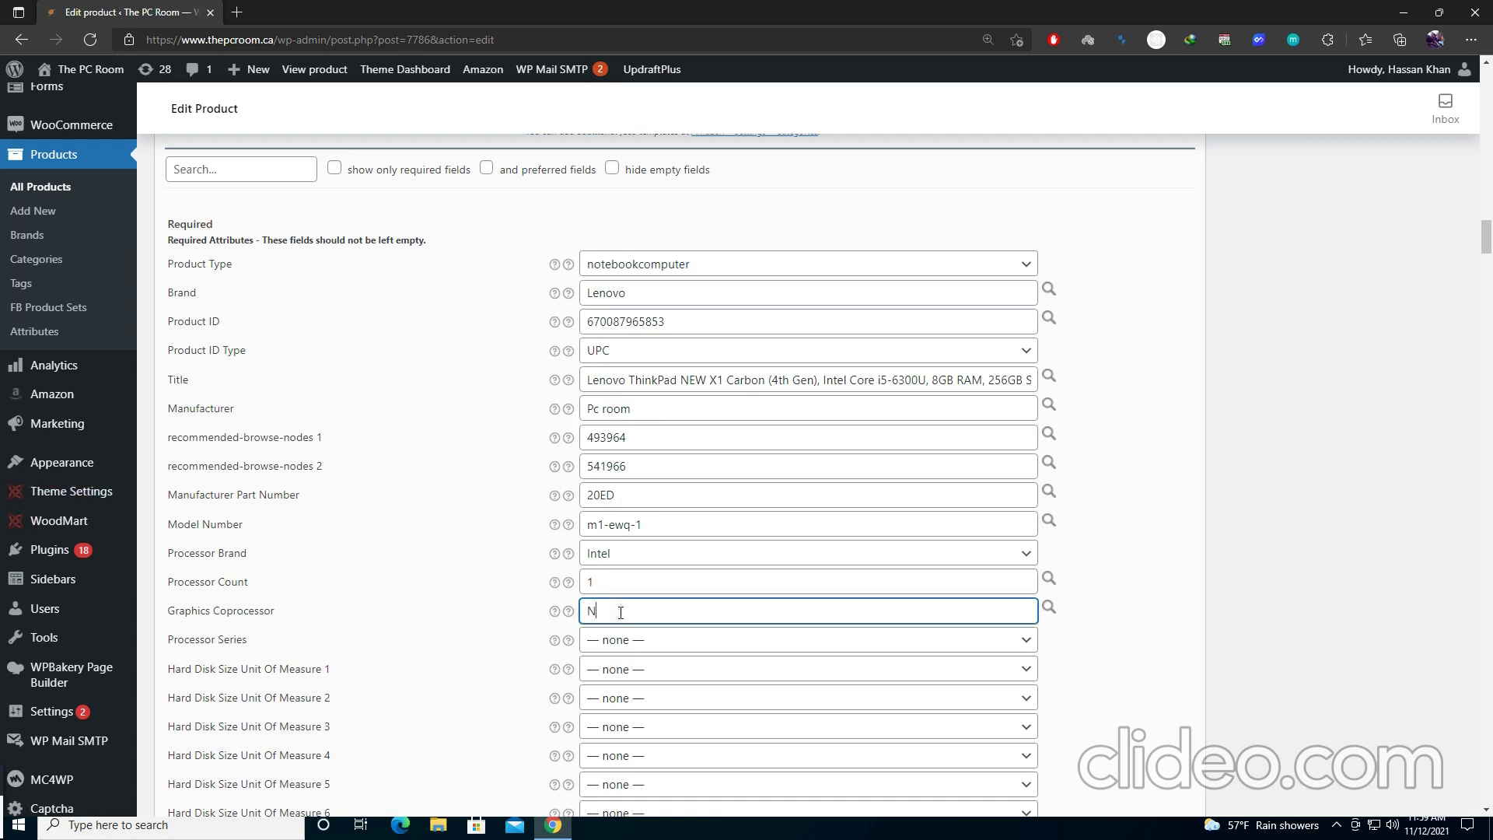
{"action": "type", "text": "vidia"}
{"action": "left_click", "coordinate": [655, 641]}
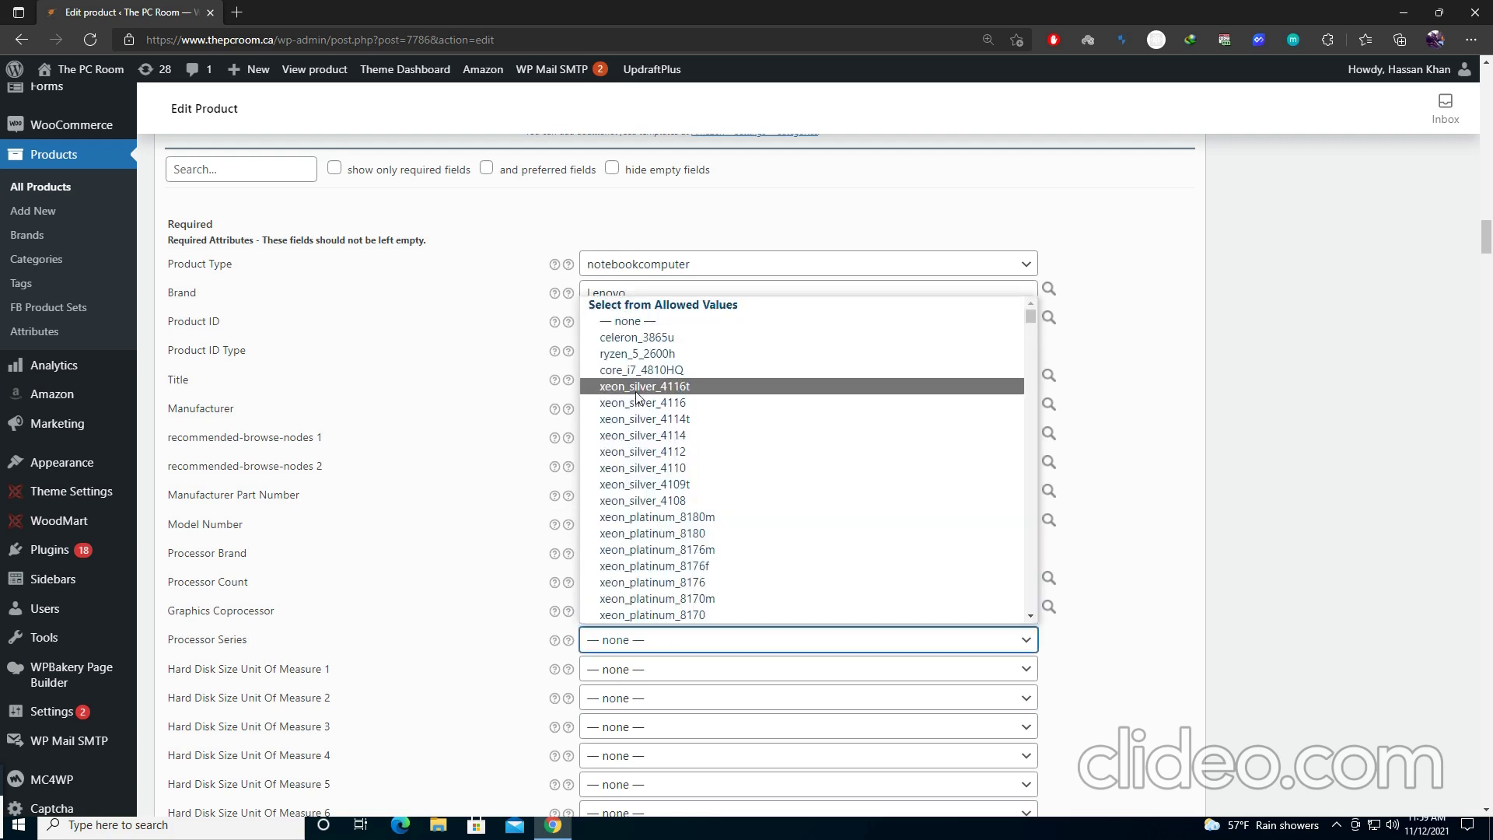
{"action": "type", "text": "core_i9_8950hk"}
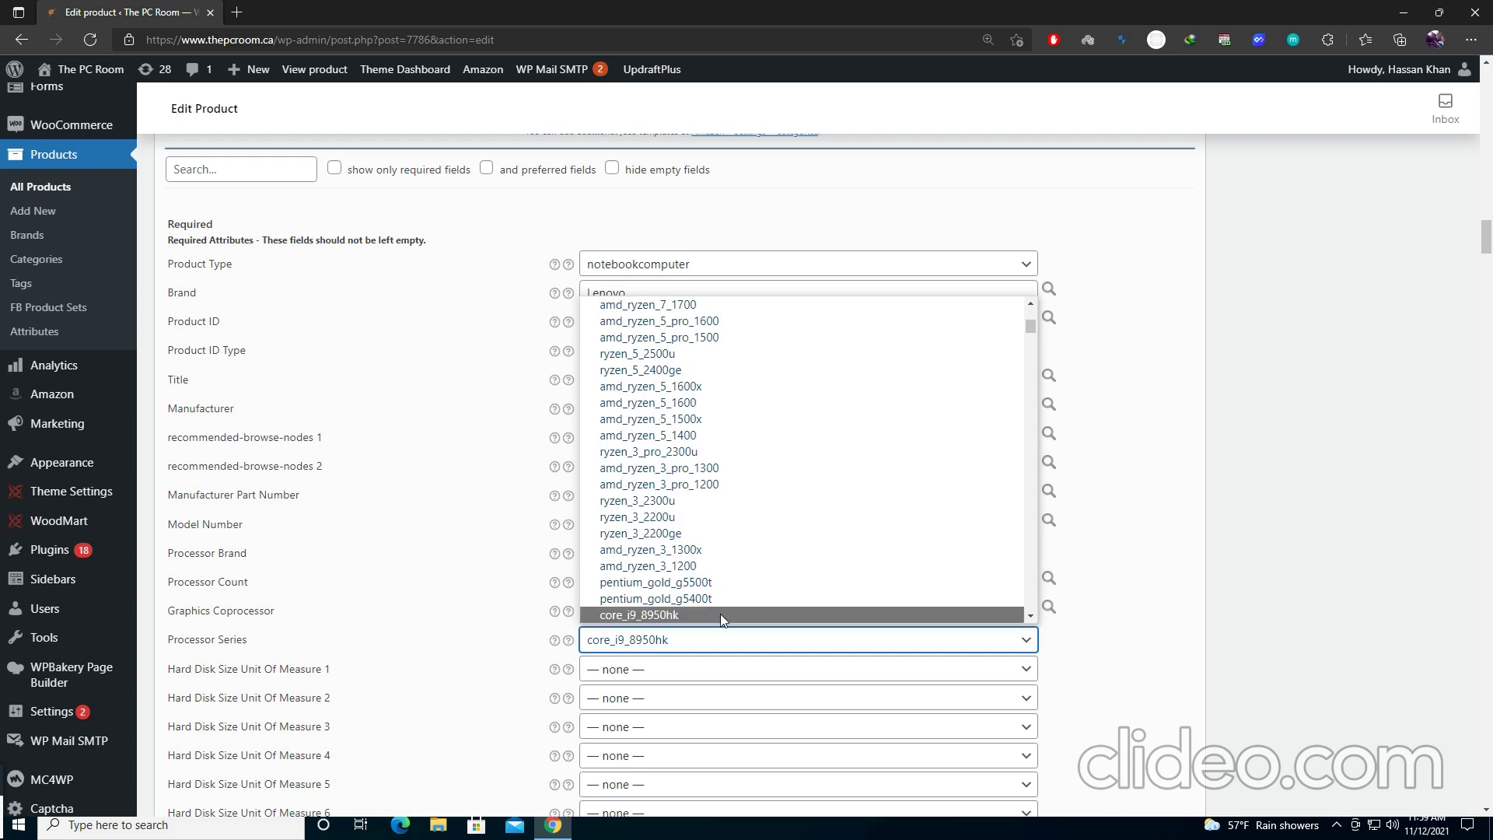
{"action": "scroll", "coordinate": [636, 502], "scroll_direction": "down", "scroll_amount": 3}
{"action": "left_click", "coordinate": [636, 582]}
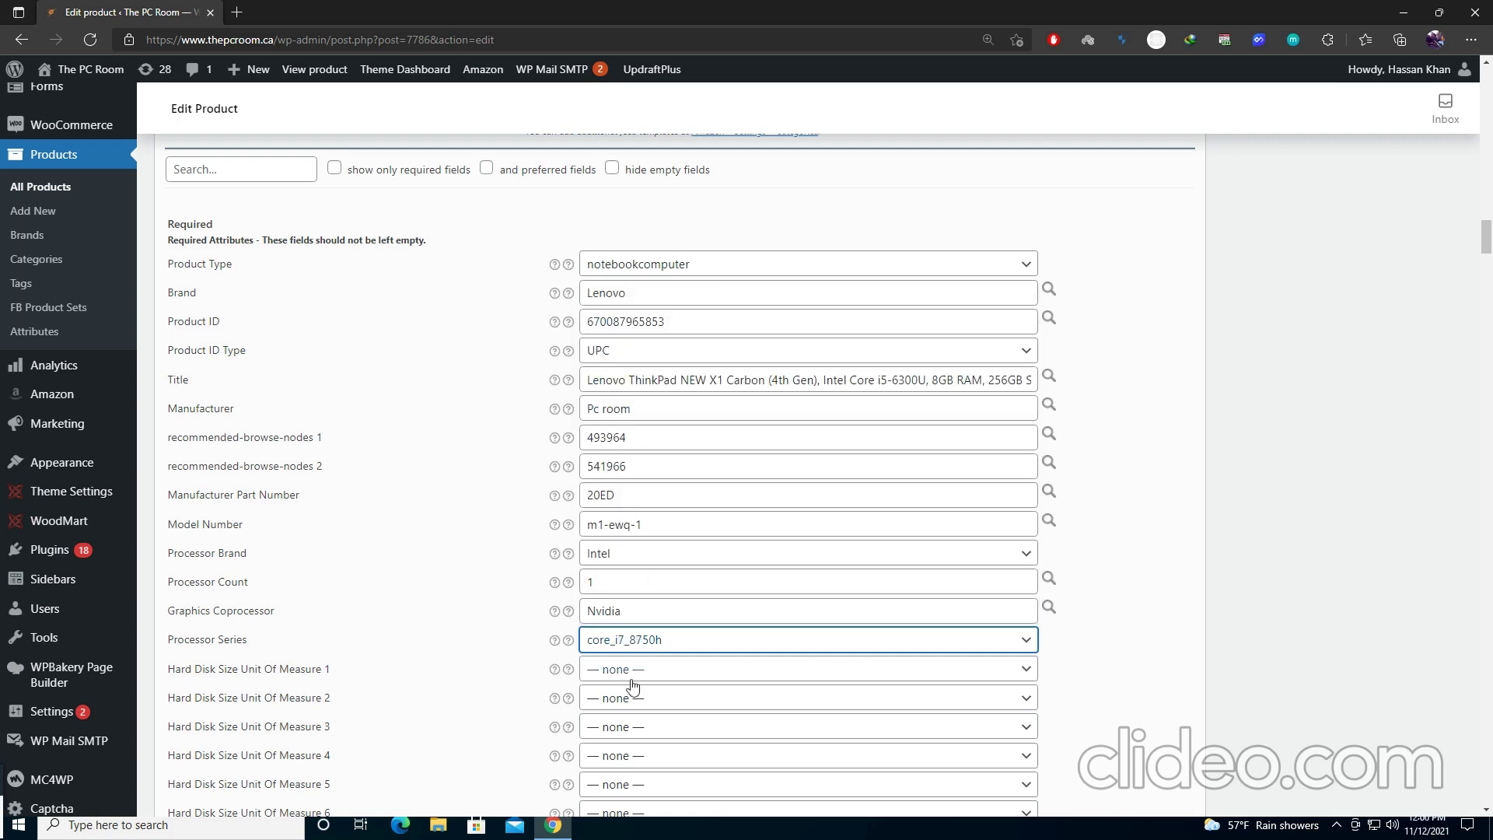
Step: Set Hard Drive Size 1 to 256 in the required feed attributes
{"action": "scroll", "coordinate": [604, 612], "scroll_direction": "down", "scroll_amount": 3}
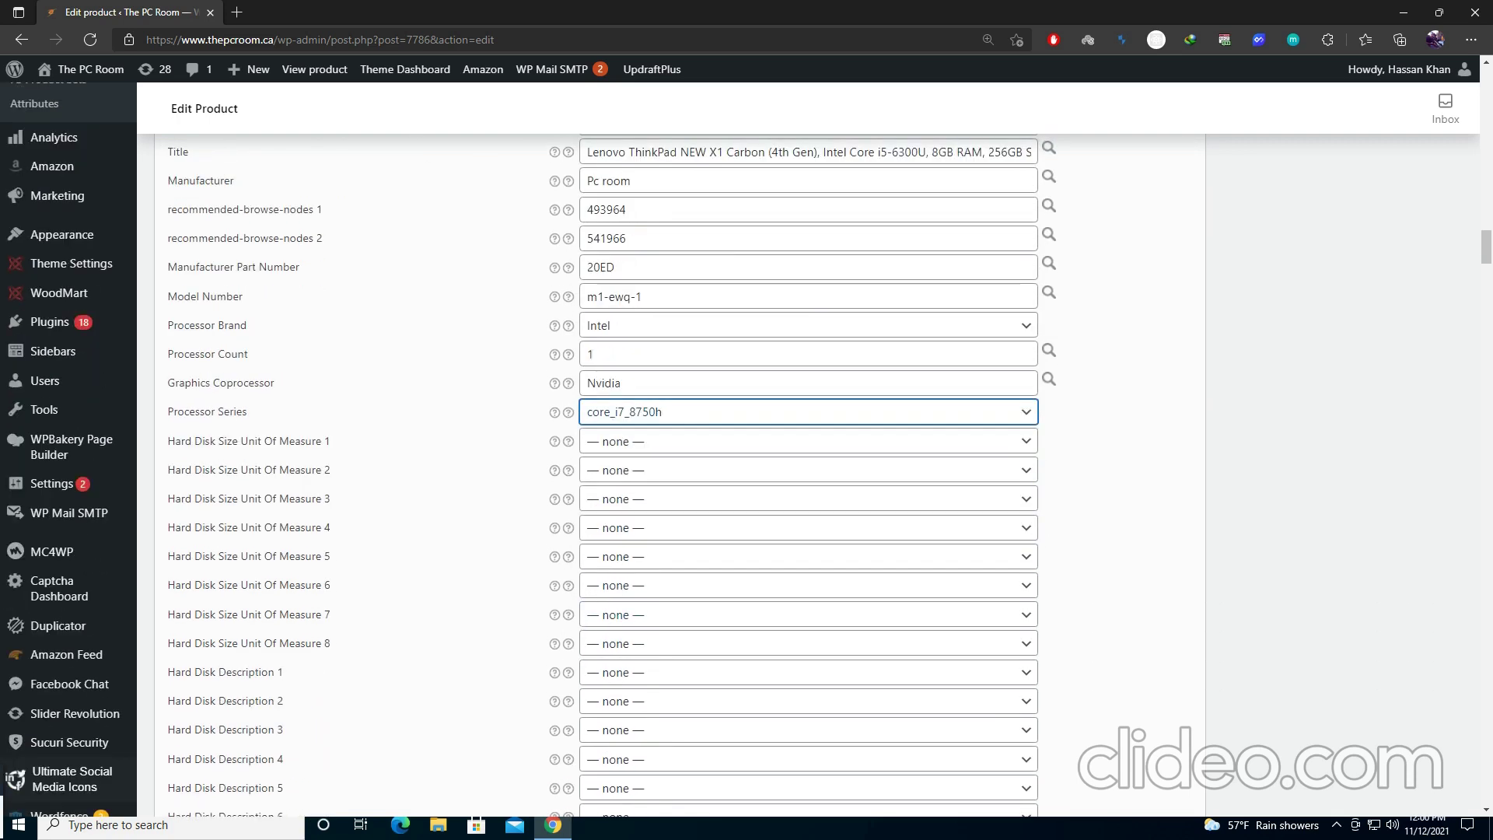
{"action": "scroll", "coordinate": [675, 510], "scroll_direction": "down", "scroll_amount": 3}
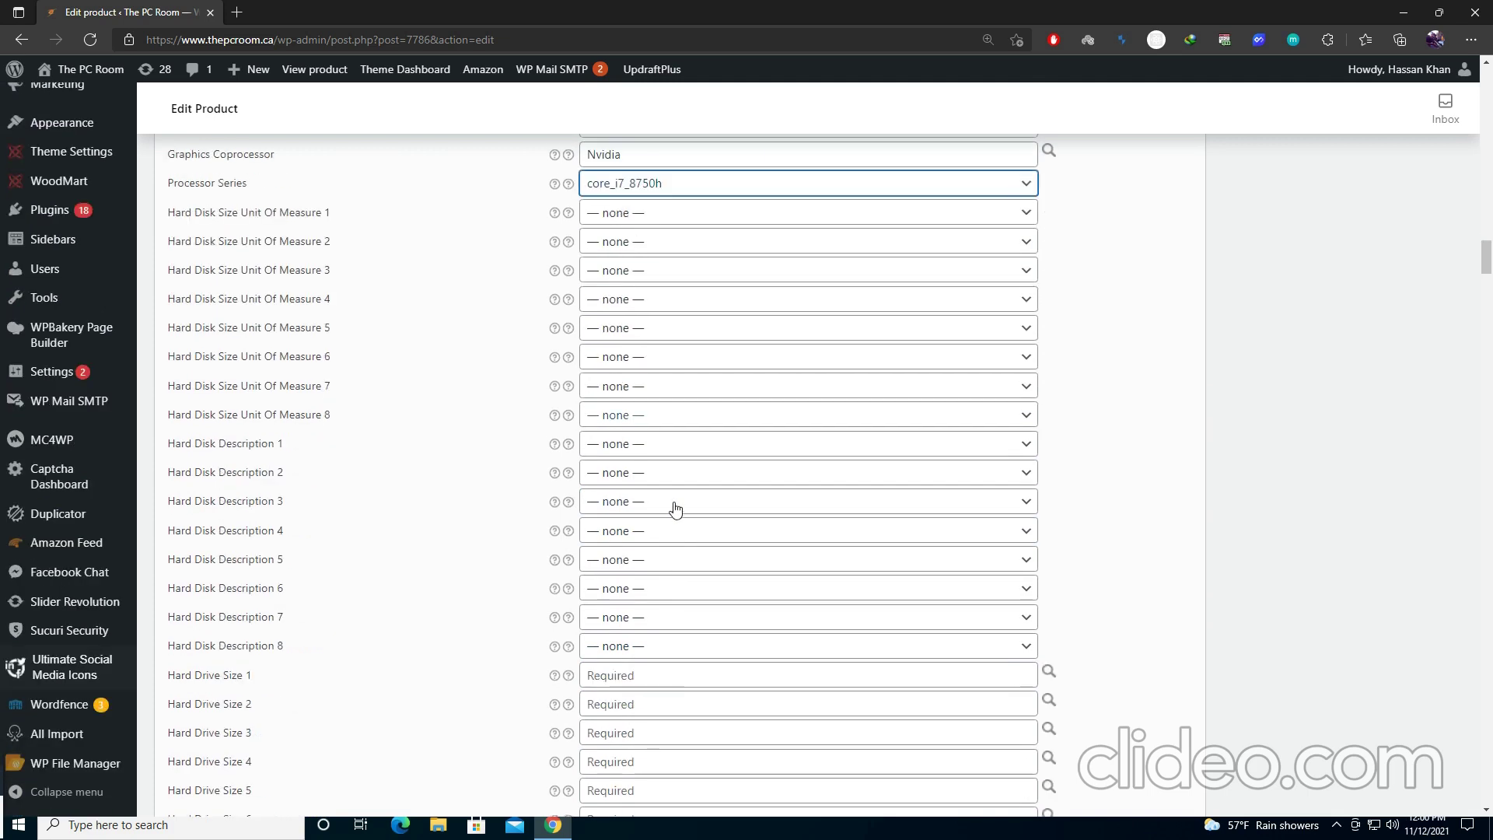
{"action": "left_click", "coordinate": [641, 670]}
{"action": "type", "text": "256"}
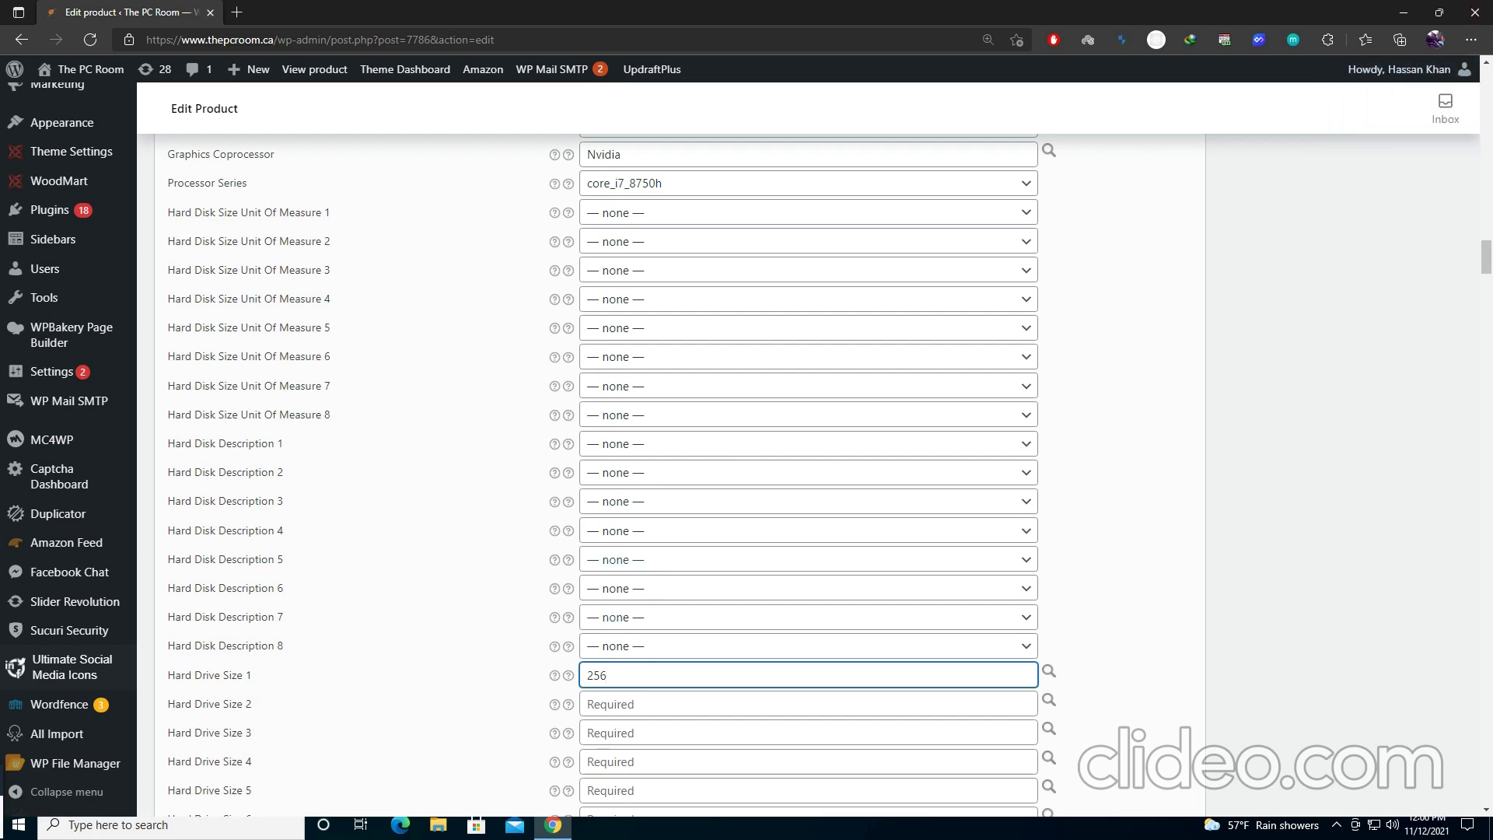
Step: Set the Processor Speed to 2.4 with GigaHertz as the CPU speed unit of measure
{"action": "scroll", "coordinate": [572, 618], "scroll_direction": "down", "scroll_amount": 6}
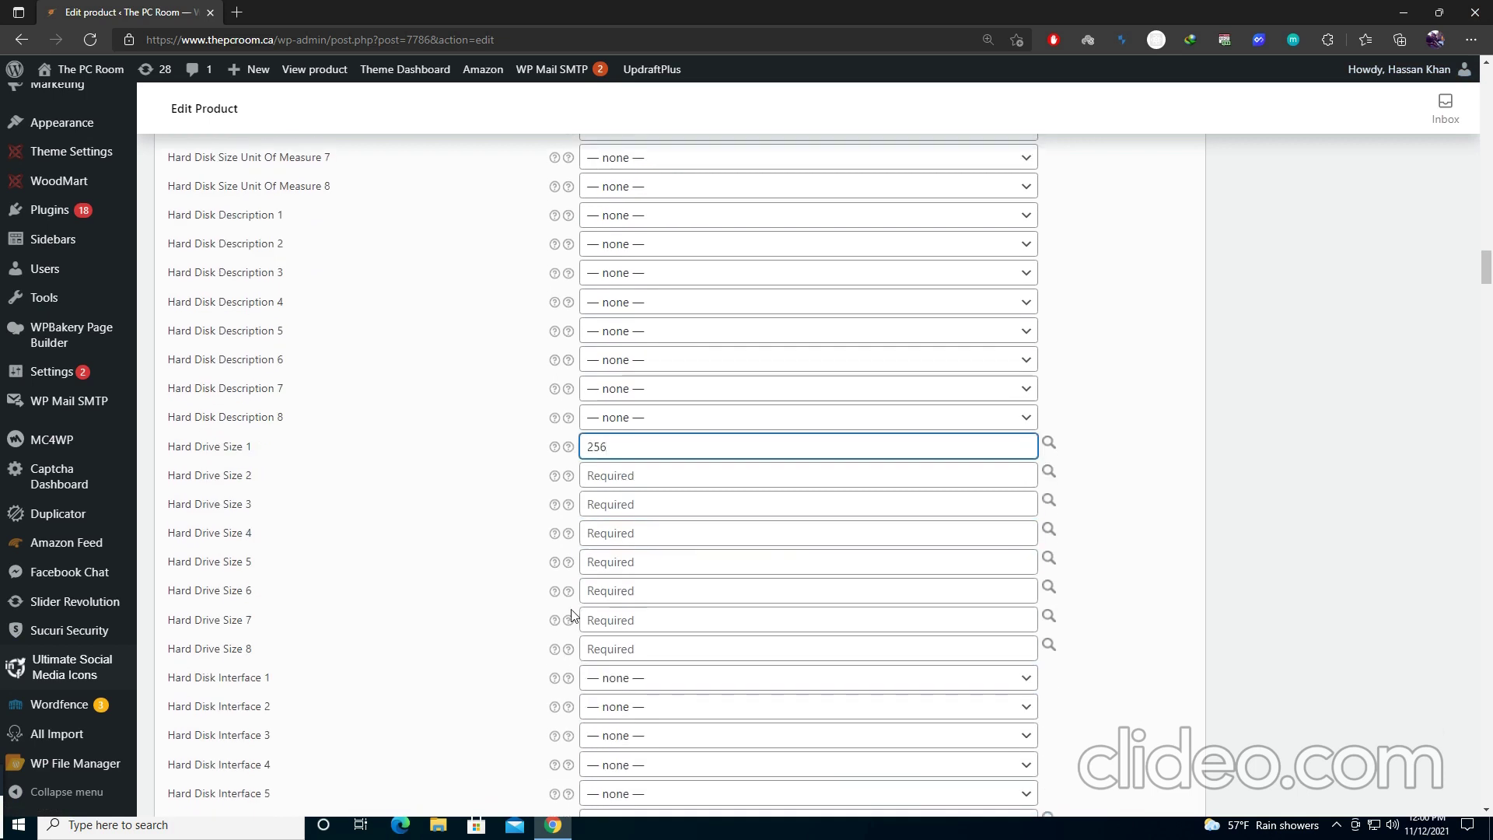
{"action": "left_click", "coordinate": [622, 601]}
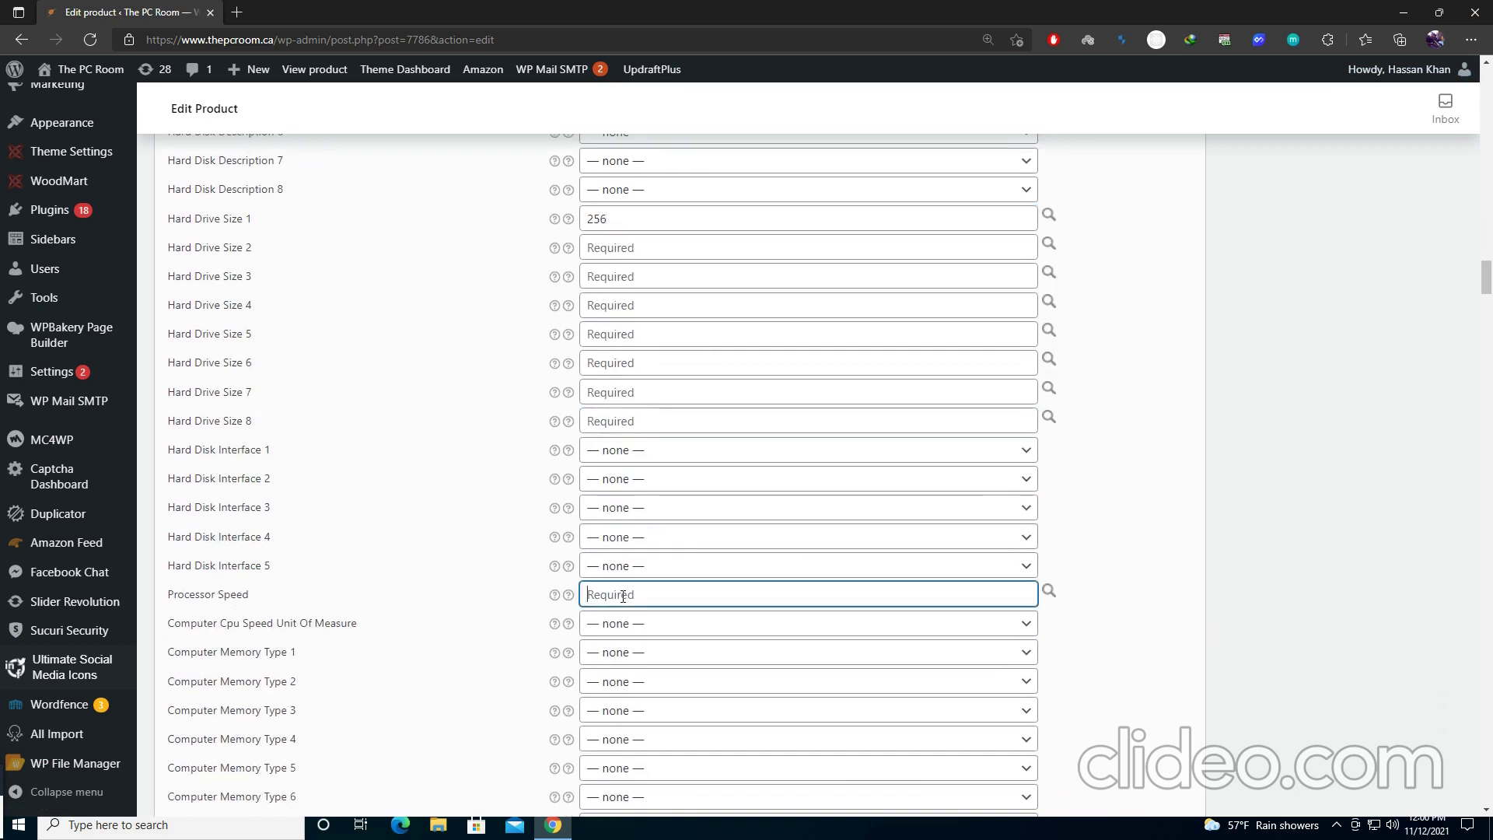
{"action": "type", "text": "2.4"}
{"action": "scroll", "coordinate": [564, 626], "scroll_direction": "down", "scroll_amount": 3}
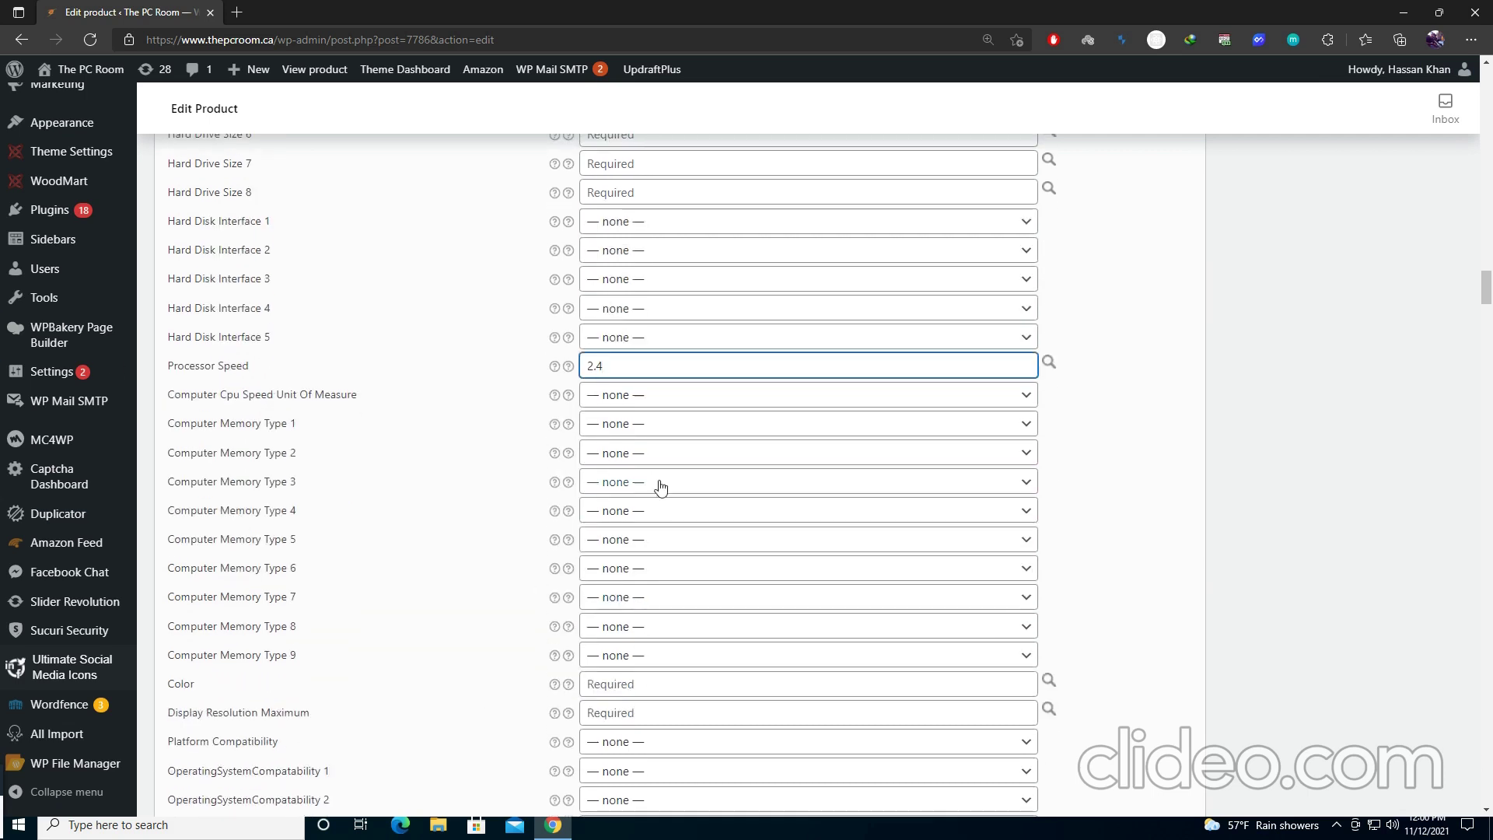
{"action": "left_click", "coordinate": [639, 394]}
{"action": "left_click", "coordinate": [631, 459]}
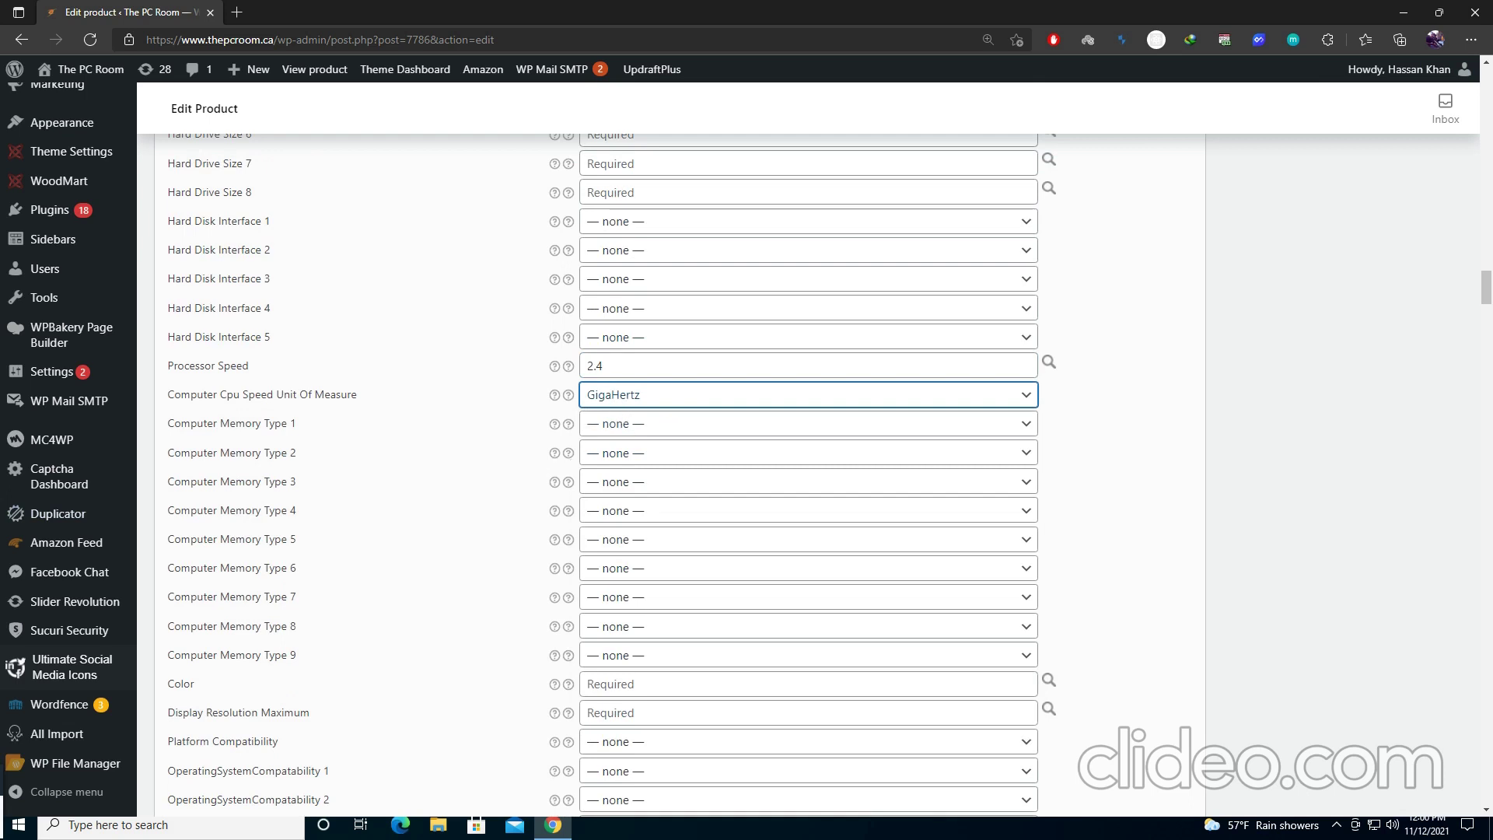
Step: Enter black as the Color and 1024 X 768 as the Display Resolution Maximum
{"action": "left_click", "coordinate": [613, 684]}
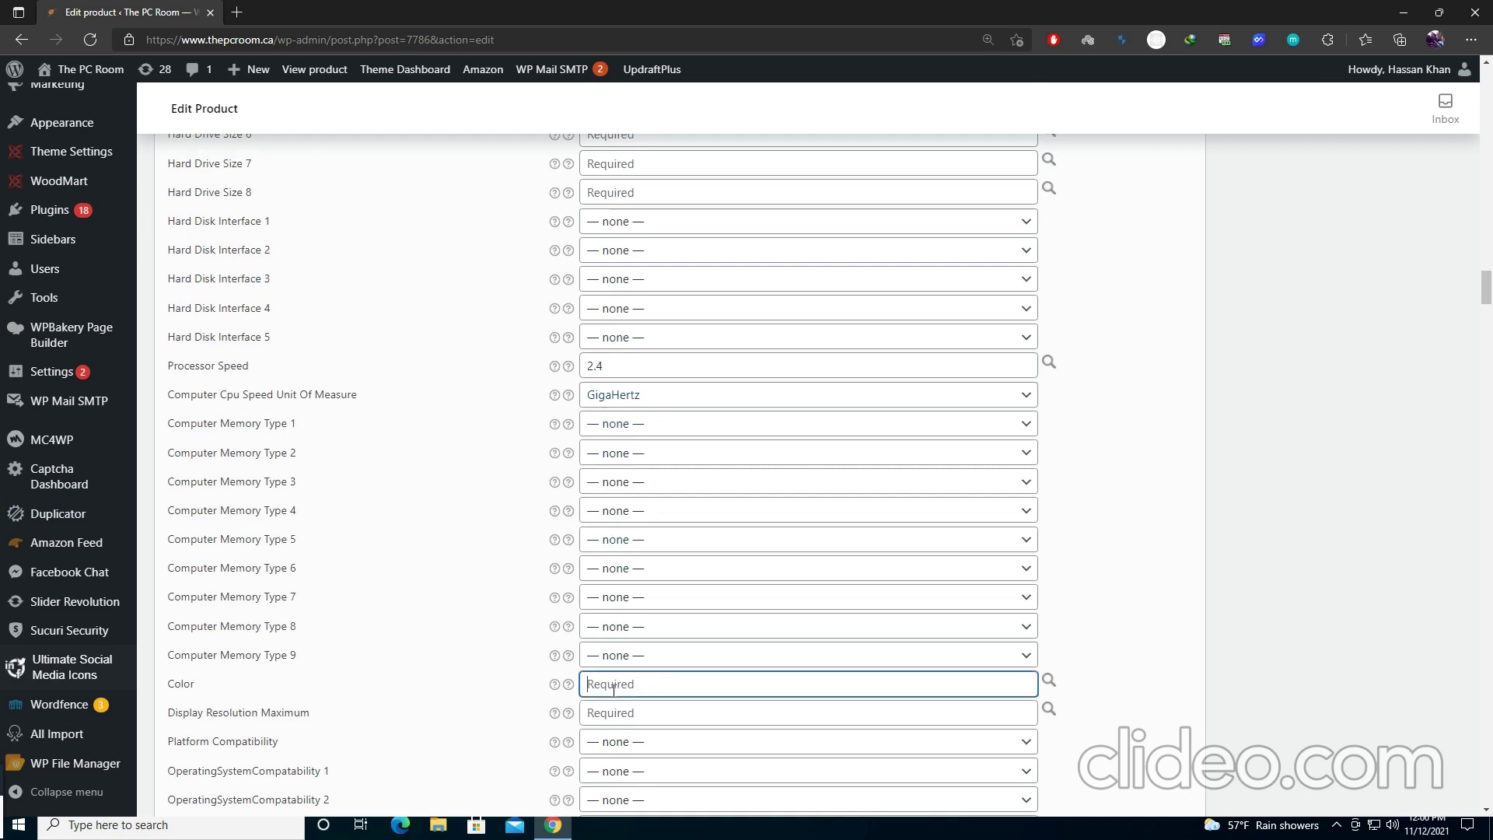
{"action": "type", "text": "black"}
{"action": "scroll", "coordinate": [613, 687], "scroll_direction": "down", "scroll_amount": 1}
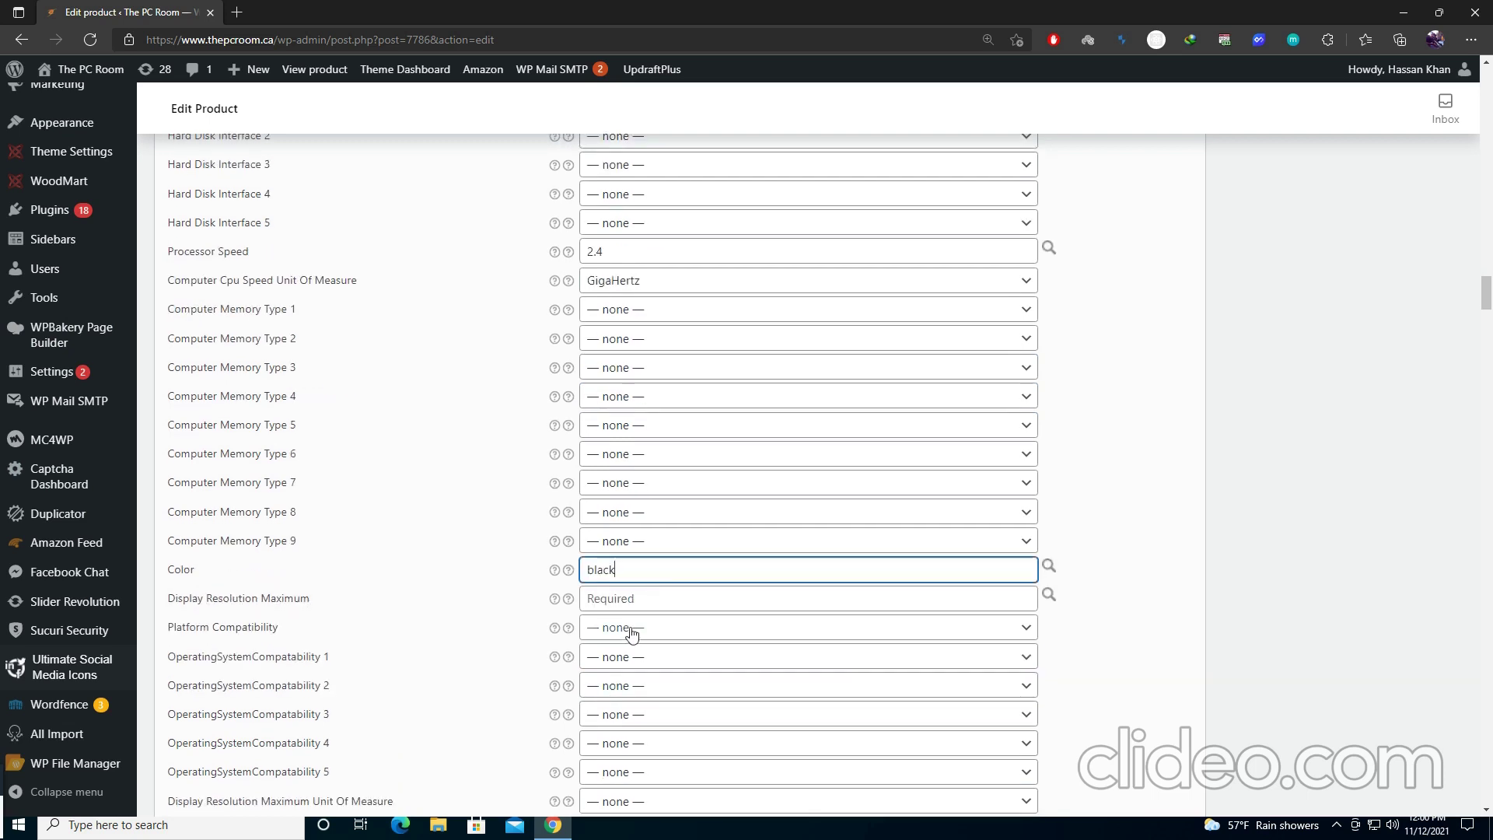
{"action": "left_click", "coordinate": [629, 598]}
{"action": "type", "text": "10"}
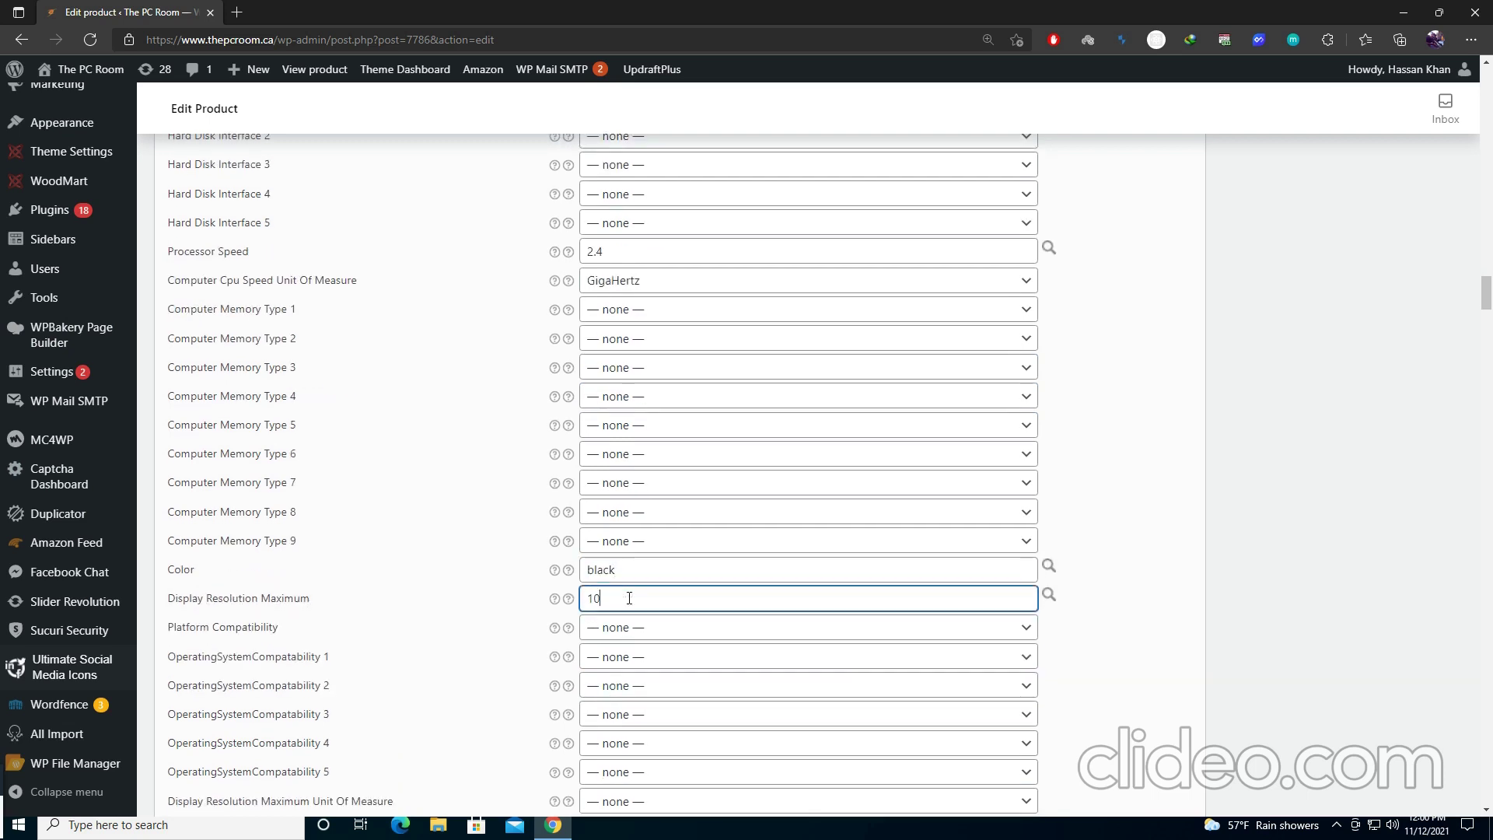
{"action": "type", "text": "24 X 786"}
{"action": "key", "text": "BackSpace"}
{"action": "key", "text": "BackSpace"}
{"action": "type", "text": "68"}
Step: Set the feed's Platform Compatibility to Linux
{"action": "left_click", "coordinate": [619, 634]}
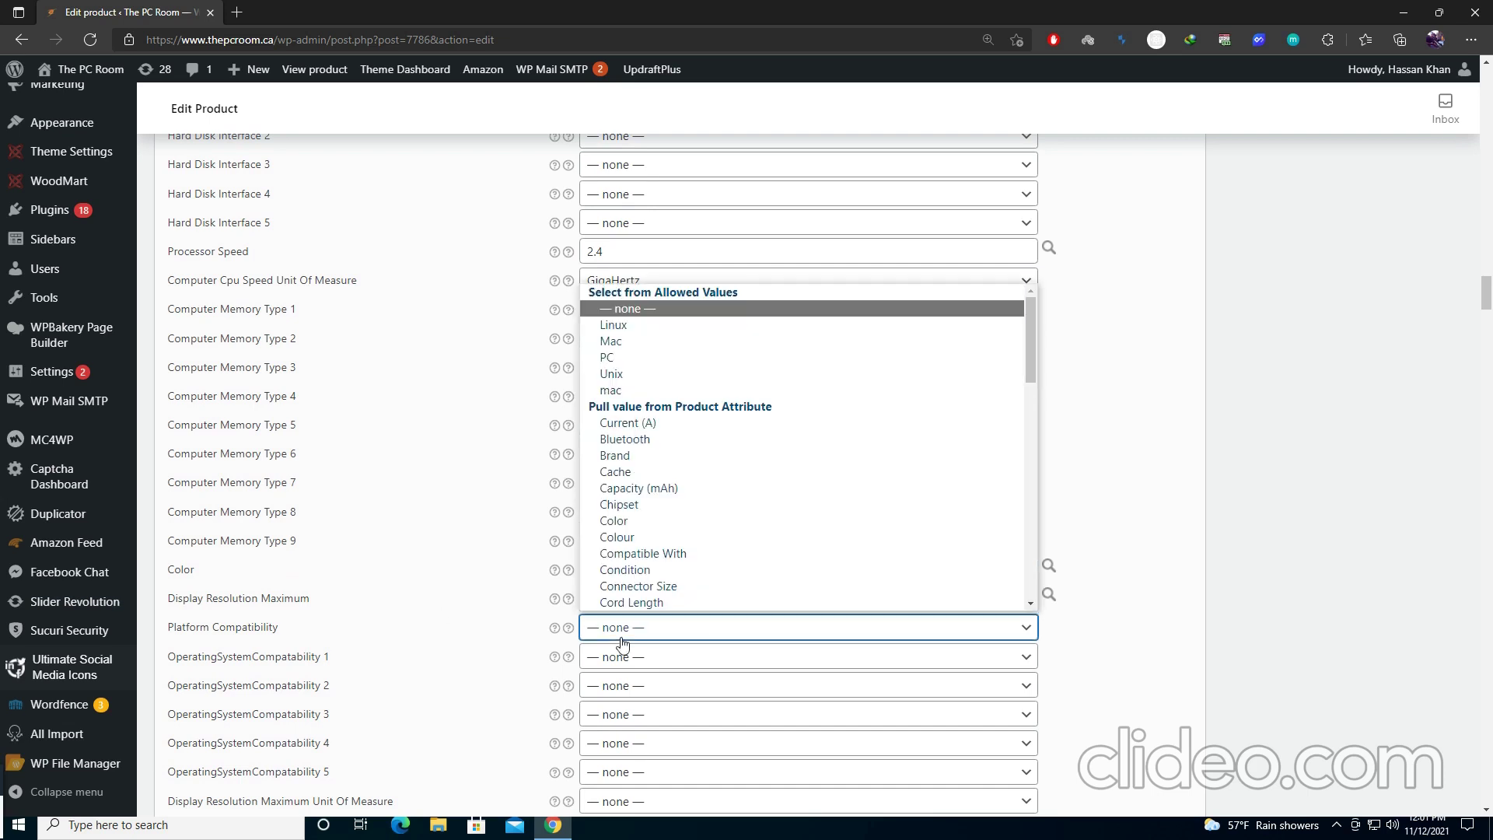
{"action": "left_click", "coordinate": [613, 325]}
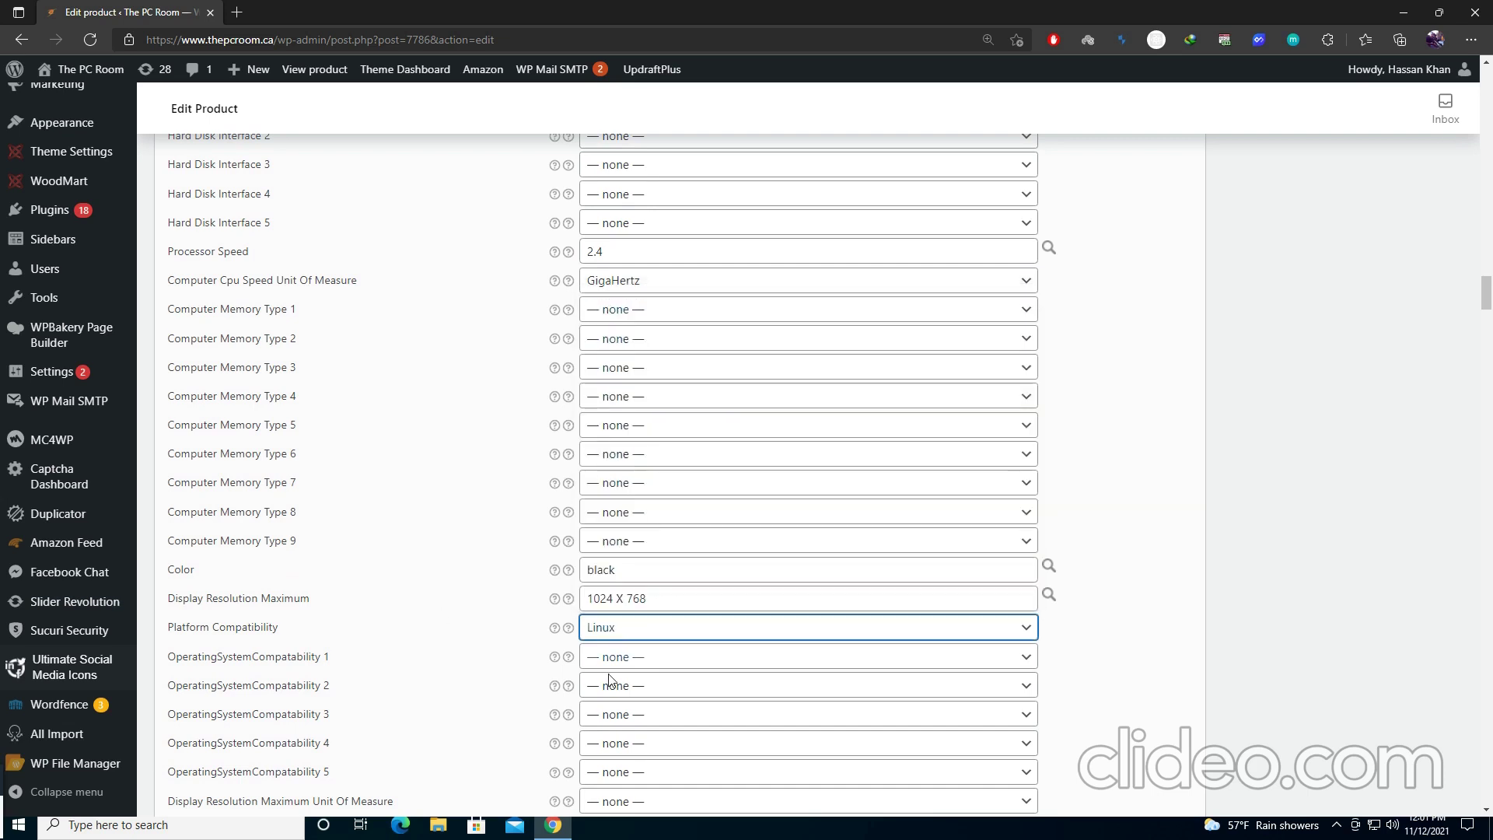
{"action": "scroll", "coordinate": [617, 675], "scroll_direction": "down", "scroll_amount": 6}
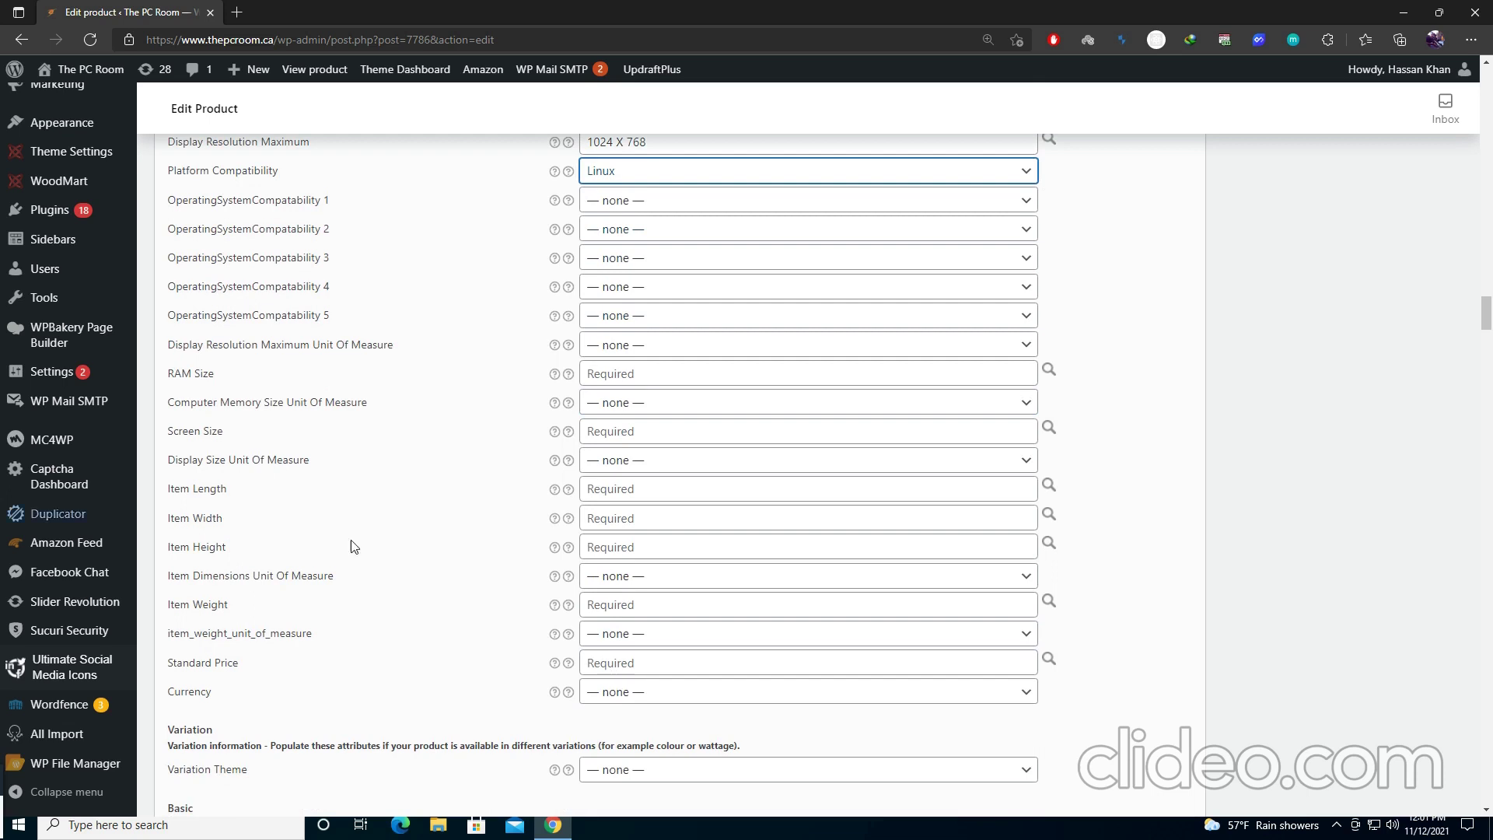
Step: Set the RAM Size to 8 with GB as the computer memory size unit of measure
{"action": "left_click", "coordinate": [734, 372]}
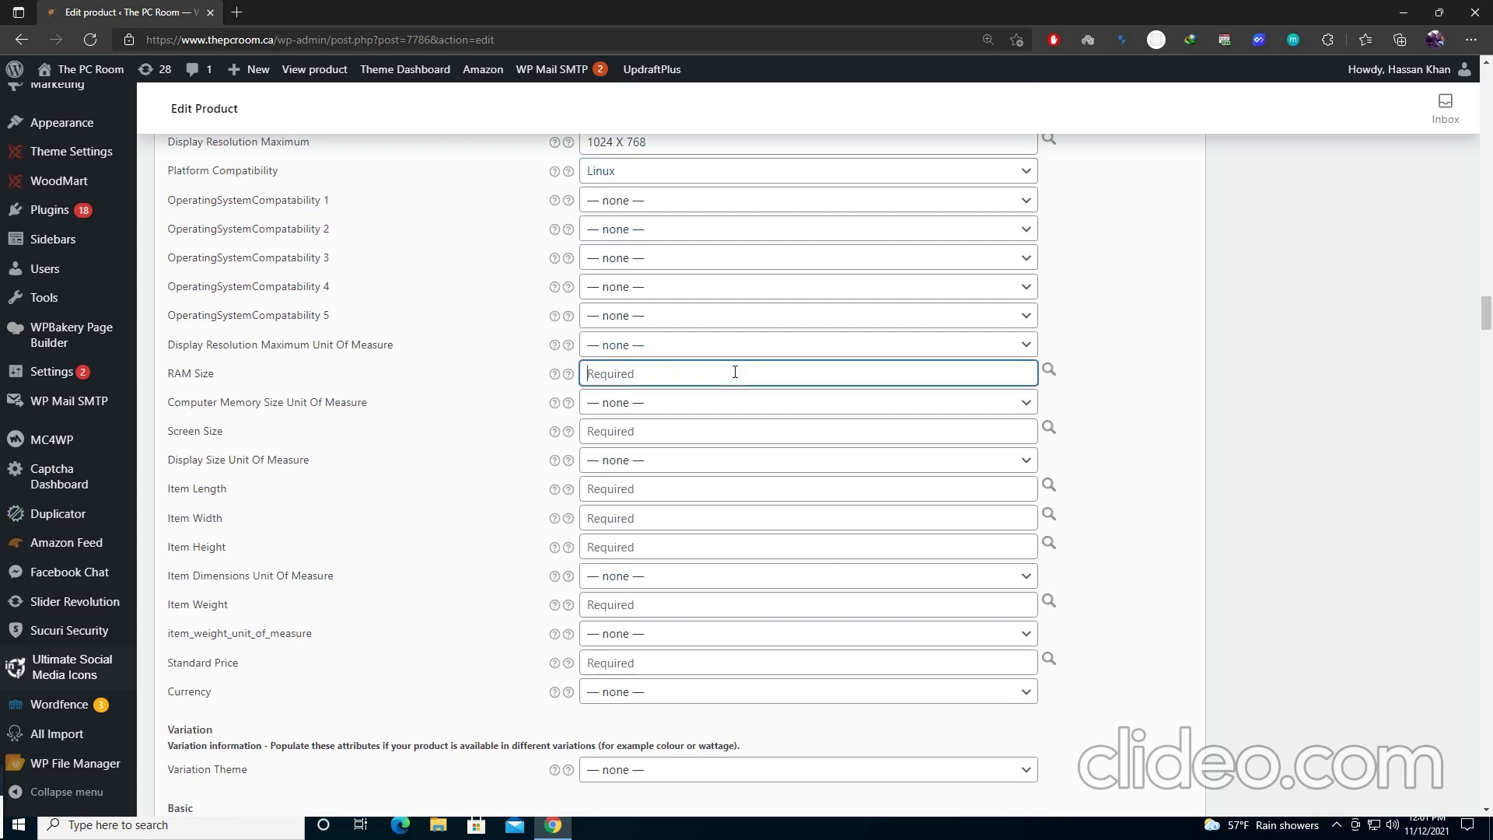
{"action": "type", "text": "8"}
{"action": "left_click", "coordinate": [680, 404]}
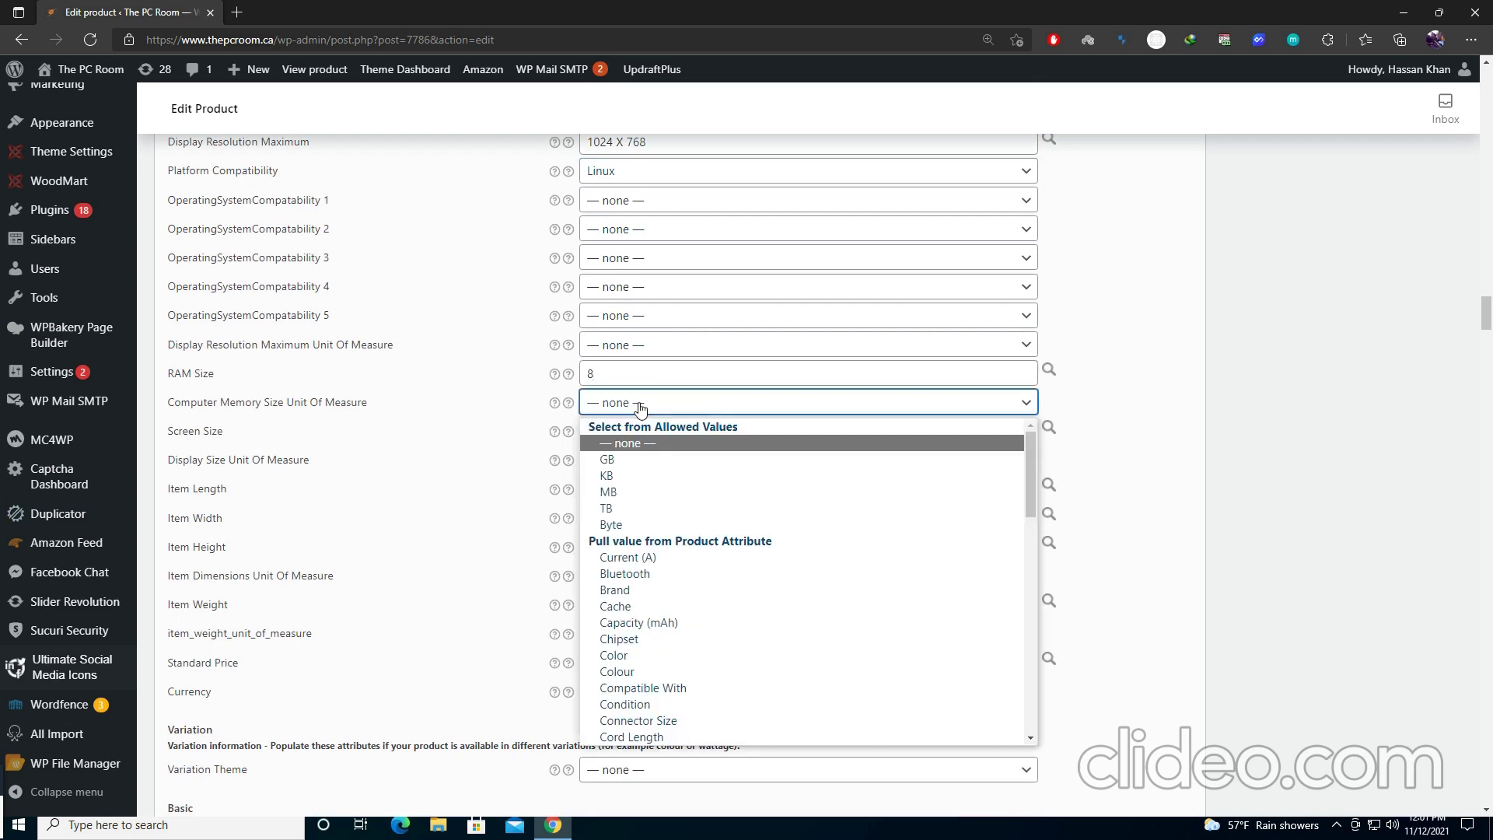
{"action": "left_click", "coordinate": [606, 460]}
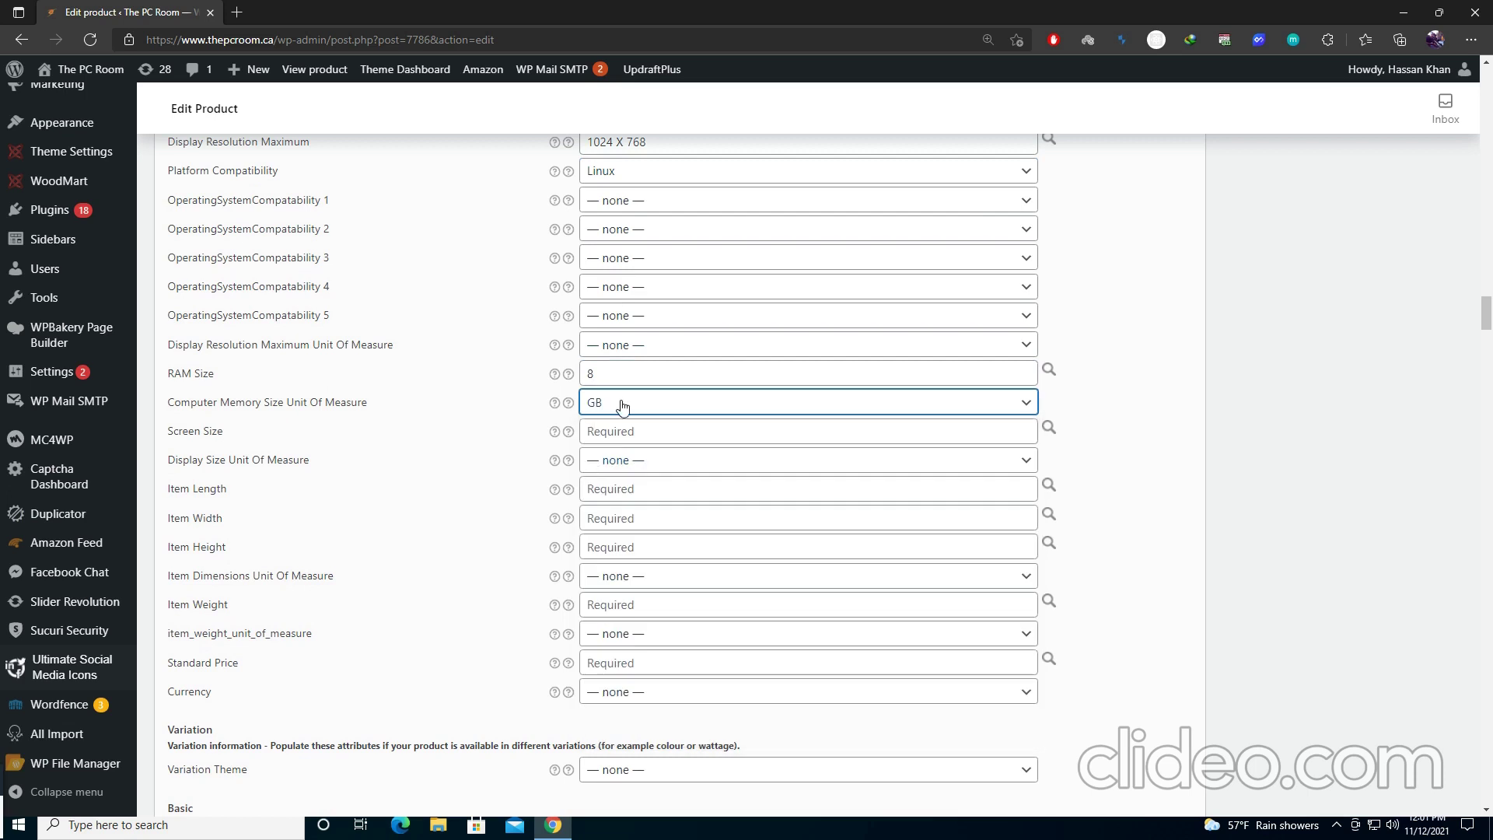
Step: Set the Screen Size to 13 with IN as the display size unit of measure
{"action": "left_click", "coordinate": [624, 432]}
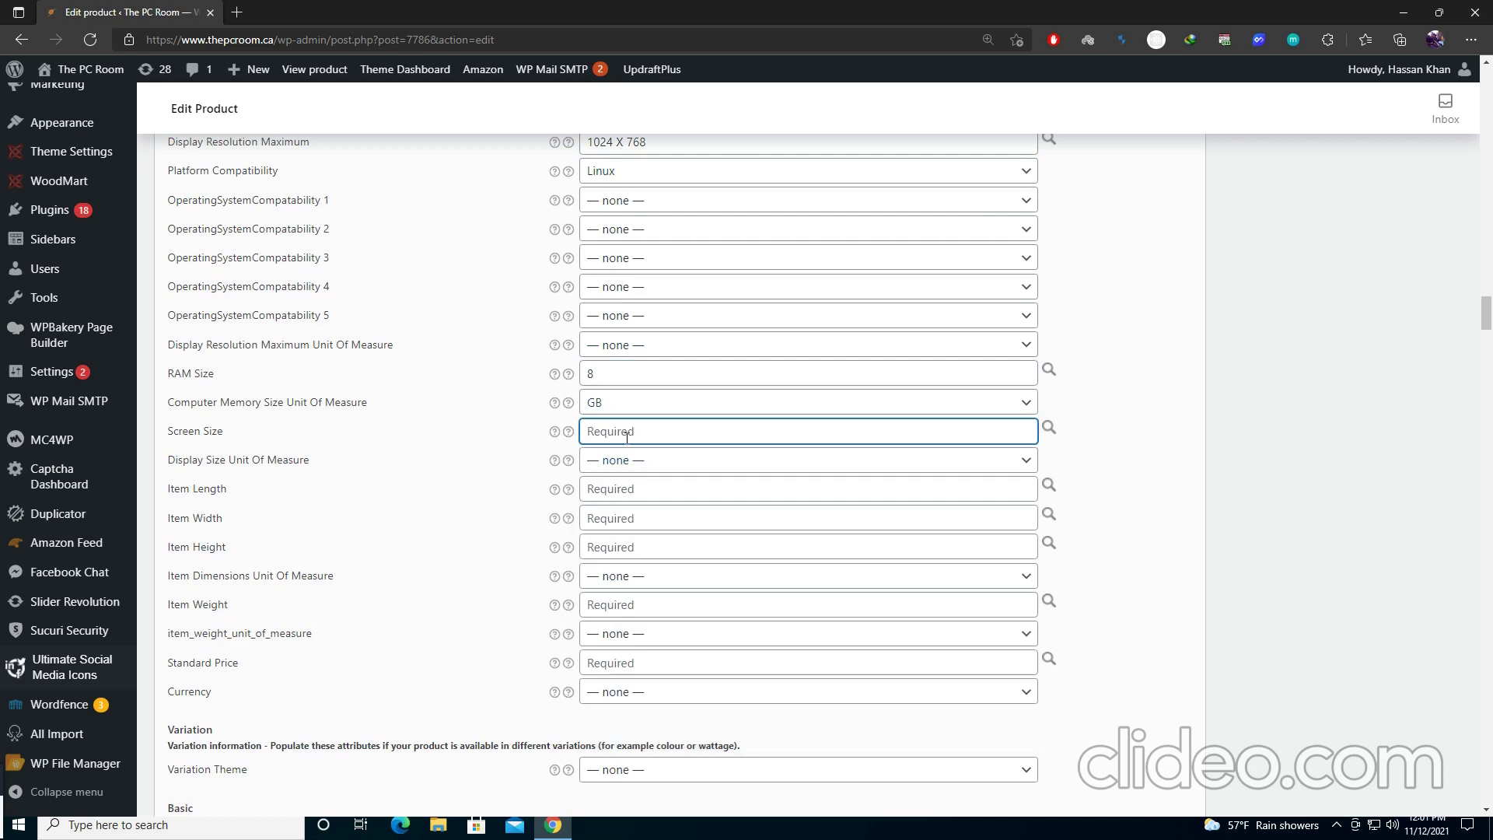
{"action": "type", "text": "13"}
{"action": "left_click", "coordinate": [626, 460]}
{"action": "left_click", "coordinate": [606, 550]}
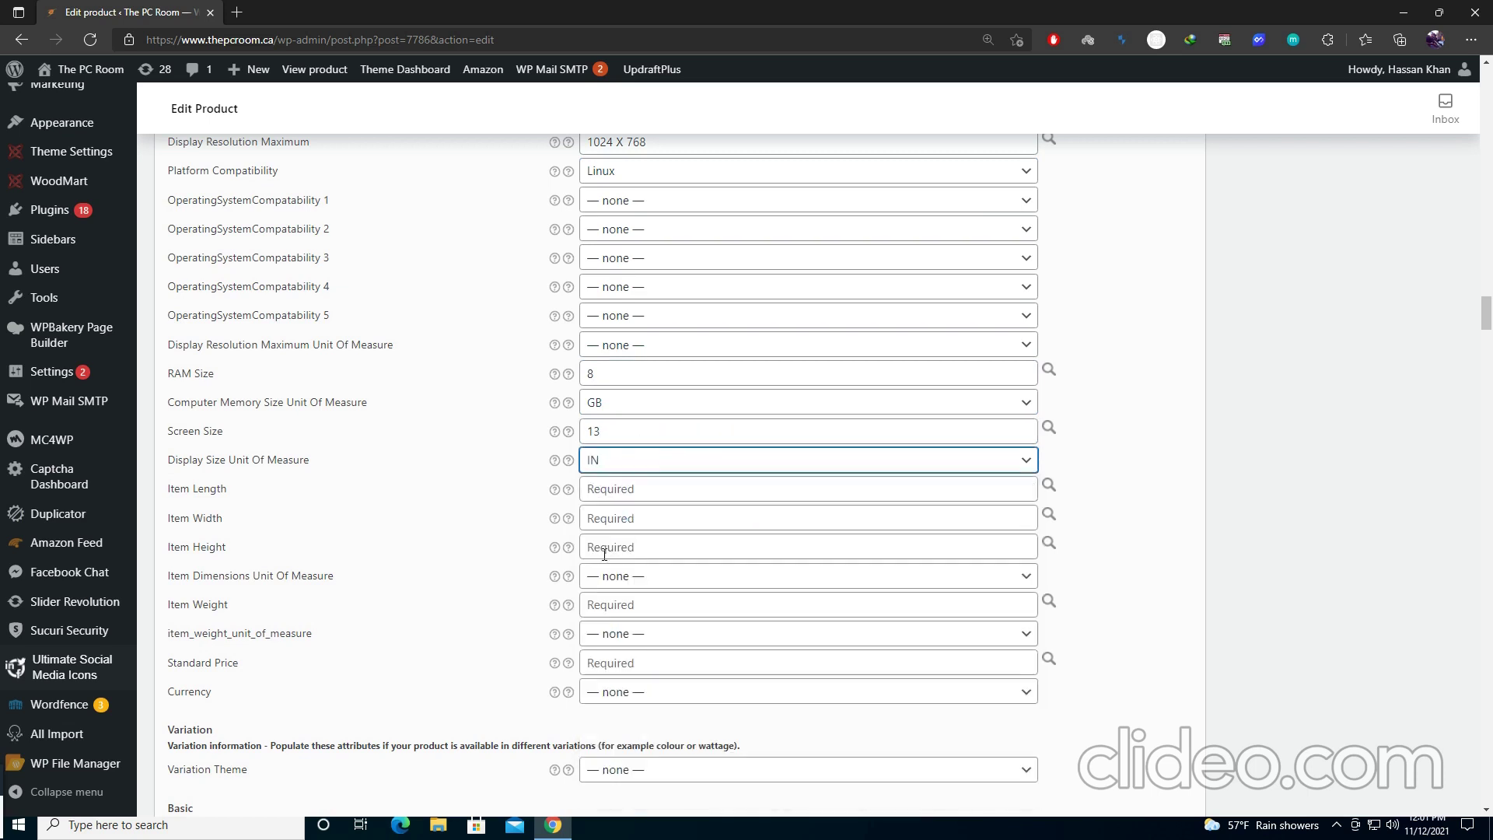
Step: Look up the product's shipping dimensions and enter them as Item Length 7, Item Width 12 and Item Height 2 in the feed attributes
{"action": "left_click", "coordinate": [611, 491]}
{"action": "scroll", "coordinate": [611, 495], "scroll_direction": "up", "scroll_amount": 20}
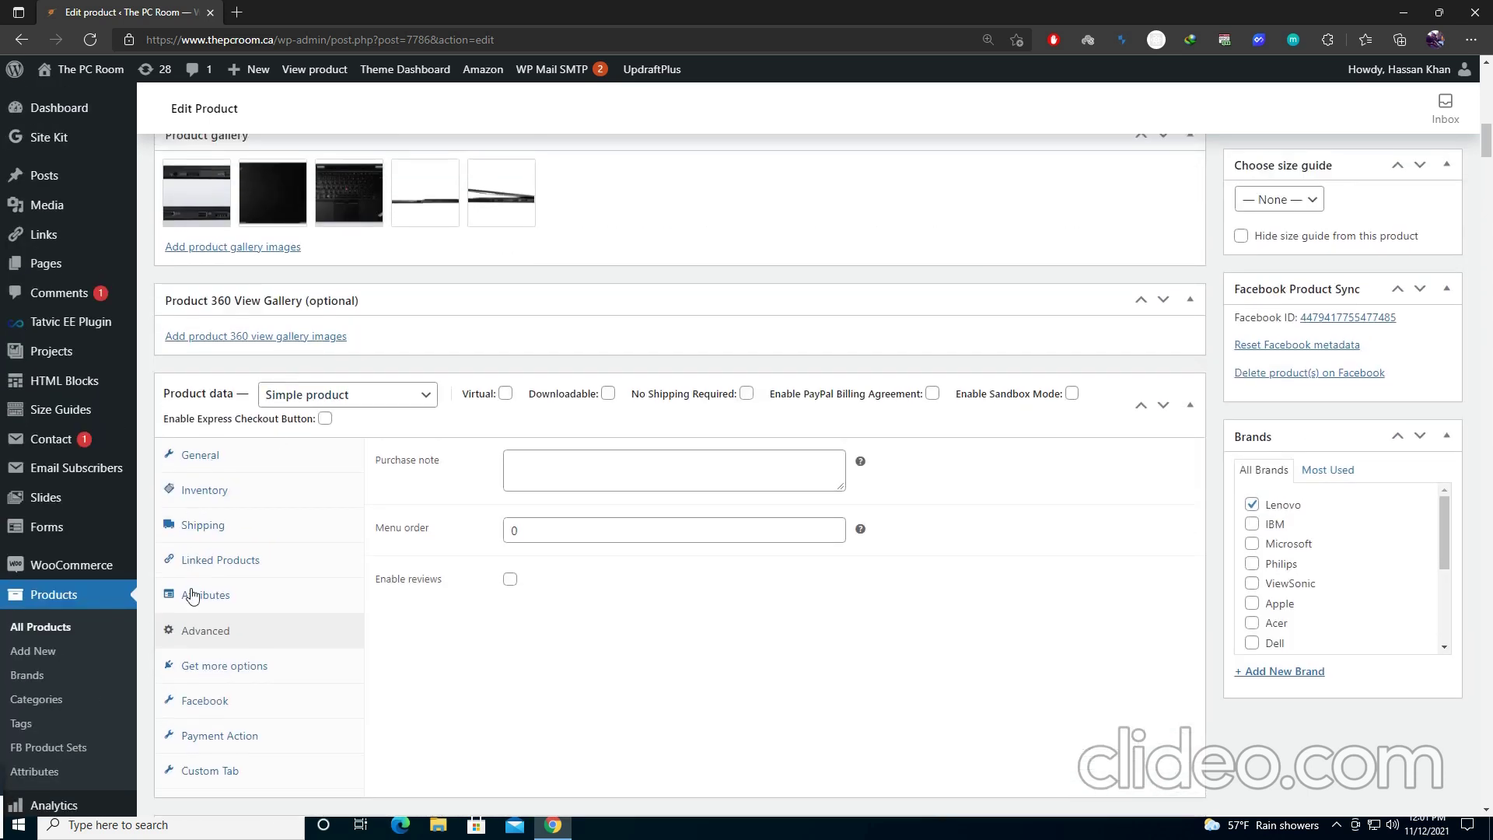
{"action": "left_click", "coordinate": [200, 520]}
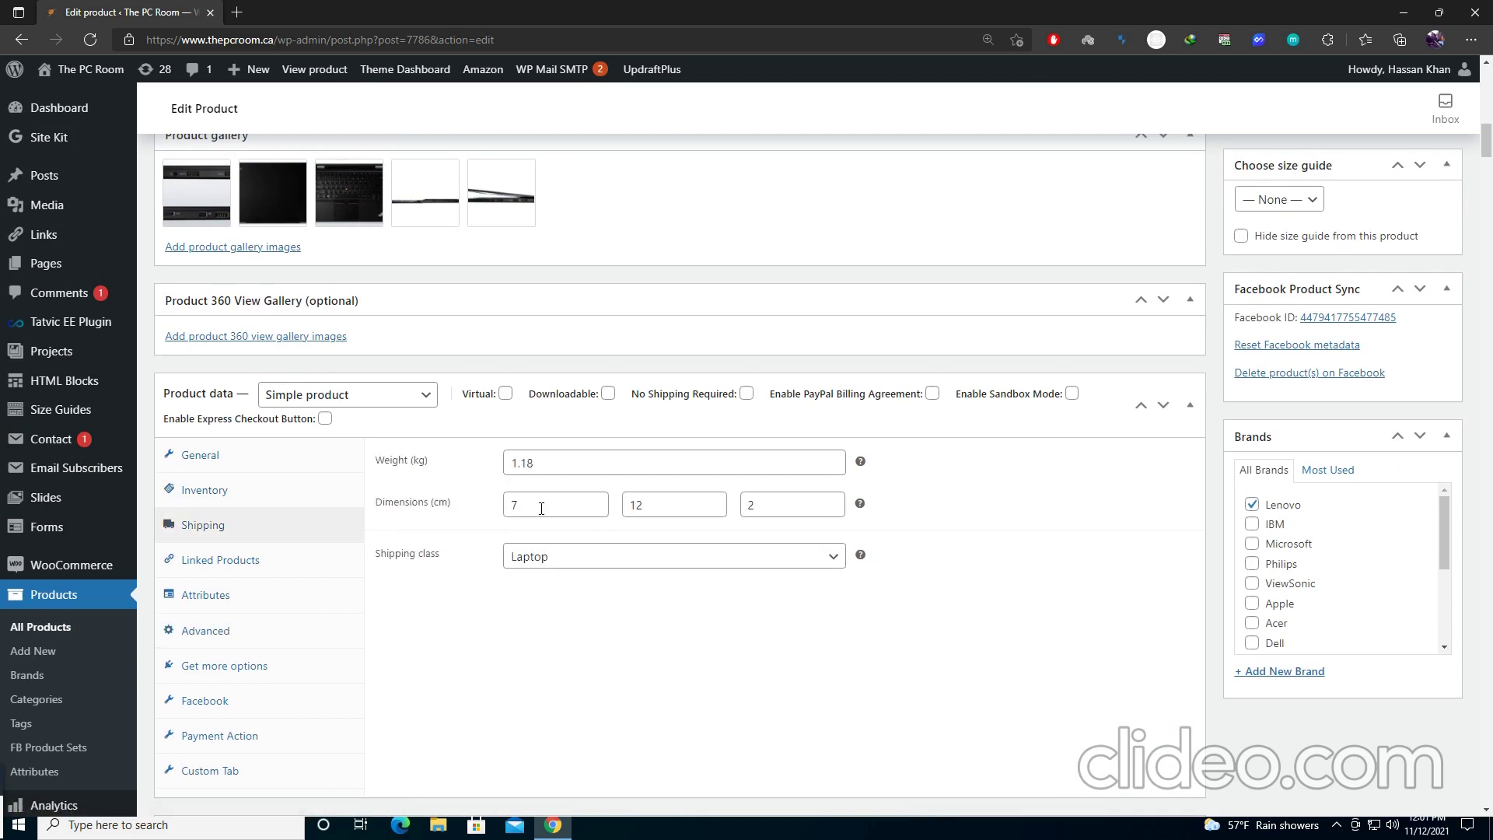
{"action": "scroll", "coordinate": [795, 505], "scroll_direction": "down", "scroll_amount": 20}
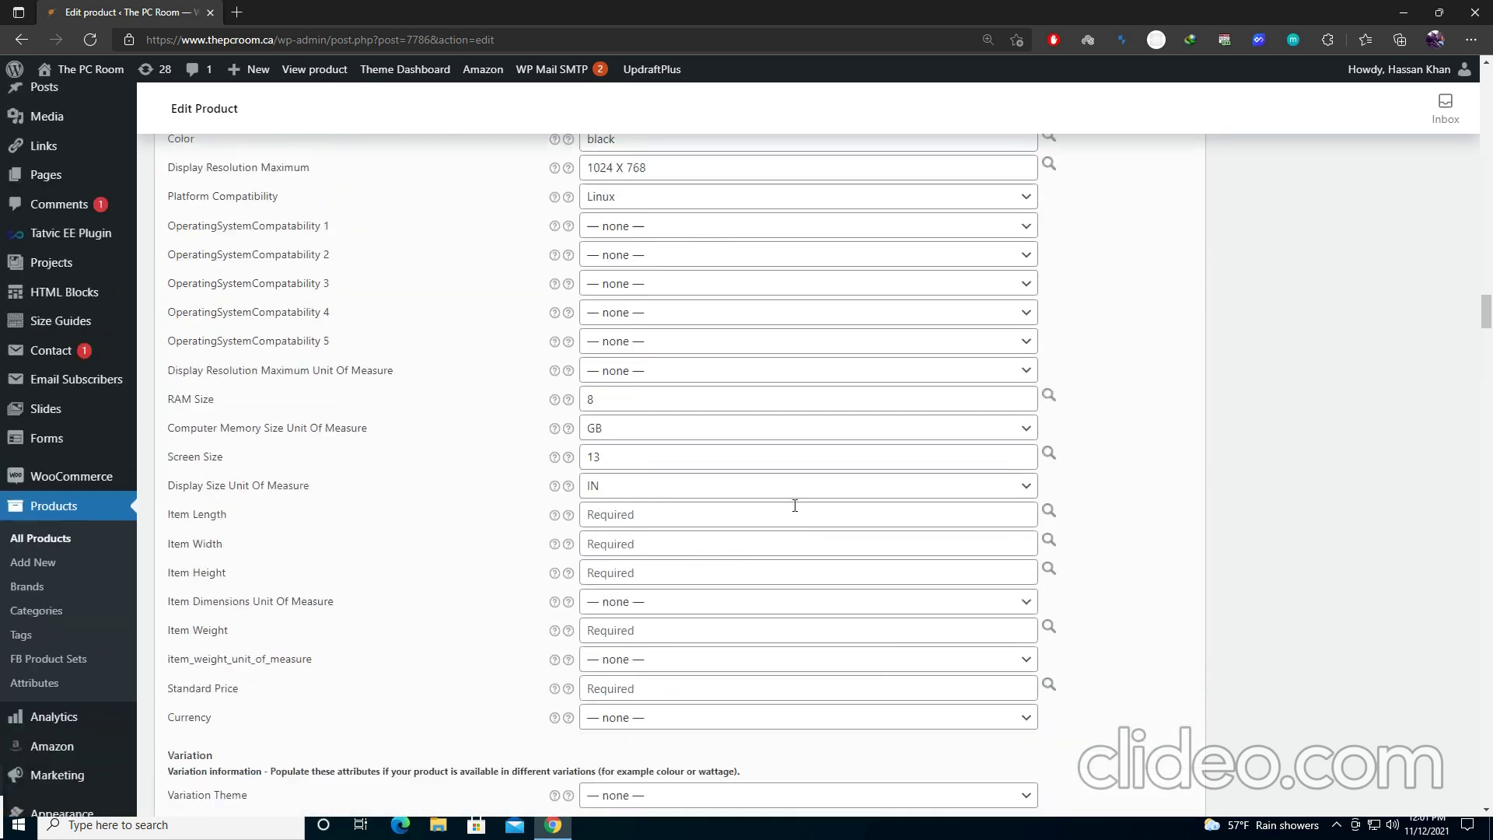
{"action": "left_click", "coordinate": [620, 490]}
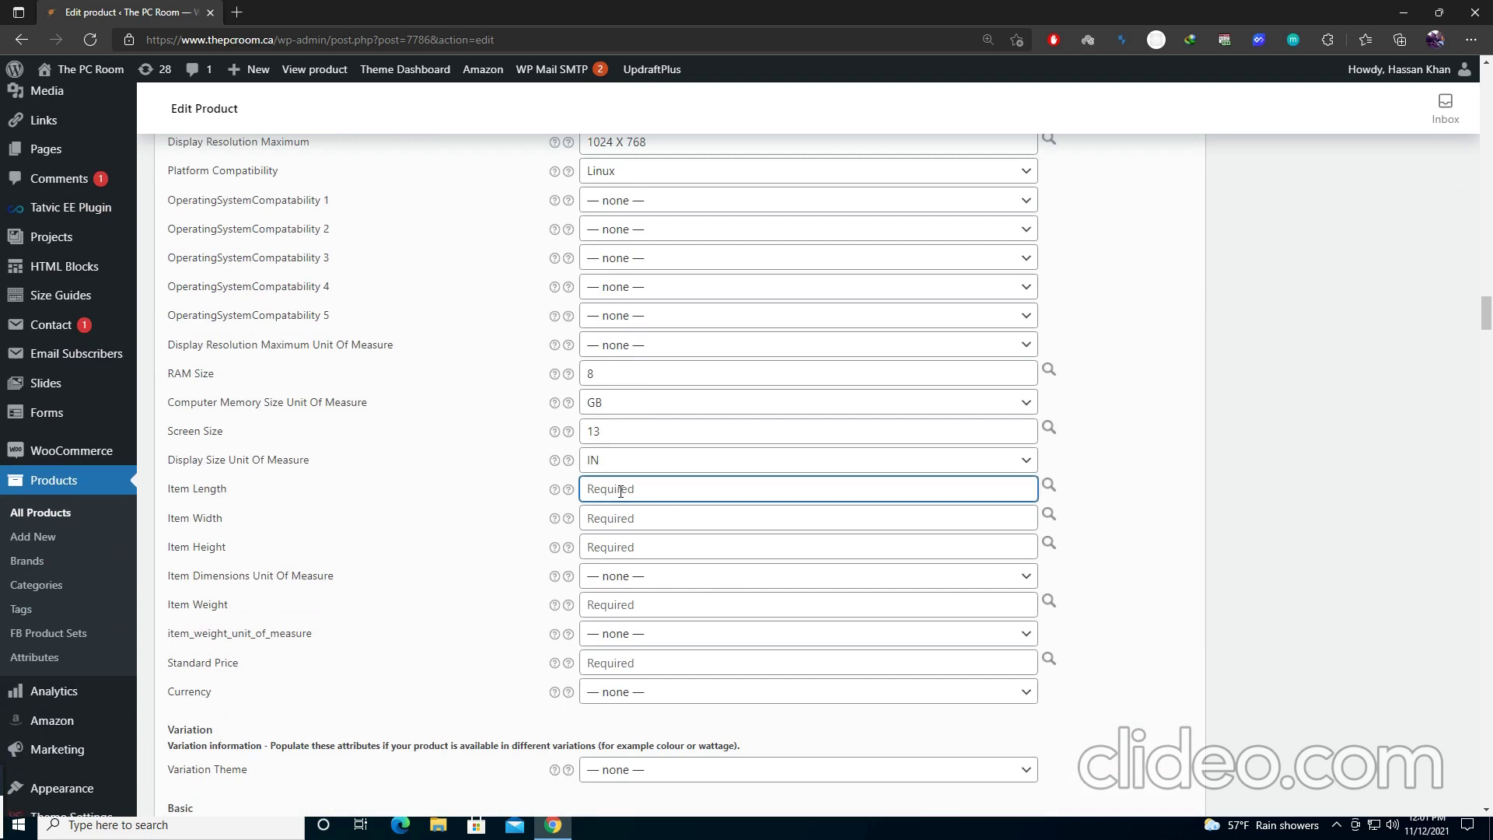
{"action": "type", "text": "7"}
{"action": "left_click", "coordinate": [614, 518]}
{"action": "type", "text": "12"}
{"action": "left_click", "coordinate": [612, 548]}
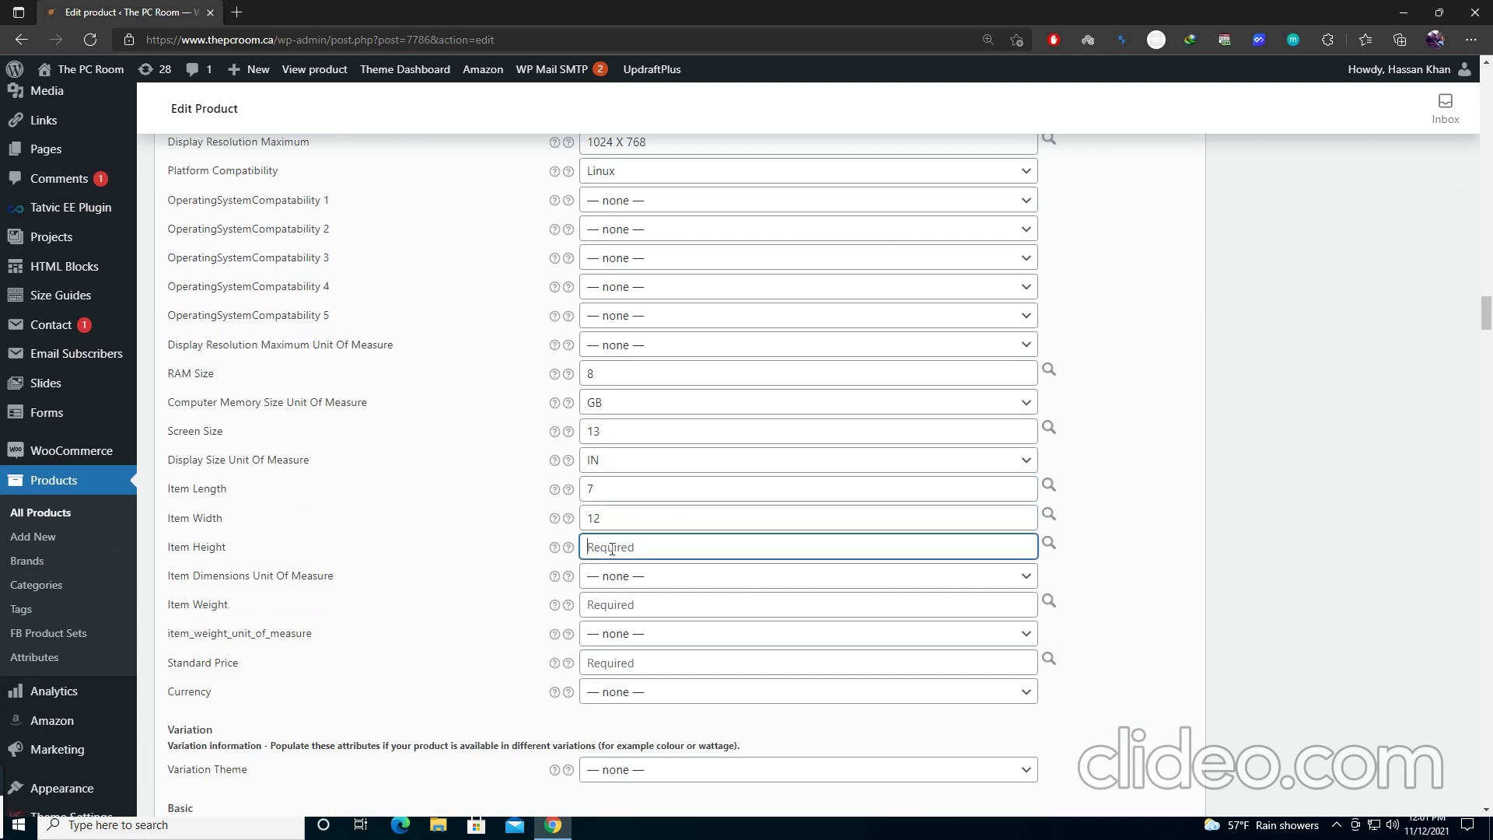
{"action": "type", "text": "2"}
Step: Set the Item Dimensions Unit Of Measure to IN
{"action": "scroll", "coordinate": [626, 536], "scroll_direction": "down", "scroll_amount": 2}
{"action": "left_click", "coordinate": [622, 463]}
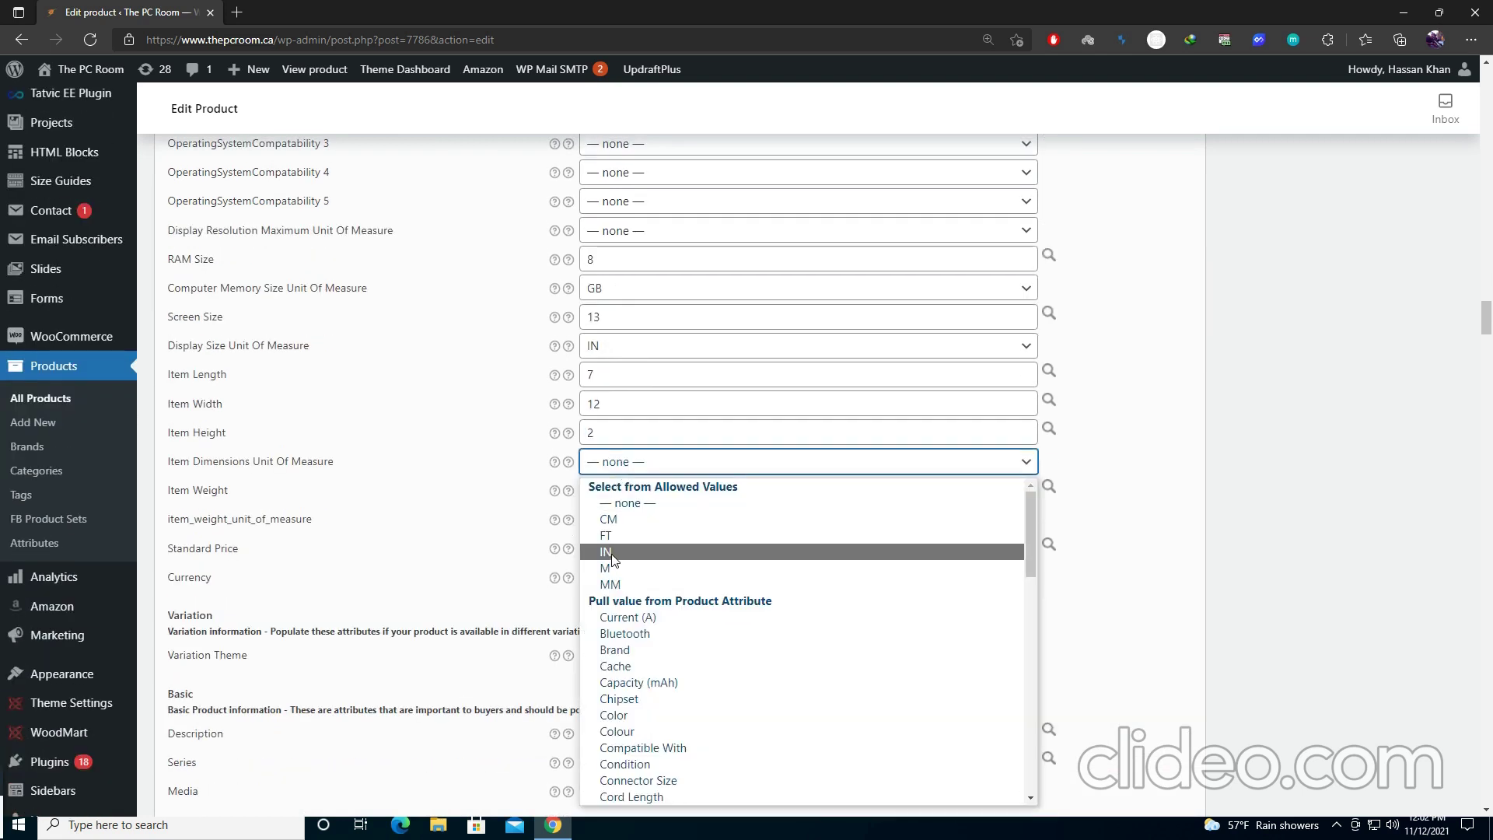
{"action": "left_click", "coordinate": [611, 552]}
Step: Set the Item Weight to 1.5 with KG as its unit of measure
{"action": "left_click", "coordinate": [613, 492]}
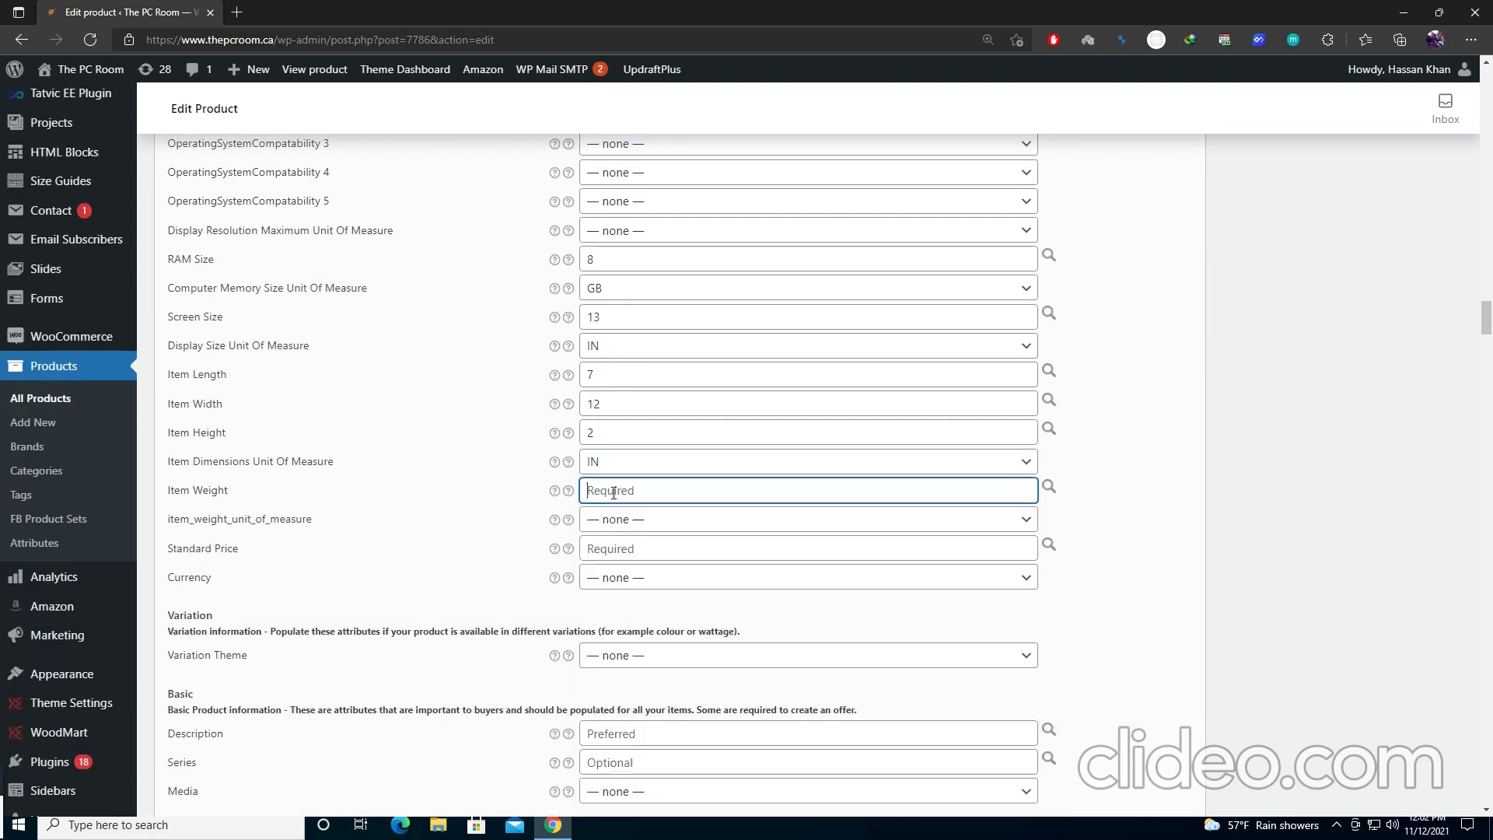
{"action": "type", "text": "1.5"}
{"action": "scroll", "coordinate": [613, 492], "scroll_direction": "down", "scroll_amount": 2}
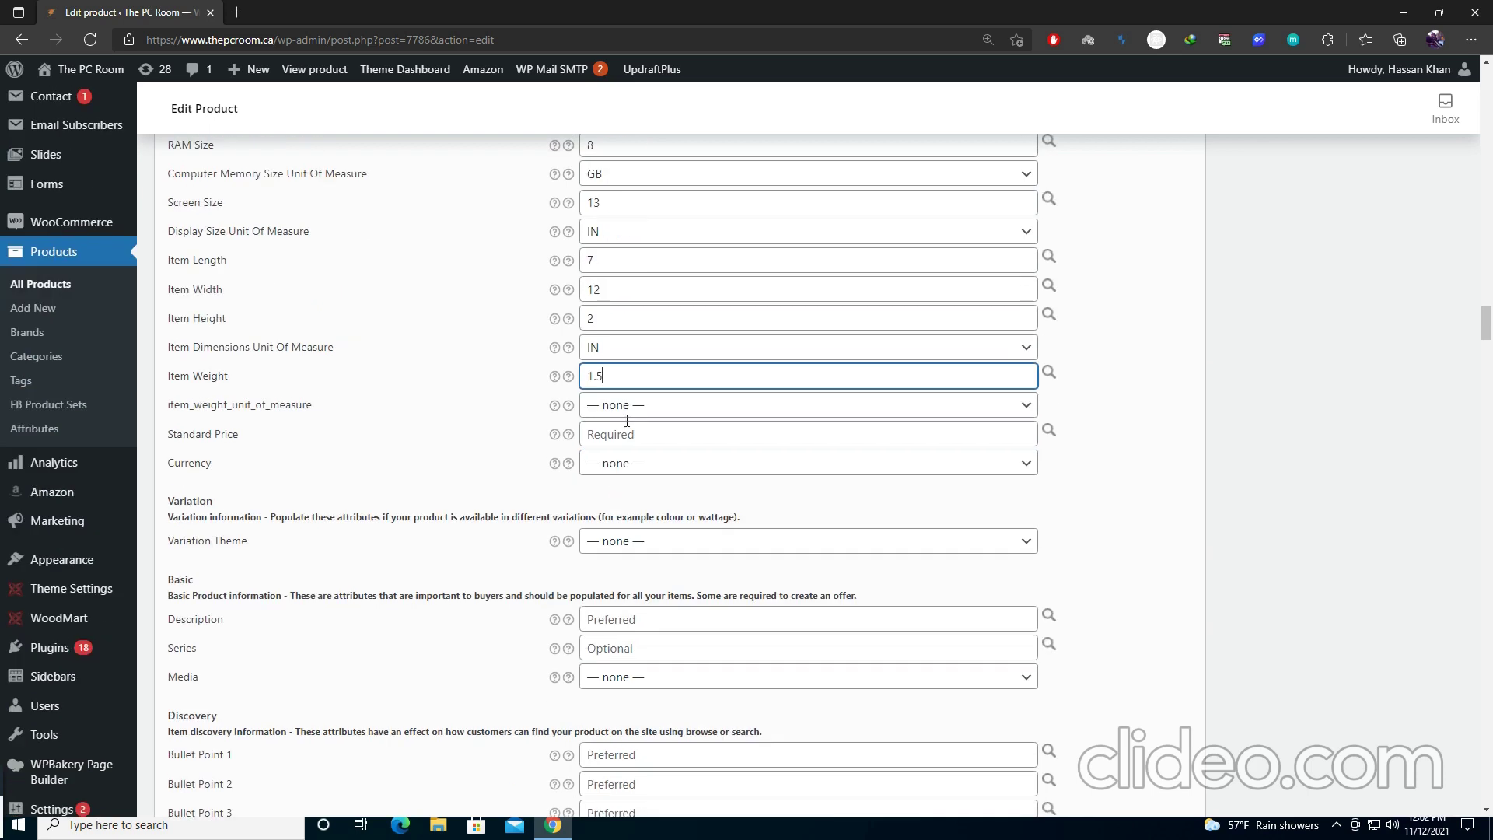
{"action": "left_click", "coordinate": [627, 406]}
{"action": "left_click", "coordinate": [602, 475]}
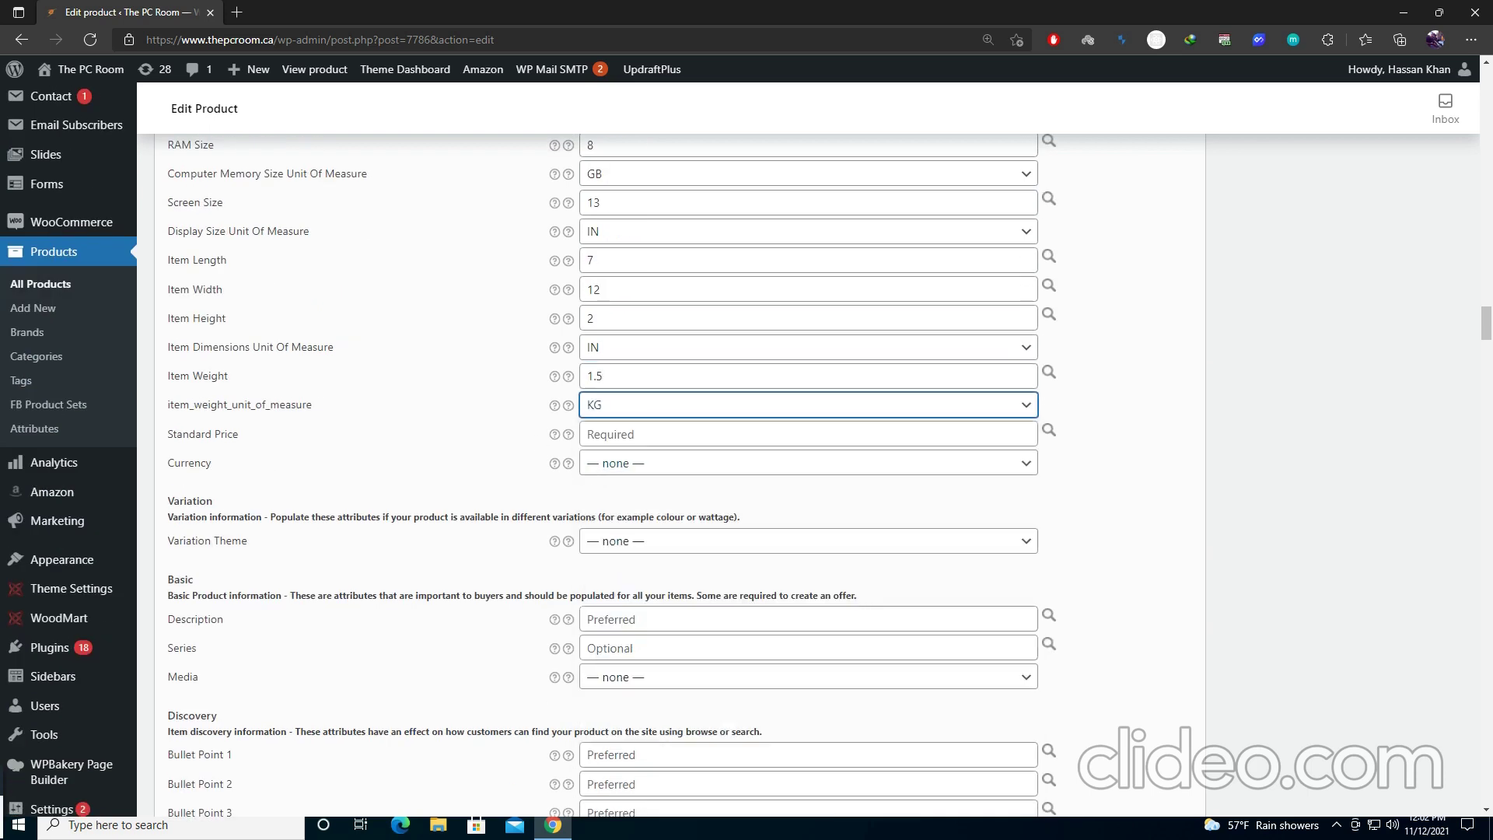
Step: Set the Standard Price to 1999 with CAD as the currency
{"action": "left_click", "coordinate": [602, 434]}
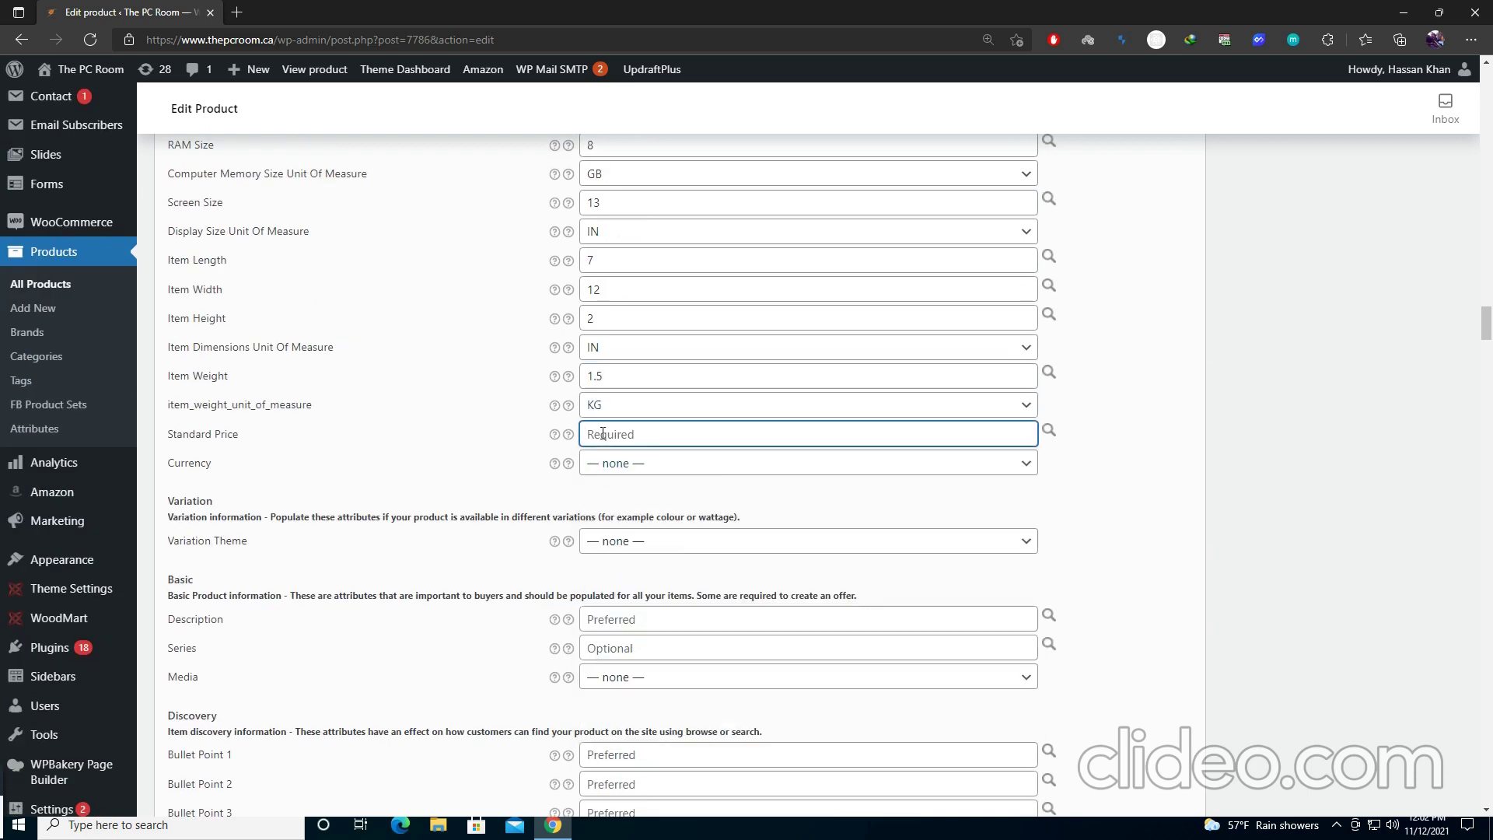
{"action": "type", "text": "1999"}
{"action": "left_click", "coordinate": [618, 466]}
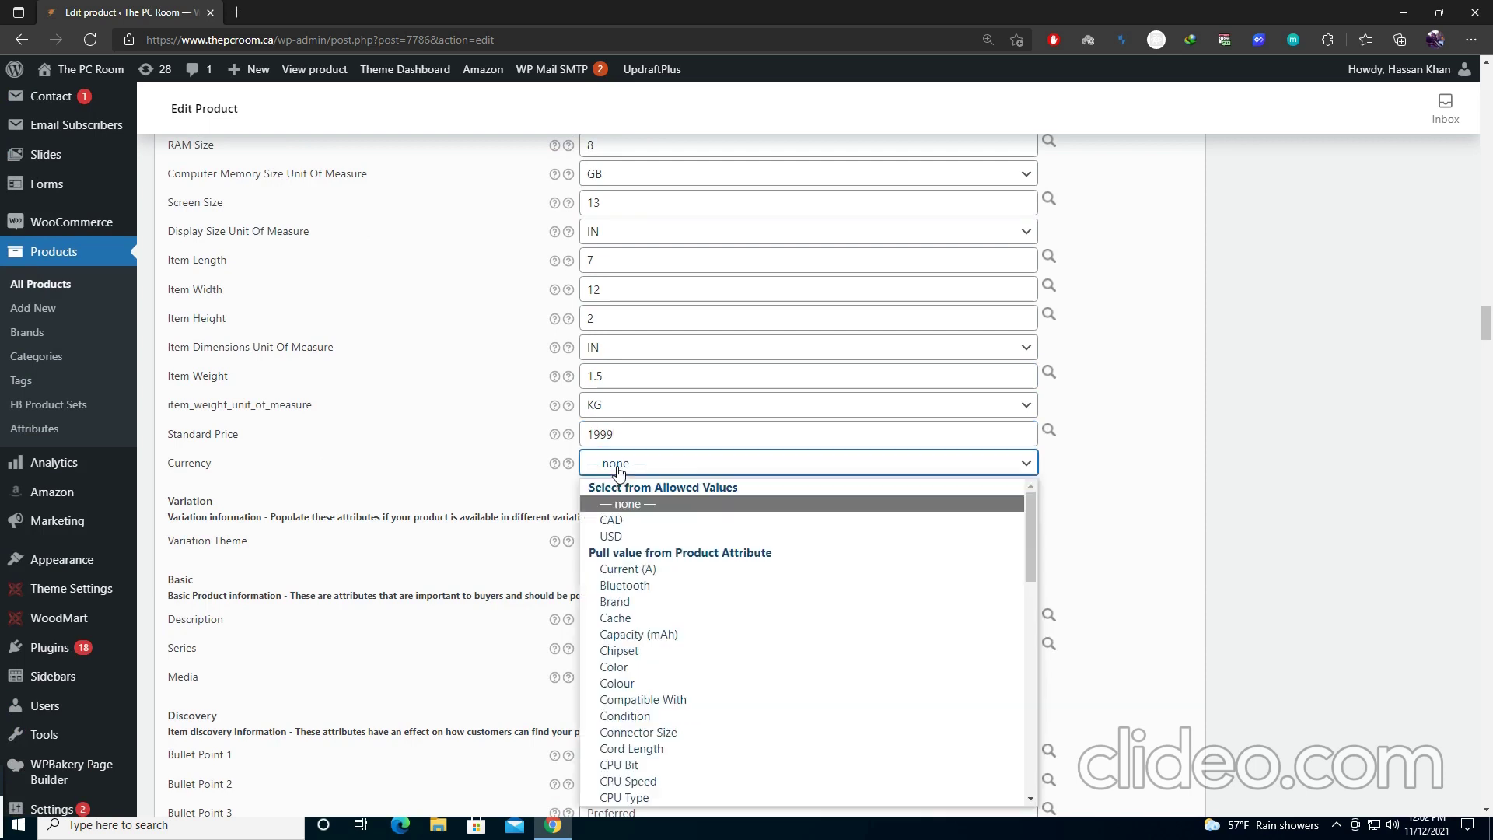
{"action": "left_click", "coordinate": [611, 519]}
Step: Look through the remaining feed attributes and search the page for "Battery" to locate the required battery fields under Compliance
{"action": "scroll", "coordinate": [250, 497], "scroll_direction": "down", "scroll_amount": 2}
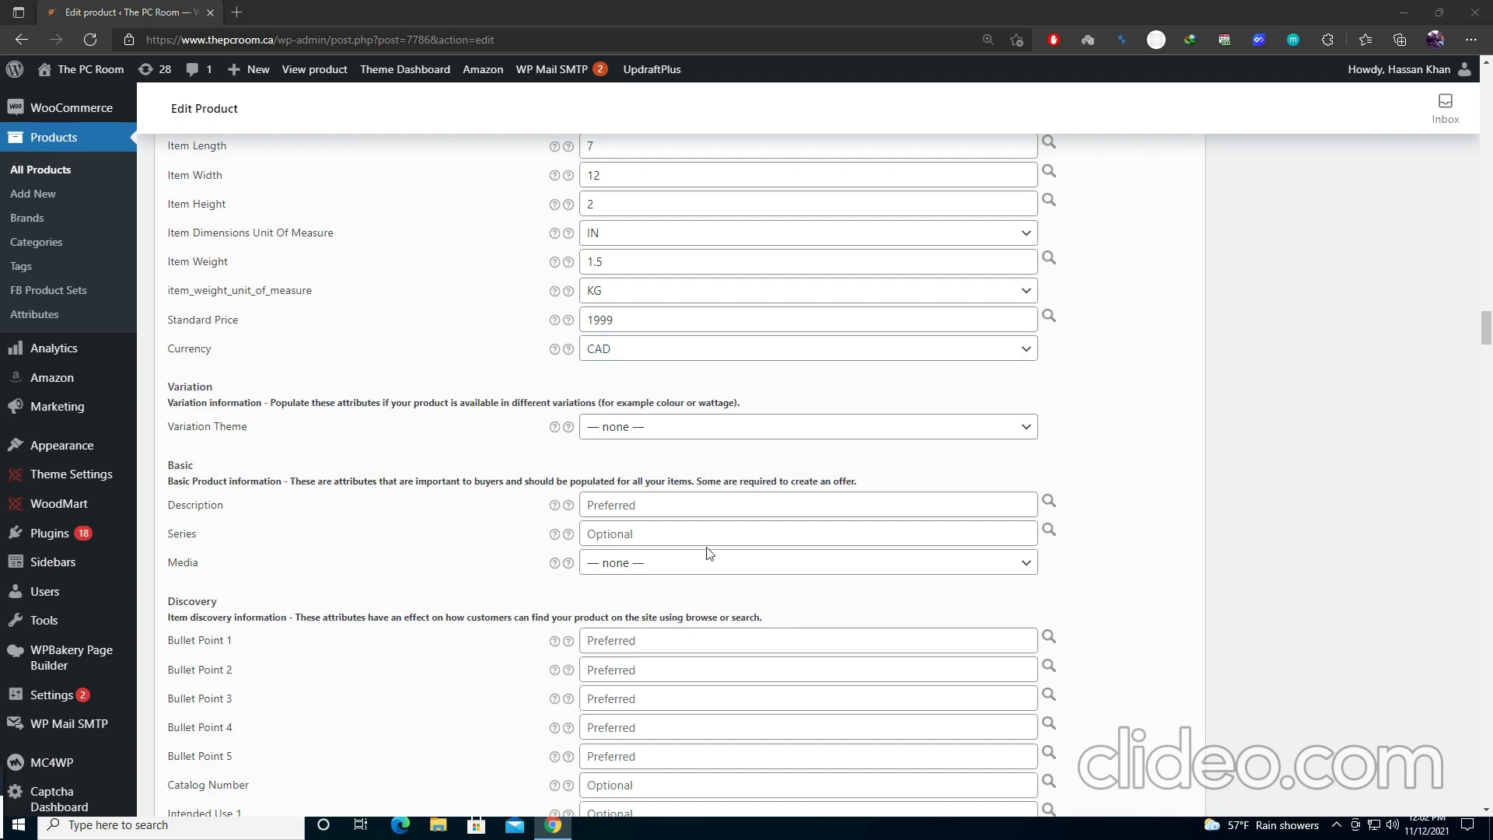
{"action": "scroll", "coordinate": [629, 549], "scroll_direction": "down", "scroll_amount": 10}
{"action": "scroll", "coordinate": [622, 537], "scroll_direction": "down", "scroll_amount": 20}
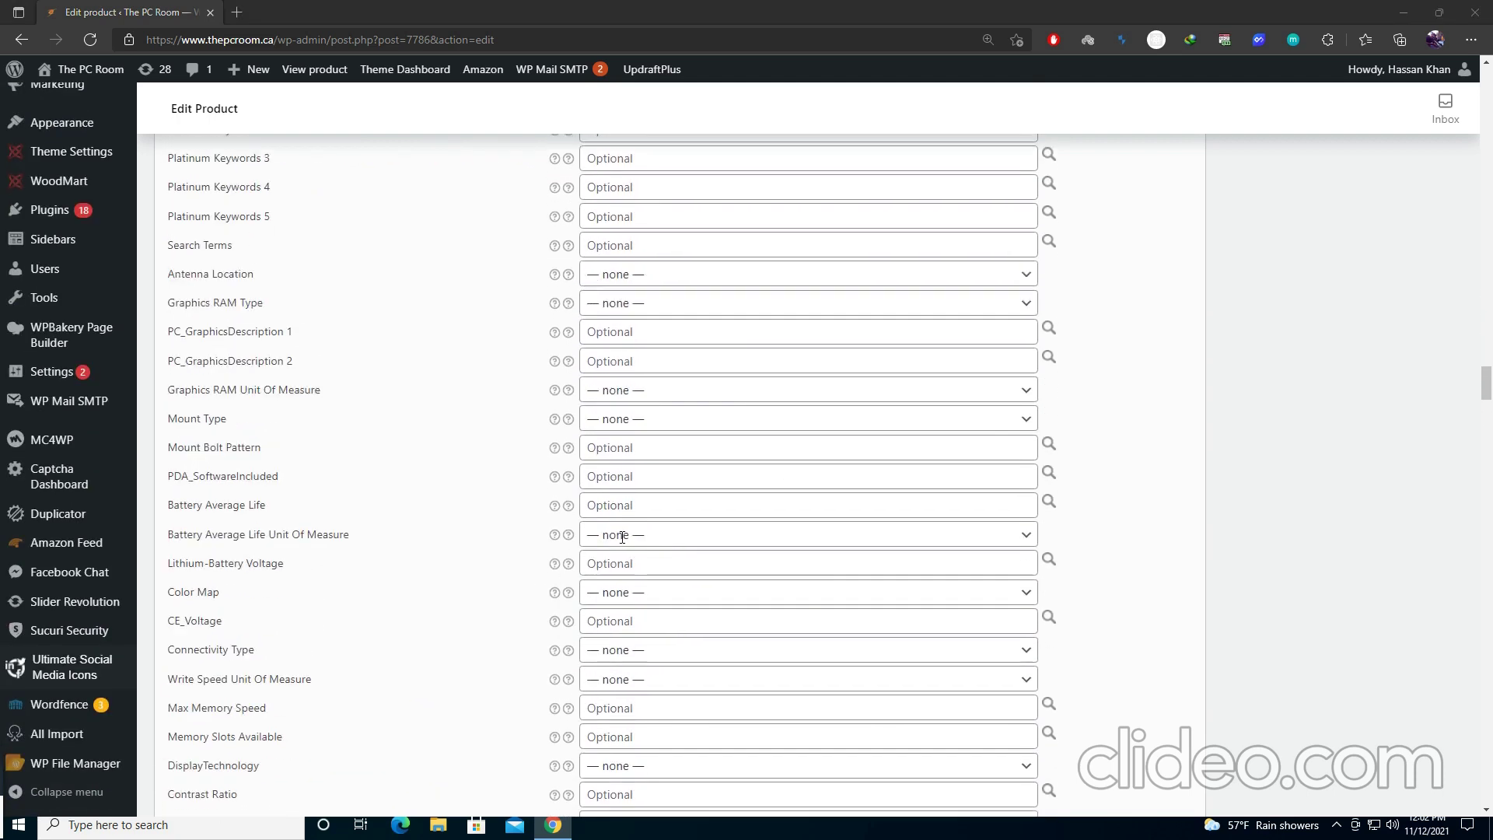
{"action": "scroll", "coordinate": [622, 536], "scroll_direction": "down", "scroll_amount": 9}
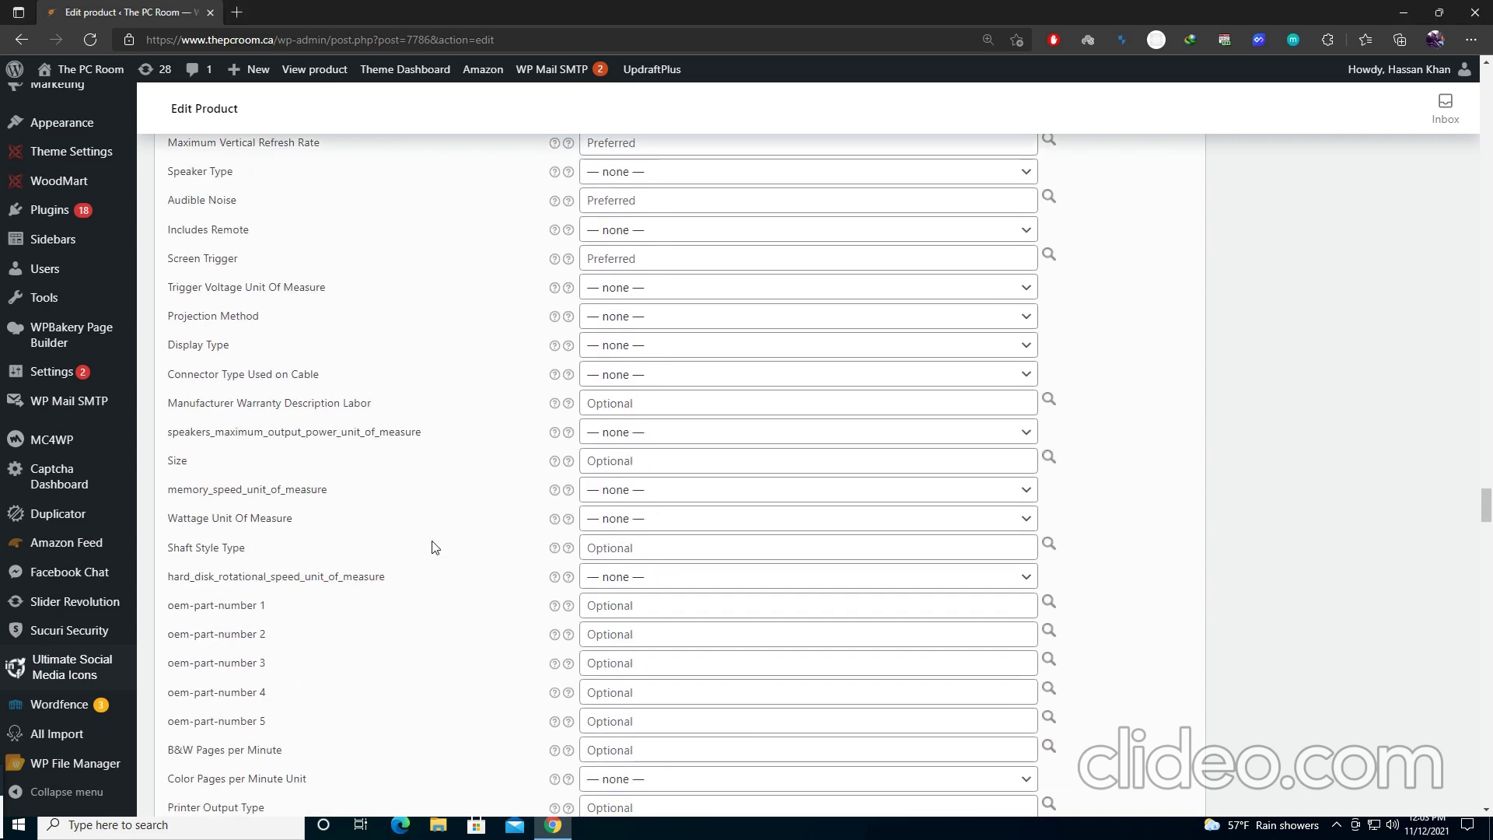
{"action": "key", "text": "ctrl+f"}
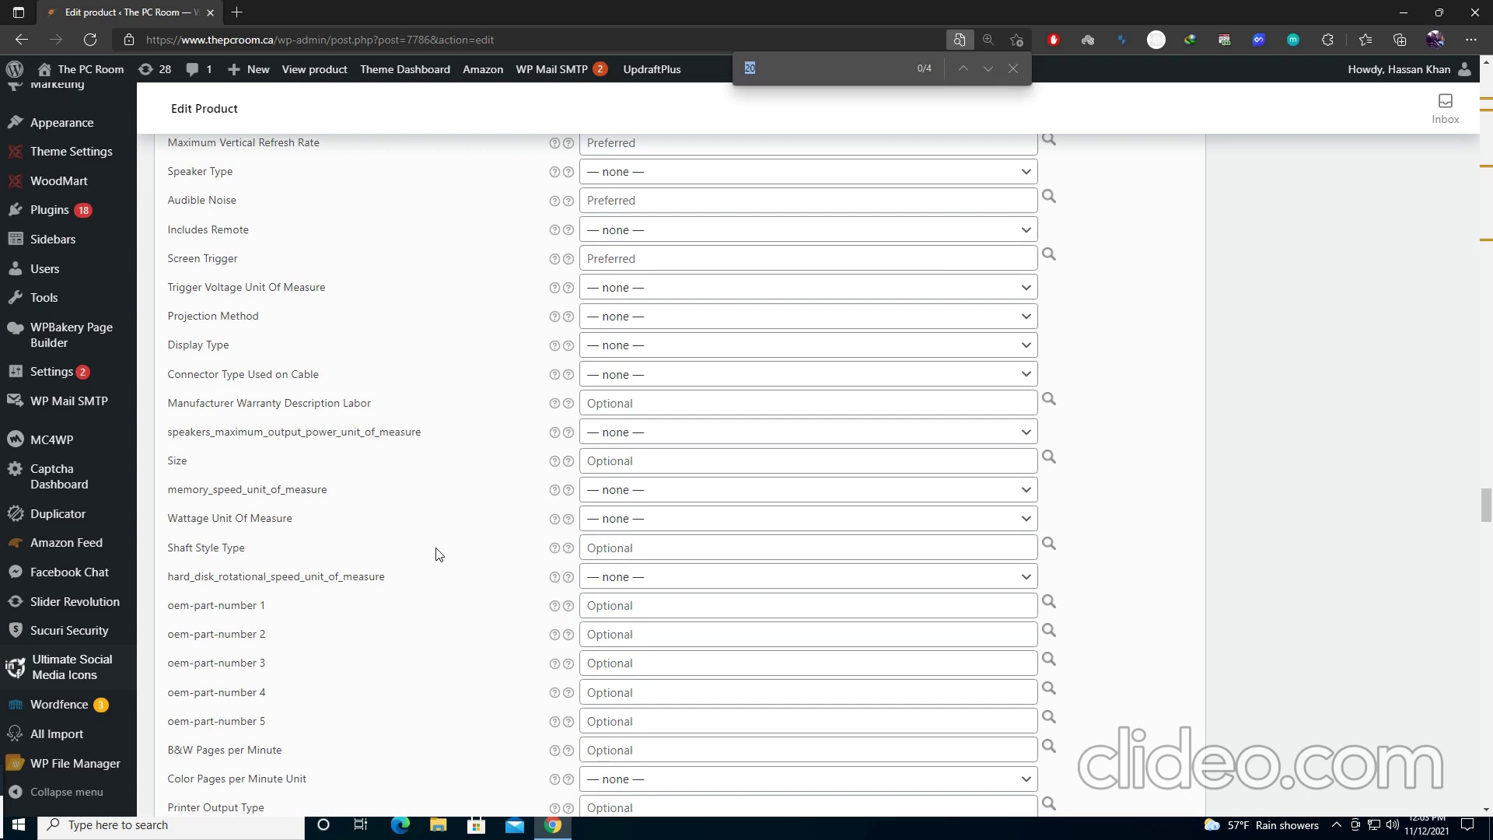
{"action": "type", "text": "Battery"}
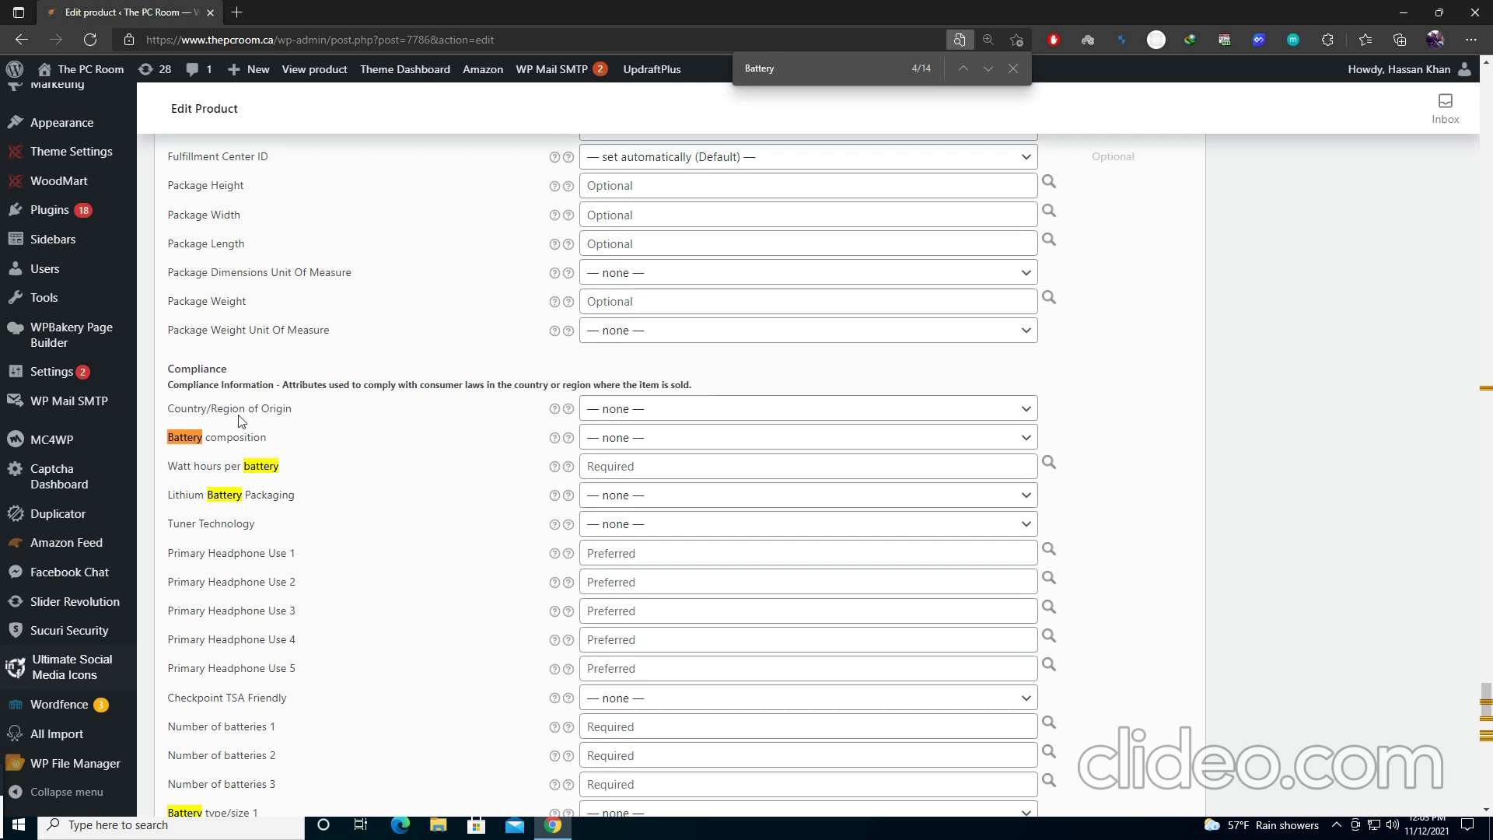
{"action": "scroll", "coordinate": [238, 421], "scroll_direction": "down", "scroll_amount": 3}
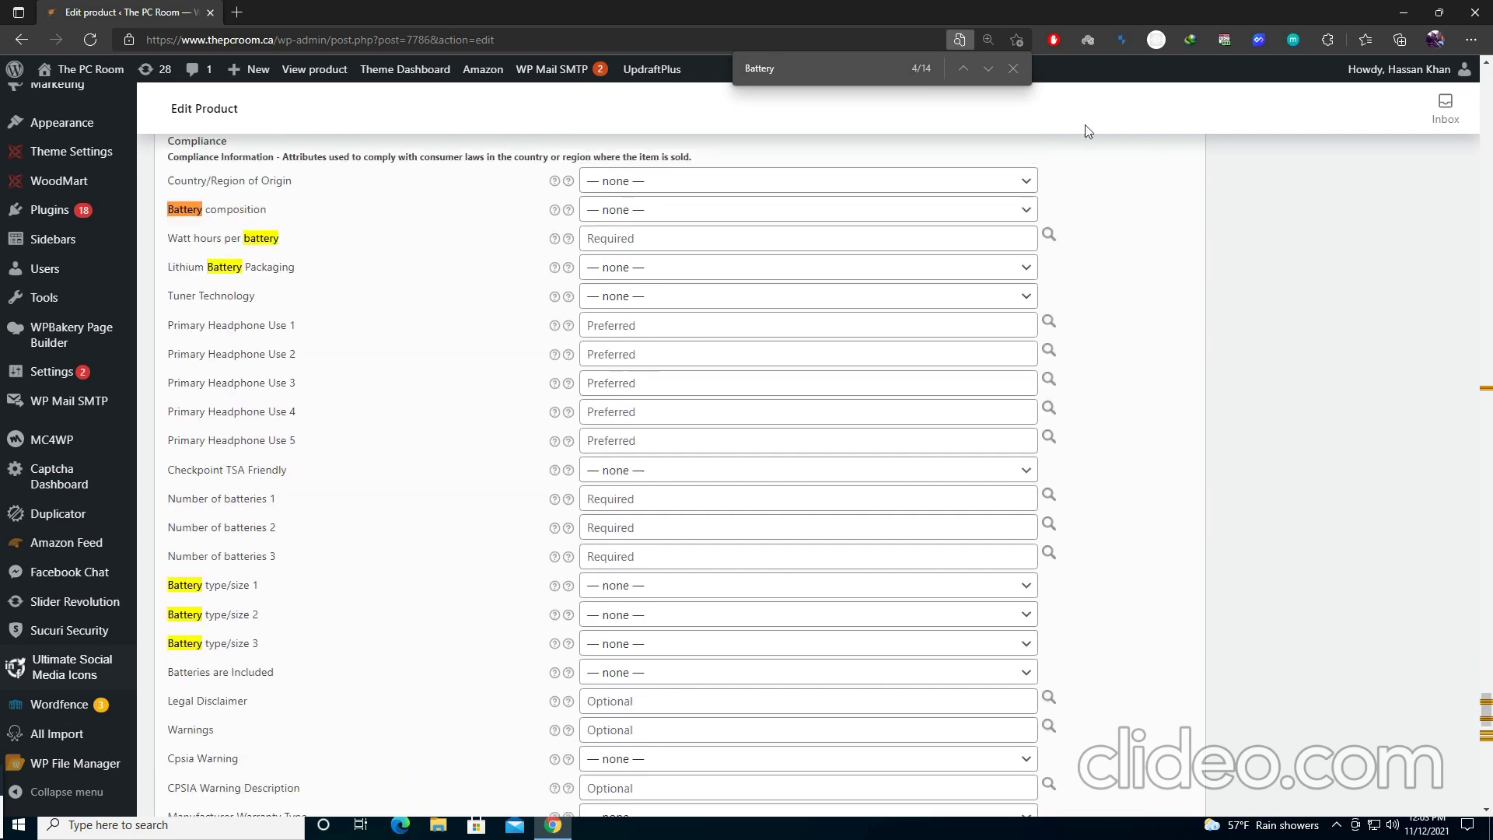
{"action": "left_click", "coordinate": [1012, 68]}
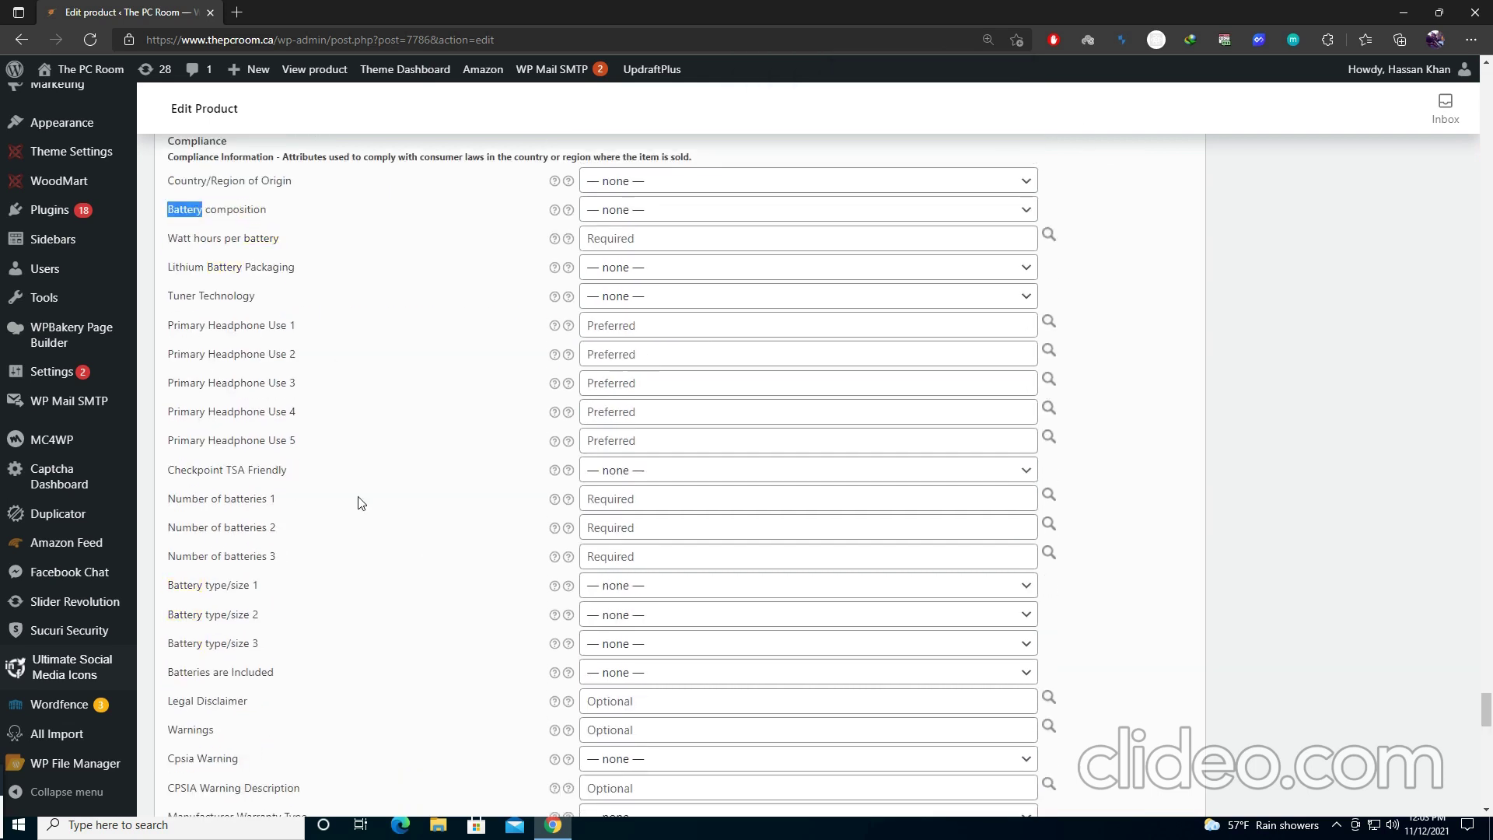
Step: Enter 1 for Number of batteries 1, 2 and 3 in the Compliance attributes
{"action": "left_click", "coordinate": [273, 594]}
{"action": "left_click", "coordinate": [592, 502]}
{"action": "type", "text": "1"}
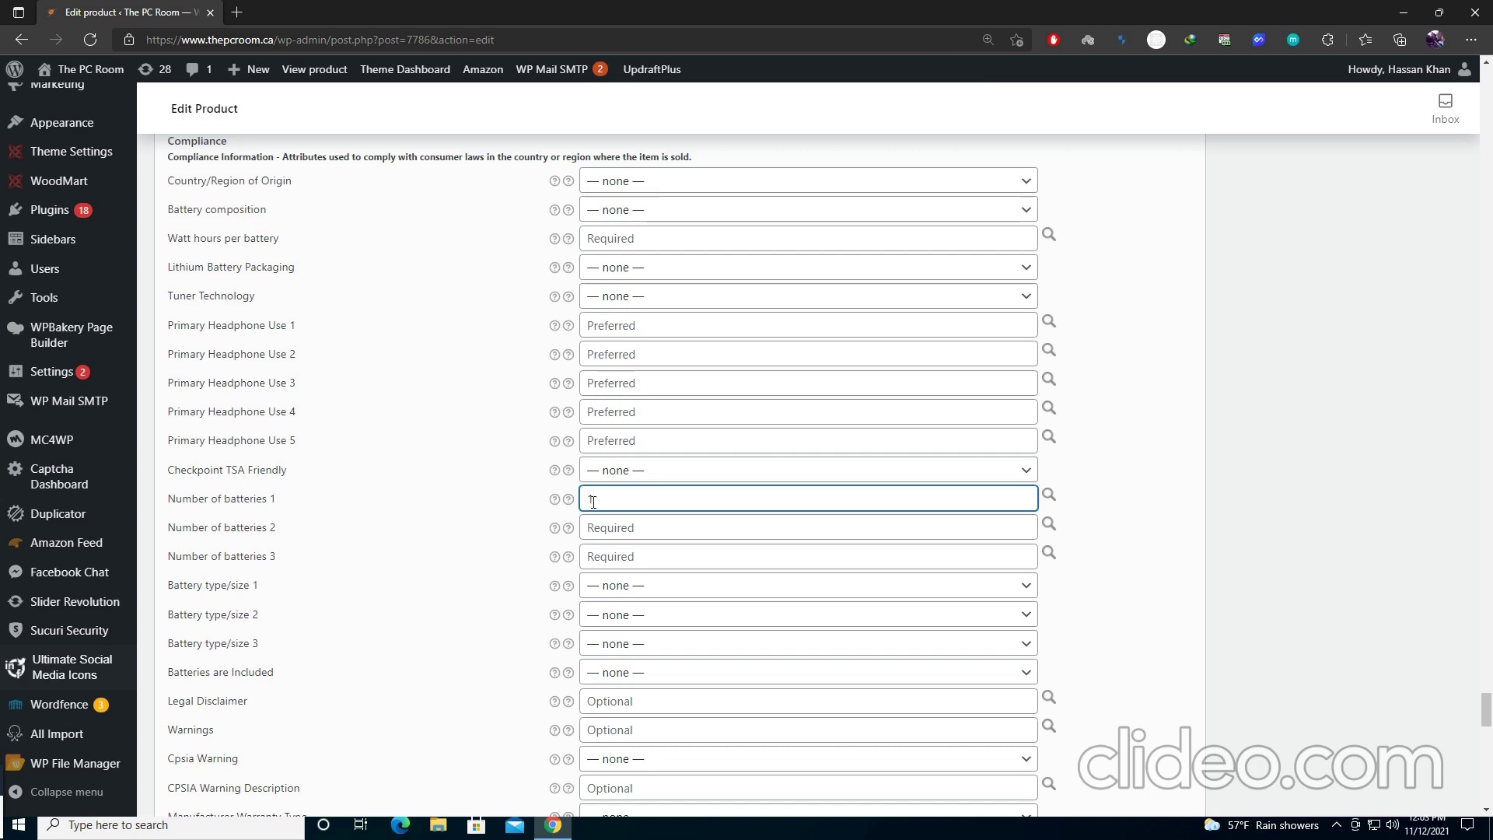
{"action": "key", "text": "Tab"}
{"action": "type", "text": "1"}
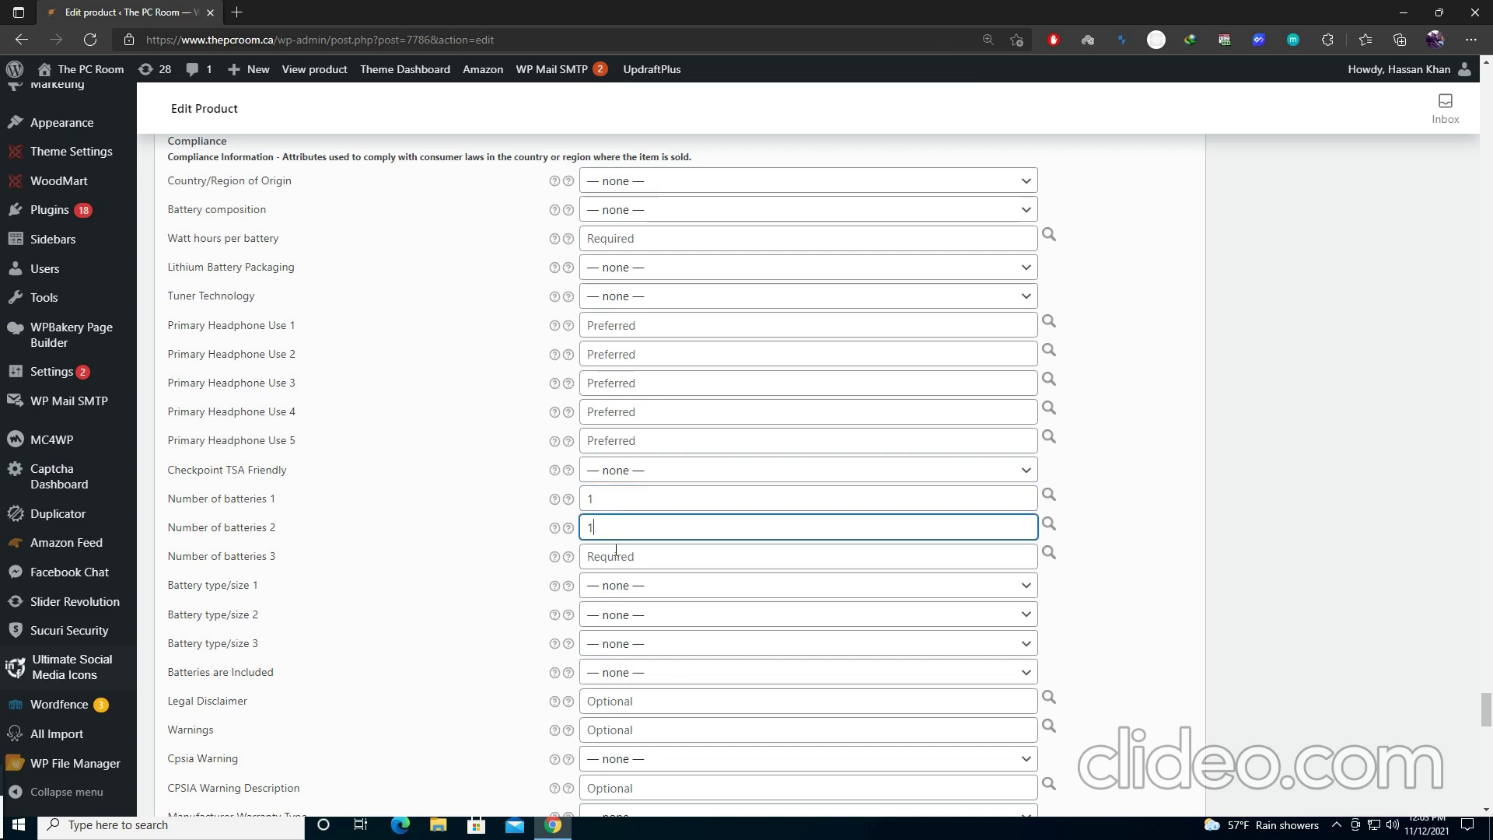
{"action": "key", "text": "Tab"}
{"action": "type", "text": "1"}
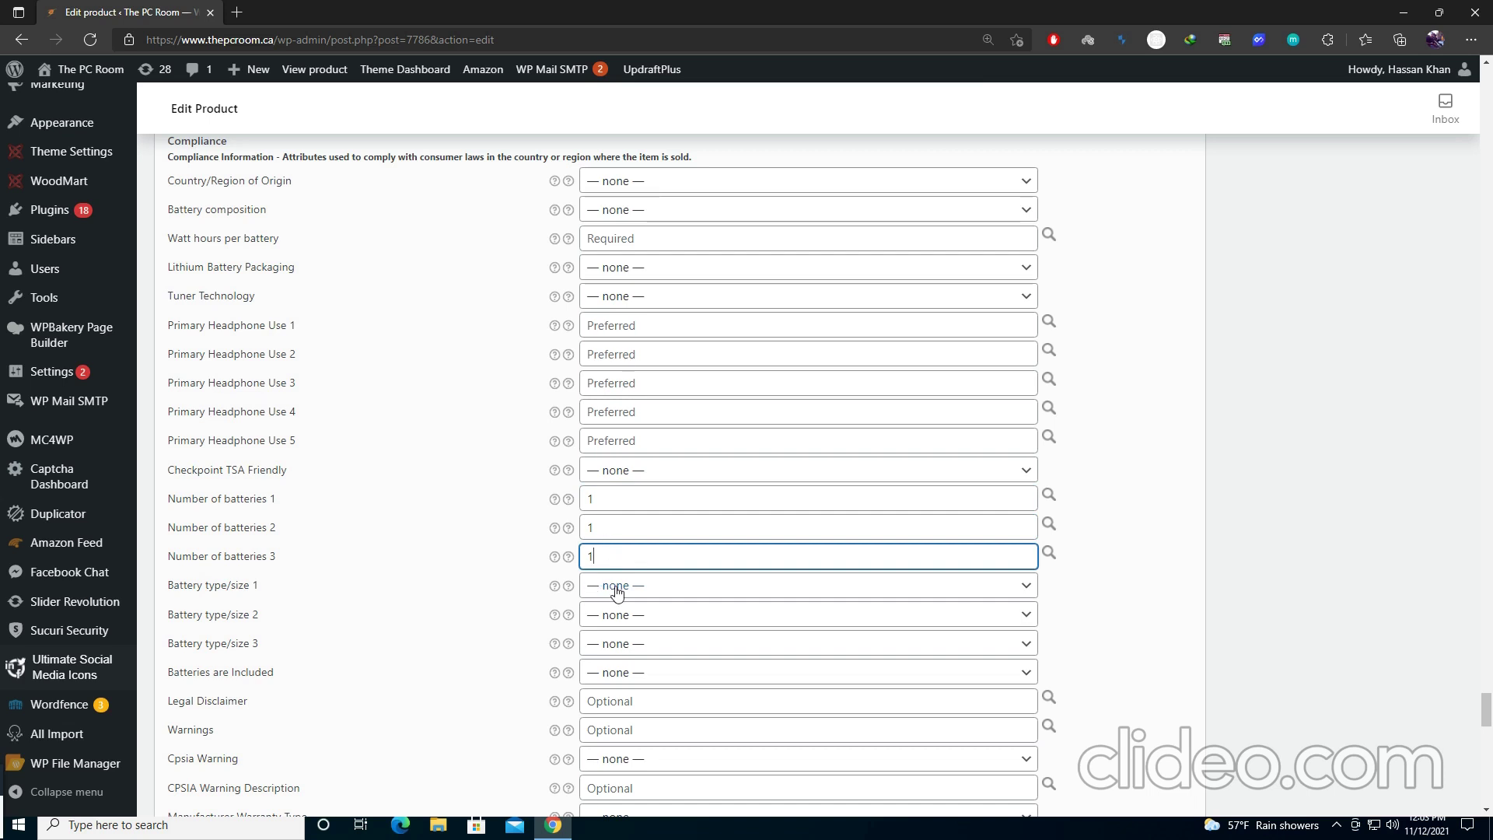
Step: Set Battery type/size 1, 2 and 3 to battery_type_12v
{"action": "left_click", "coordinate": [609, 587]}
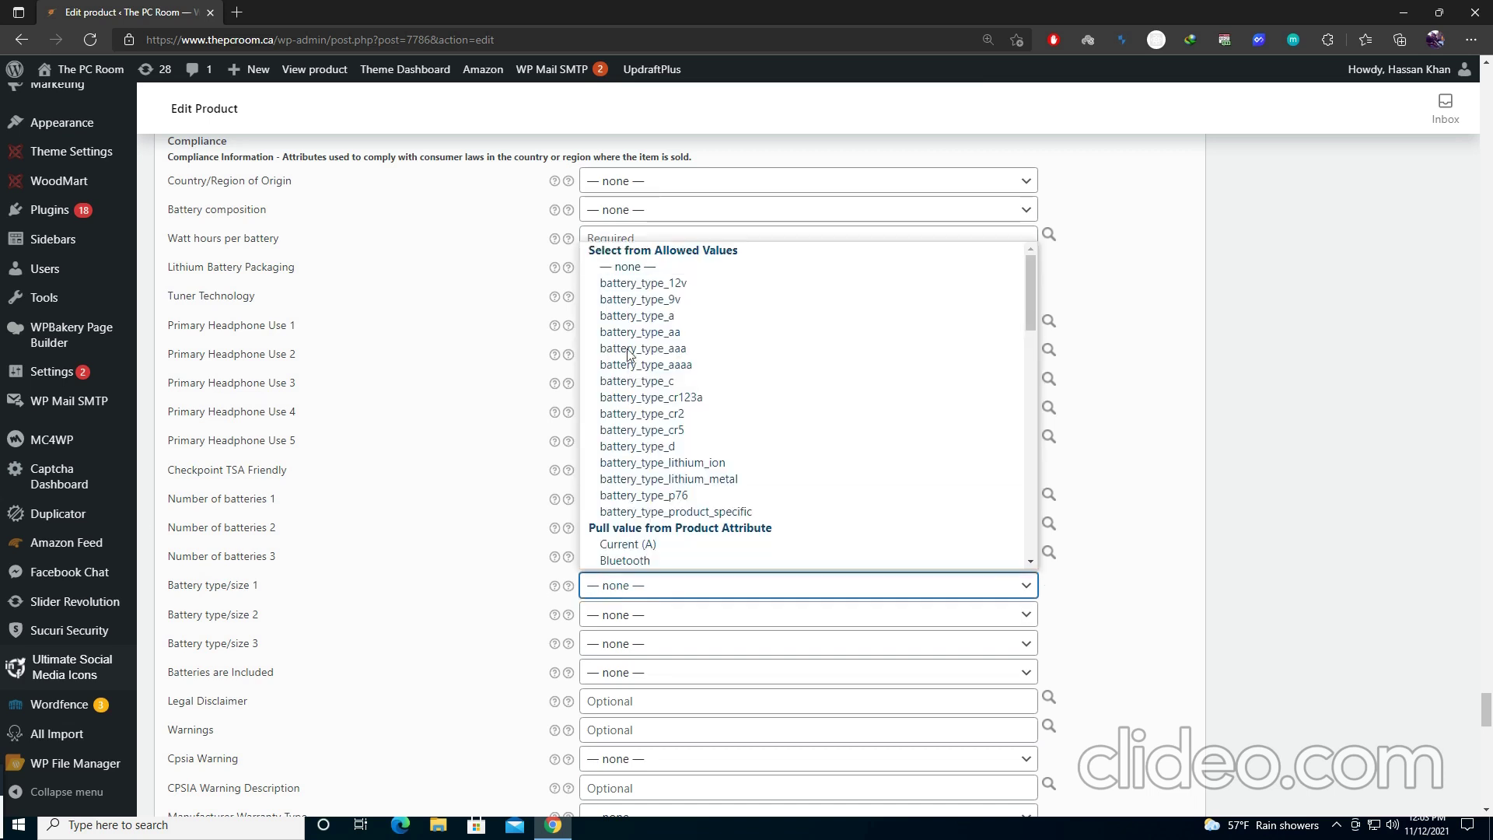
{"action": "left_click", "coordinate": [627, 283]}
{"action": "left_click", "coordinate": [622, 614]}
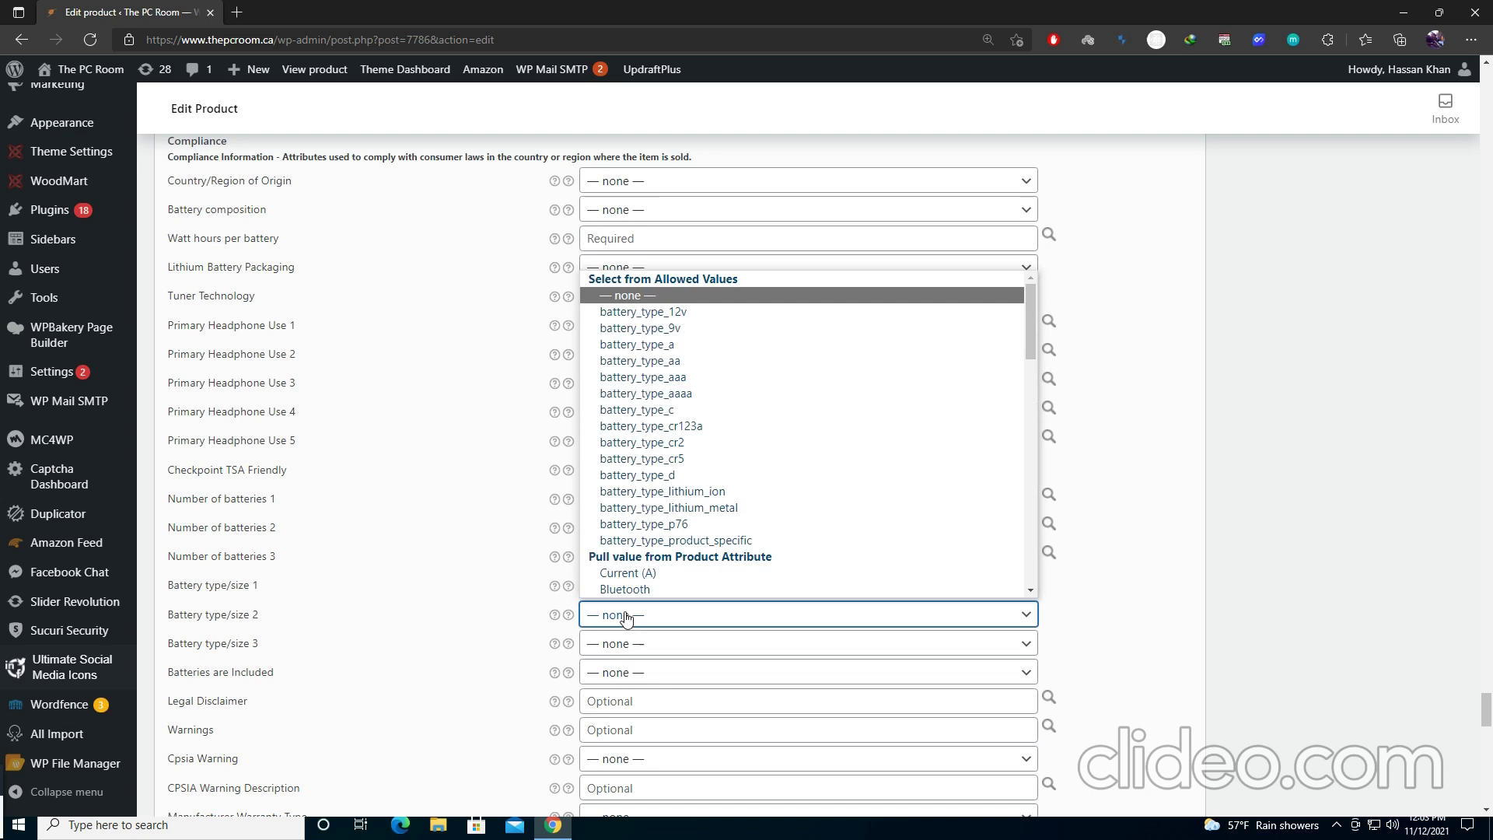
{"action": "left_click", "coordinate": [626, 315]}
{"action": "left_click", "coordinate": [622, 643]}
{"action": "left_click", "coordinate": [624, 339]}
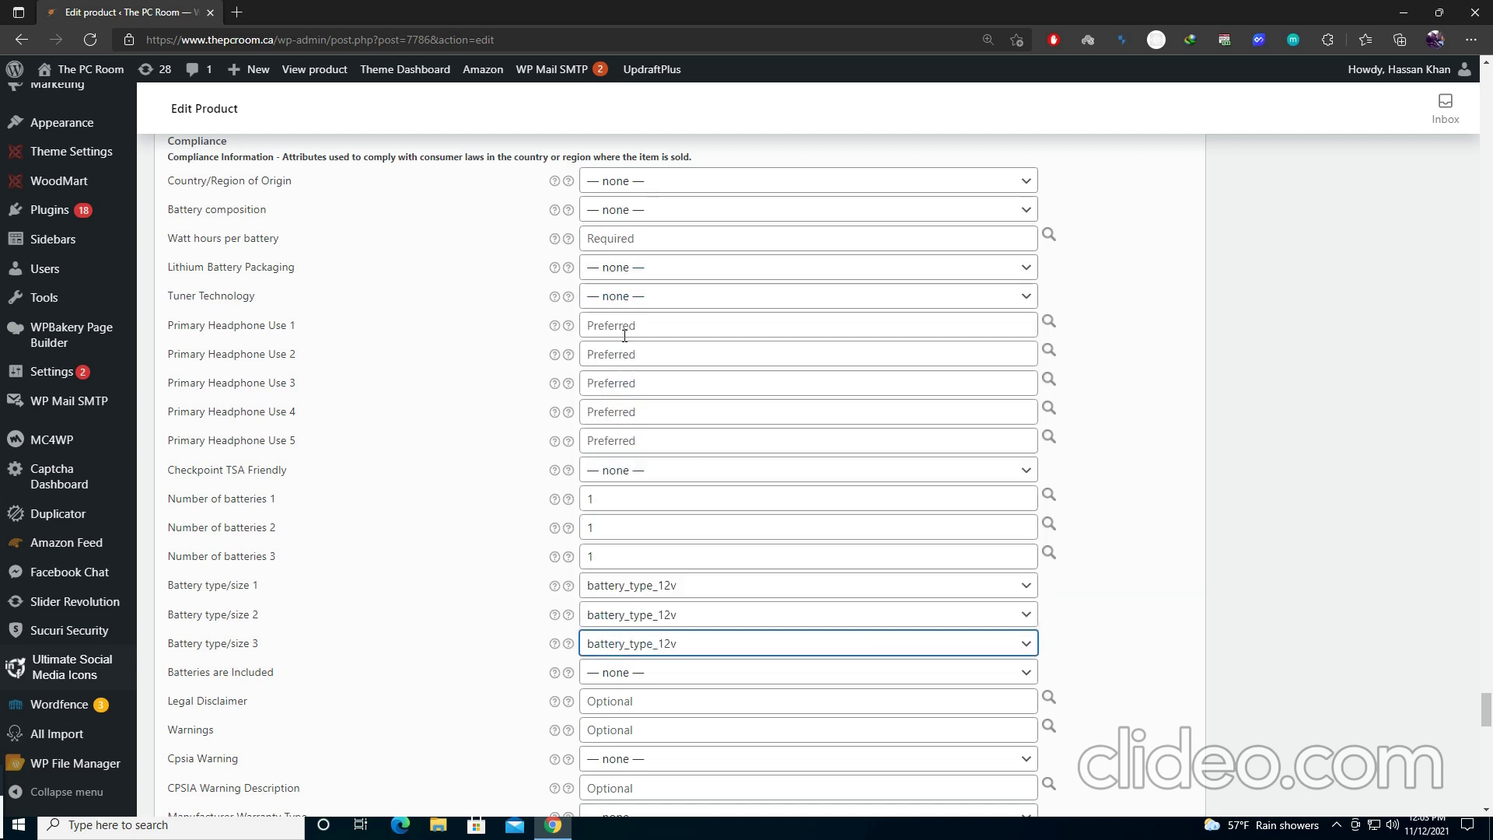
Step: Set Batteries are Included to TRUE
{"action": "scroll", "coordinate": [609, 565], "scroll_direction": "down", "scroll_amount": 1}
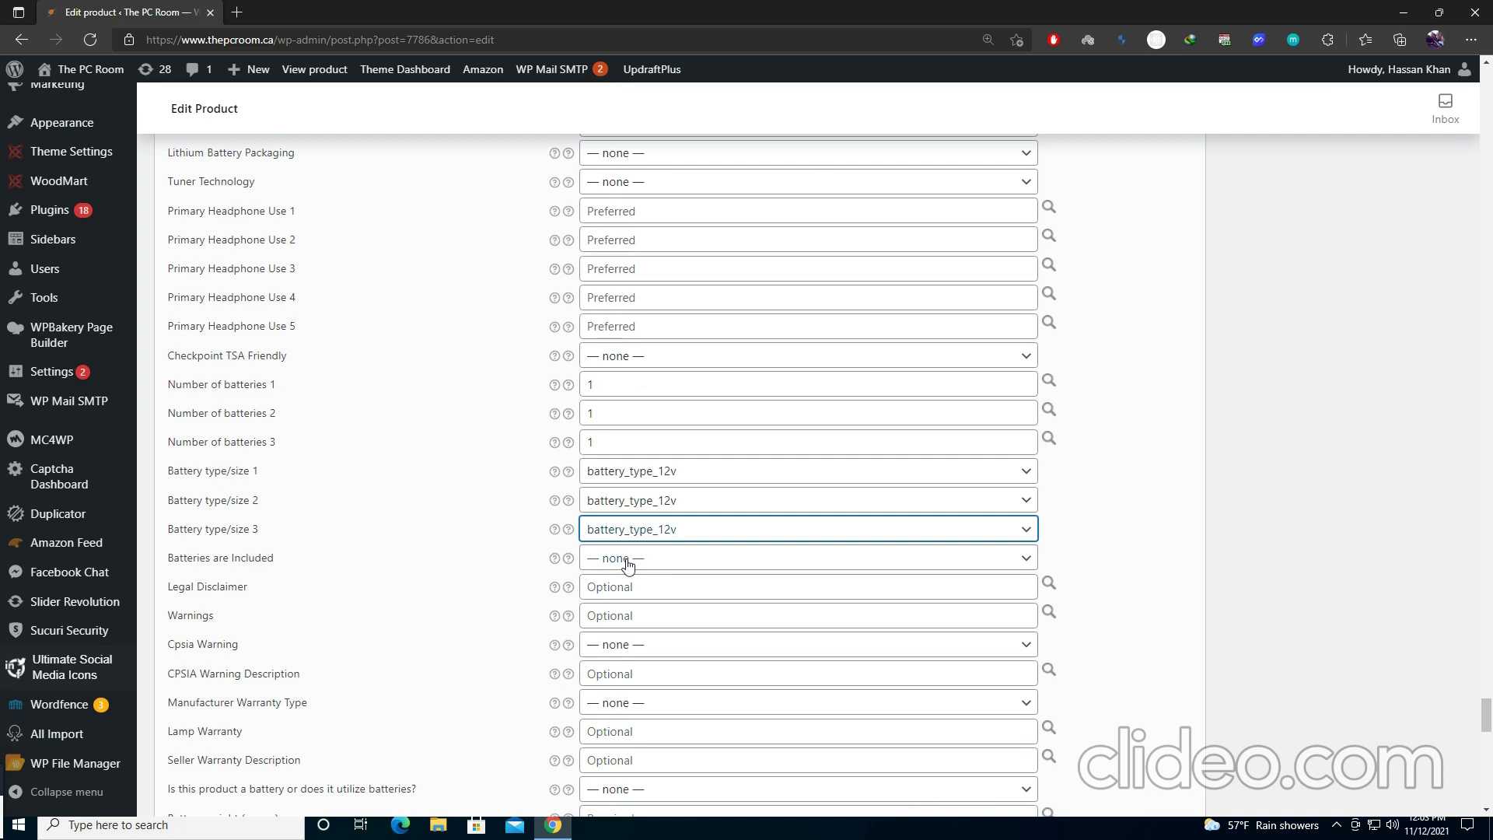
{"action": "left_click", "coordinate": [604, 559]}
{"action": "left_click", "coordinate": [607, 257]}
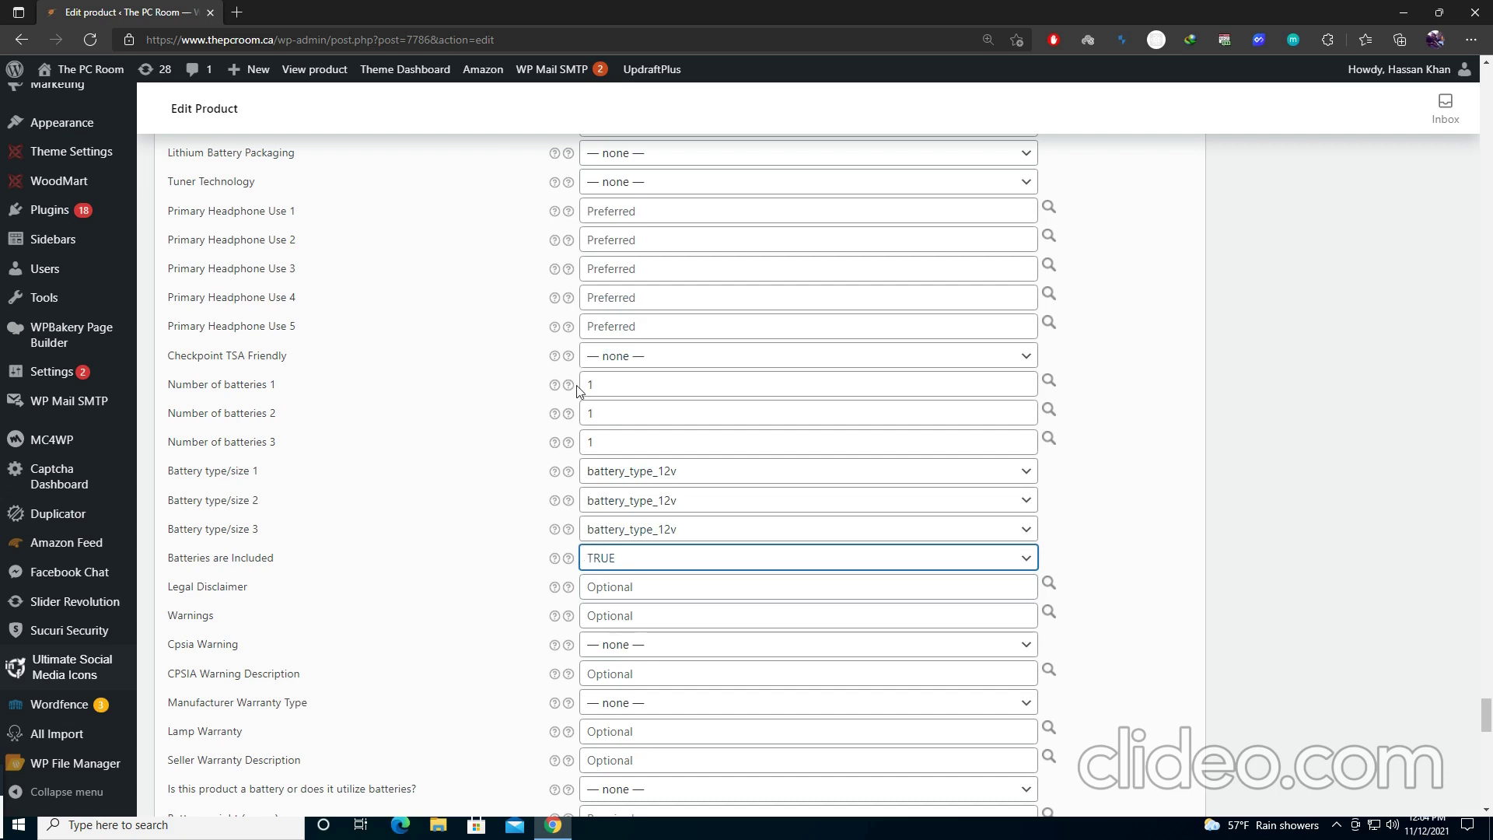
{"action": "left_click", "coordinate": [610, 558]}
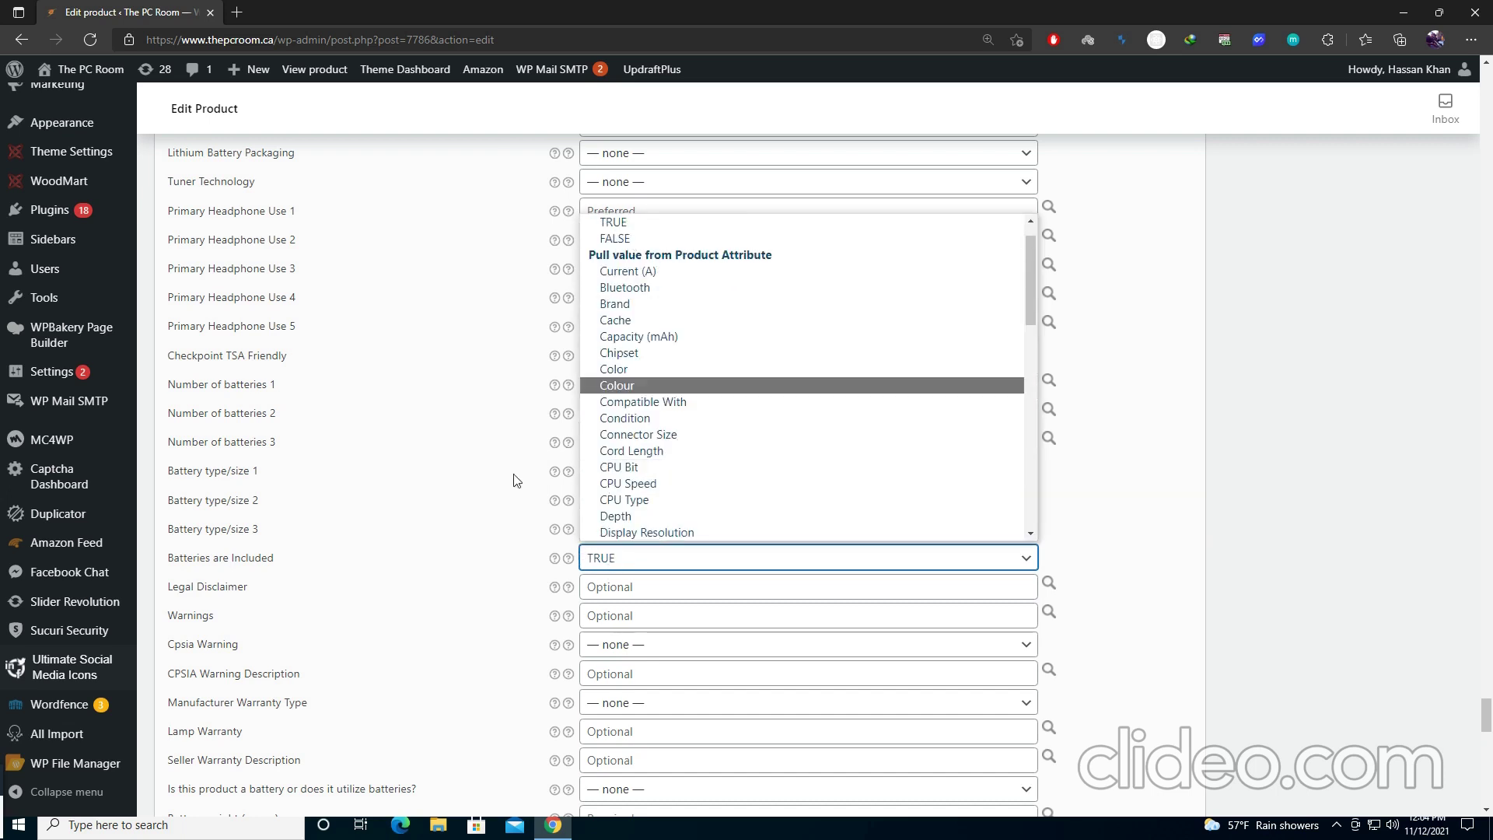
{"action": "left_click", "coordinate": [492, 545]}
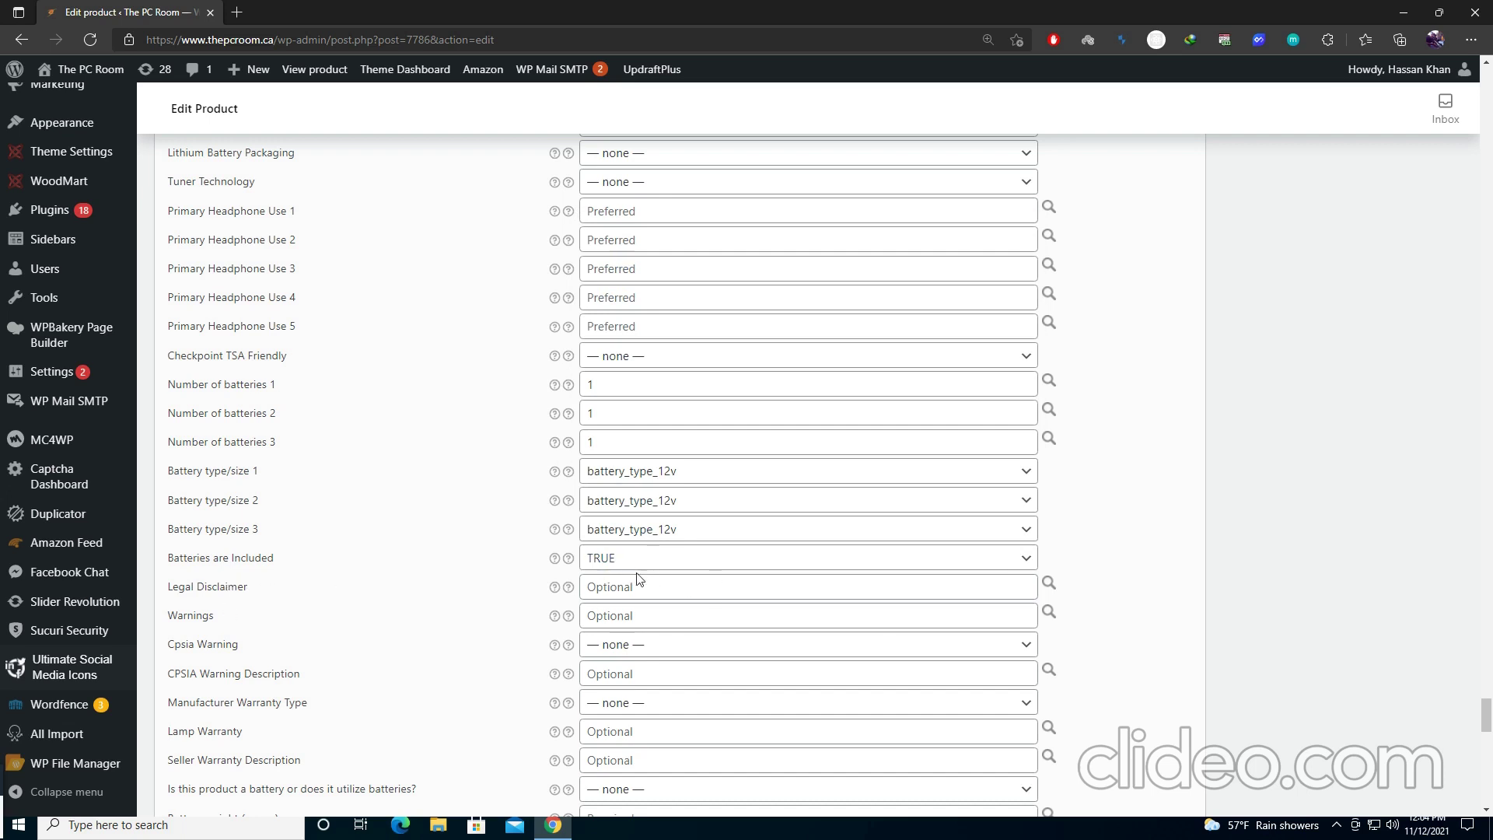
Step: Set Battery weight to 150 grams, Number of Lithium Metal Cells to 3 and Number of Lithium-ion Cells to 1
{"action": "scroll", "coordinate": [638, 579], "scroll_direction": "down", "scroll_amount": 3}
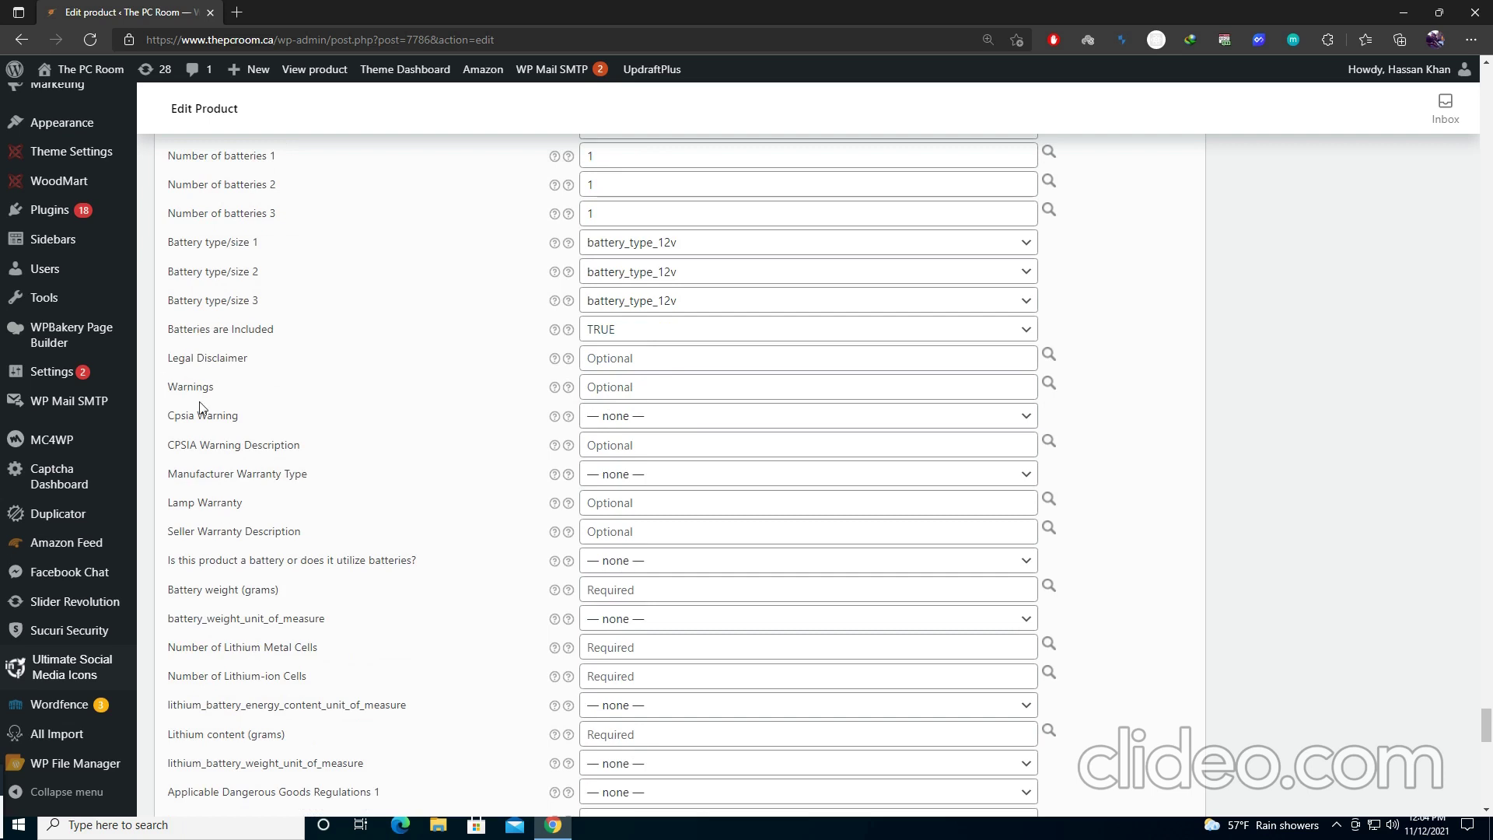
{"action": "left_click", "coordinate": [643, 591]}
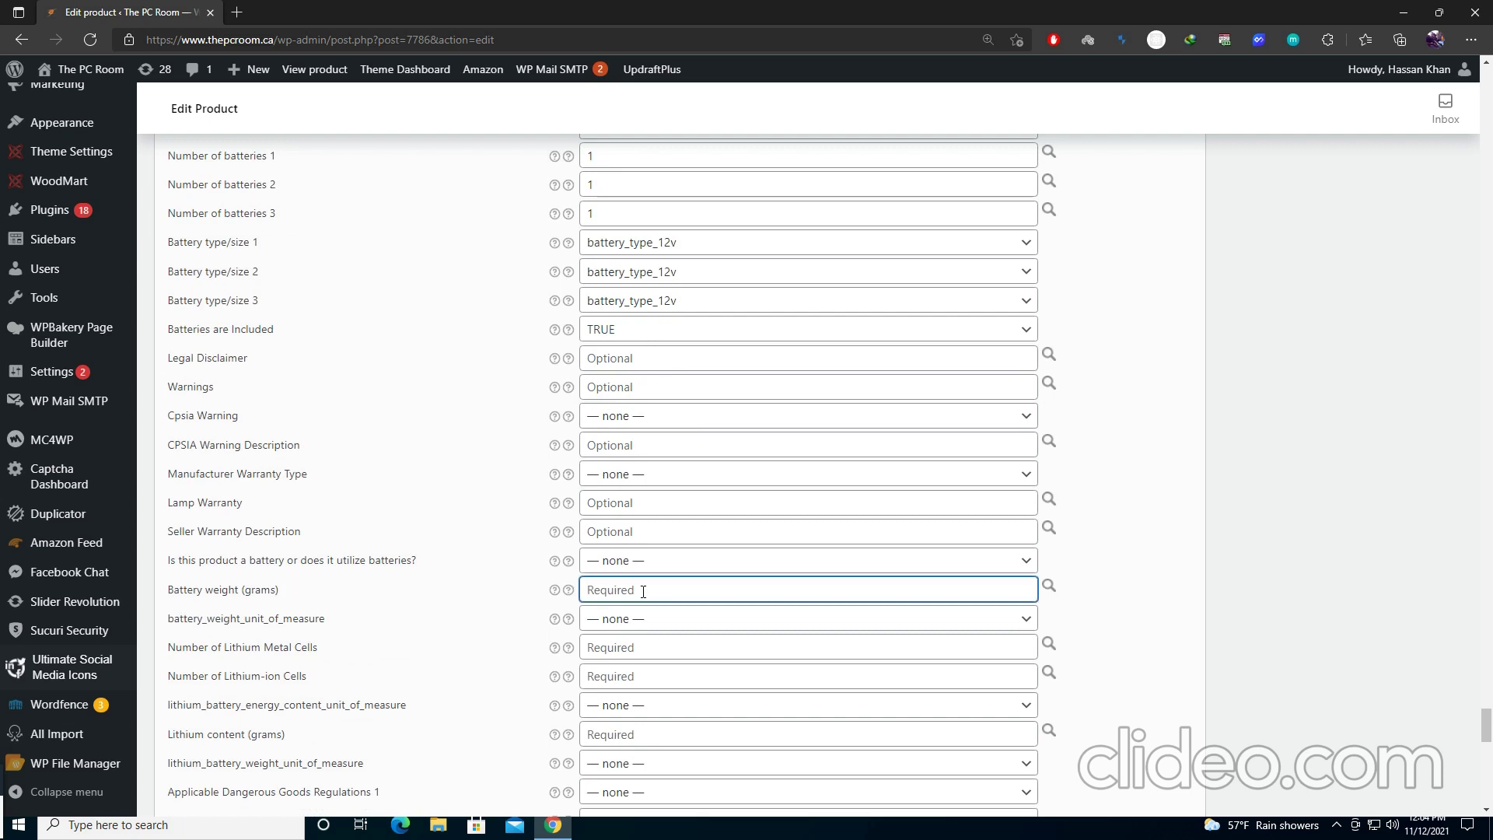
{"action": "type", "text": "150"}
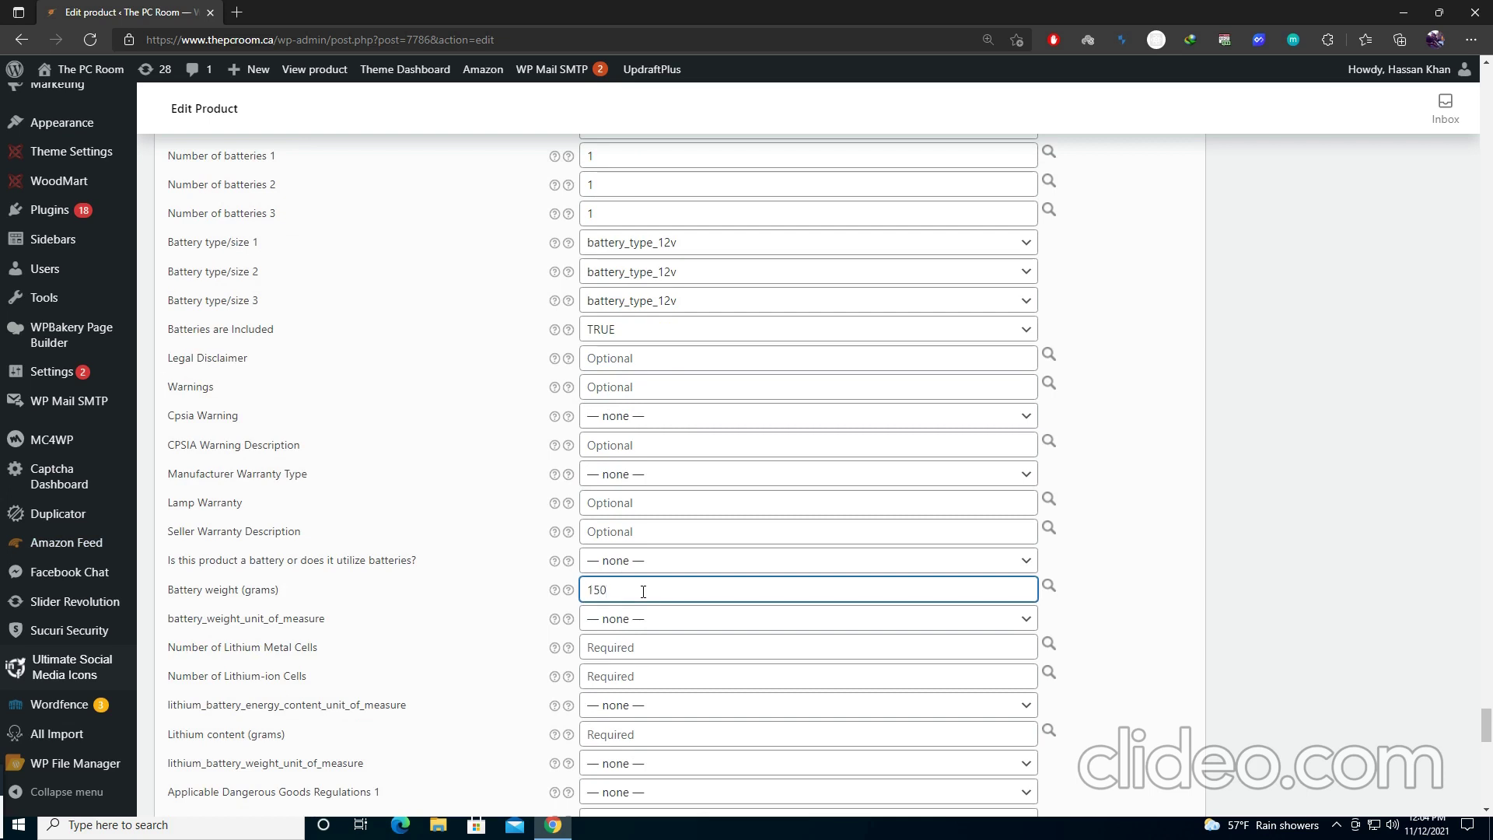
{"action": "left_click", "coordinate": [616, 647]}
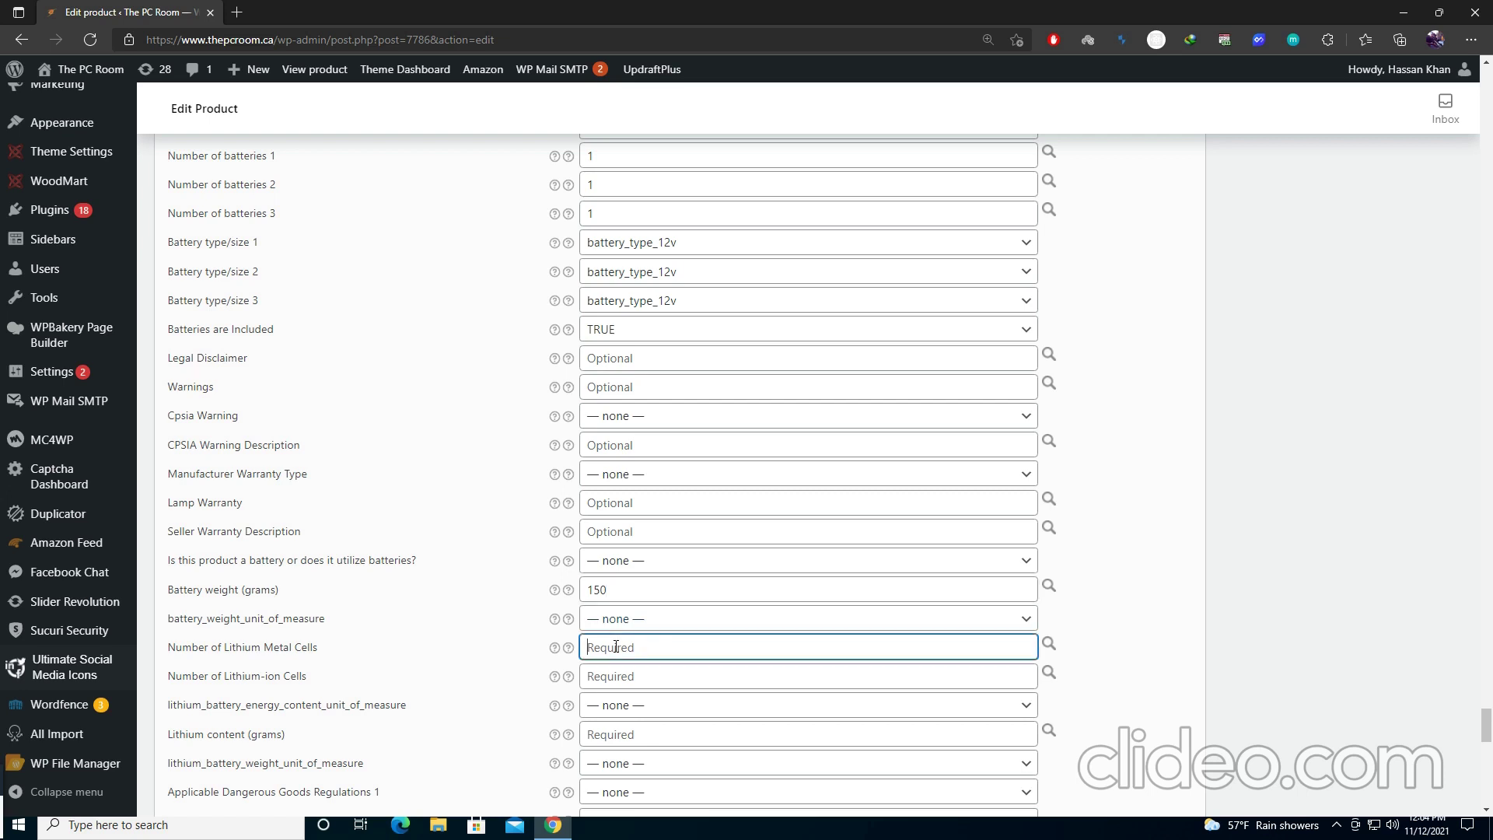
{"action": "type", "text": "3"}
{"action": "left_click", "coordinate": [612, 684]}
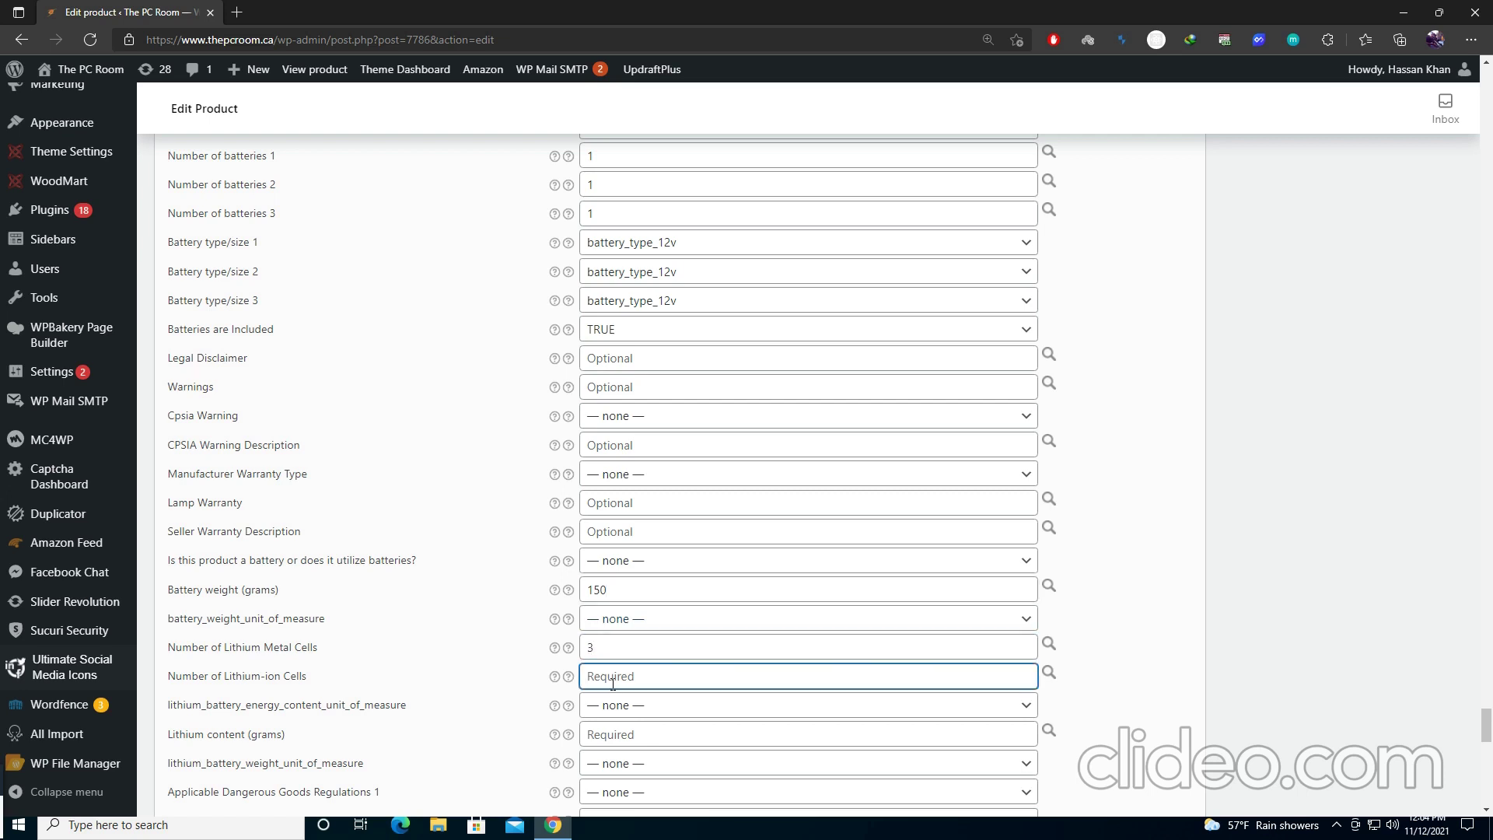
{"action": "type", "text": "1"}
Step: Enter 7.54 as the Lithium content in grams in the Compliance attributes
{"action": "scroll", "coordinate": [613, 684], "scroll_direction": "down", "scroll_amount": 1}
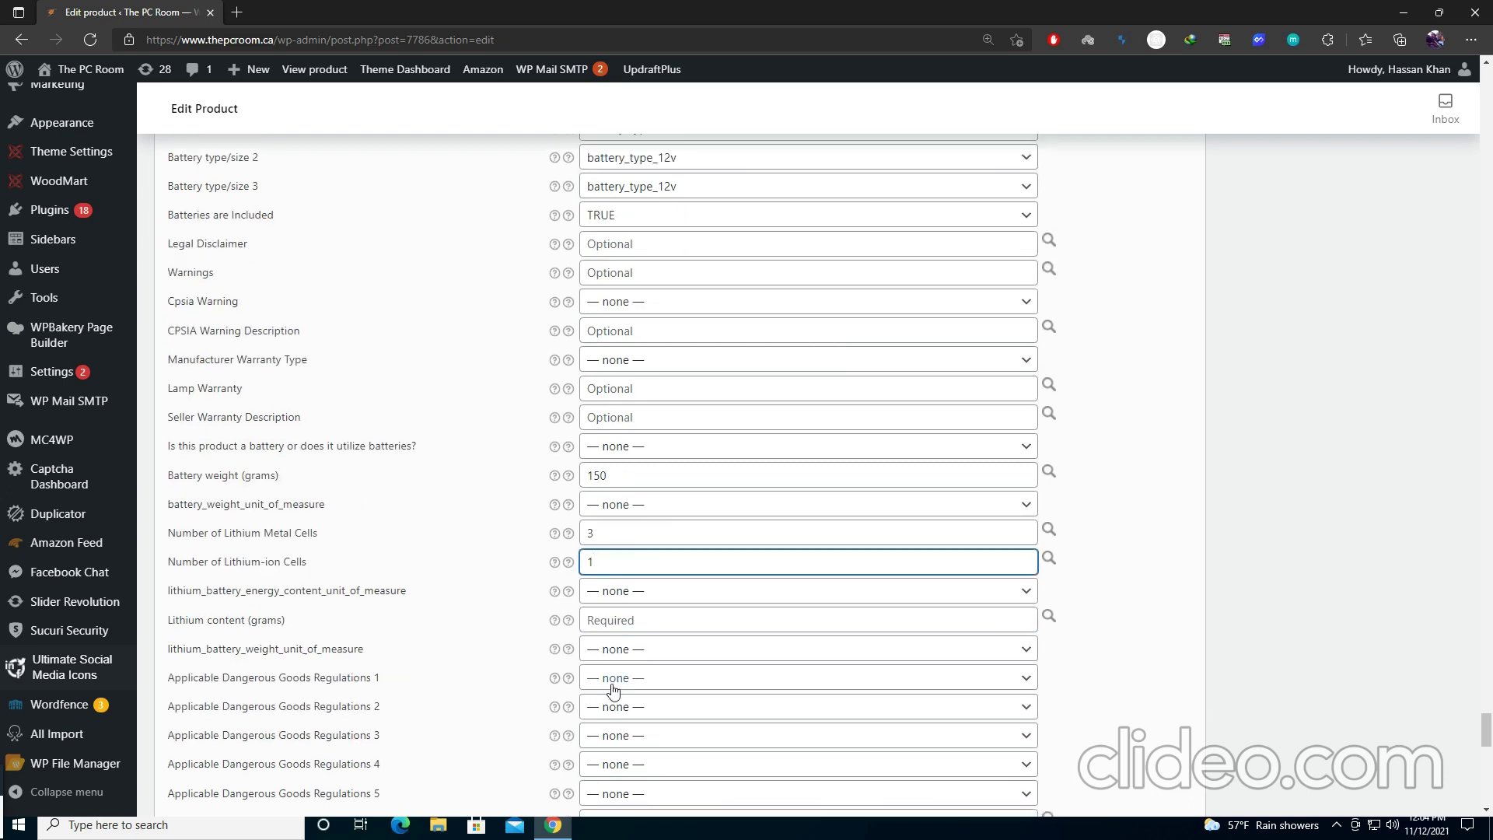
{"action": "left_click", "coordinate": [625, 619]}
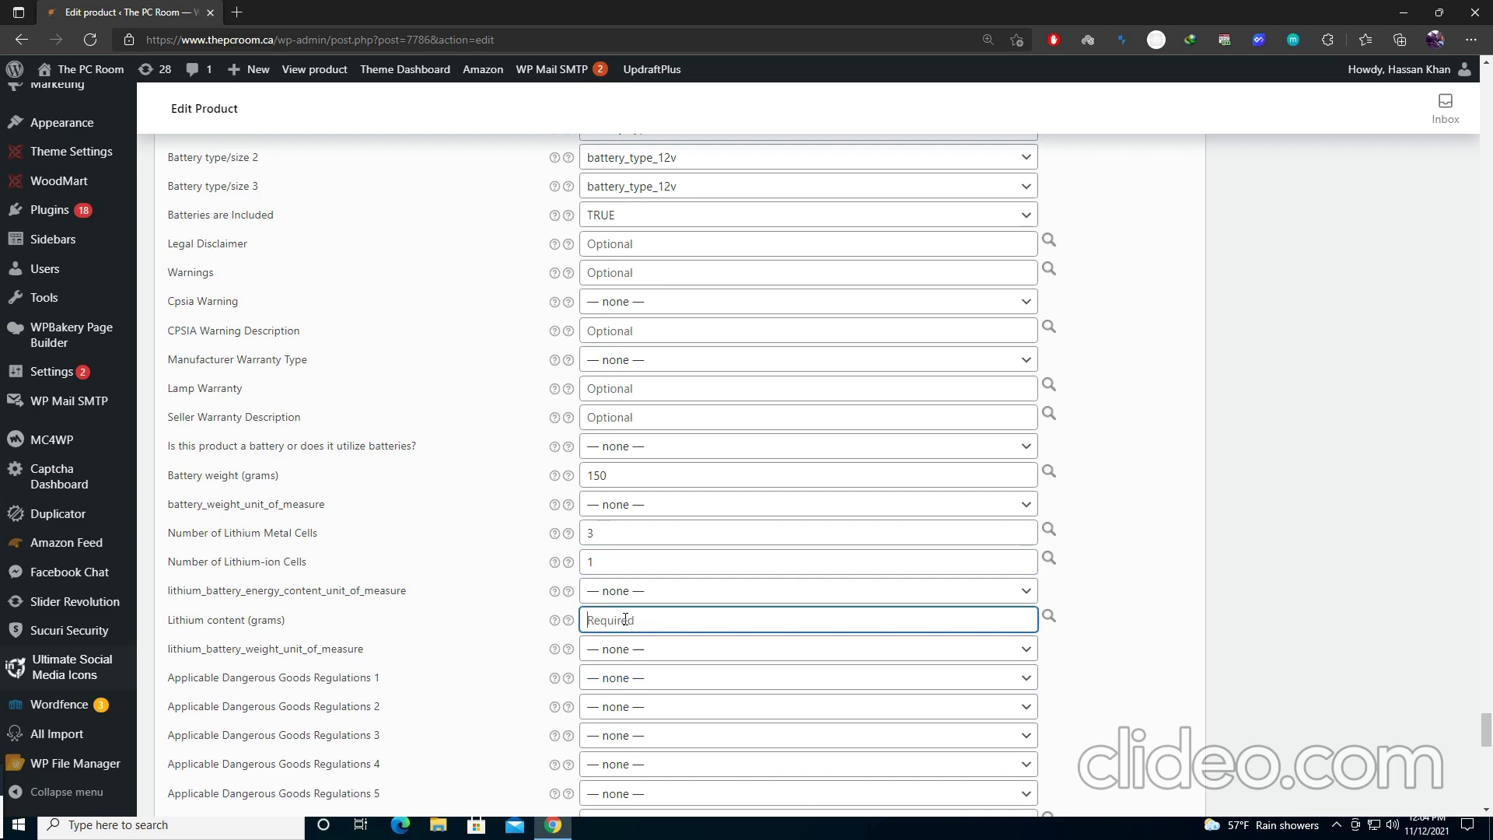
{"action": "type", "text": "7.54"}
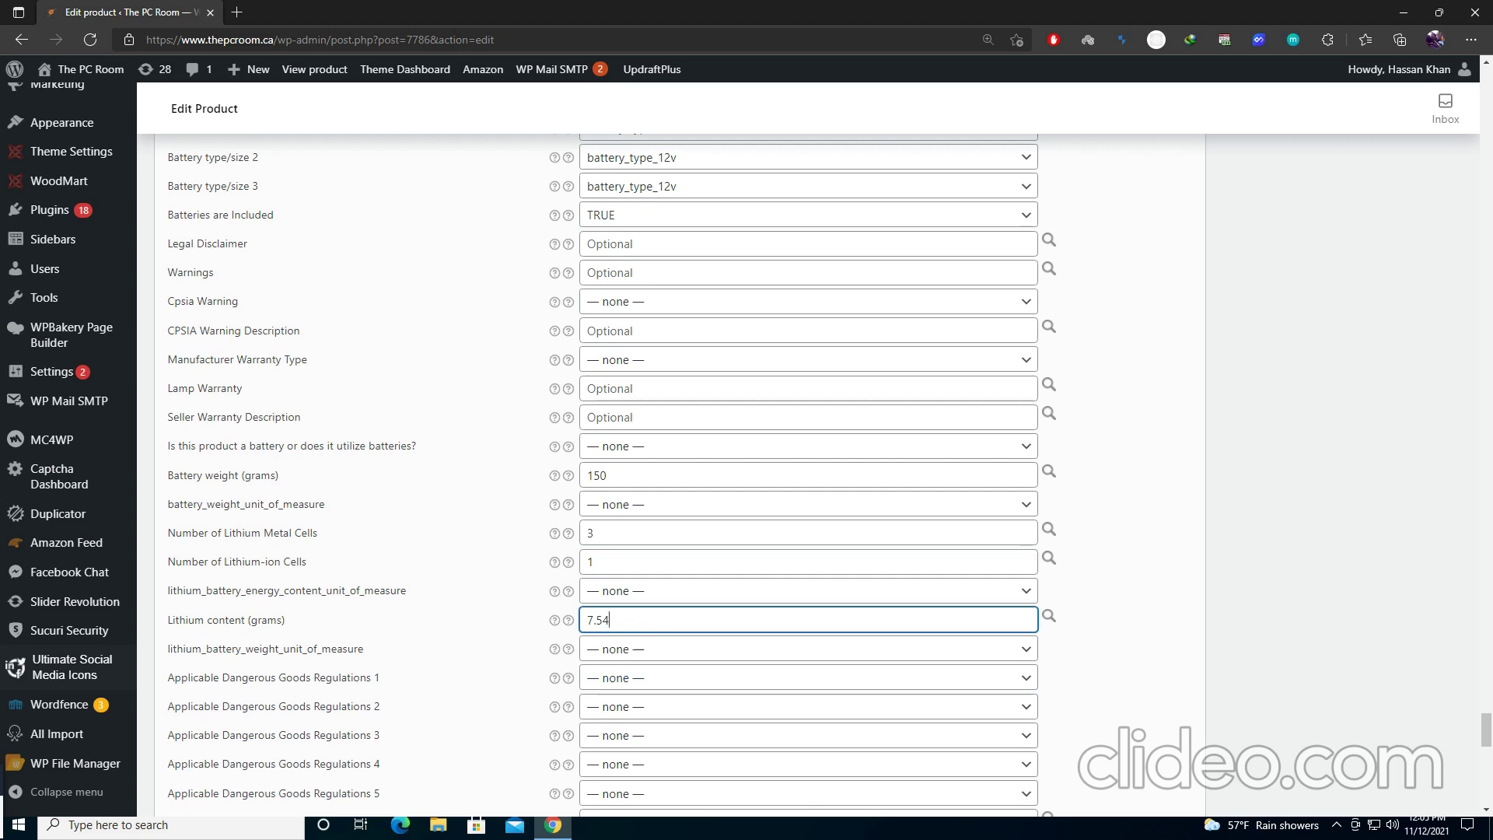
Step: Enter 31502371 as the UN number and paste the copied Lenovo battery-msds web address as the Safety Data Sheet (SDS) URL
{"action": "scroll", "coordinate": [527, 610], "scroll_direction": "down", "scroll_amount": 3}
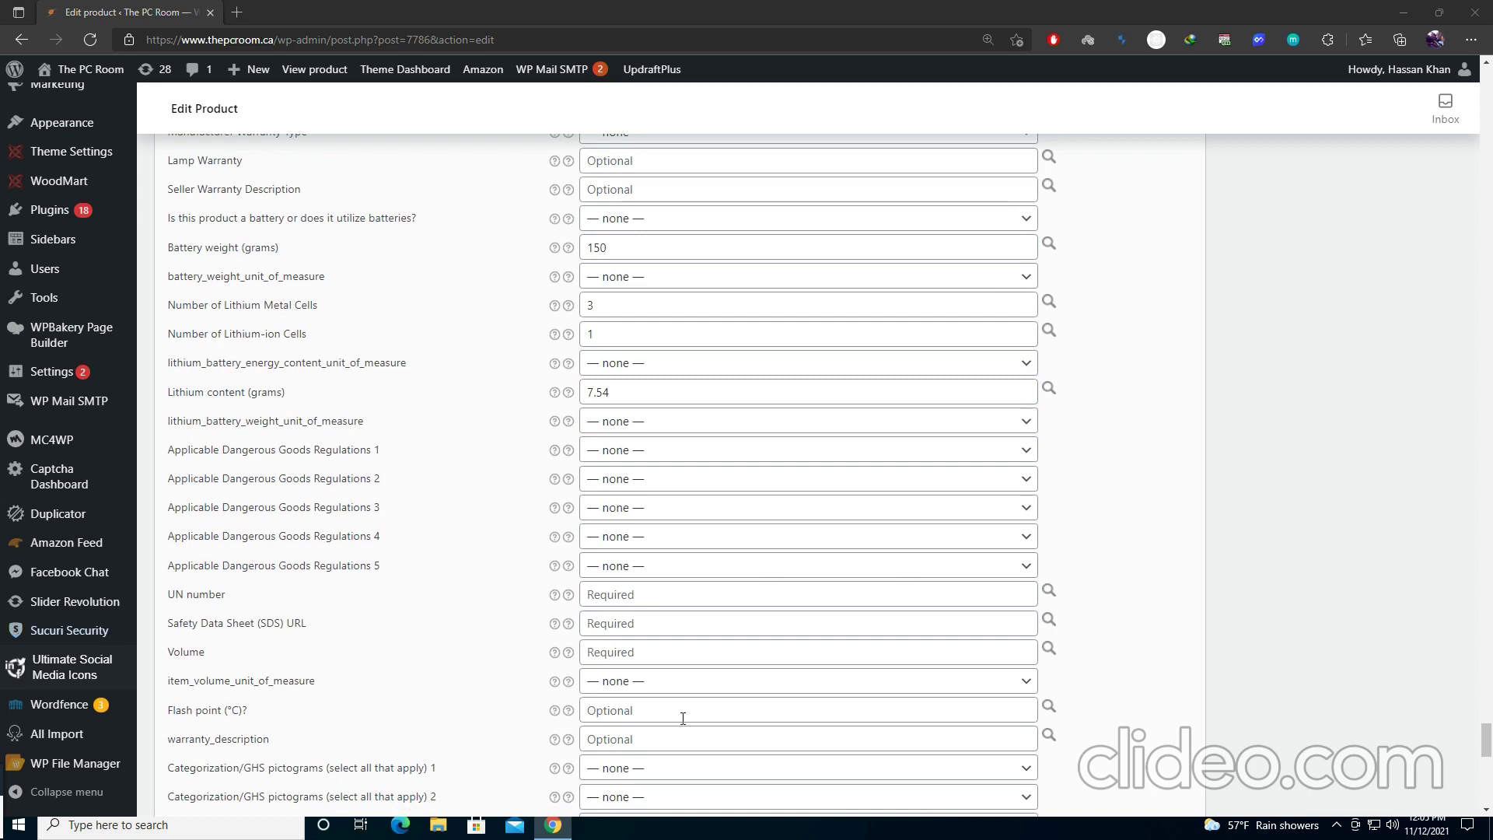
{"action": "left_click", "coordinate": [622, 602]}
{"action": "type", "text": "31502371"}
{"action": "left_click", "coordinate": [620, 624]}
{"action": "key", "text": "ctrl+v"}
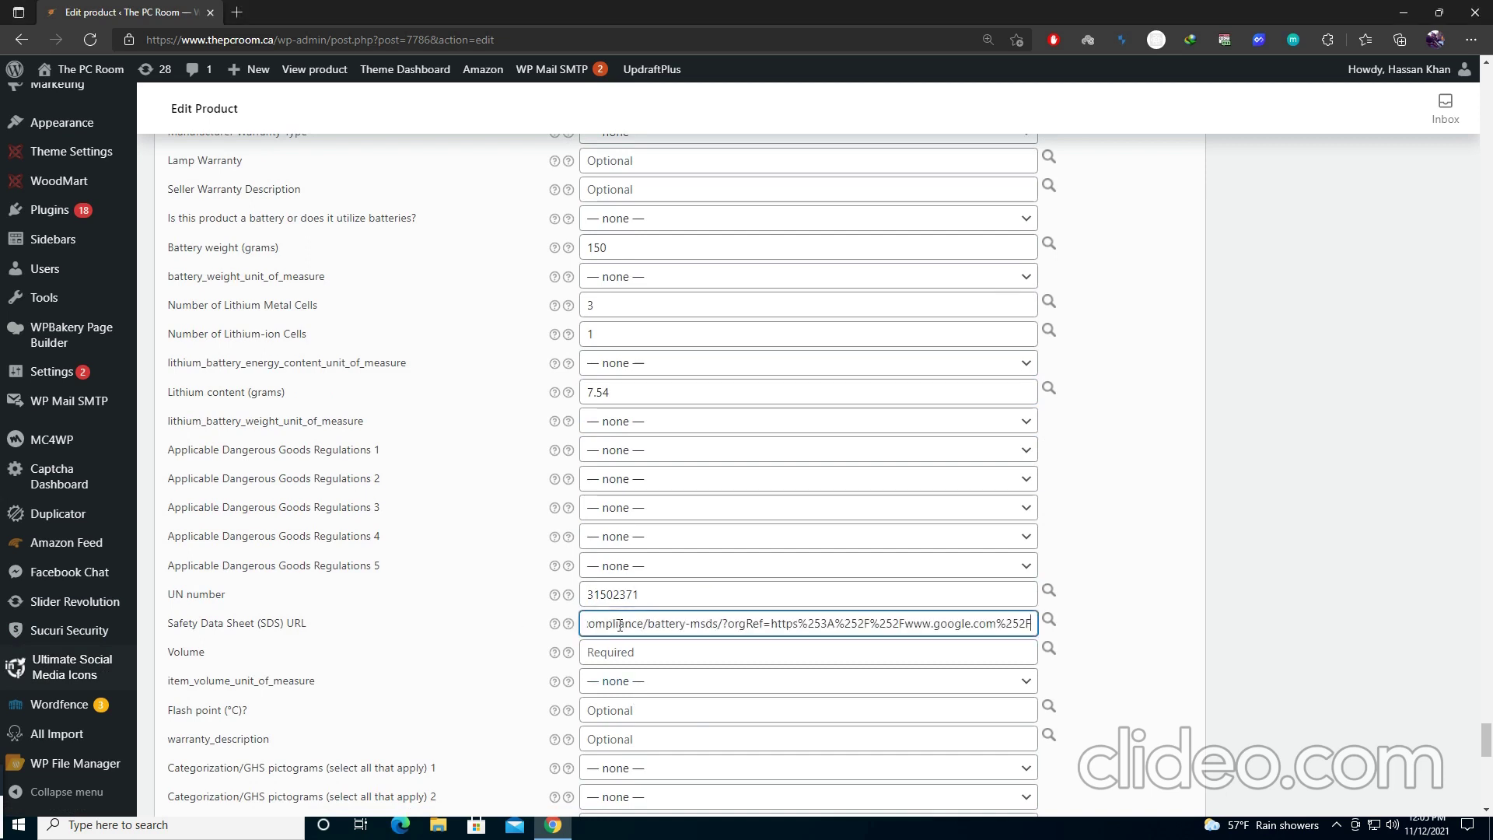
{"action": "key", "text": "Home"}
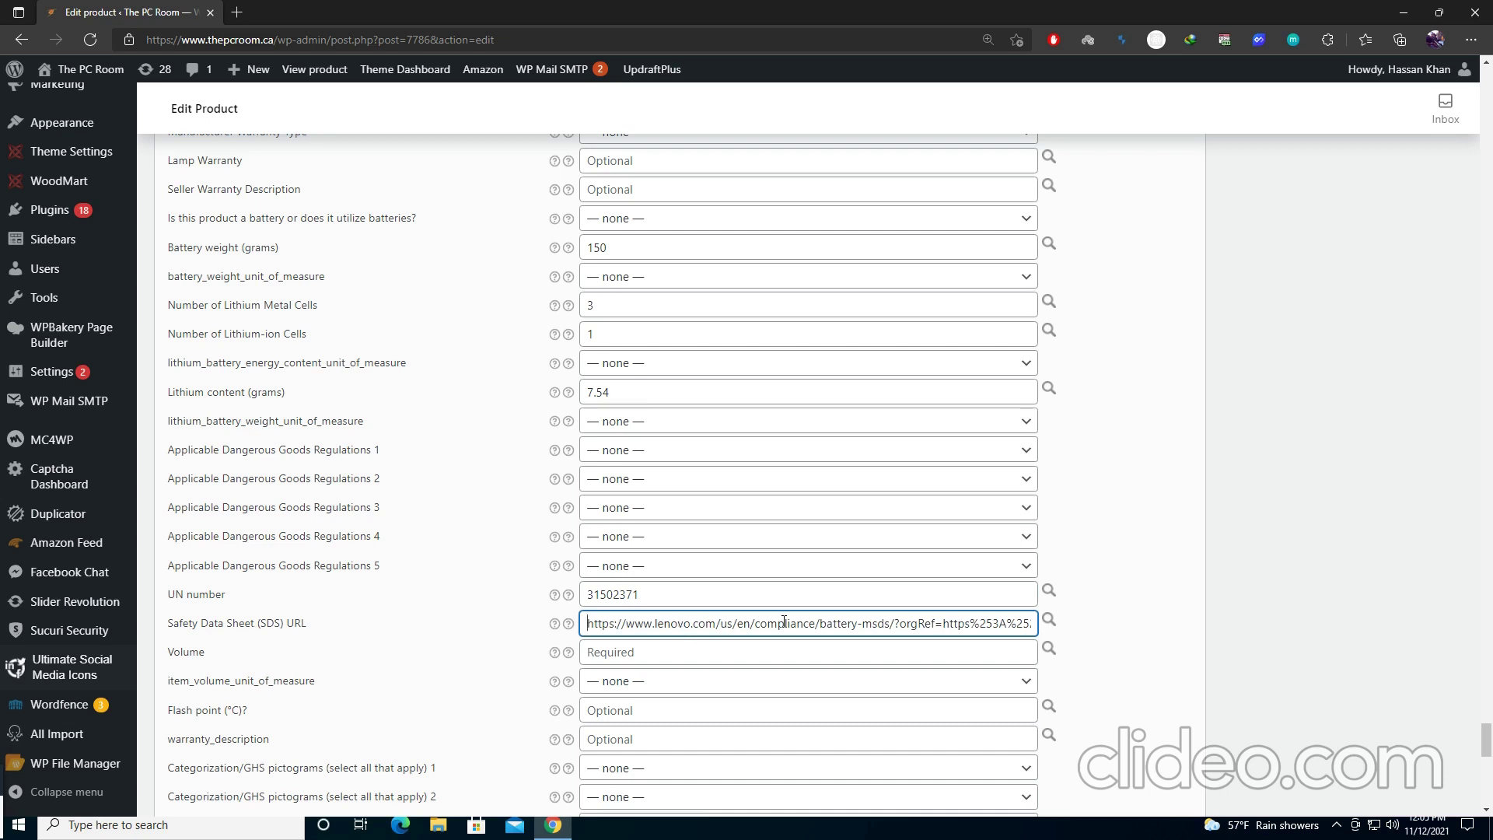
{"action": "key", "text": "End"}
{"action": "key", "text": "Home"}
{"action": "key", "text": "End"}
{"action": "left_click_drag", "start_coordinate": [1032, 623], "coordinate": [588, 623]}
{"action": "left_click", "coordinate": [714, 622]}
Step: Set the product's Volume to 24.78 and item_volume_unit_of_measure to cup
{"action": "left_click", "coordinate": [625, 650]}
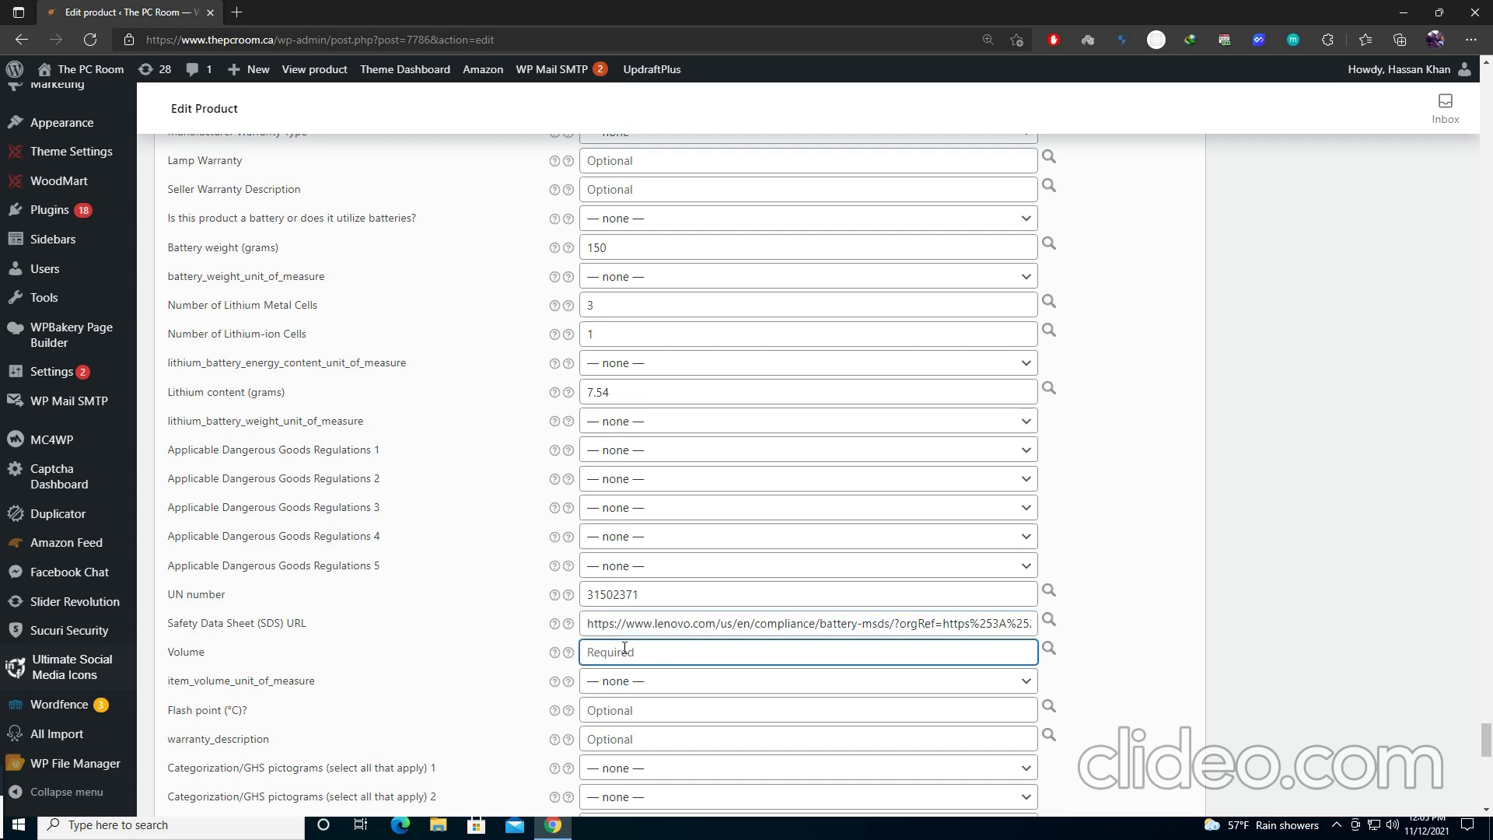
{"action": "type", "text": "24.78"}
{"action": "left_click", "coordinate": [667, 684]}
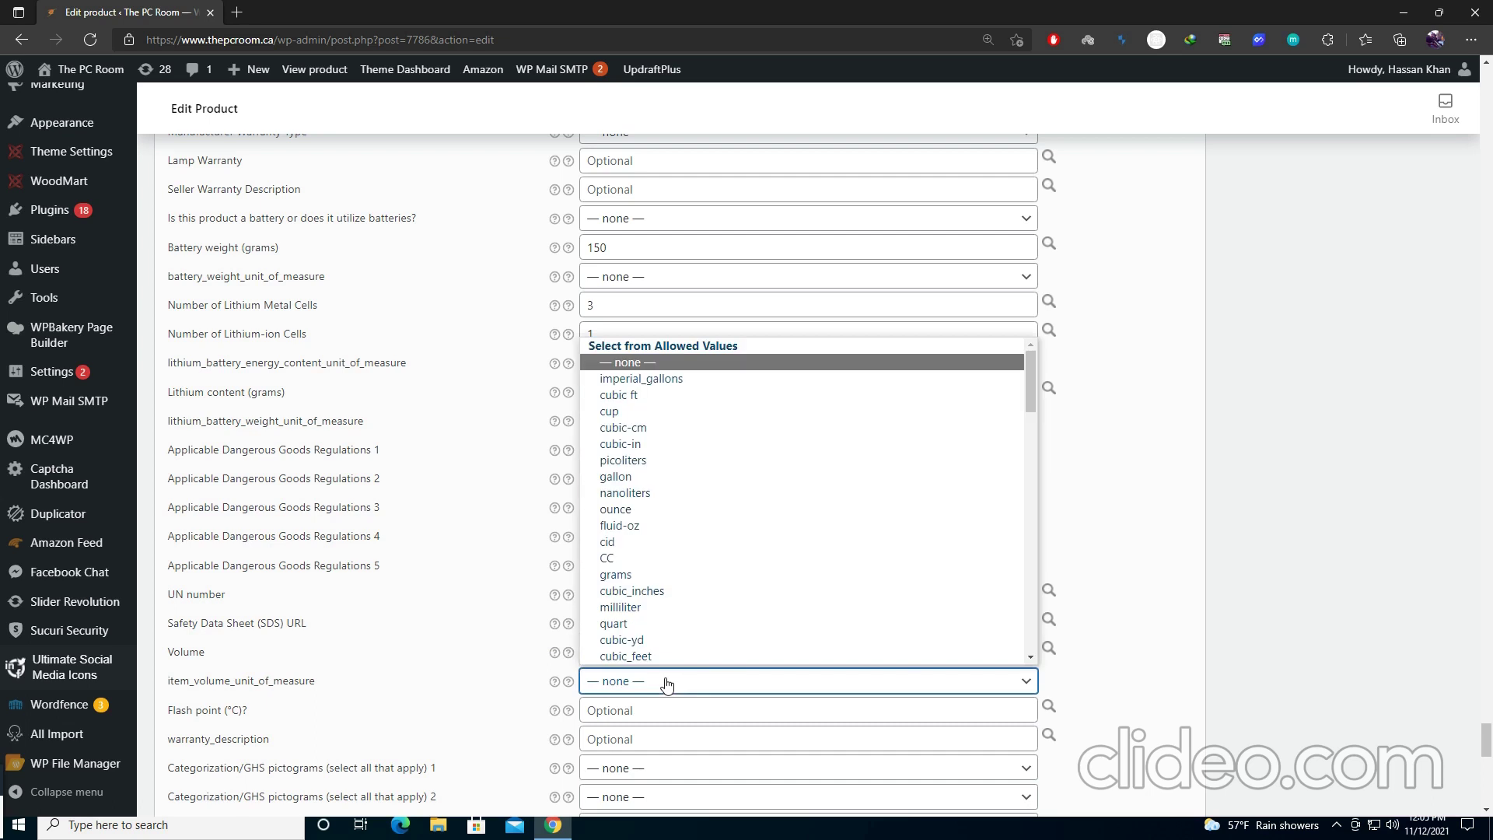
{"action": "key", "text": "Down"}
{"action": "key", "text": "Down"}
{"action": "key", "text": "Down"}
{"action": "key", "text": "Return"}
{"action": "scroll", "coordinate": [634, 688], "scroll_direction": "down", "scroll_amount": 1}
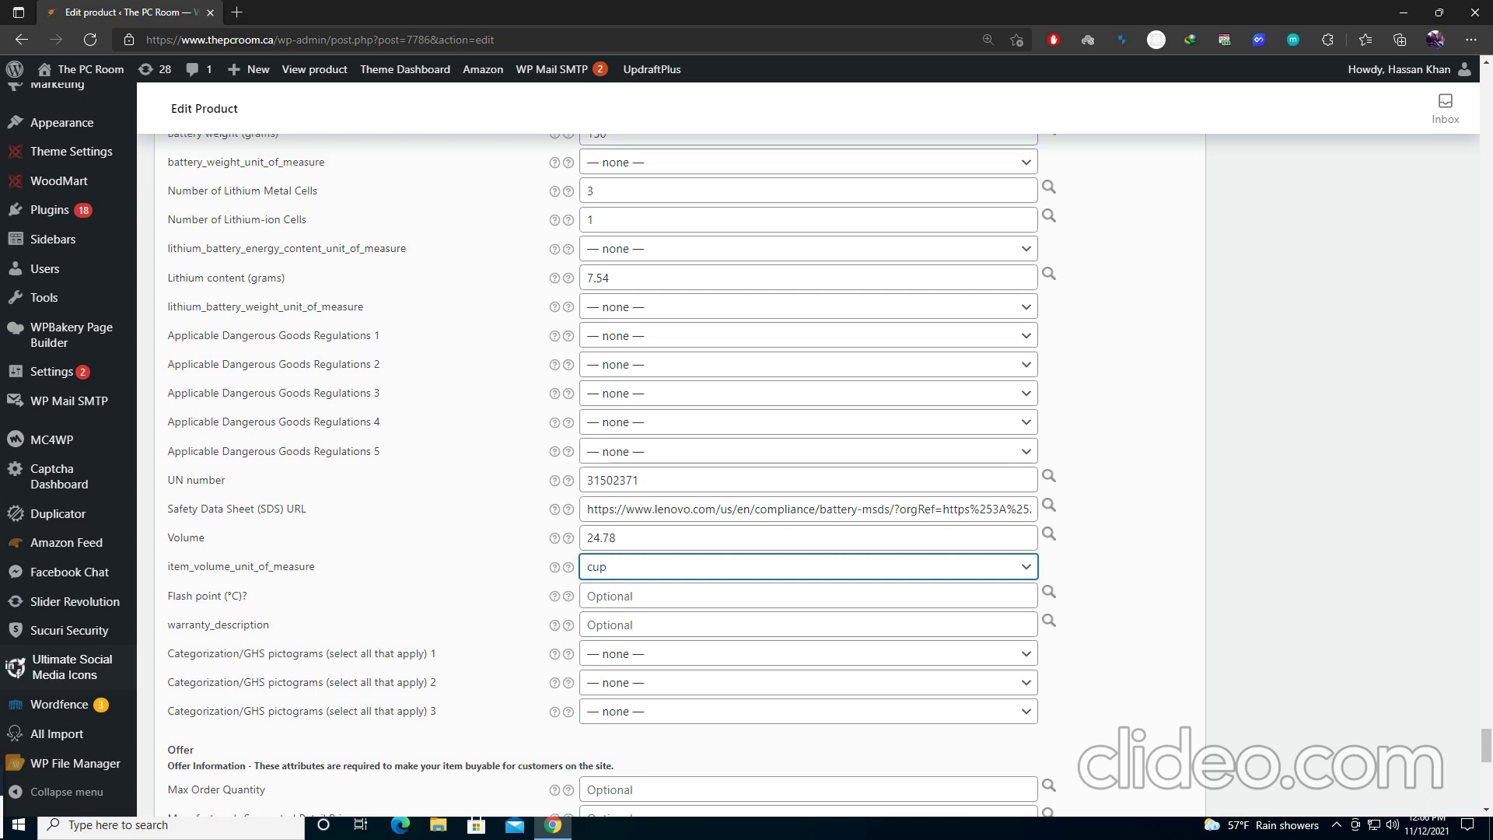
Step: Update the Lenovo ThinkPad X1 Carbon product to save the completed feed attributes
{"action": "scroll", "coordinate": [870, 544], "scroll_direction": "down", "scroll_amount": 10}
{"action": "scroll", "coordinate": [871, 544], "scroll_direction": "up", "scroll_amount": 15}
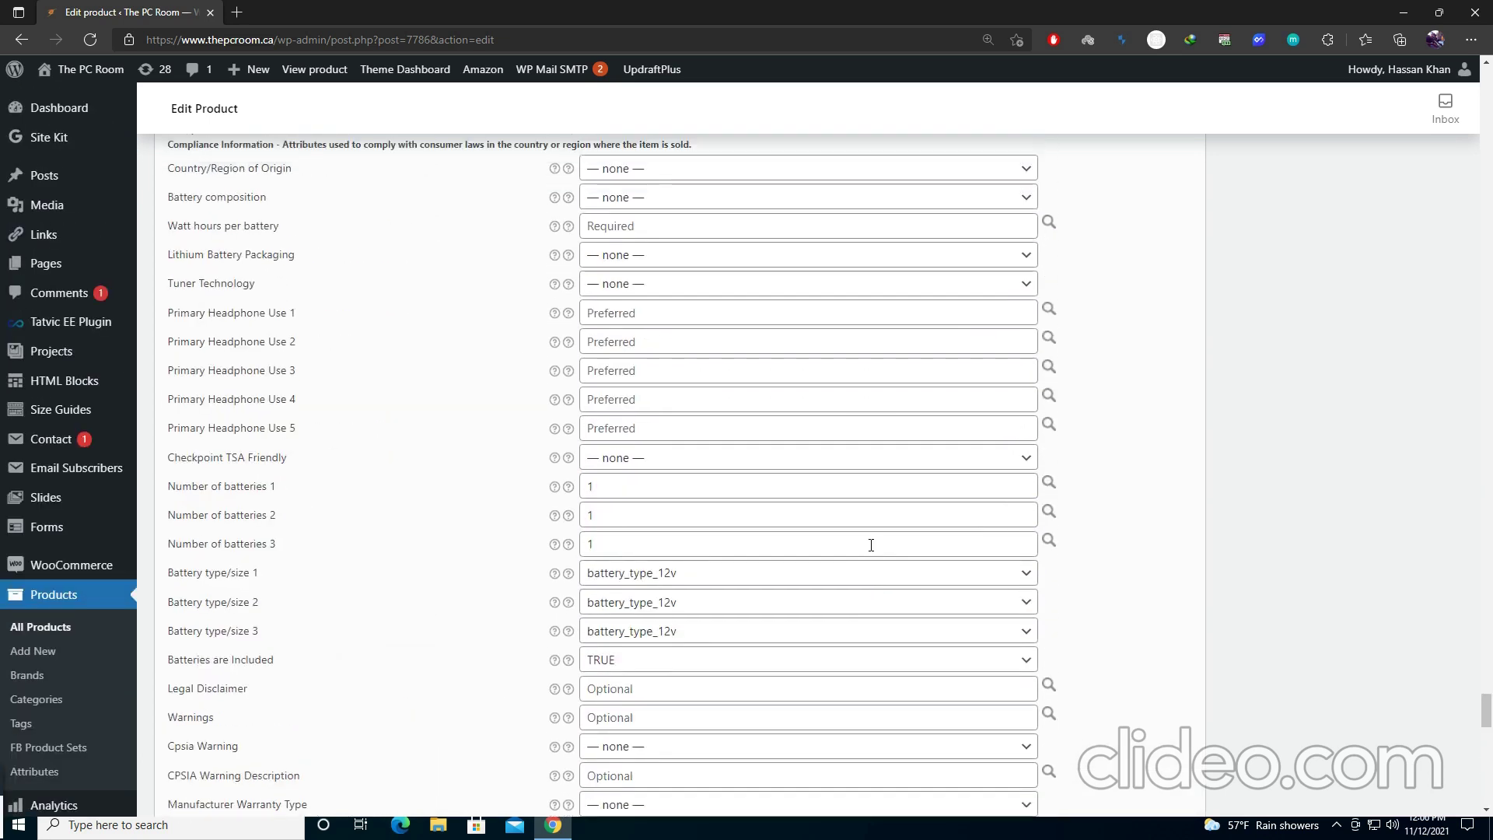
{"action": "scroll", "coordinate": [870, 544], "scroll_direction": "up", "scroll_amount": 5}
{"action": "left_click_drag", "start_coordinate": [1481, 628], "coordinate": [1479, 106]}
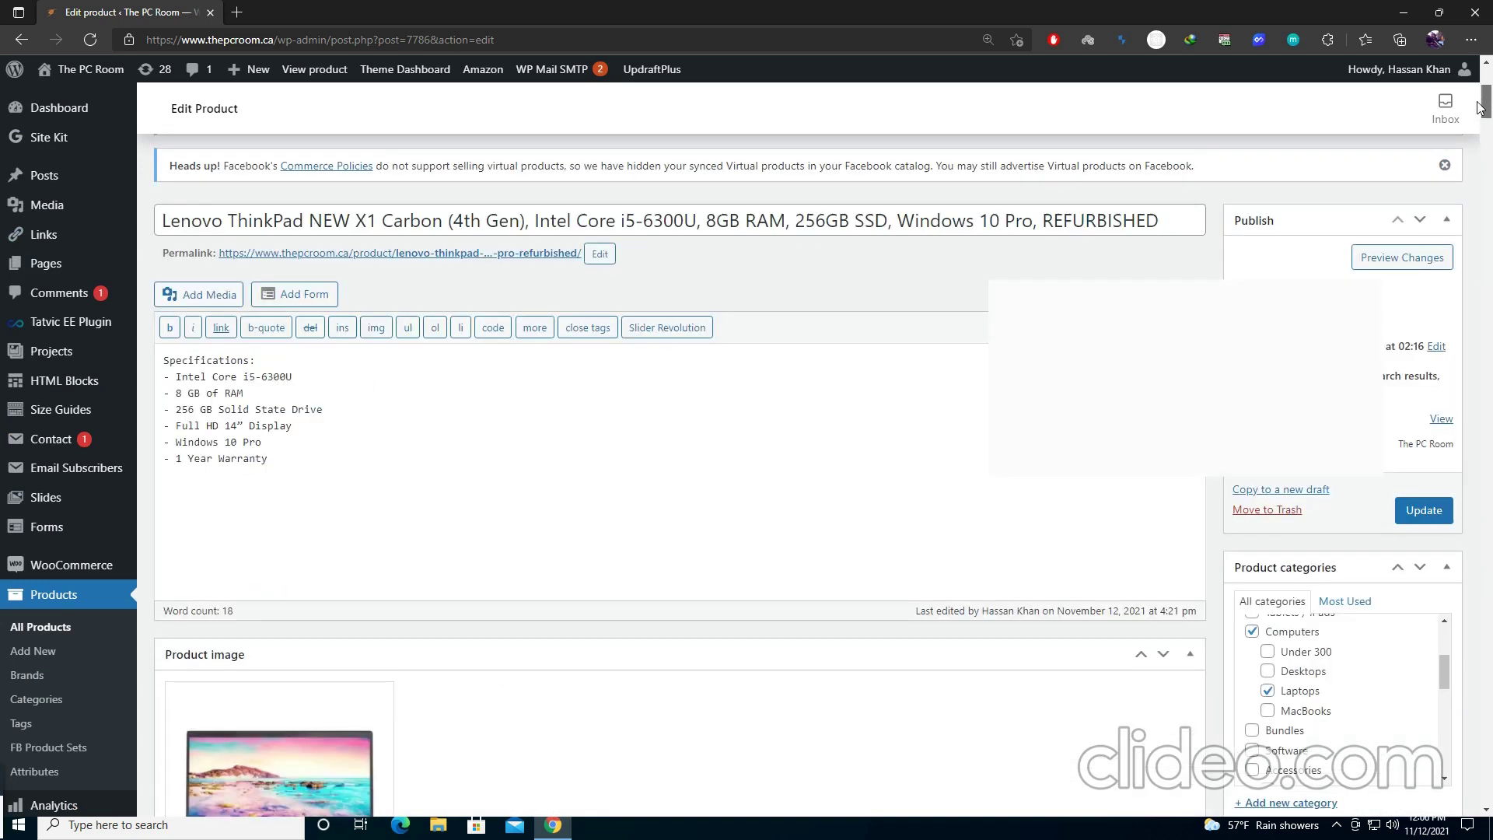
{"action": "left_click", "coordinate": [1424, 513]}
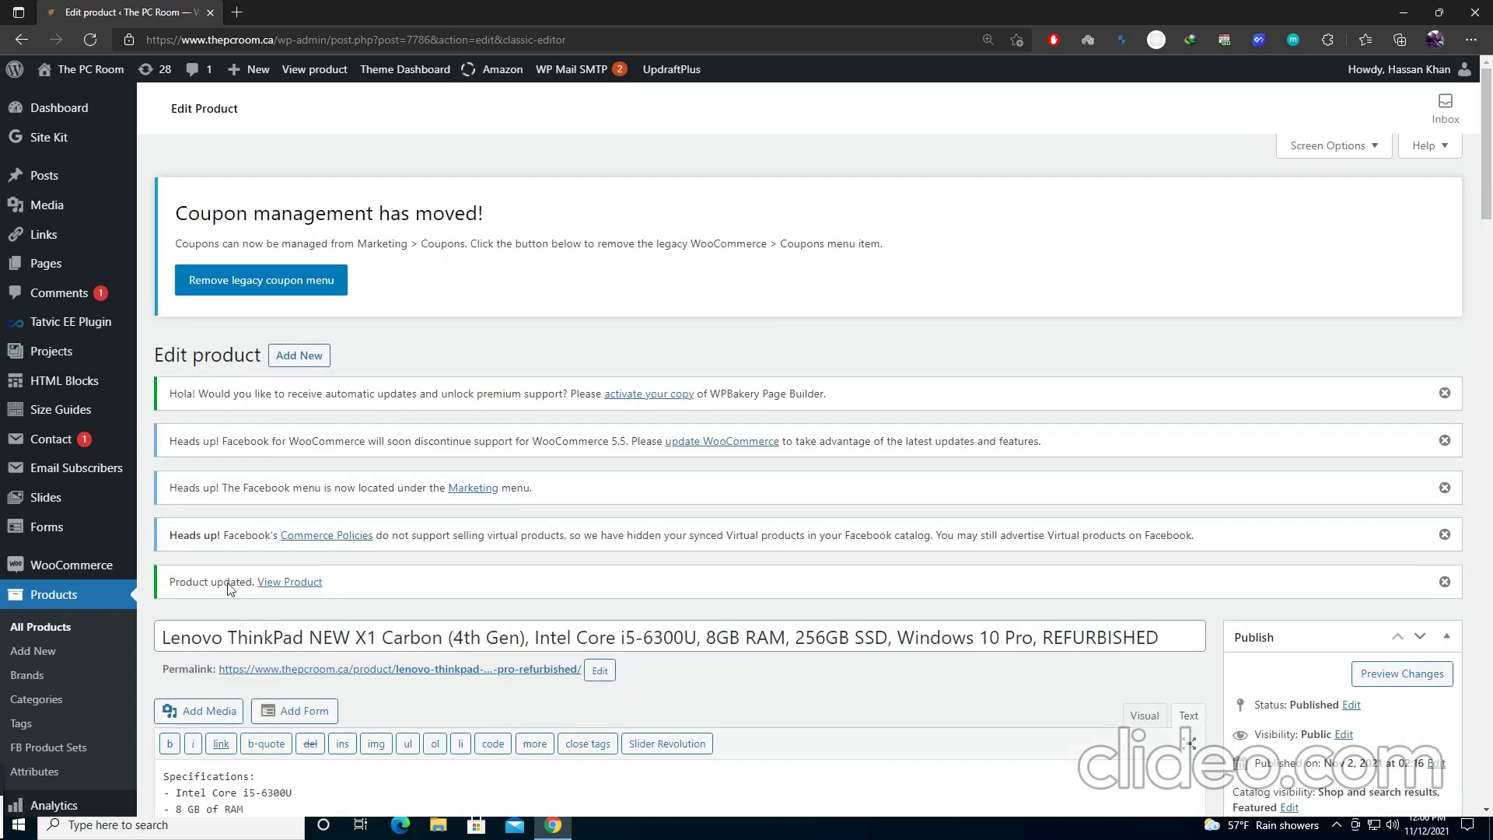
{"action": "triple_click", "coordinate": [166, 582]}
{"action": "left_click", "coordinate": [166, 581]}
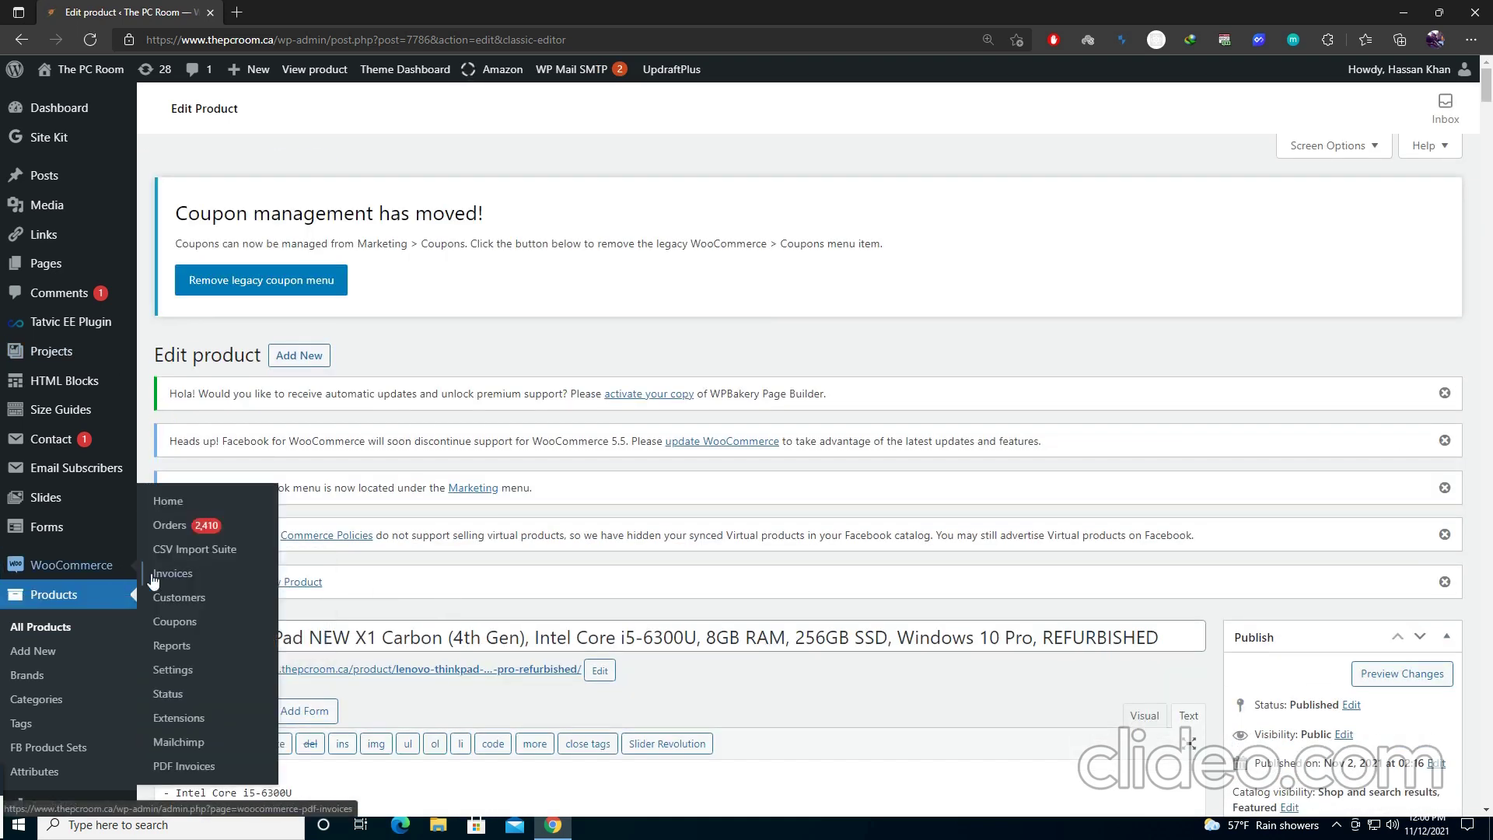
Step: Open the Amazon Feeds list and submit the pending fptcustom-computers listings data feed to Amazon
{"action": "scroll", "coordinate": [51, 594], "scroll_direction": "down", "scroll_amount": 3}
{"action": "mouse_move", "coordinate": [44, 614]}
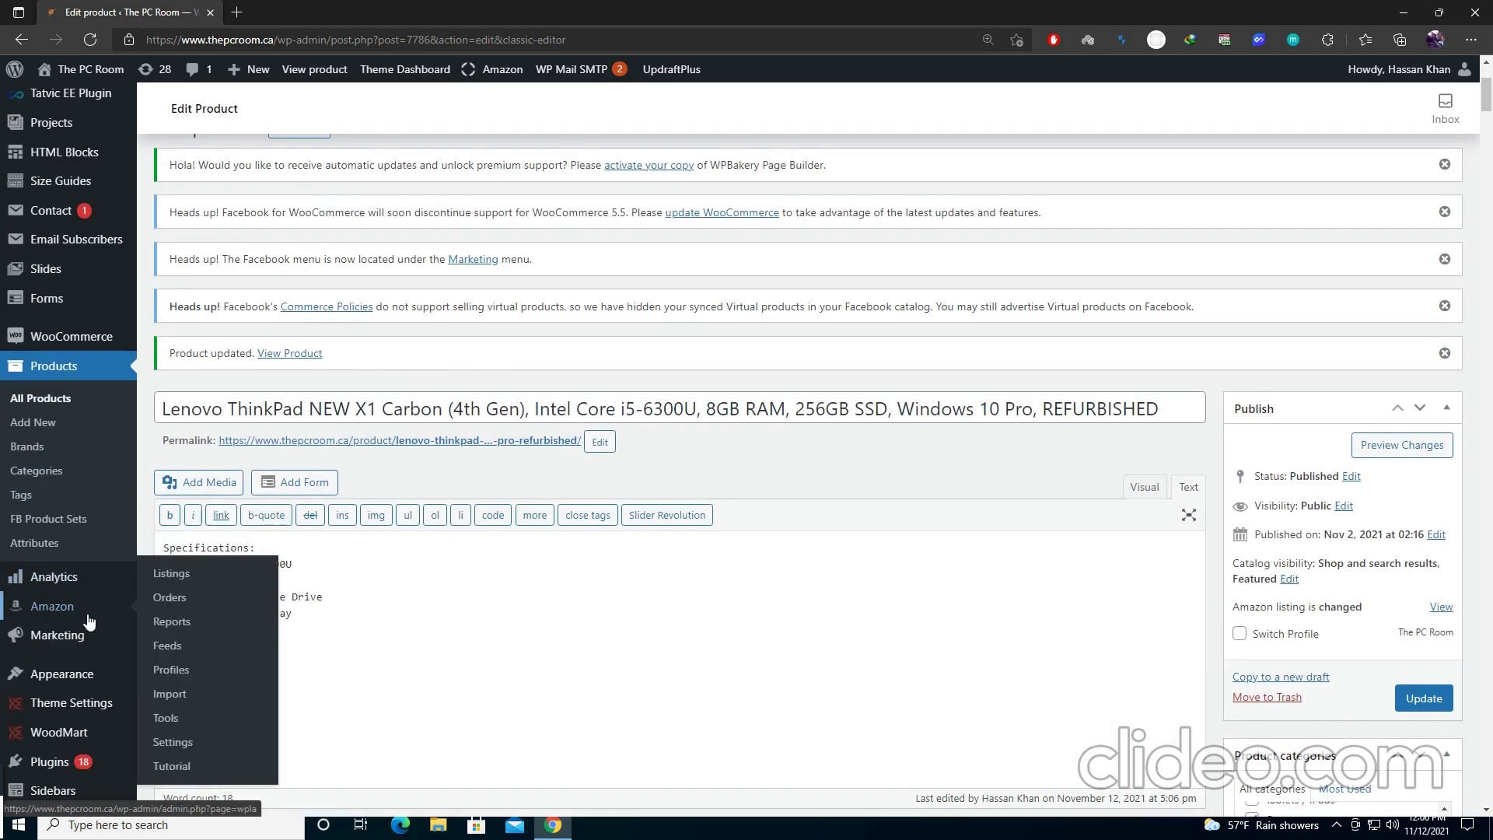
{"action": "left_click", "coordinate": [165, 650]}
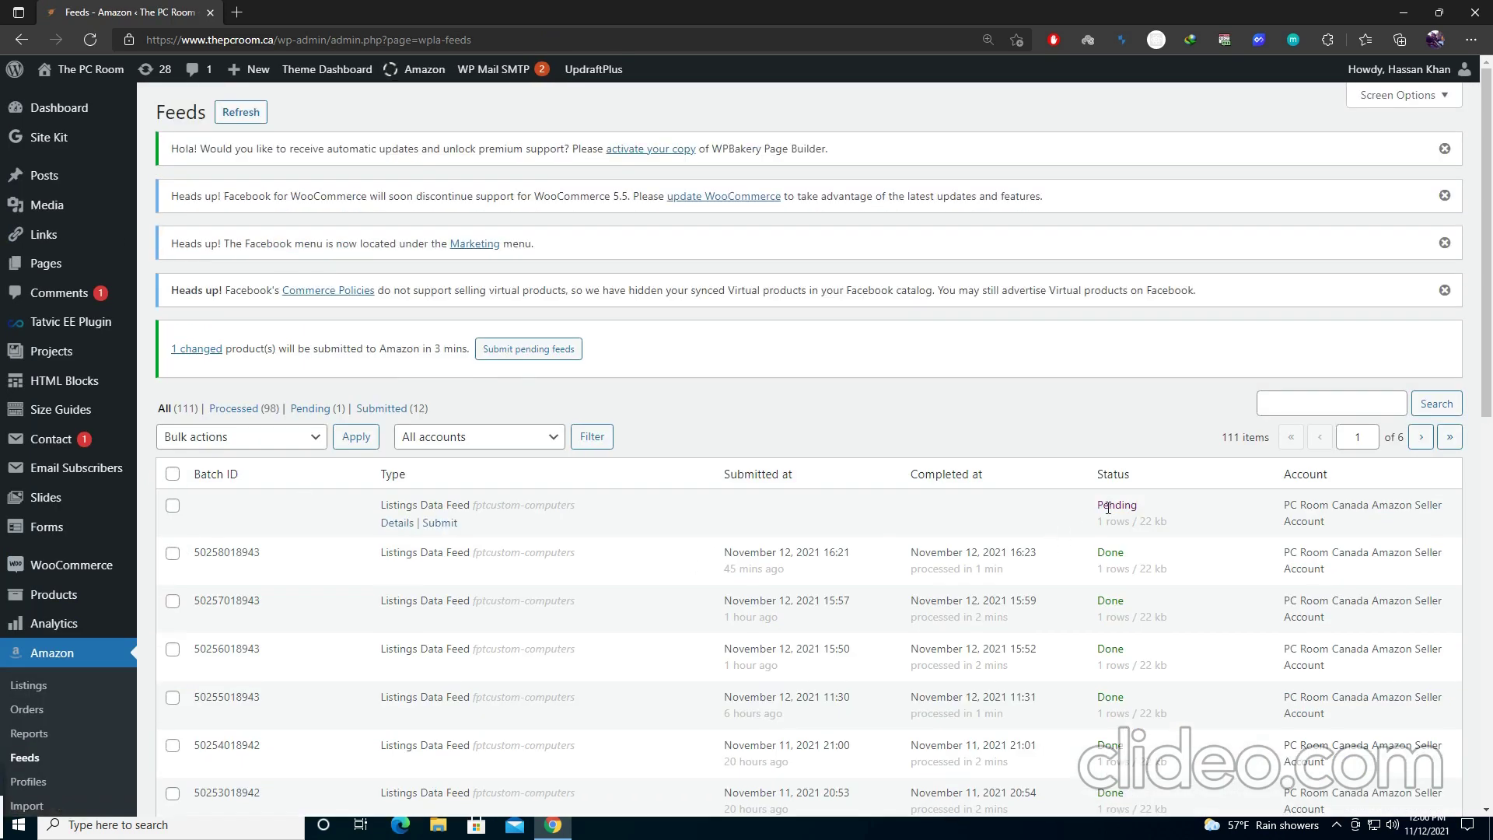
{"action": "left_click_drag", "start_coordinate": [1142, 506], "coordinate": [1101, 509]}
{"action": "right_click", "coordinate": [1113, 506]}
{"action": "left_click", "coordinate": [1142, 483]}
{"action": "left_click", "coordinate": [172, 506]}
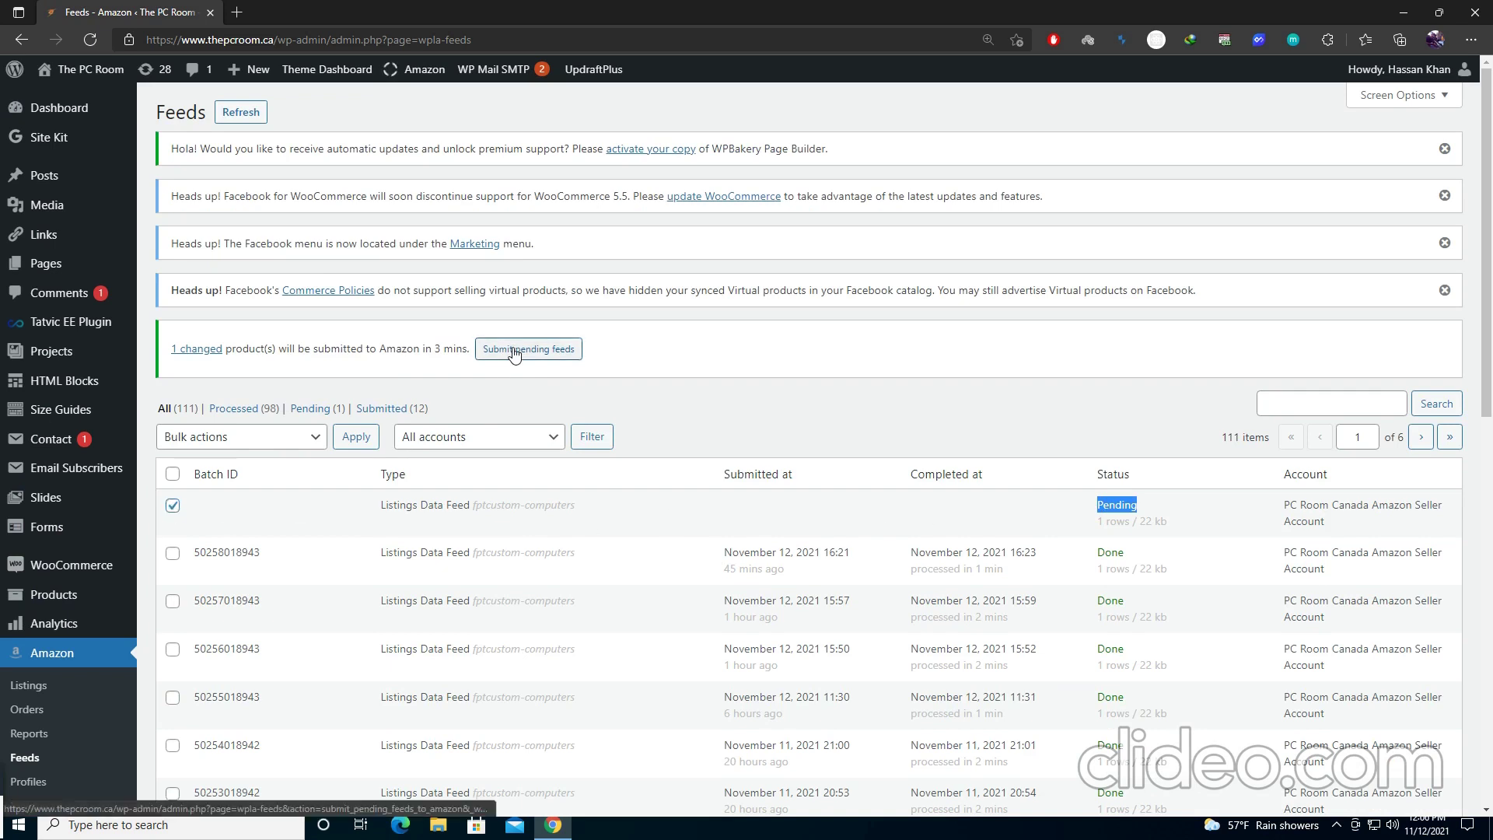
{"action": "left_click", "coordinate": [514, 352]}
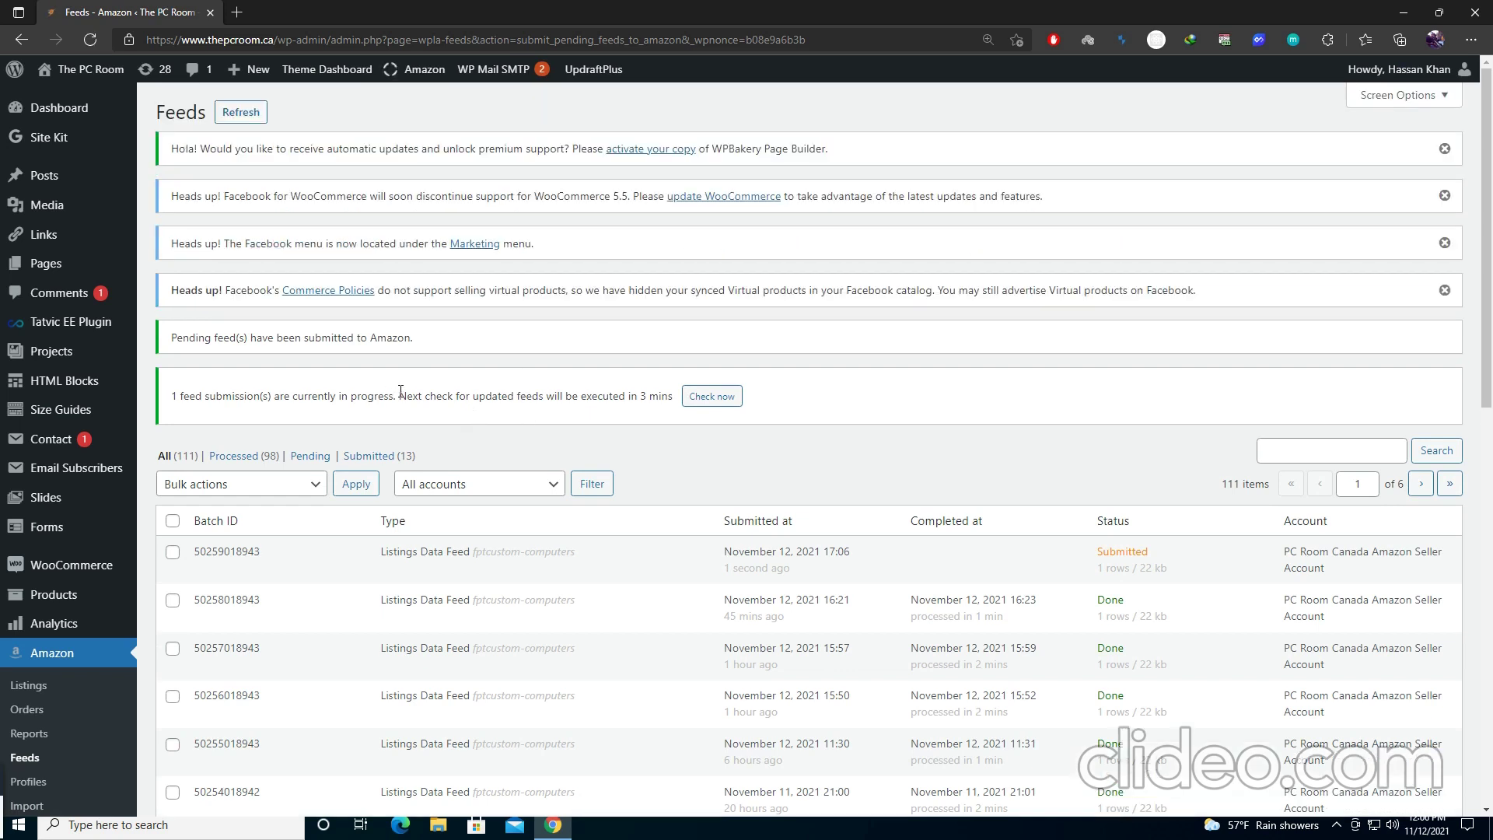
Step: Check the submitted feed's progress in the Feeds list, reloading the page to refresh its status
{"action": "left_click_drag", "start_coordinate": [400, 391], "coordinate": [678, 401]}
{"action": "right_click", "coordinate": [676, 400]}
{"action": "left_click", "coordinate": [663, 418]}
{"action": "scroll", "coordinate": [1138, 552], "scroll_direction": "down", "scroll_amount": 10}
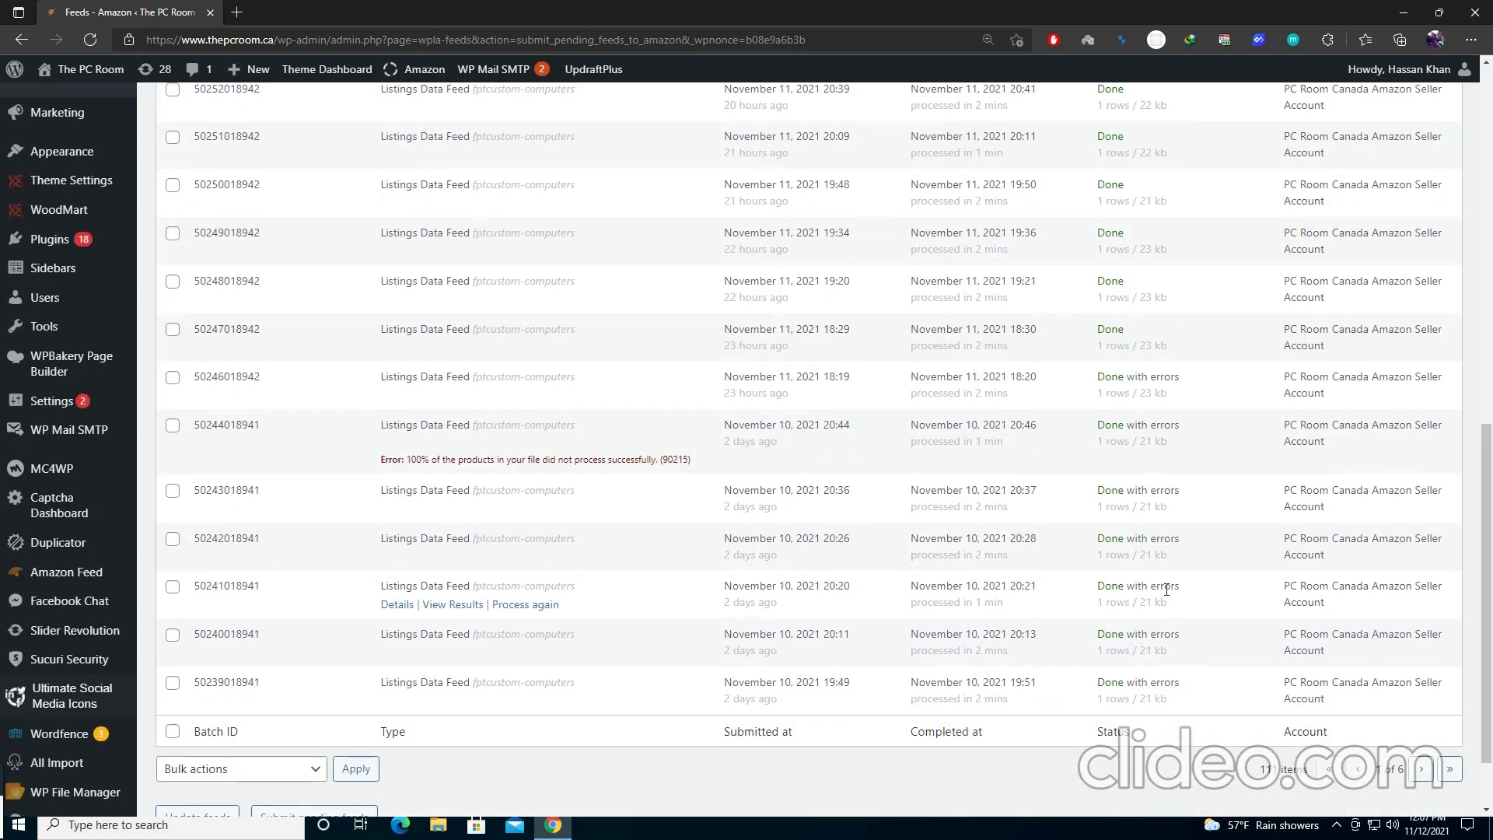
{"action": "scroll", "coordinate": [1160, 591], "scroll_direction": "up", "scroll_amount": 10}
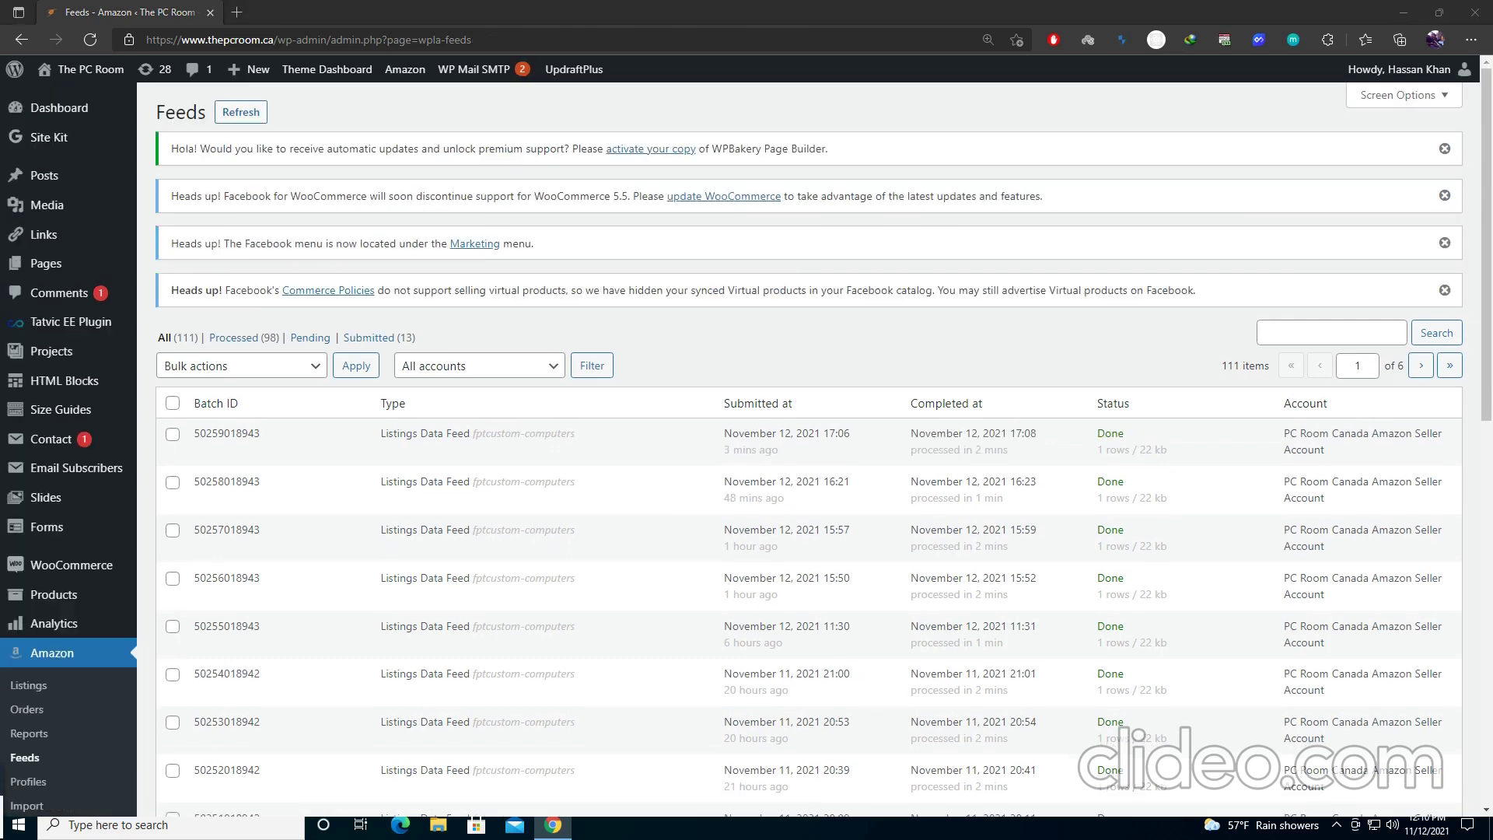
{"action": "left_click", "coordinate": [100, 37]}
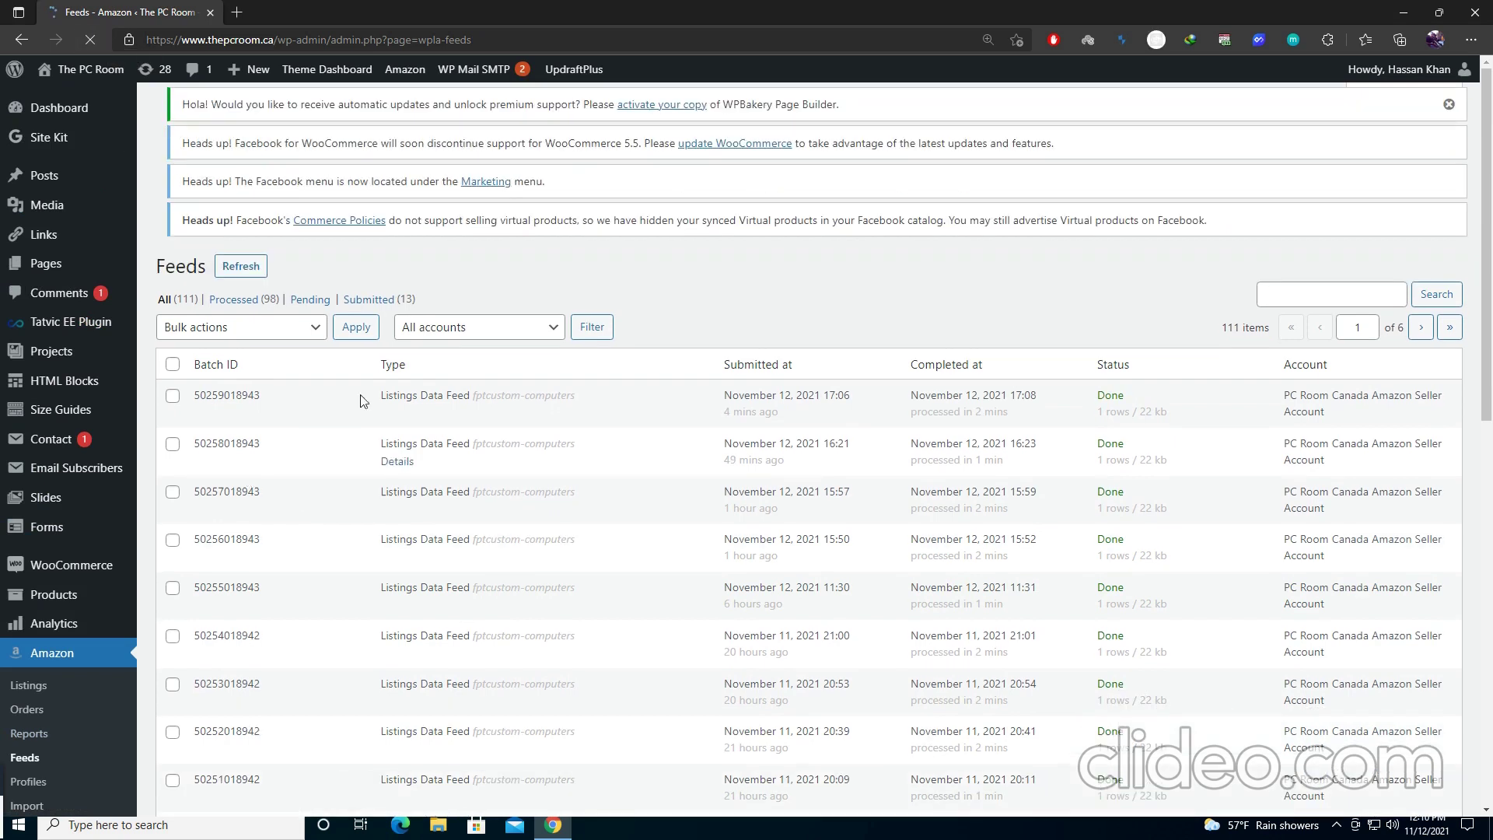
{"action": "left_click_drag", "start_coordinate": [1135, 440], "coordinate": [908, 433]}
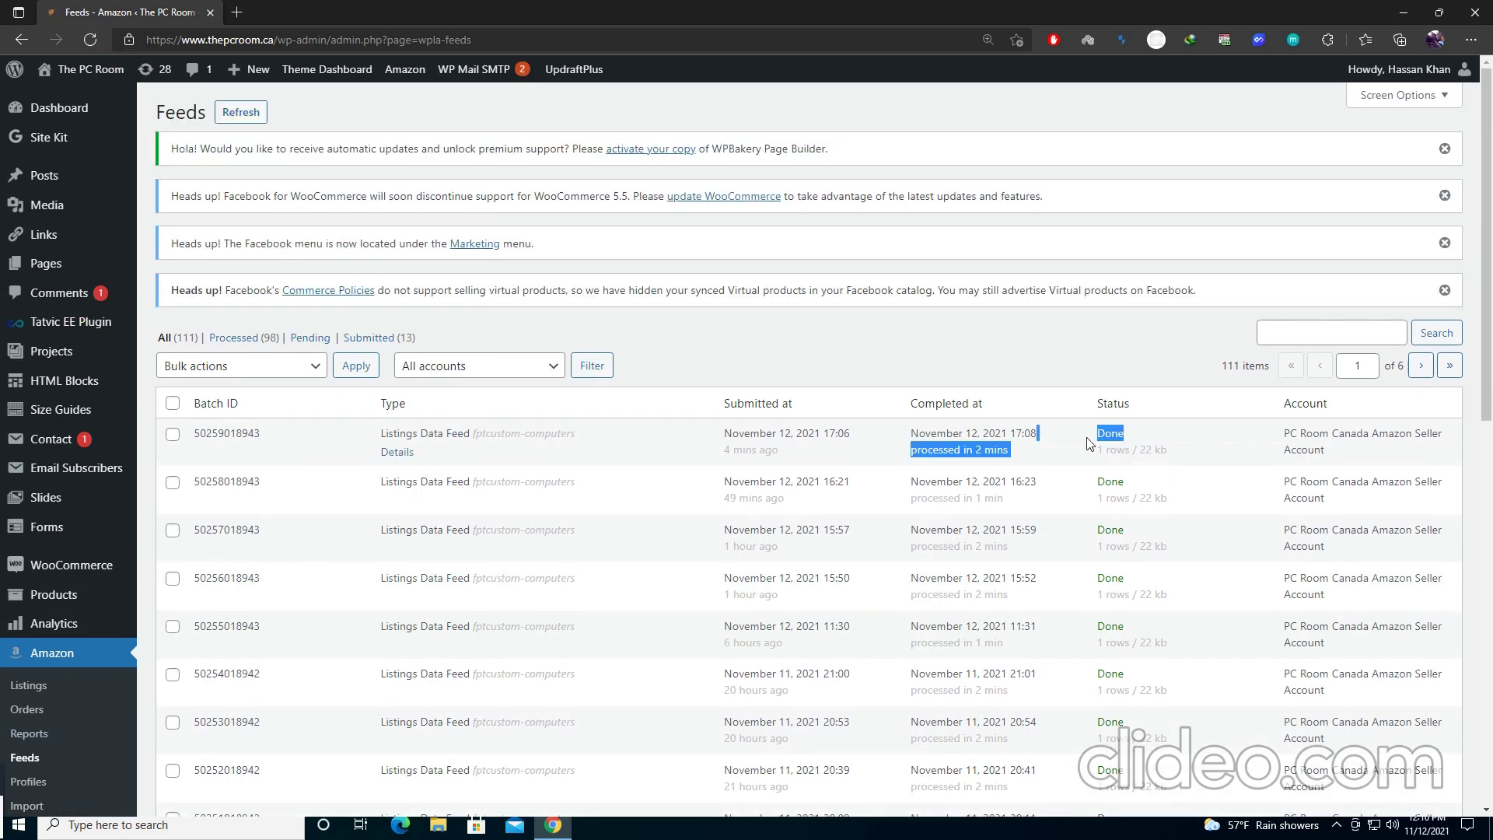
{"action": "left_click", "coordinate": [1166, 433]}
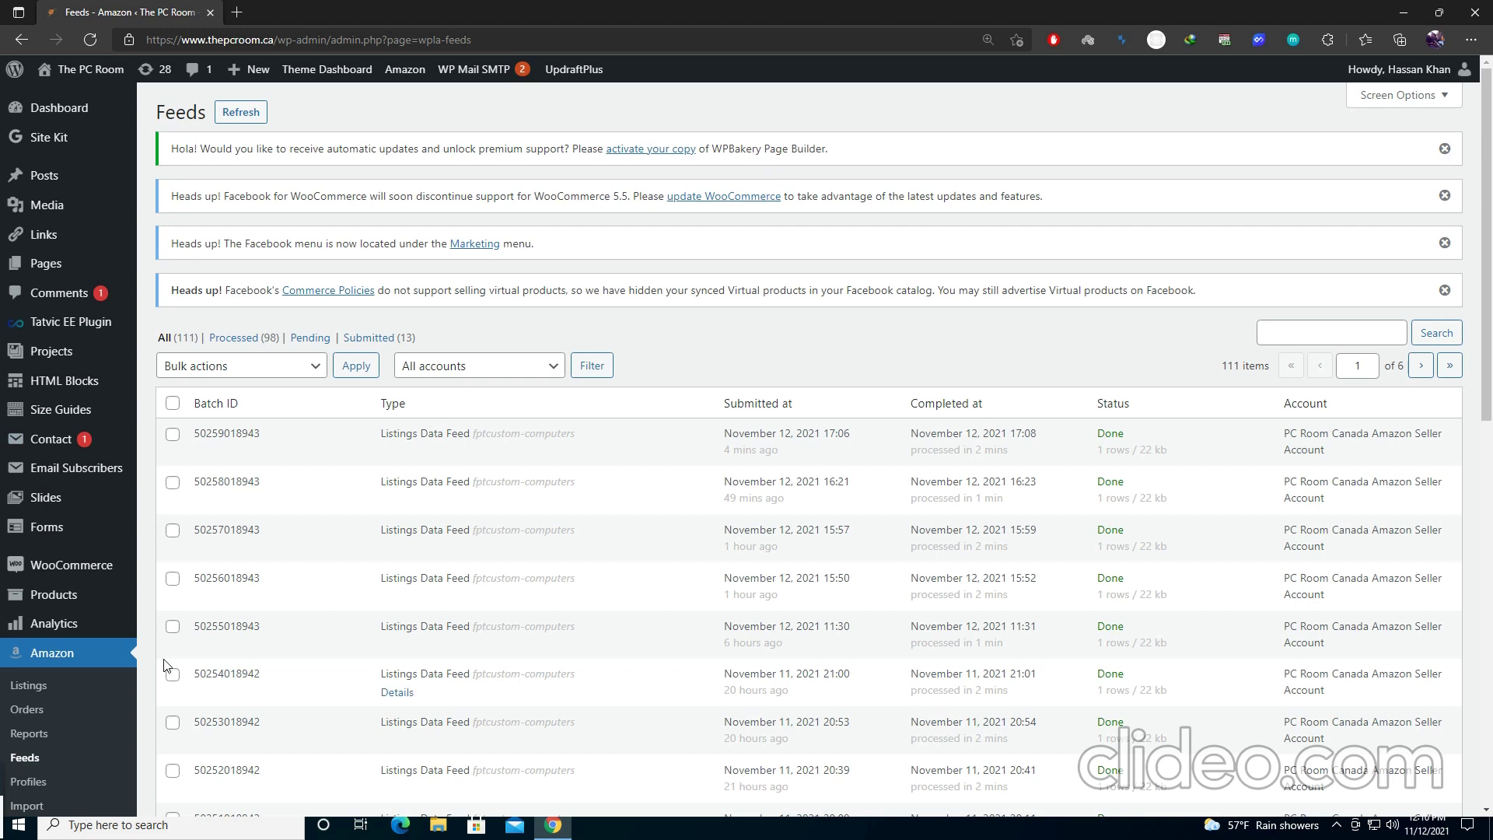
Step: Check the ThinkPad's status in Amazon Listings, switch to Amazon Seller Central and refresh Manage Inventory to inspect the product's entry and price
{"action": "left_click", "coordinate": [26, 694]}
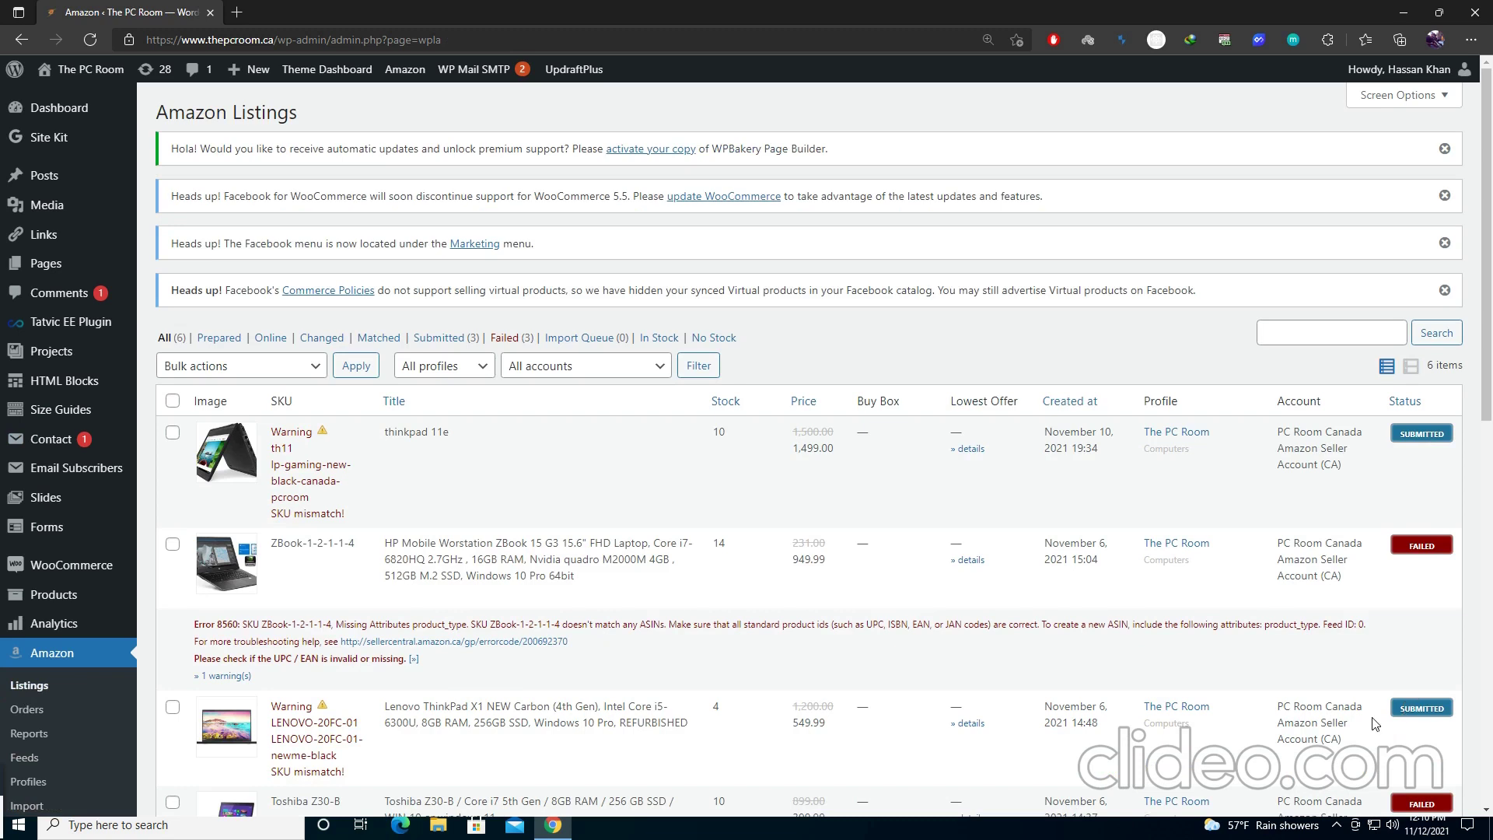
{"action": "left_click", "coordinate": [1400, 16]}
{"action": "left_click", "coordinate": [1294, 301]}
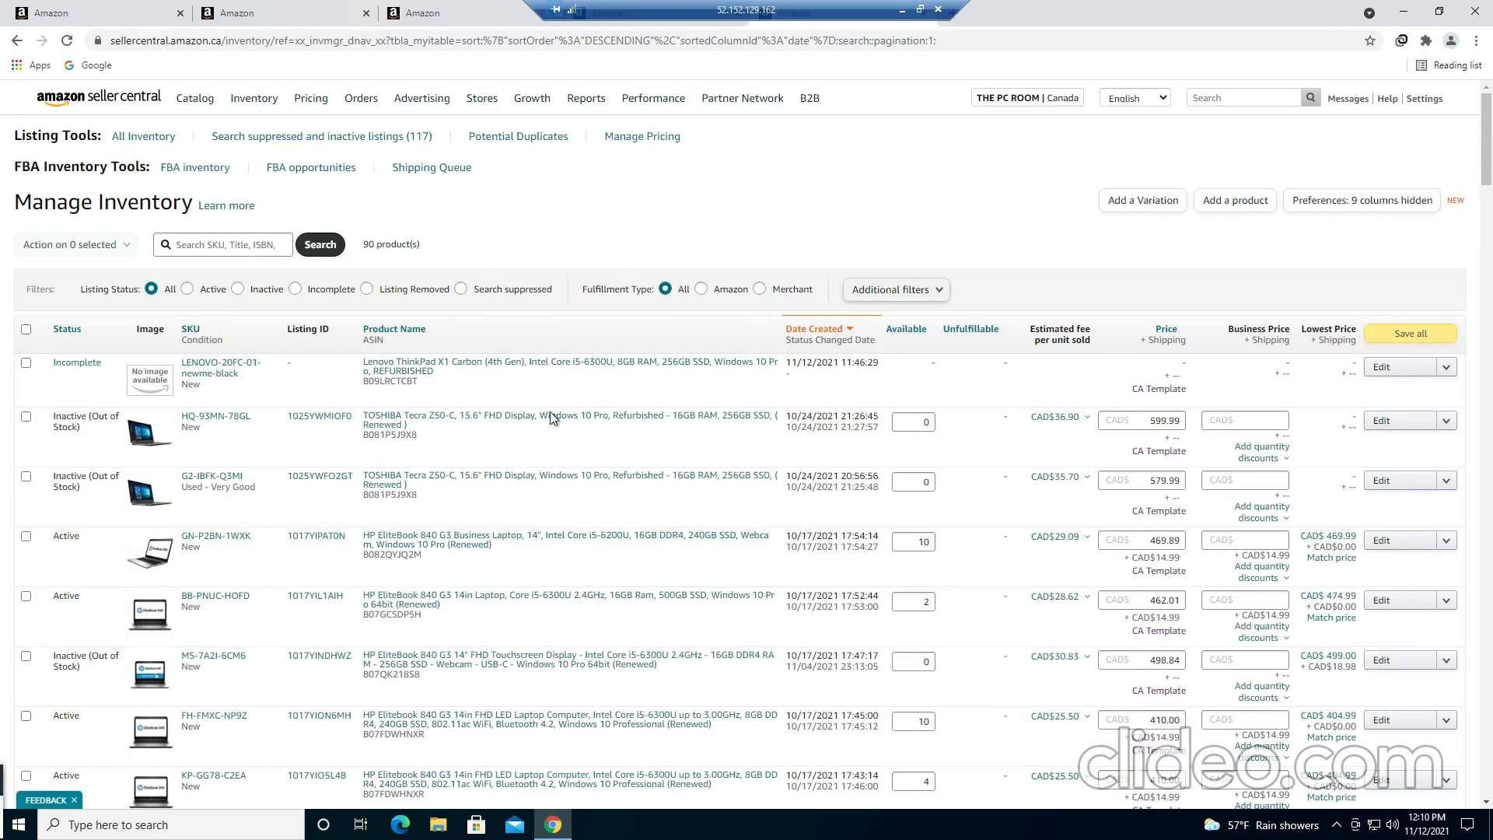
{"action": "left_click", "coordinate": [67, 43]}
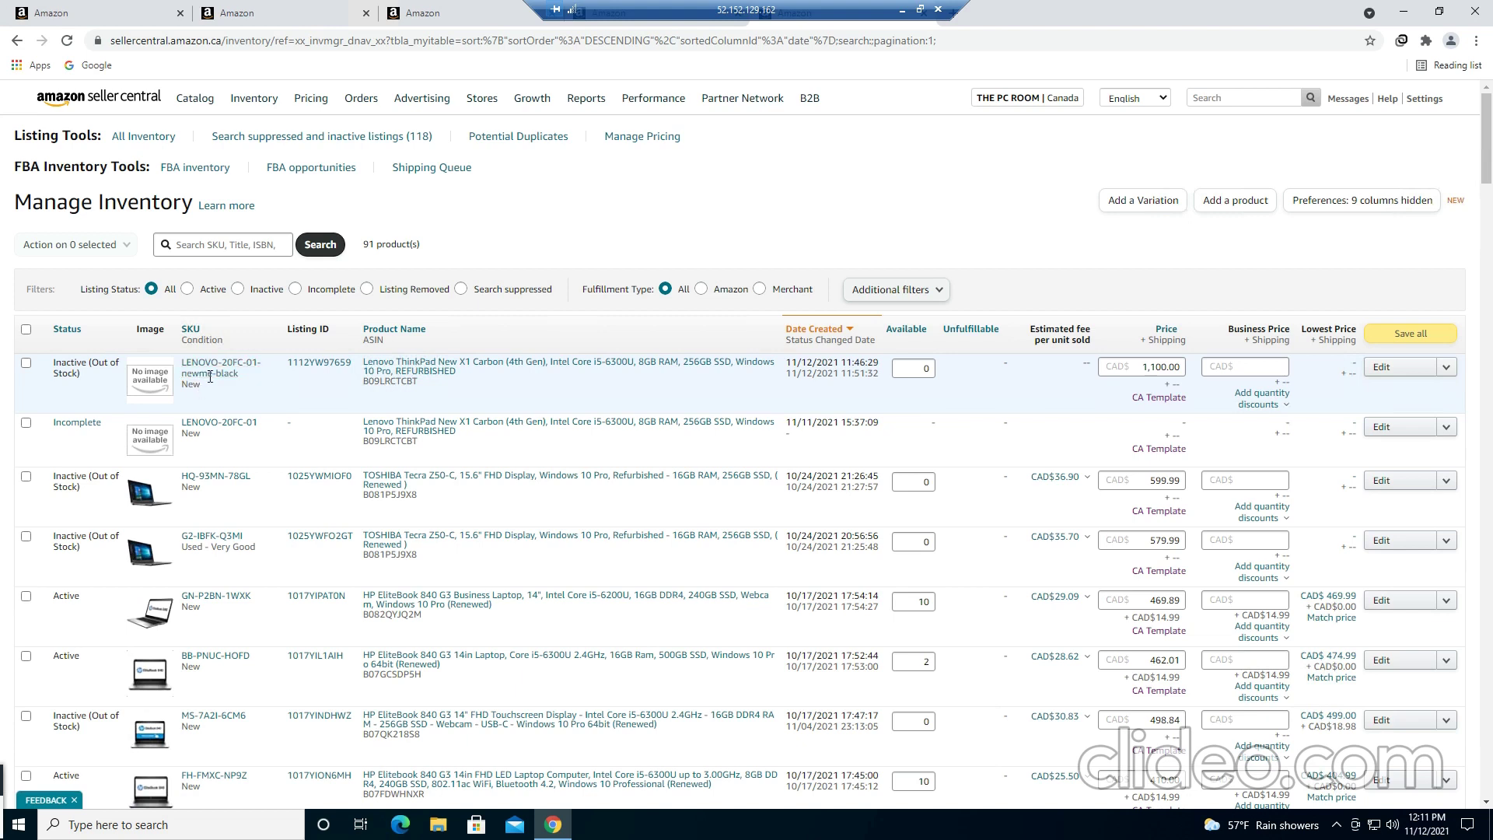
{"action": "left_click_drag", "start_coordinate": [1169, 366], "coordinate": [1135, 366]}
{"action": "left_click", "coordinate": [1153, 363]}
Step: Open the LENOVO-20FC-01-newme-black listing for editing and review its Offer details
{"action": "left_click", "coordinate": [1380, 367]}
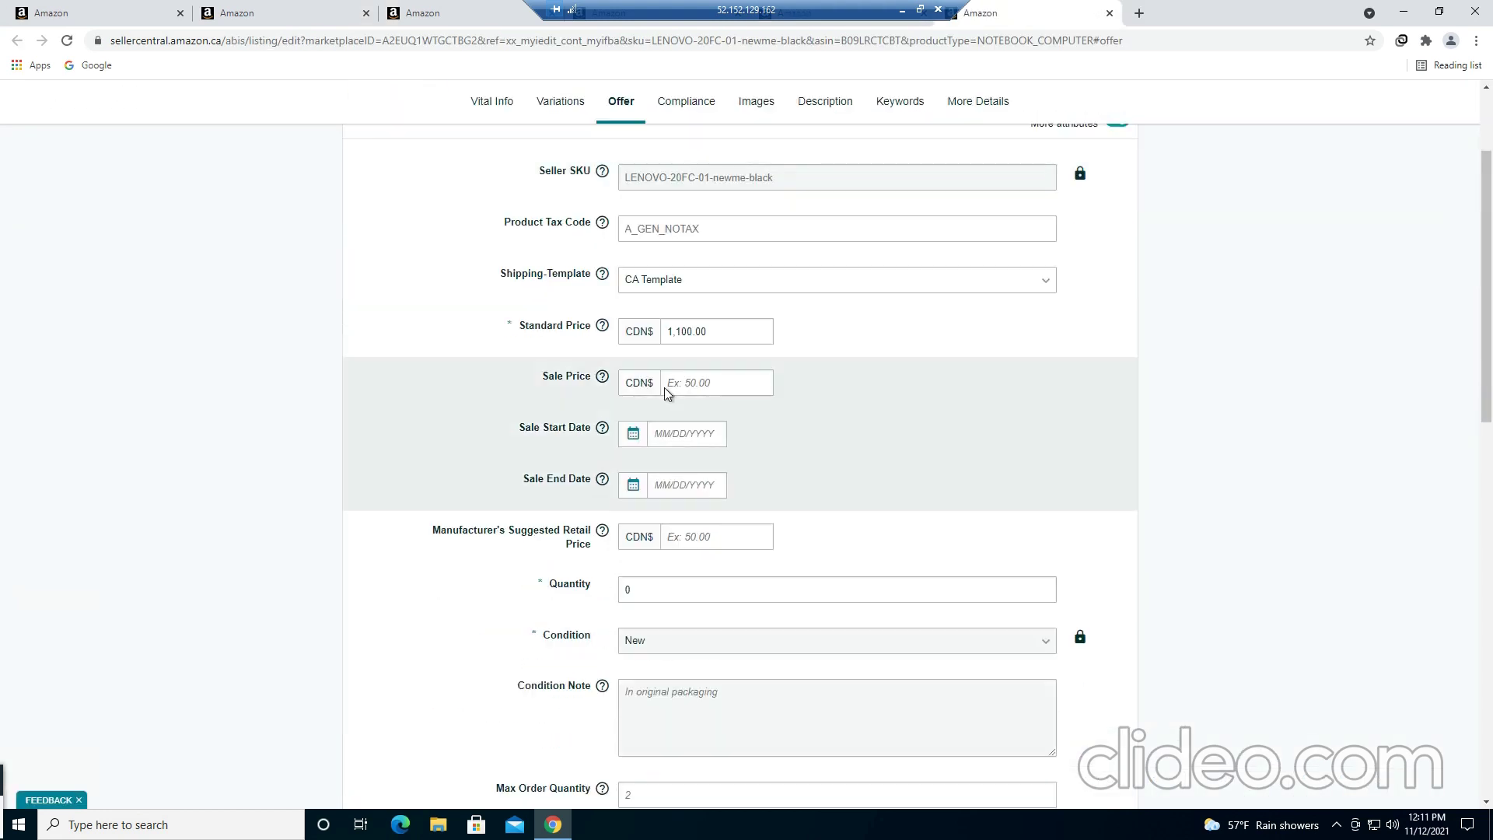
{"action": "scroll", "coordinate": [663, 388], "scroll_direction": "down", "scroll_amount": 4}
{"action": "scroll", "coordinate": [660, 387], "scroll_direction": "up", "scroll_amount": 6}
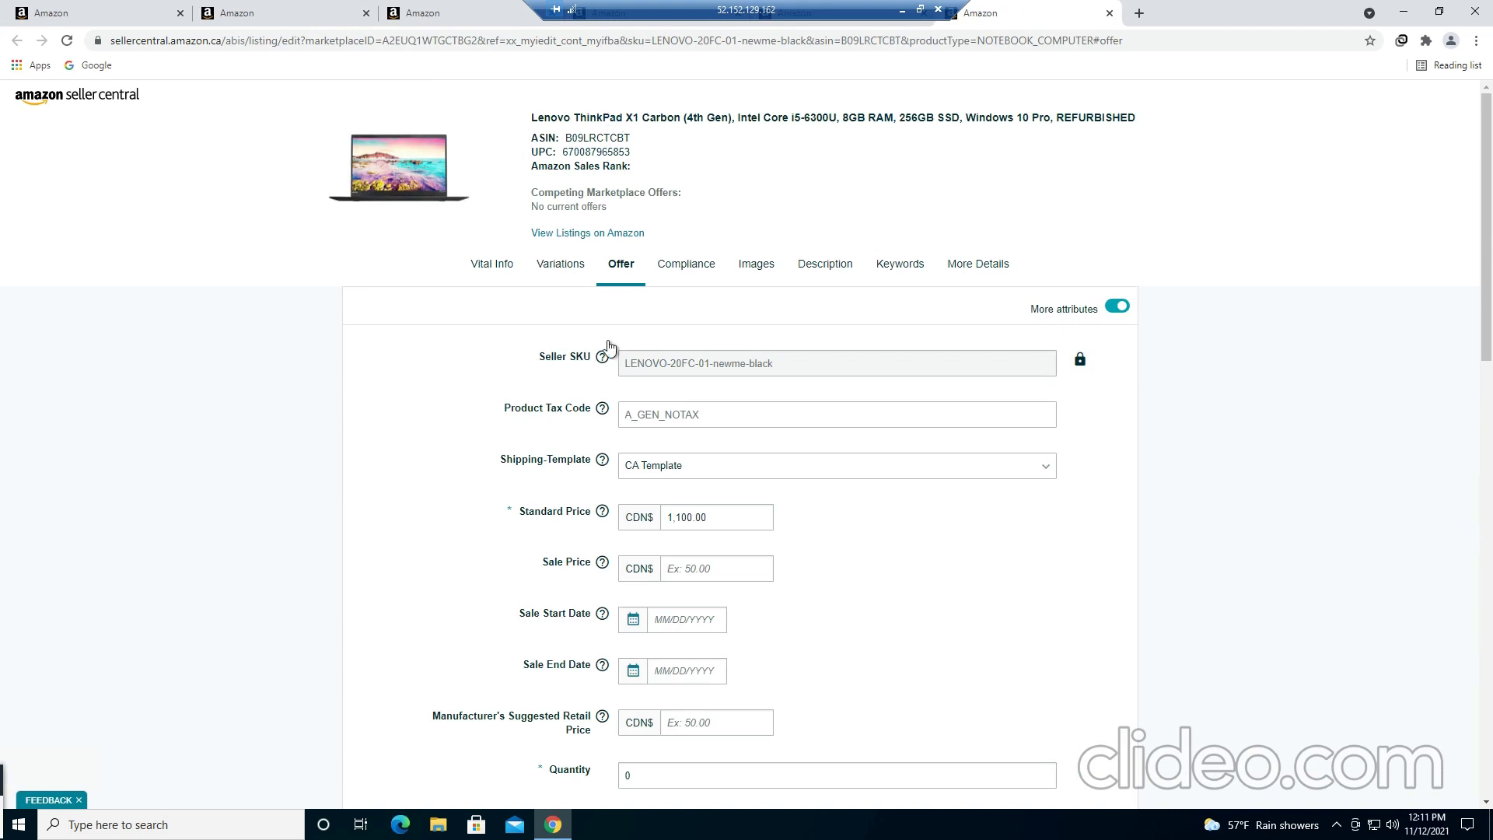
{"action": "scroll", "coordinate": [609, 348], "scroll_direction": "down", "scroll_amount": 13}
{"action": "scroll", "coordinate": [600, 347], "scroll_direction": "up", "scroll_amount": 4}
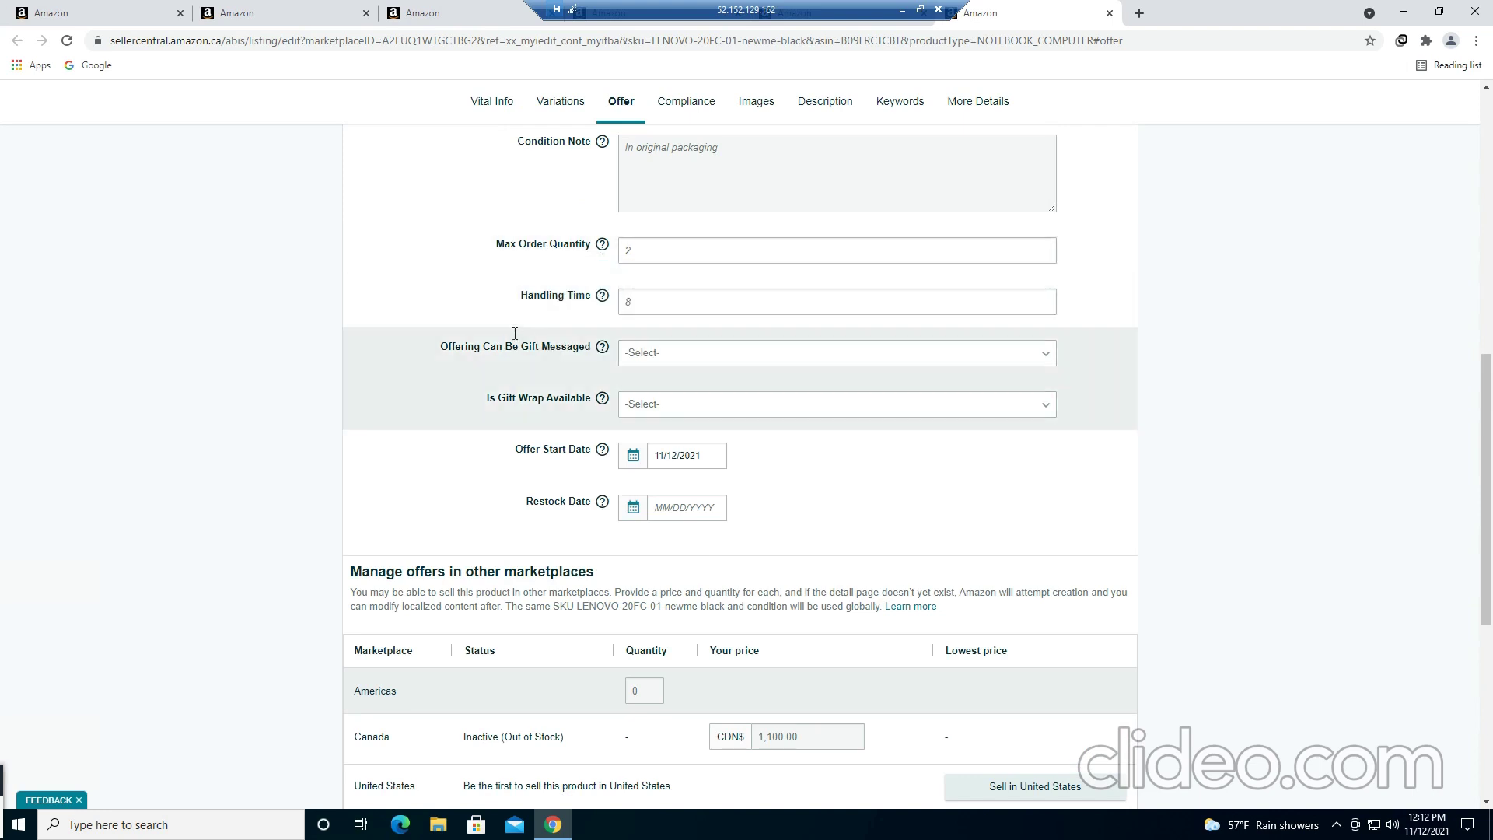
{"action": "scroll", "coordinate": [514, 332], "scroll_direction": "up", "scroll_amount": 5}
Step: Return to another open Manage Inventory page and refresh its product list
{"action": "left_click", "coordinate": [470, 14]}
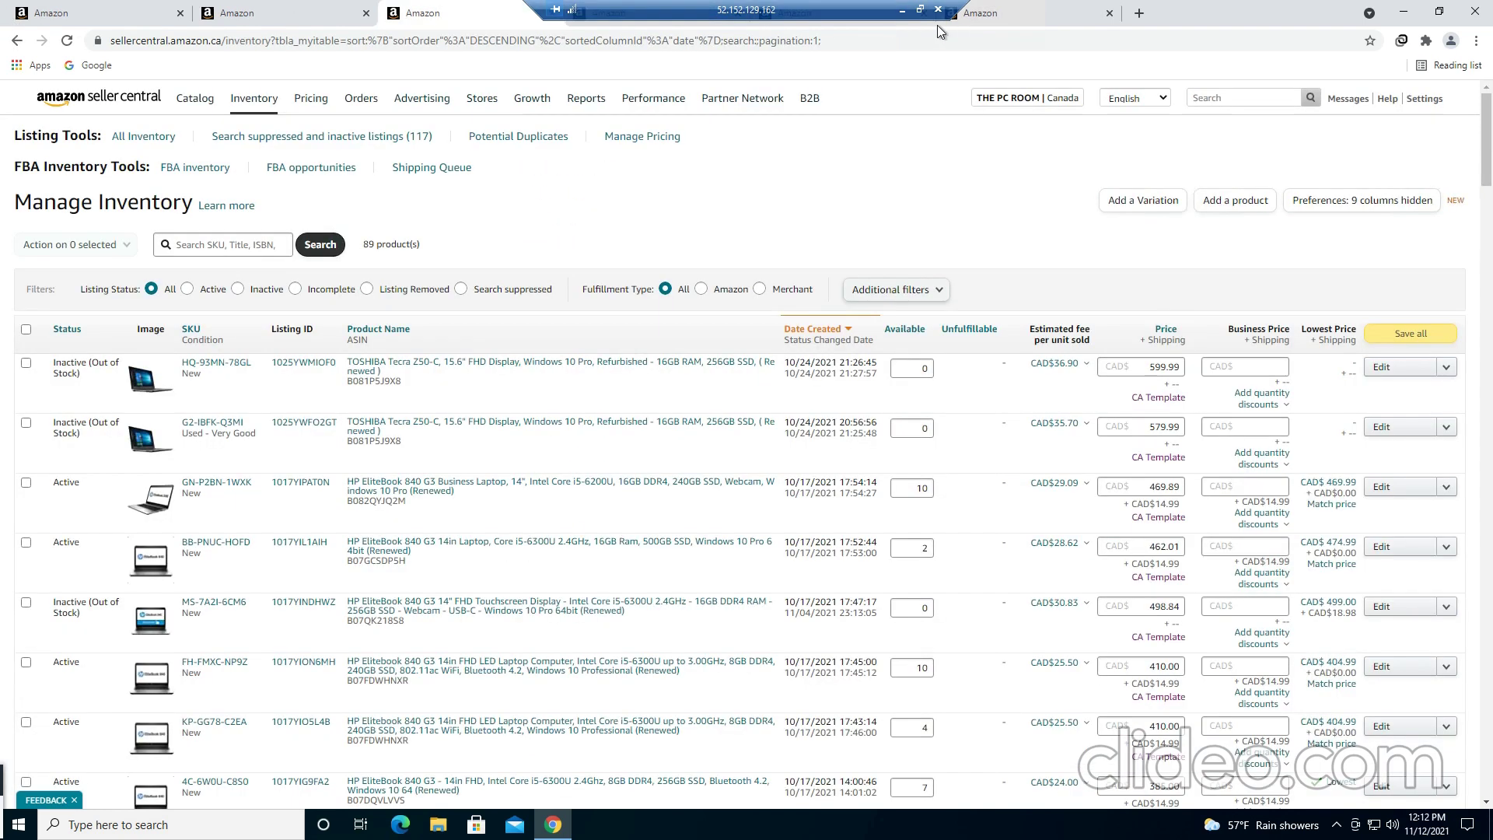
{"action": "left_click", "coordinate": [66, 41]}
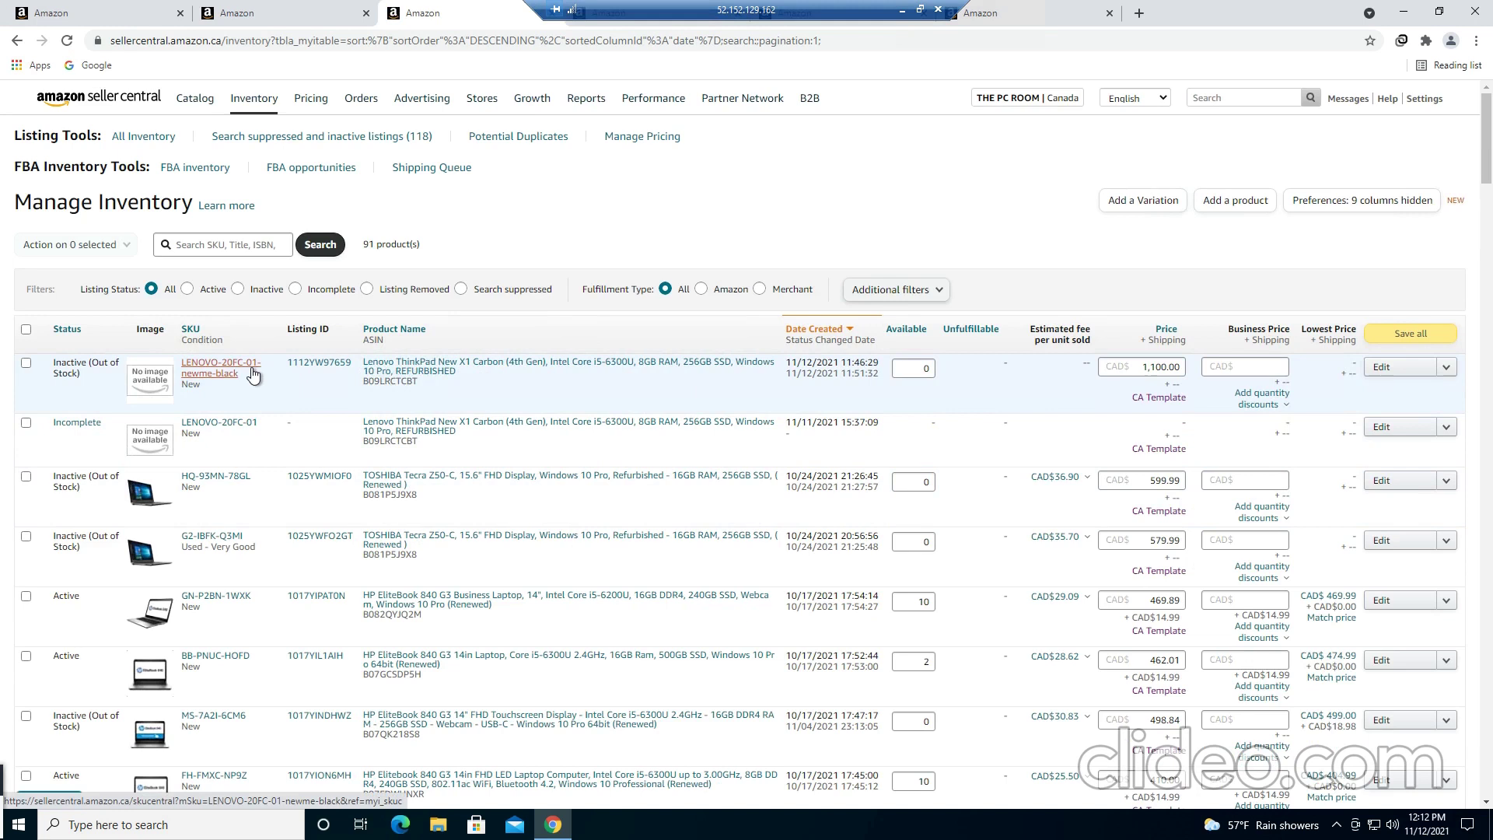
{"action": "double_click", "coordinate": [1206, 8]}
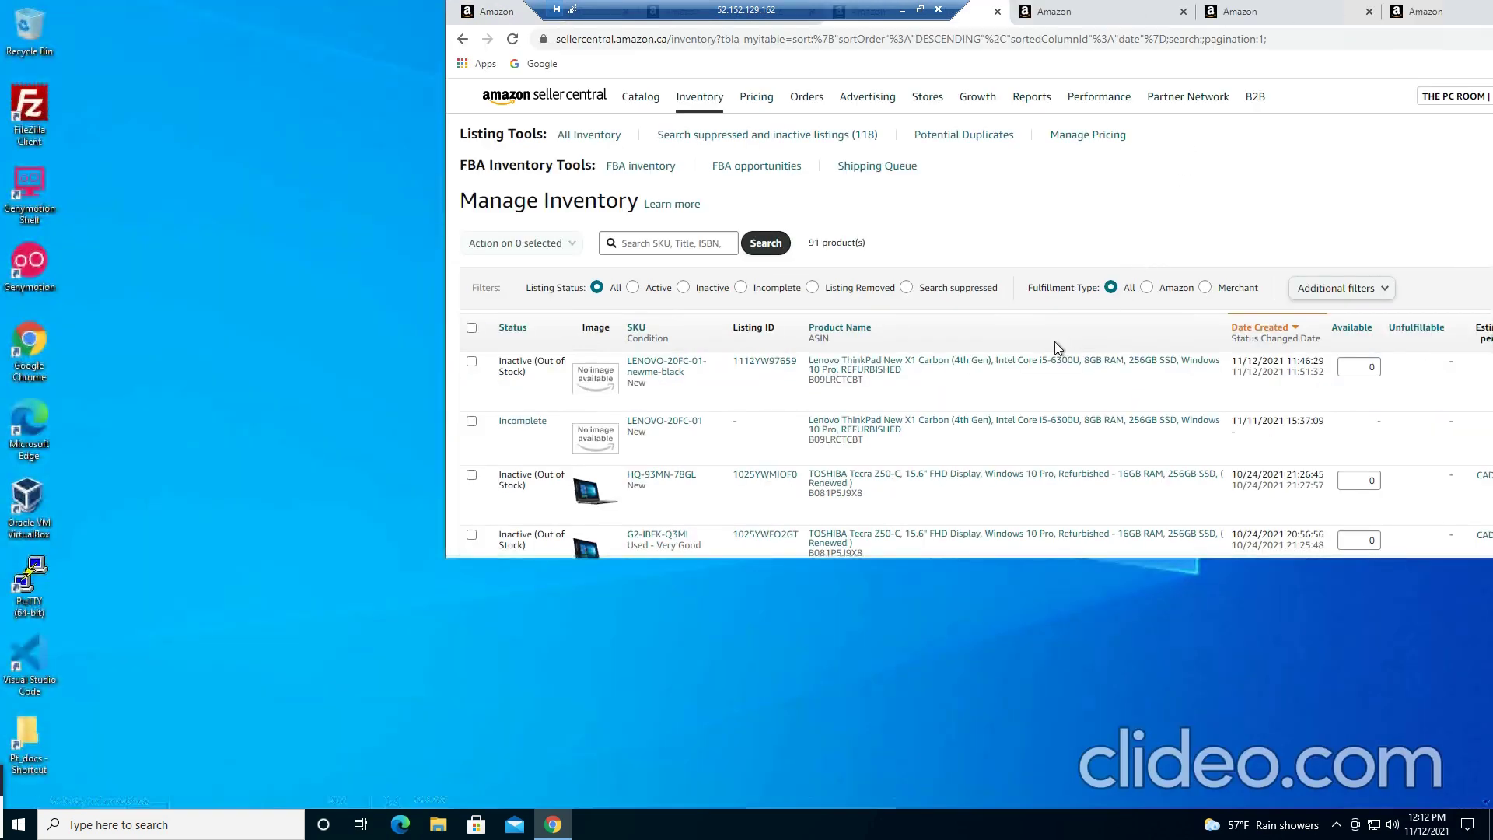
{"action": "left_click_drag", "start_coordinate": [1008, 11], "coordinate": [662, 262]}
{"action": "double_click", "coordinate": [662, 262]}
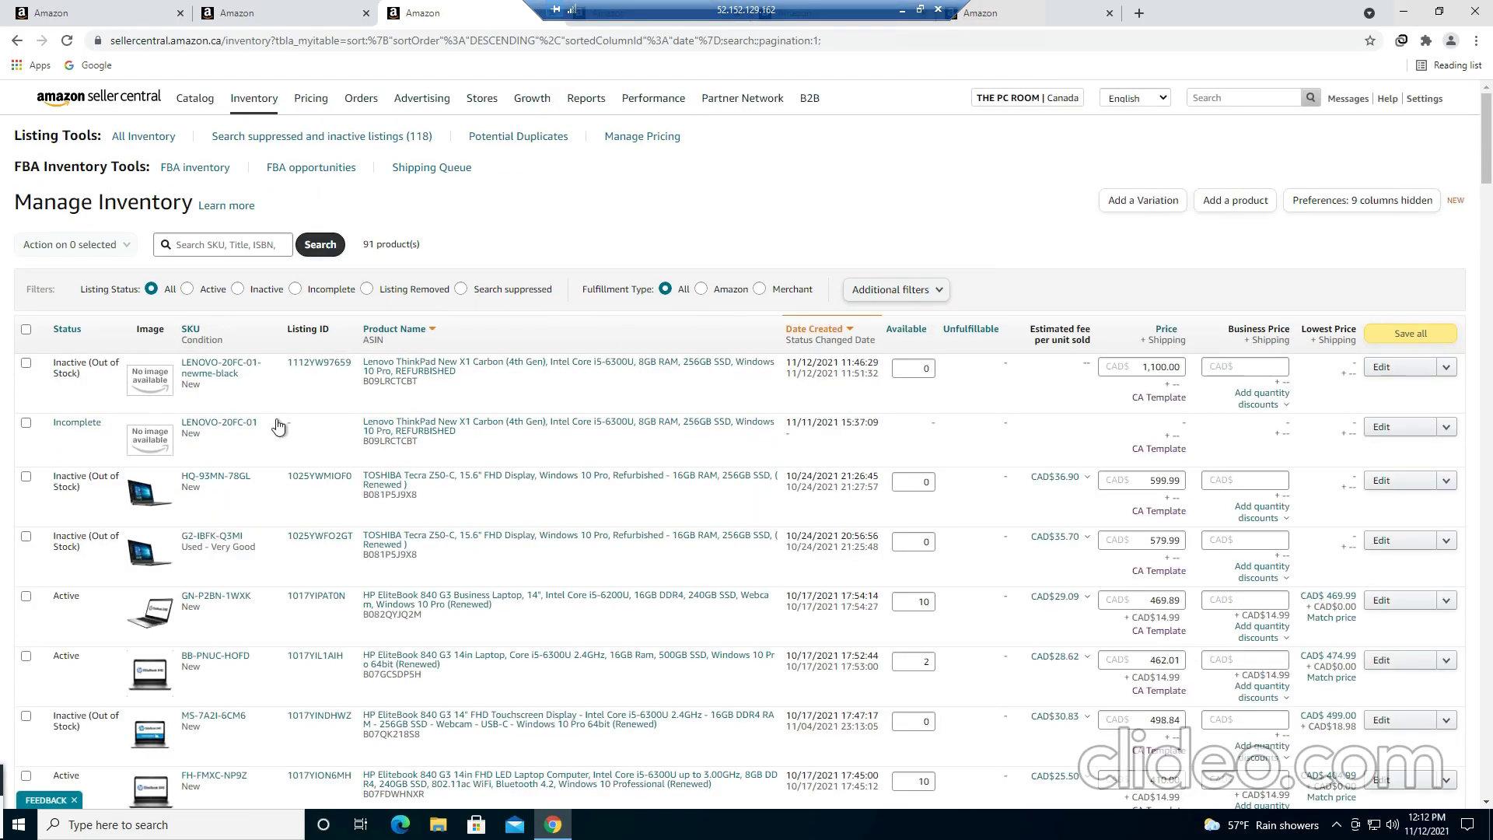